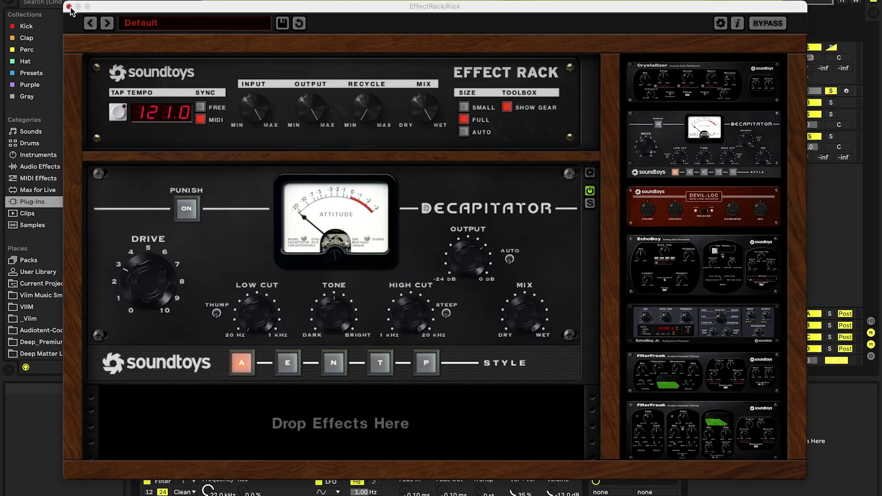
# Close the Kick track's EffectRack window and compare the kick with the device bypassed and active
pyautogui.click(69, 6)
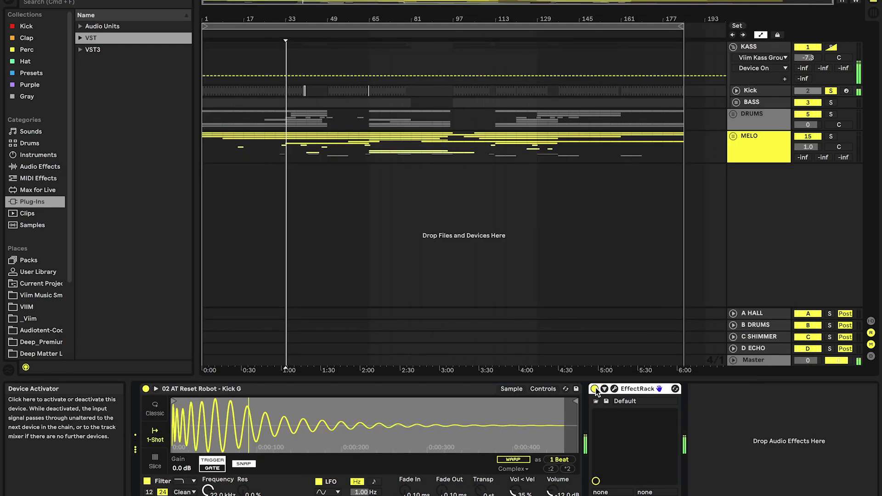
pyautogui.click(594, 389)
pyautogui.click(594, 389)
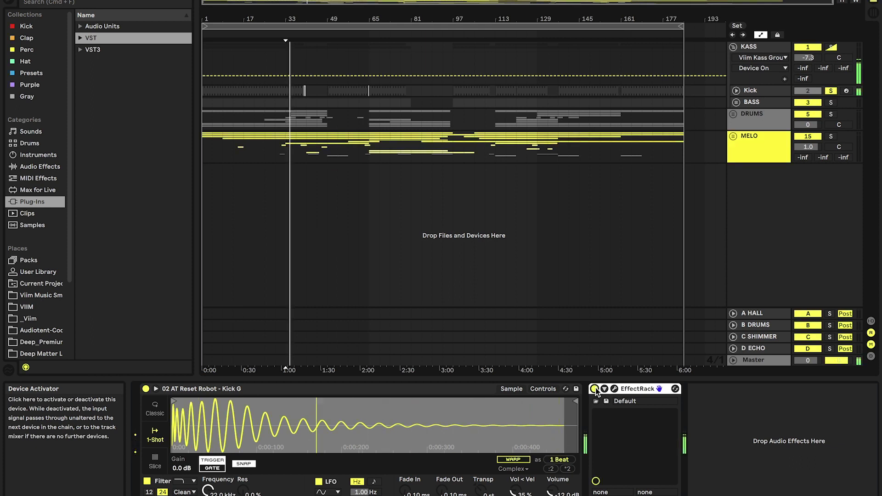
# Solo the BASS group, unfold it, and show the Bass track's device chain
pyautogui.click(829, 103)
pyautogui.click(736, 101)
pyautogui.click(763, 146)
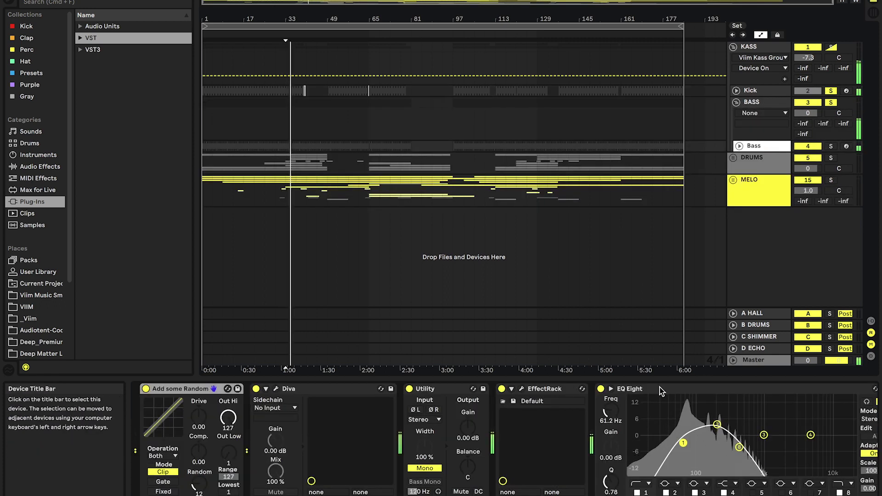
# Inspect the BS Taygeta patch in the Bass track's Diva synth and close its window
pyautogui.click(276, 389)
pyautogui.moveTo(508, 91); pyautogui.dragTo(526, 62)
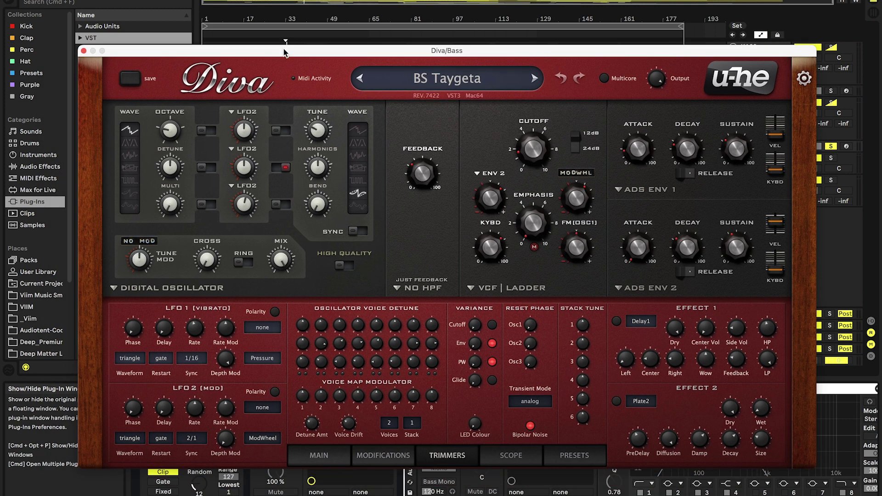
pyautogui.click(84, 52)
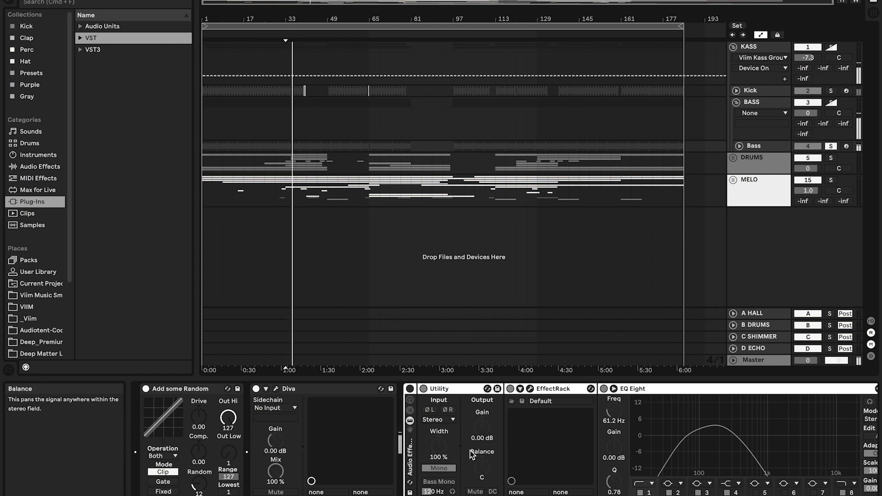
# Reactivate the Bass track's Audio Effect Rack and open the EffectRack plug-in inside it
pyautogui.hscroll(2, 469, 422)
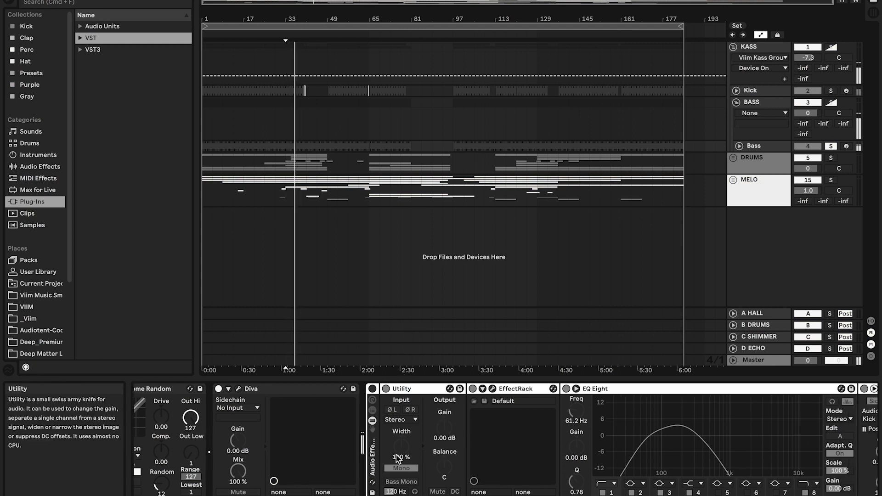
pyautogui.click(372, 389)
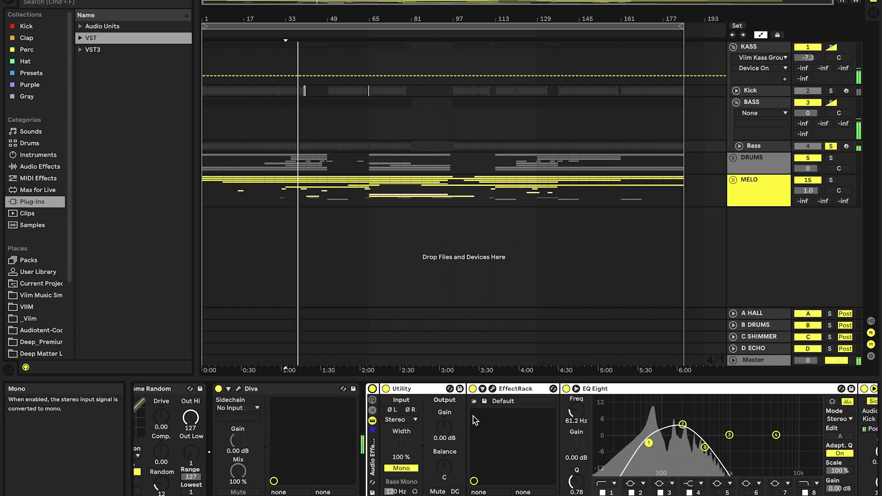
pyautogui.click(497, 391)
pyautogui.click(492, 389)
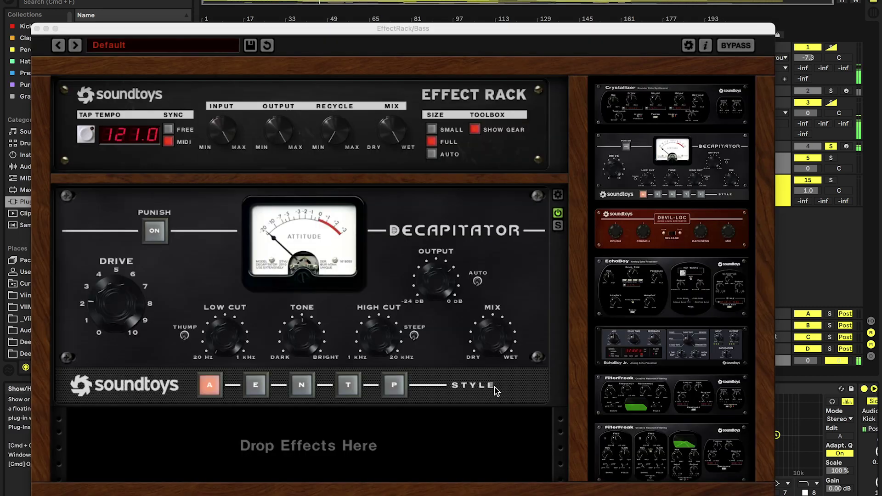
# Compare the bass with Decapitator bypassed and active, and close the EffectRack window
pyautogui.click(557, 214)
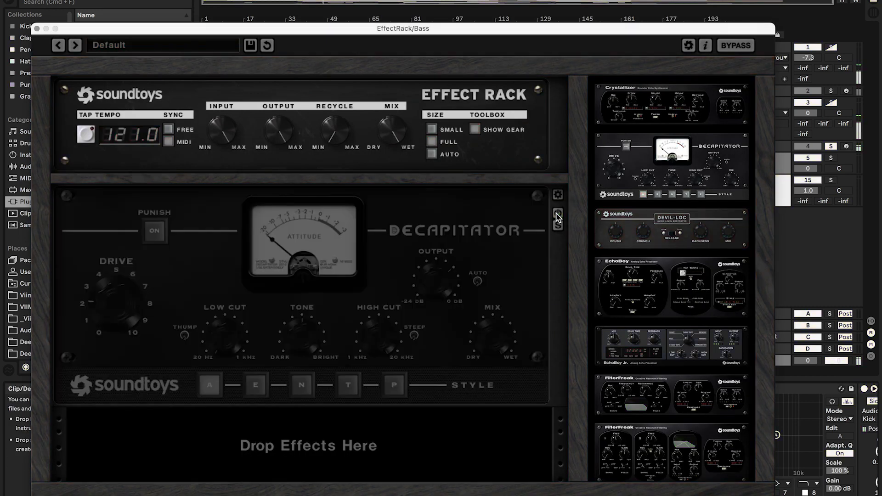
pyautogui.click(557, 214)
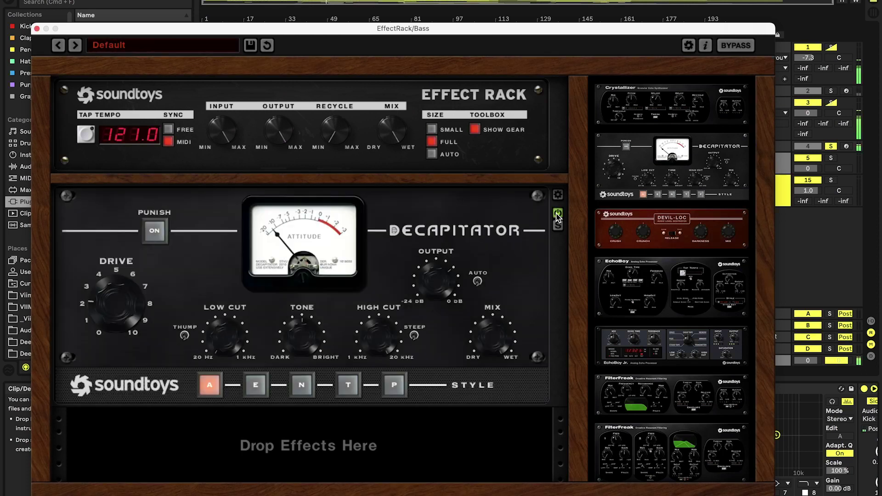
pyautogui.click(37, 28)
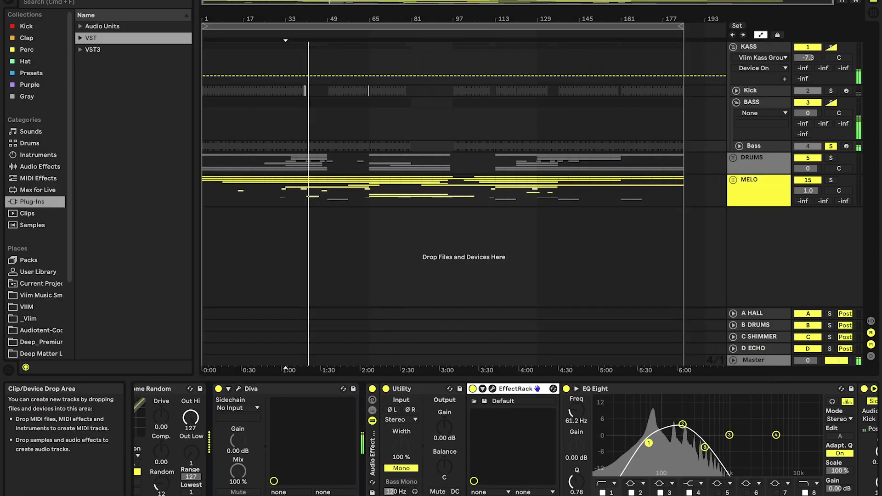
# Stop playback and compare the bass EQ Eight curve with filter band 8 off and on
pyautogui.hscroll(3, 698, 432)
pyautogui.click(740, 493)
pyautogui.press('space')
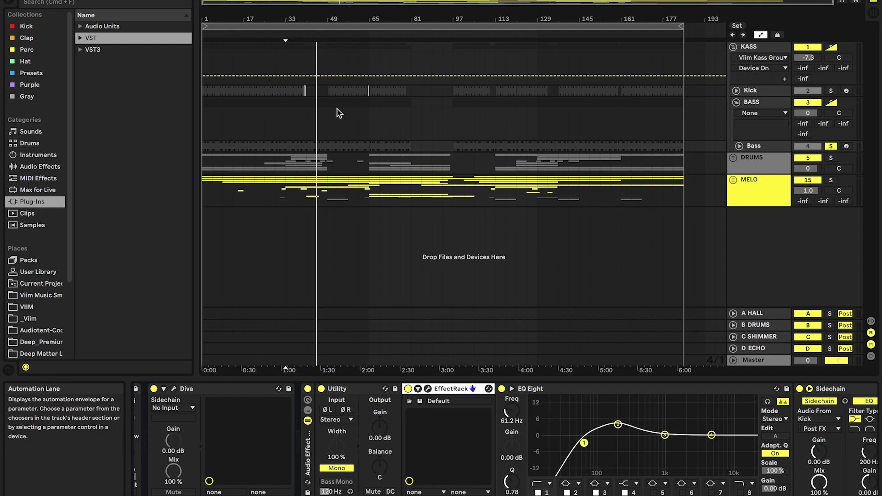
pyautogui.click(741, 491)
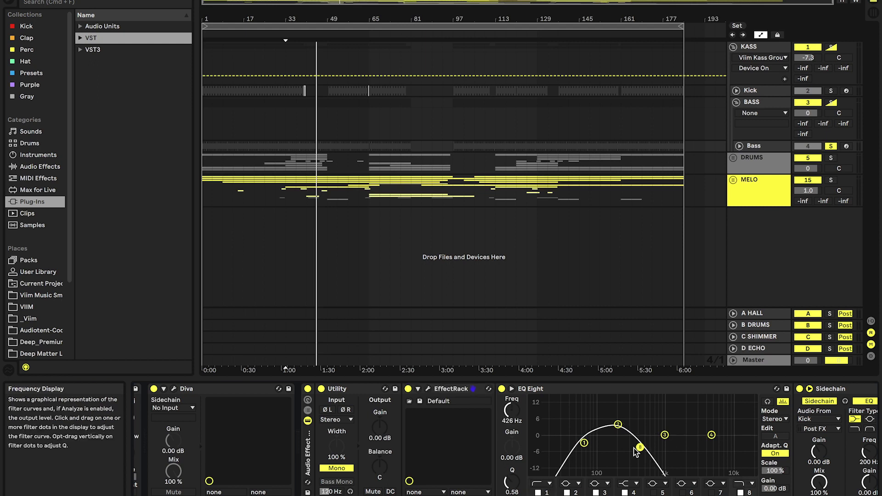
# Play the bass and compare its sound with EQ Eight bypassed and active
pyautogui.press('space')
pyautogui.click(501, 389)
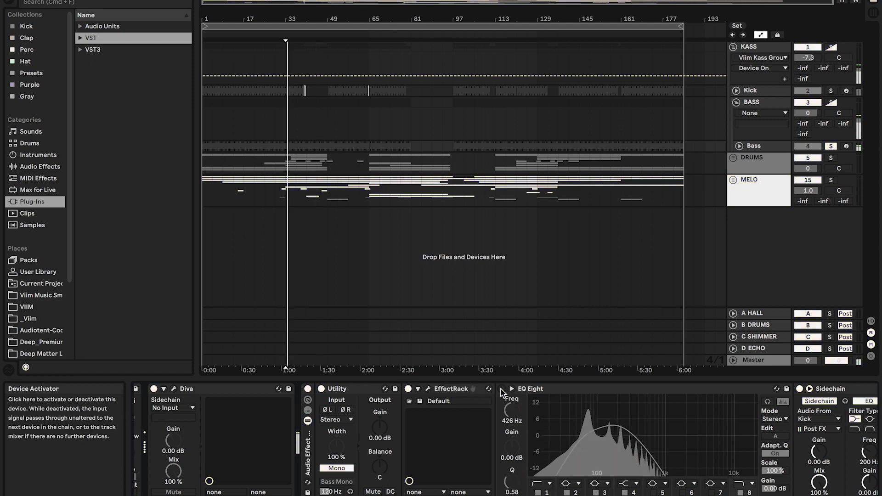
pyautogui.click(501, 389)
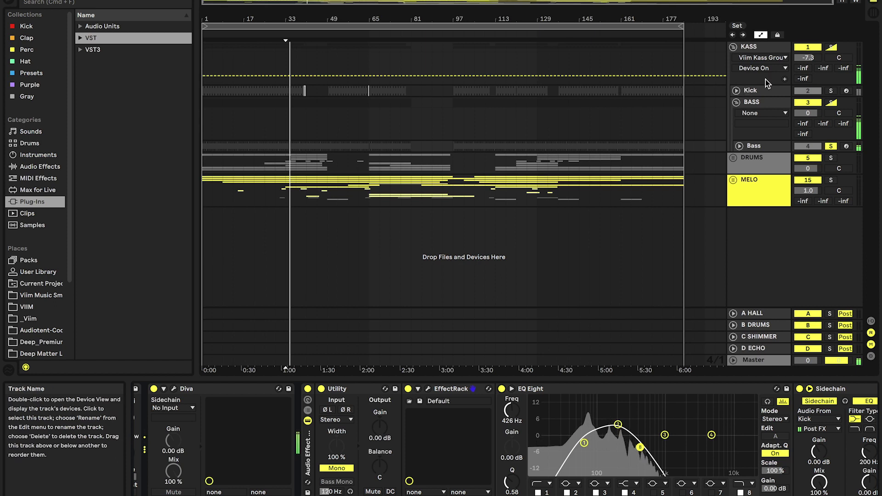
# Solo the KASS group, show its device chain, and activate the Viim Kass Ground rack
pyautogui.click(834, 48)
pyautogui.click(768, 48)
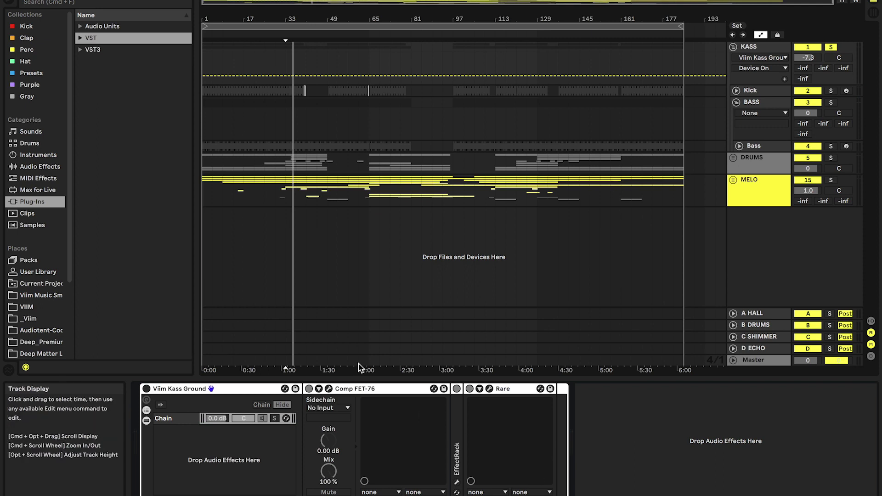
pyautogui.click(146, 389)
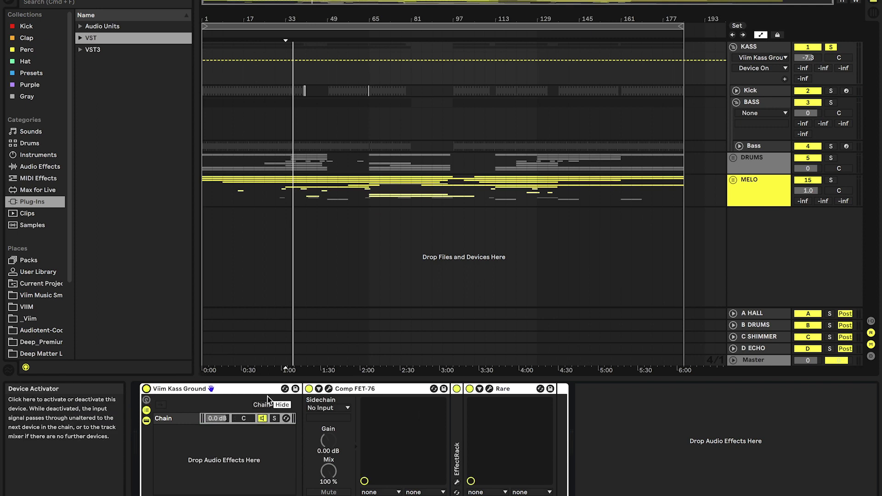
# Inspect the Viim KASS 2 preset in the KASS group's Comp FET-76 and collapse the compressor device
pyautogui.click(328, 389)
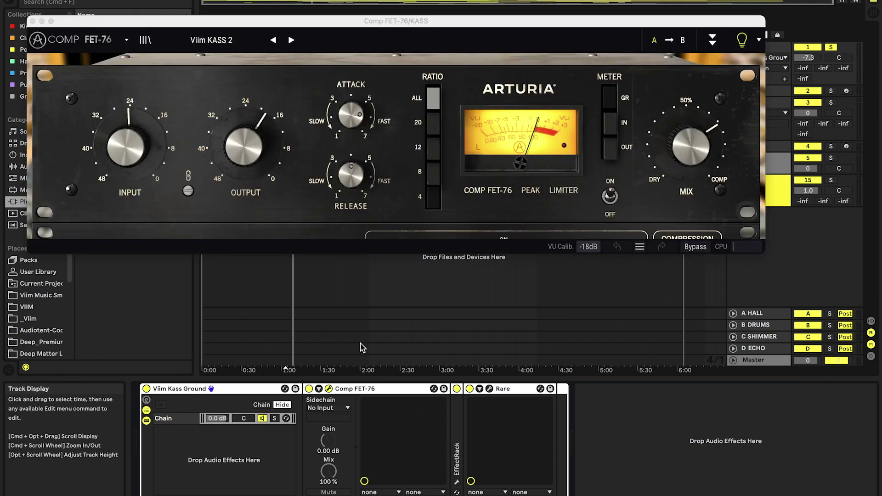
pyautogui.click(378, 390)
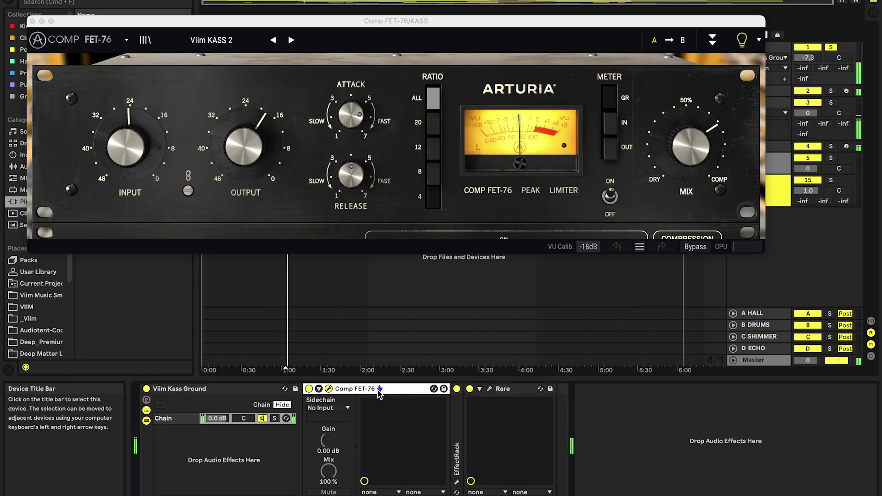
pyautogui.doubleClick(377, 390)
# Expand and open the KASS group's EffectRack, and compare the sound with Decapitator bypassed and active
pyautogui.doubleClick(320, 406)
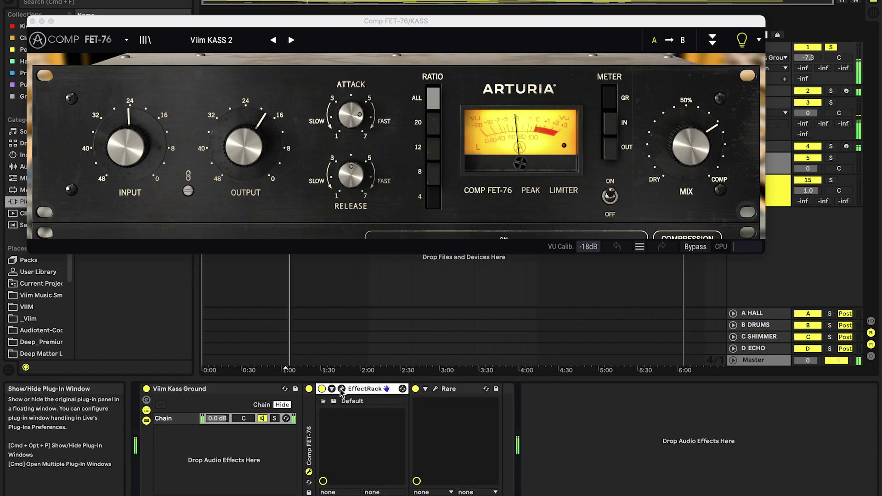
pyautogui.click(341, 389)
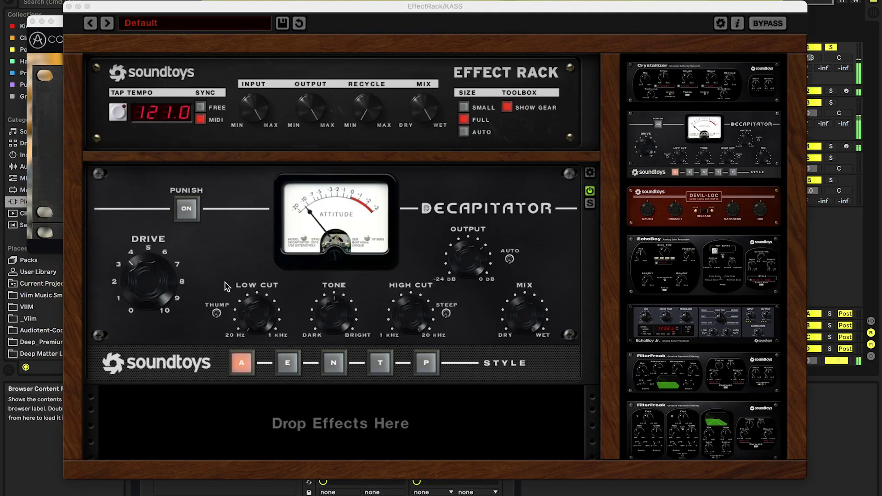
pyautogui.click(590, 194)
pyautogui.click(591, 192)
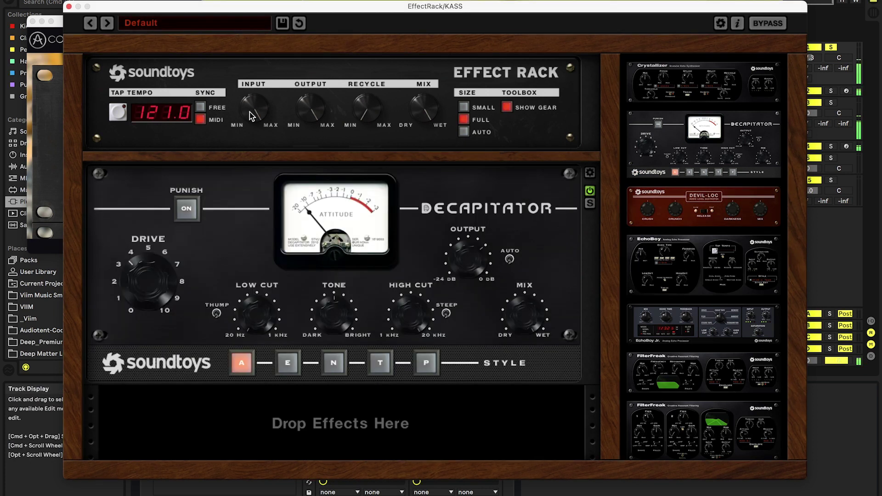
# Open the Rare plug-in on the KASS group and compare the sound with it bypassed and active
pyautogui.click(434, 389)
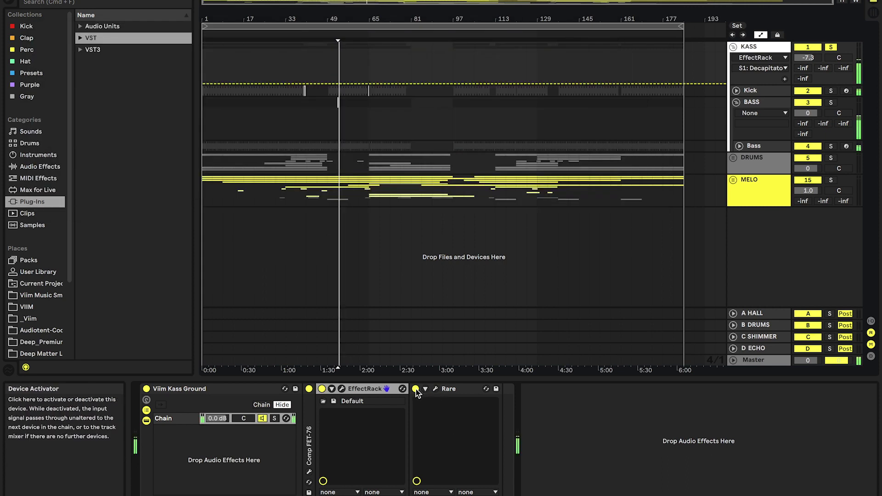
pyautogui.click(416, 388)
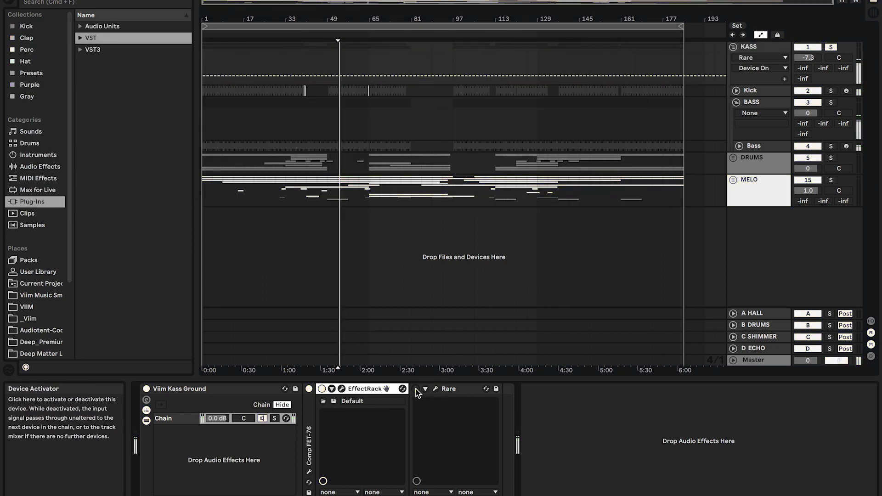
pyautogui.click(415, 389)
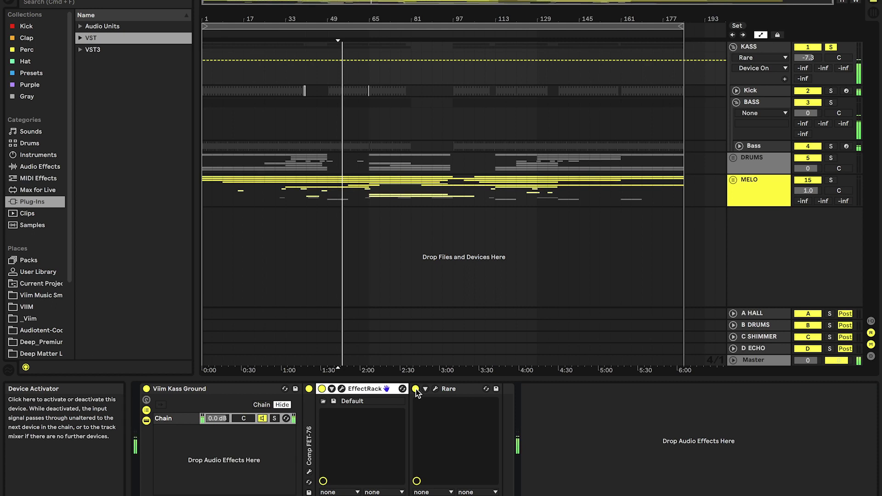
# View the notes of the first Bass MIDI clip with the editor folded to used pitches, and return to the BASS group
pyautogui.click(337, 144)
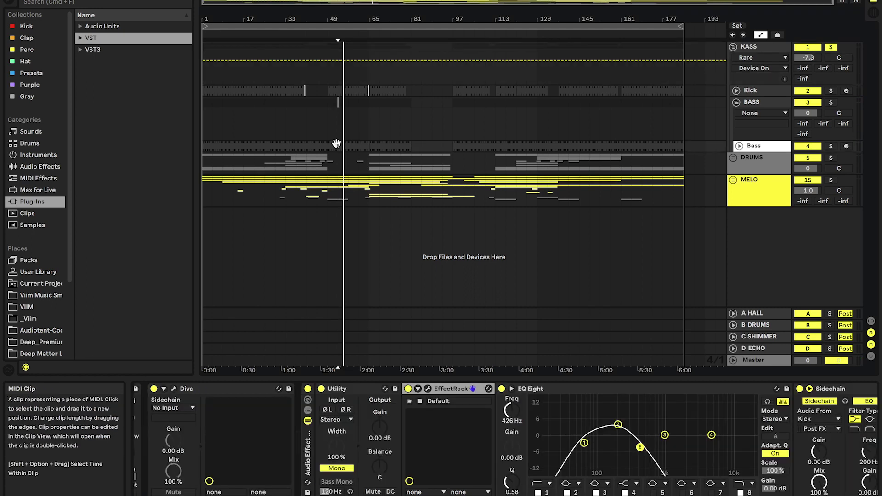
pyautogui.doubleClick(336, 143)
pyautogui.click(377, 269)
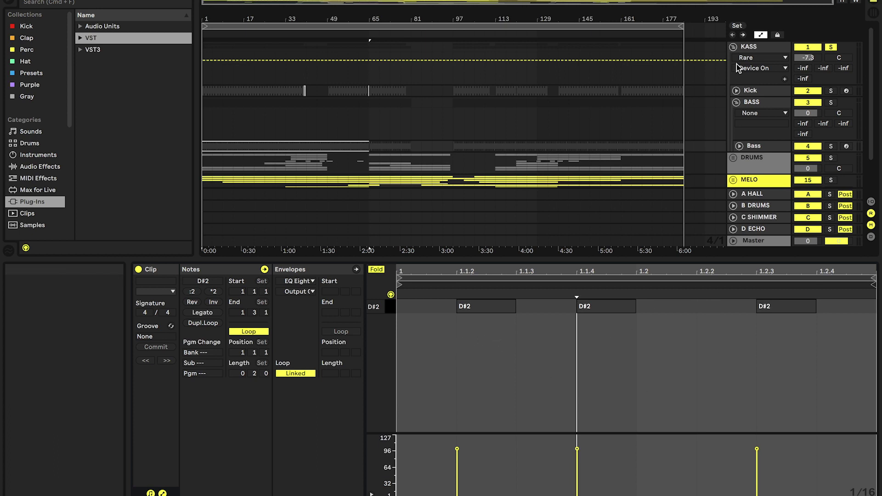
pyautogui.click(751, 102)
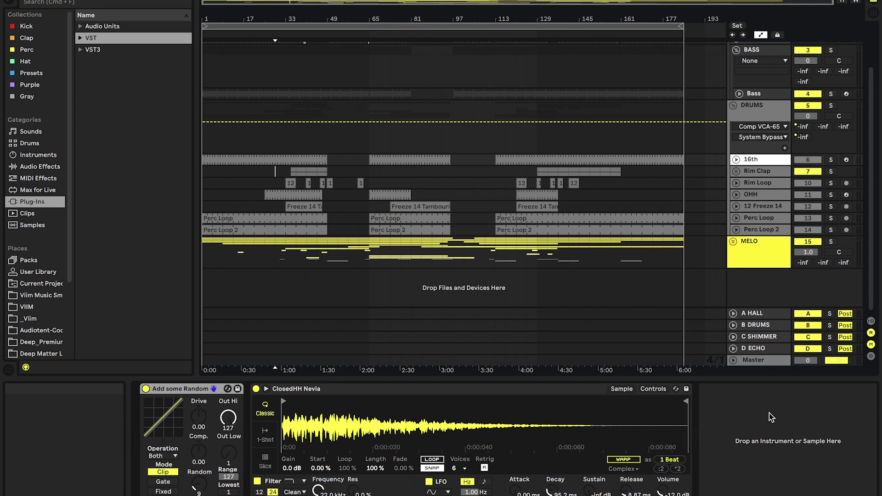
# Try the Vocoder preset One Noise after the ClosedHH Nevia sampler on the 16th track, and remove it
pyautogui.click(44, 166)
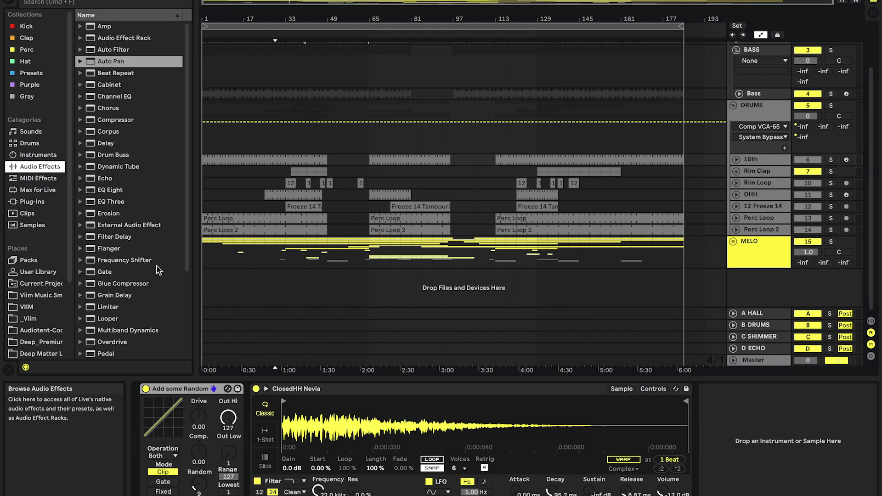
pyautogui.click(80, 353)
pyautogui.click(80, 353)
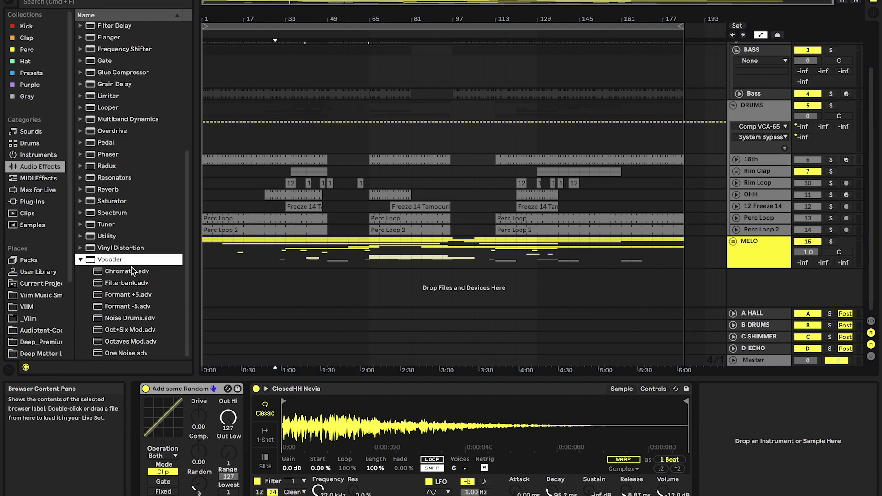
pyautogui.moveTo(122, 357); pyautogui.dragTo(754, 415)
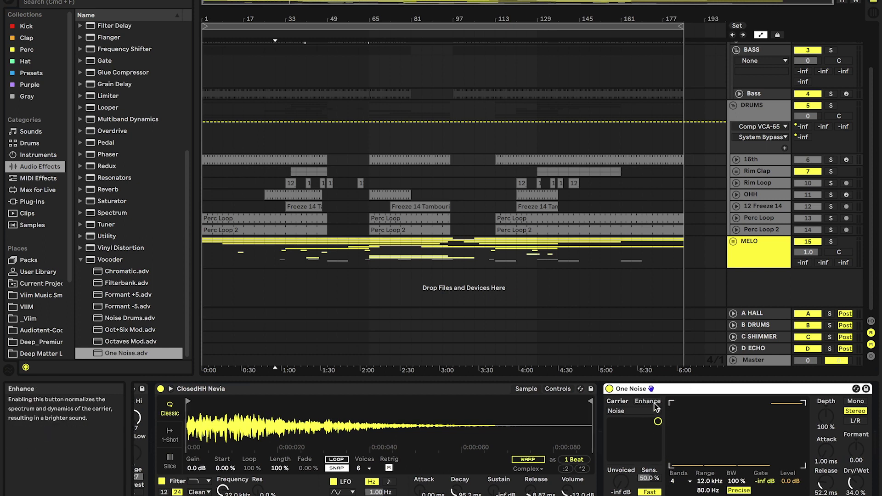
pyautogui.hscroll(-3, 655, 408)
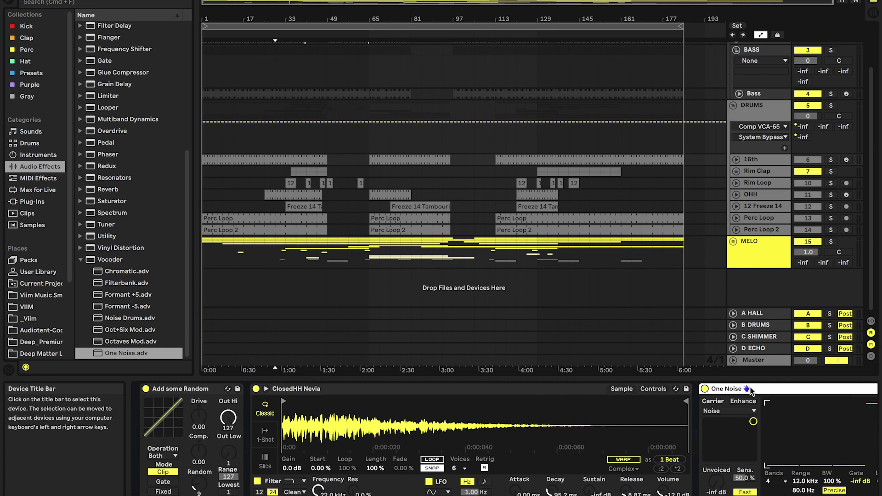
pyautogui.press('Delete')
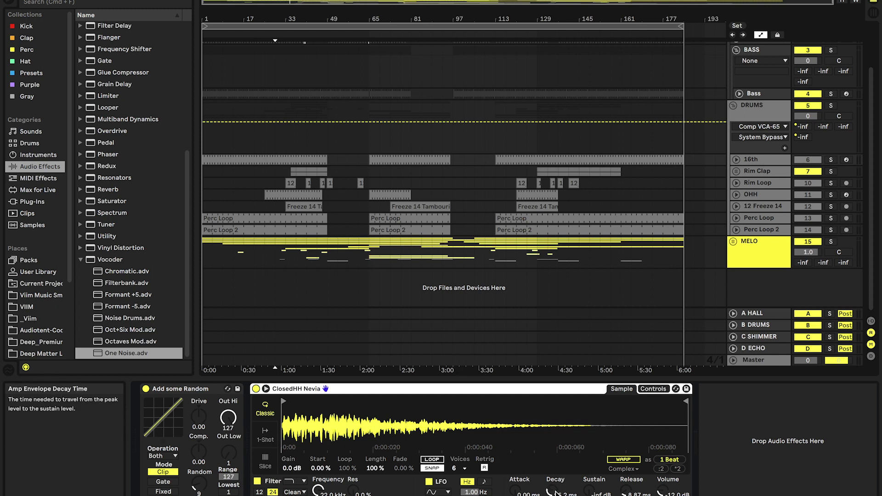
# Play the 16th track and try adjusting the amplitude envelope Decay of the ClosedHH Nevia sampler
pyautogui.press('space')
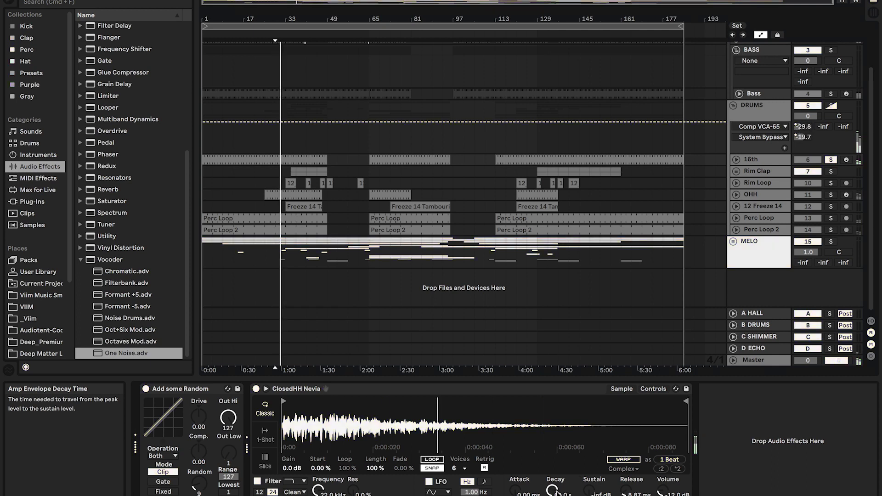
pyautogui.moveTo(556, 492); pyautogui.dragTo(552, 485)
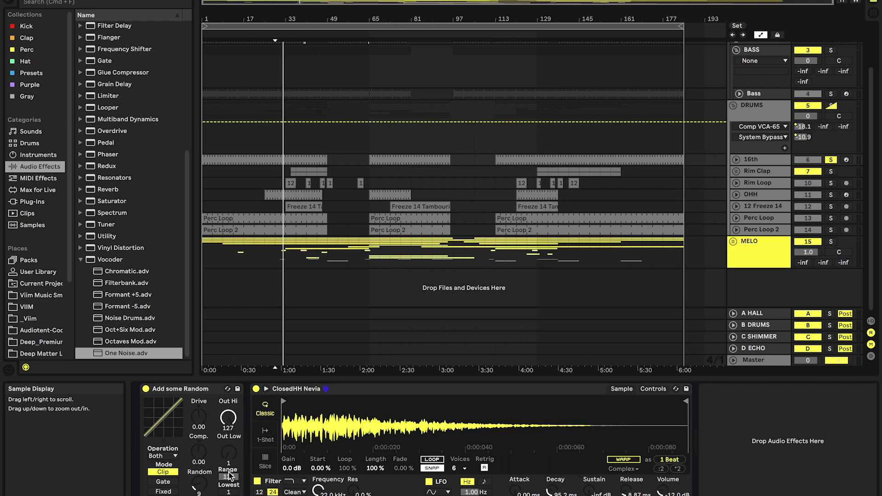
# View the notes of the first 16th MIDI clip and return to the track's devices
pyautogui.doubleClick(294, 159)
pyautogui.click(457, 354)
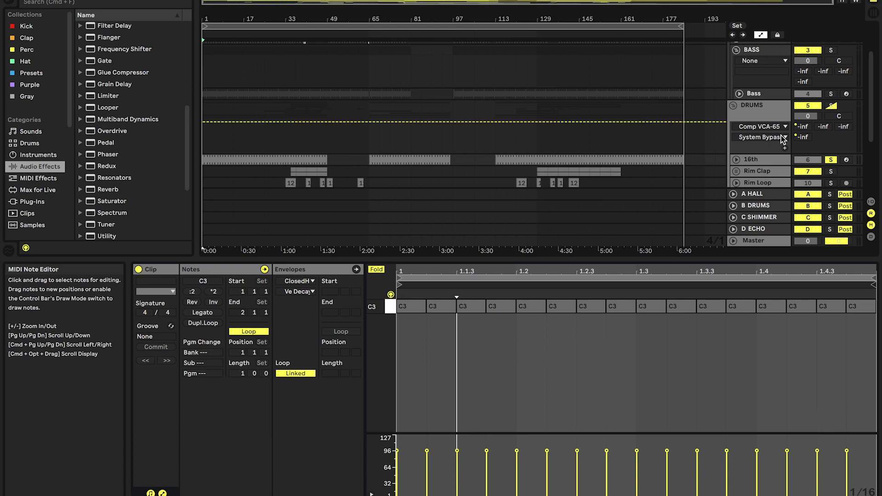
pyautogui.click(746, 159)
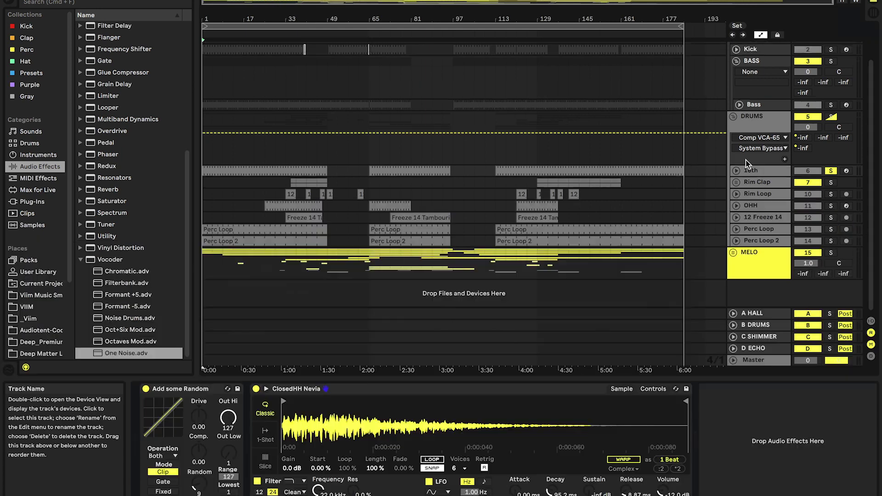
# Unfold the Rim Clap group and play the High Rim track soloed from around bar 37
pyautogui.click(736, 183)
pyautogui.click(831, 182)
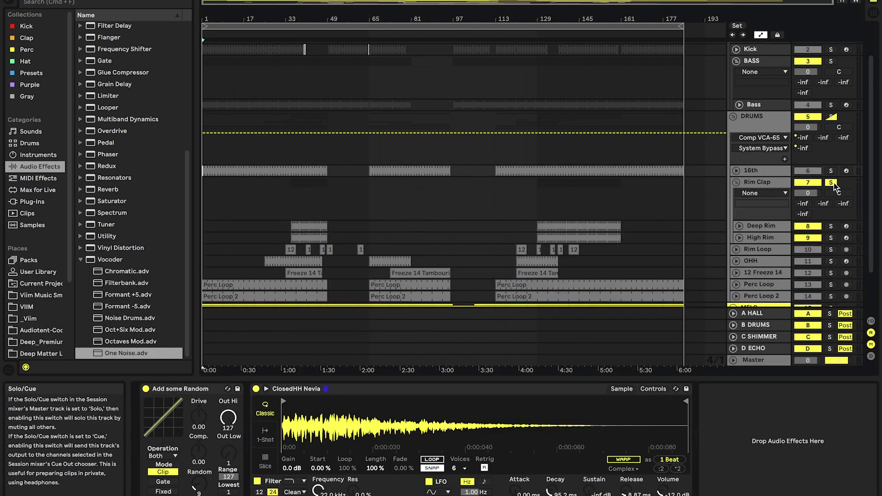
pyautogui.click(288, 213)
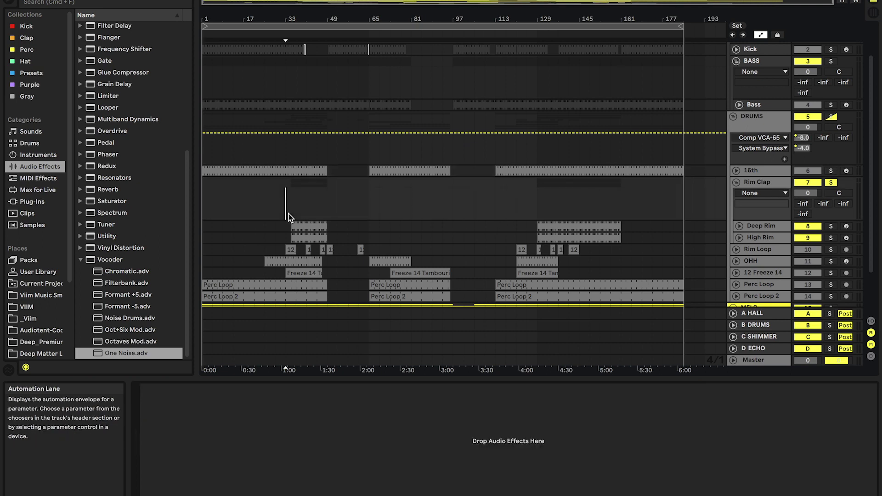
pyautogui.scroll(6, 295, 218)
pyautogui.click(307, 214)
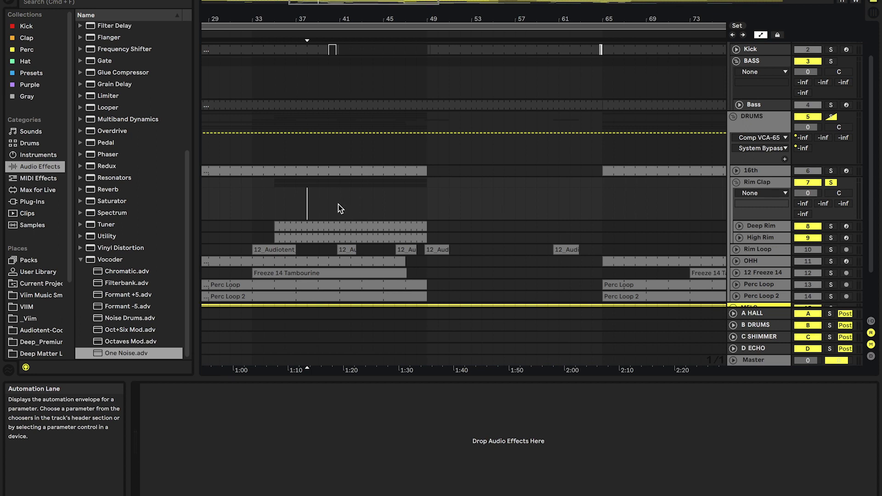
pyautogui.click(830, 237)
pyautogui.press('space')
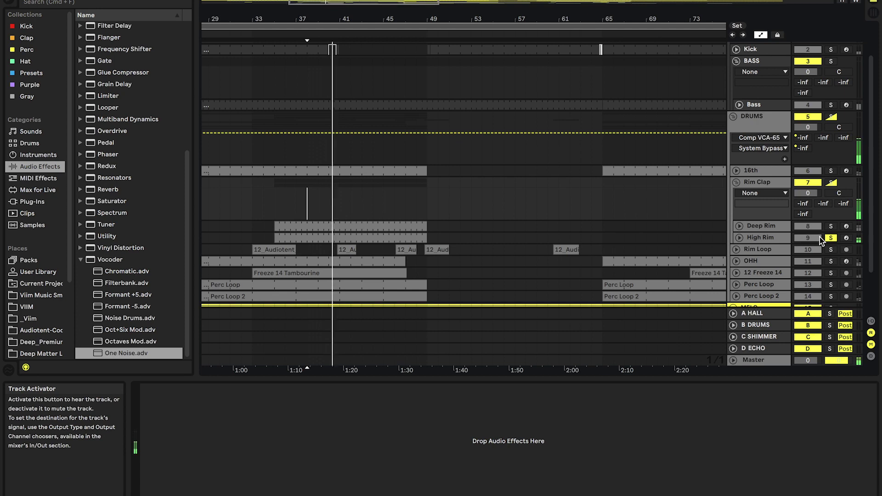
# Play the High Rim together with the soloed KASS group and show the High Rim track's devices
pyautogui.click(831, 238)
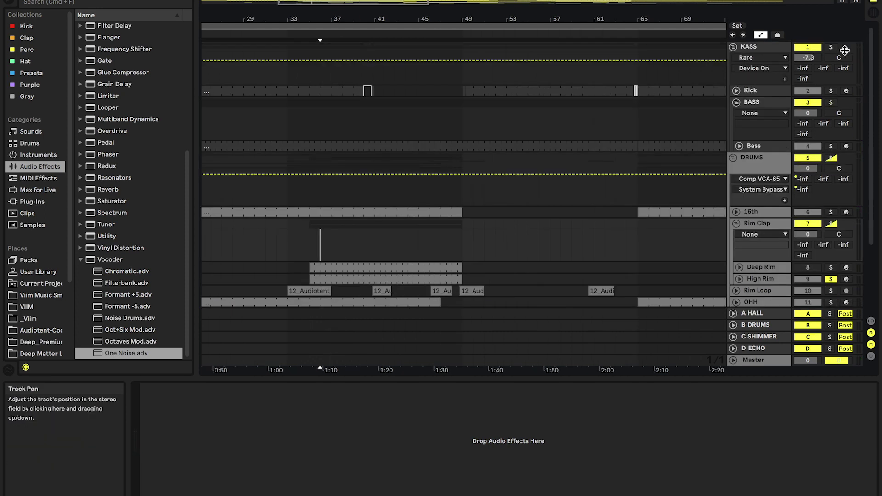
pyautogui.click(832, 47)
pyautogui.press('space')
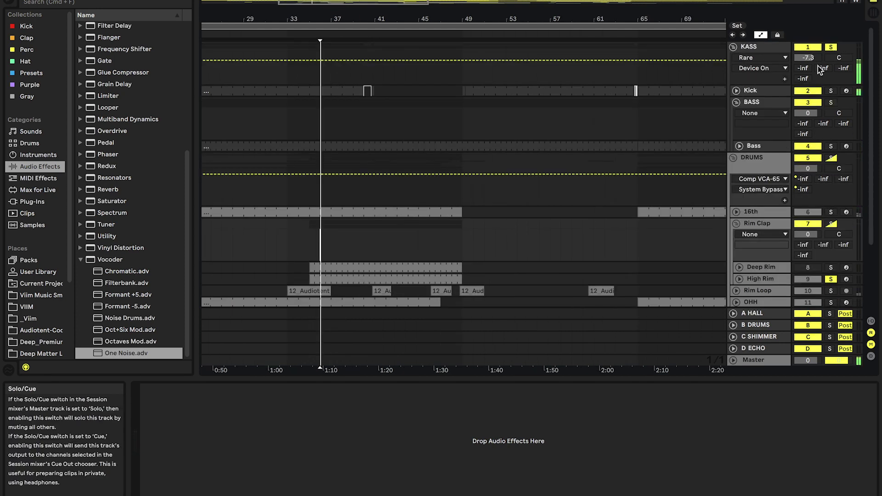
pyautogui.scroll(-3, 552, 224)
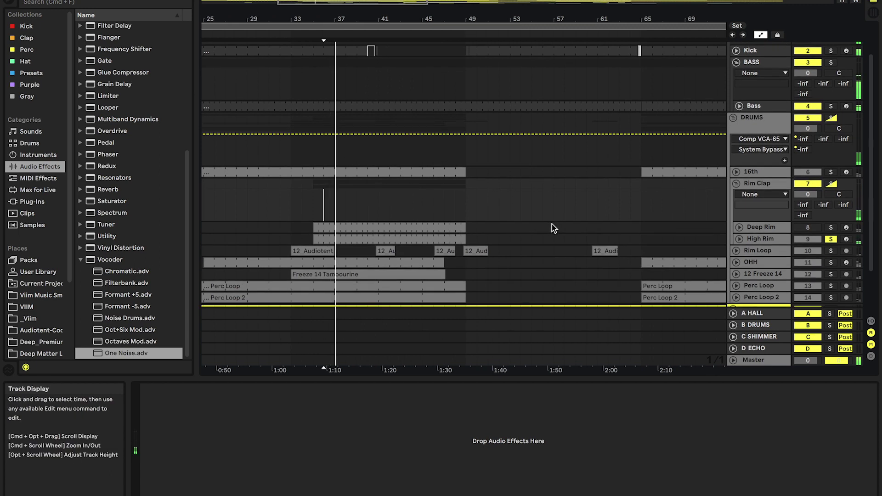
pyautogui.click(770, 239)
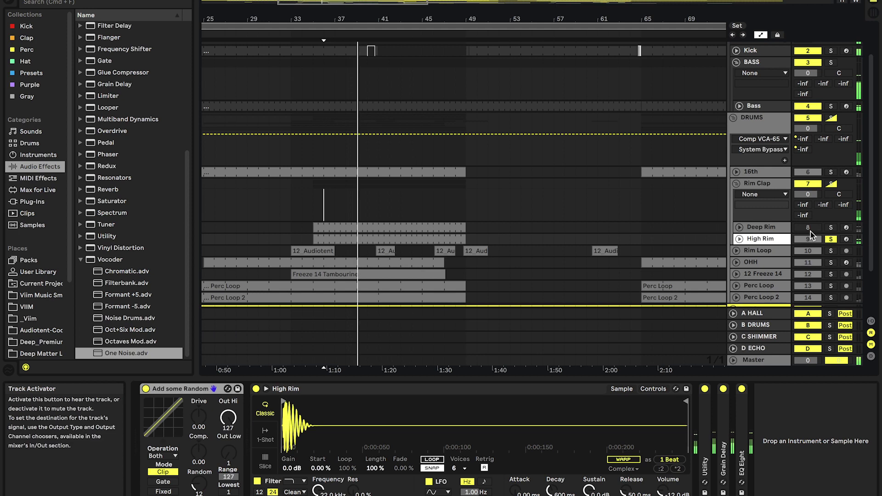
# Add Deep Rim to the solo, restart playback and compare the two rims heard separately and together
pyautogui.click(829, 227)
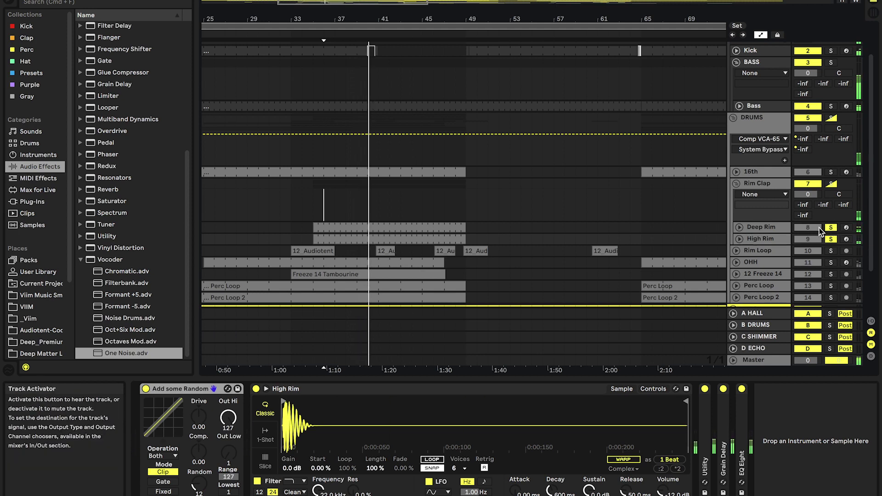
pyautogui.press('space')
pyautogui.press('space')
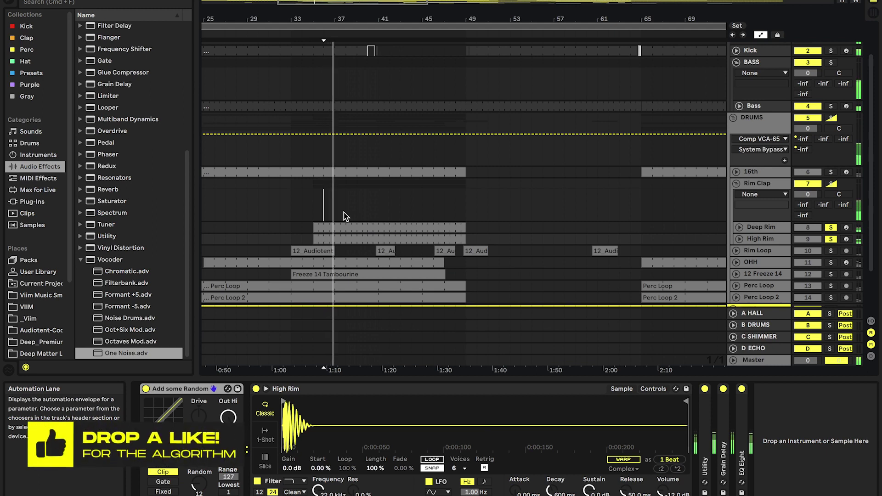
pyautogui.click(831, 240)
pyautogui.click(831, 239)
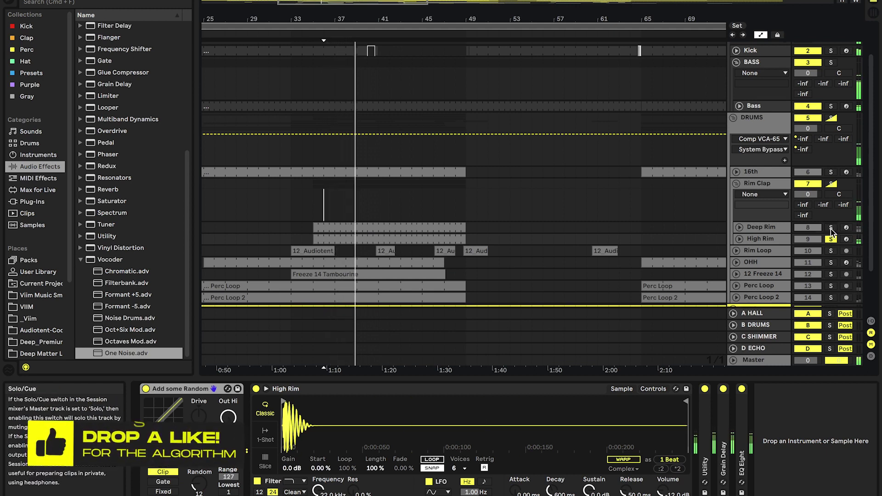
pyautogui.keyDown('super'); pyautogui.click(831, 228); pyautogui.keyUp('super')
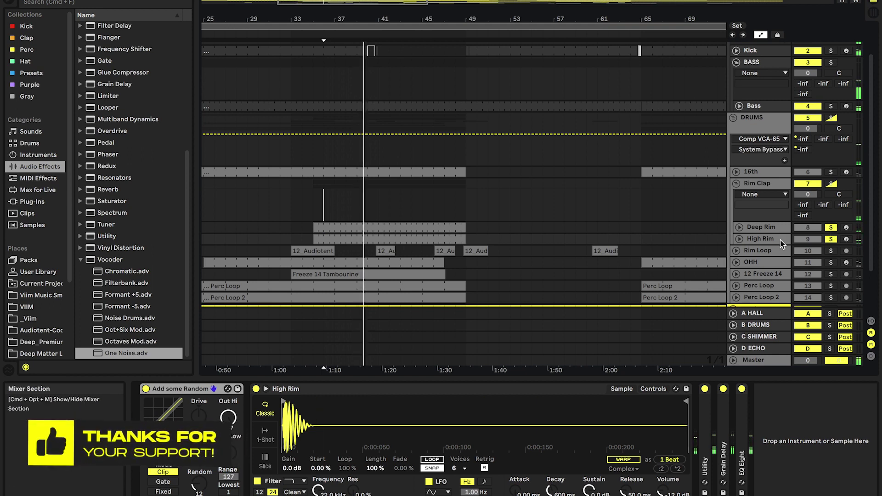
# Inspect the Deep Rim and High Rim device chains, and play High Rim with its Grain Delay expanded
pyautogui.click(762, 227)
pyautogui.click(767, 237)
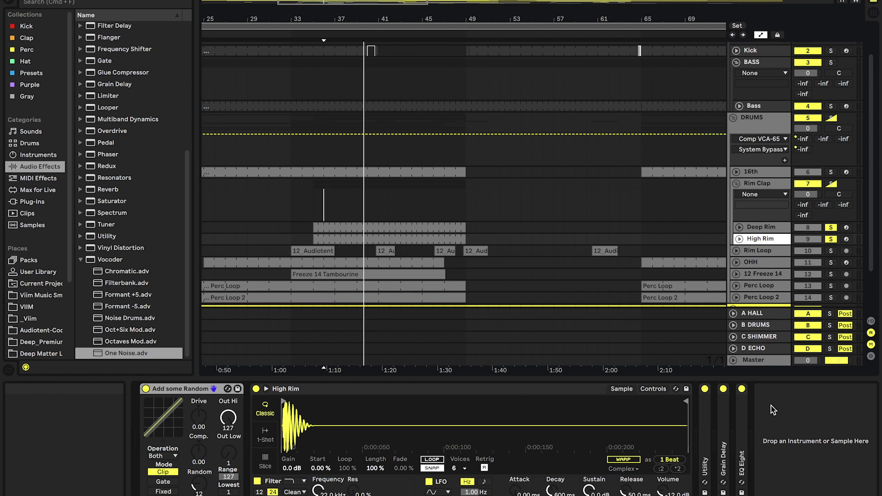
pyautogui.doubleClick(723, 456)
pyautogui.press('space')
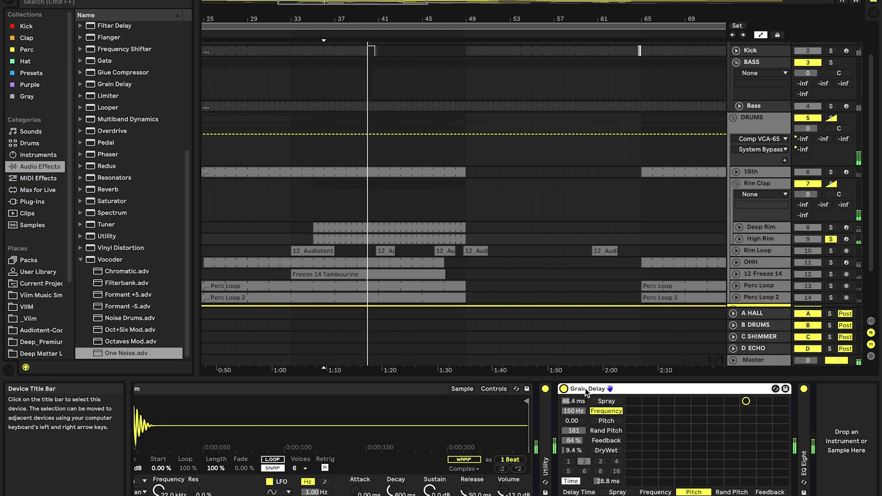
pyautogui.doubleClick(584, 388)
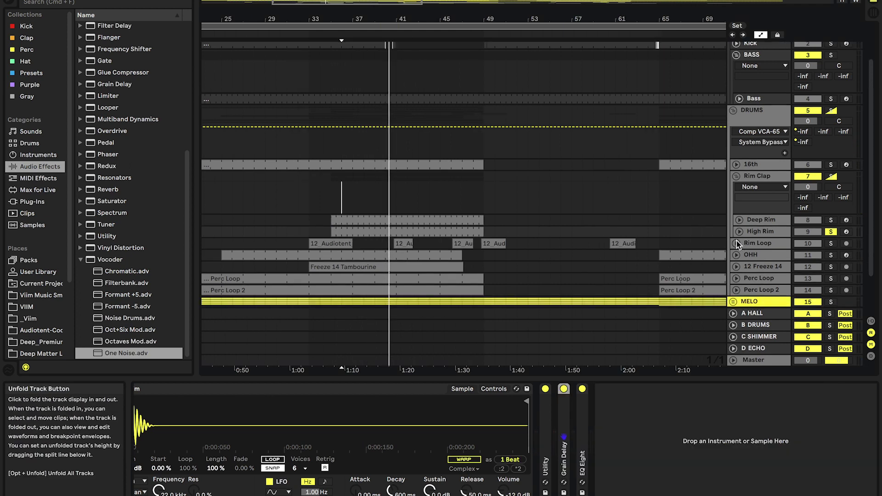
# Unfold the Rim Loop track and play it soloed from the first rim shot roll in bar 33
pyautogui.click(737, 241)
pyautogui.scroll(5, 292, 250)
pyautogui.scroll(5, 365, 252)
pyautogui.click(366, 258)
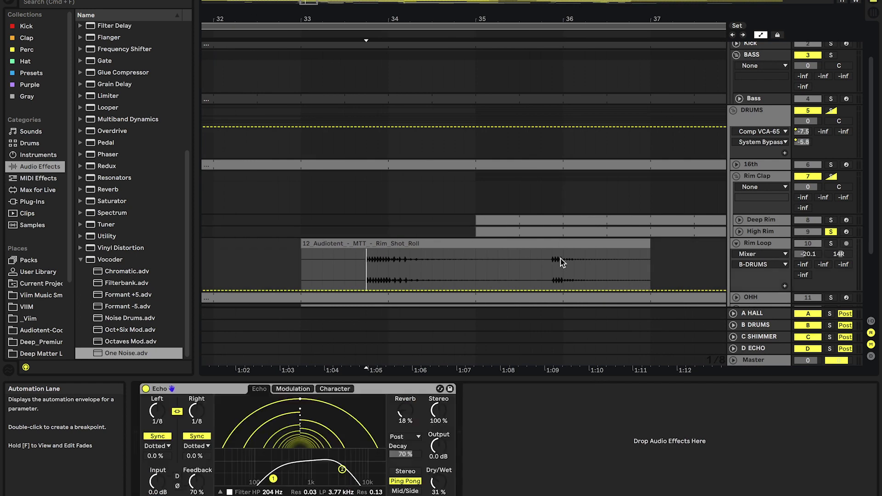
pyautogui.click(831, 243)
pyautogui.press('space')
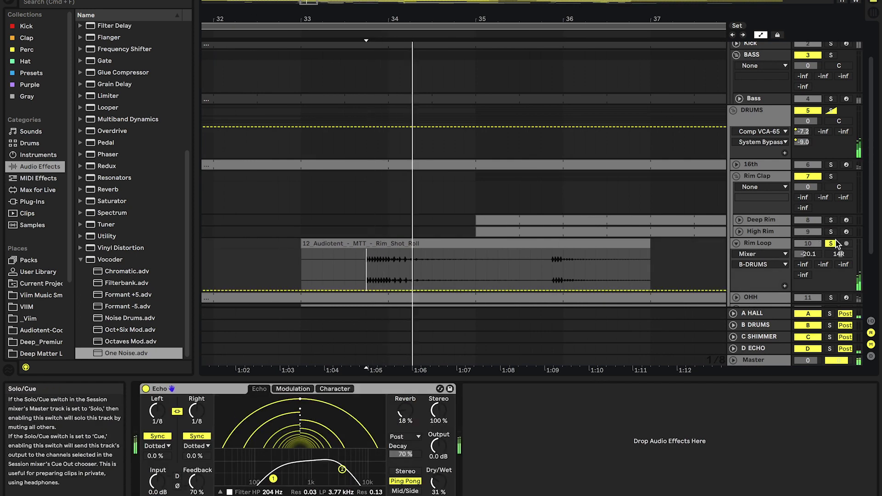
# Compare the Rim Loop with its Echo device bypassed and active
pyautogui.scroll(-5, 542, 272)
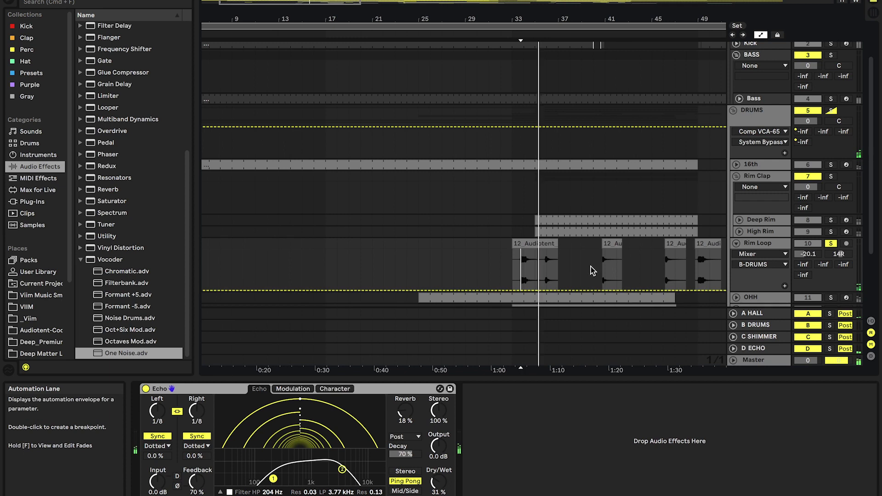
pyautogui.click(146, 389)
pyautogui.click(145, 388)
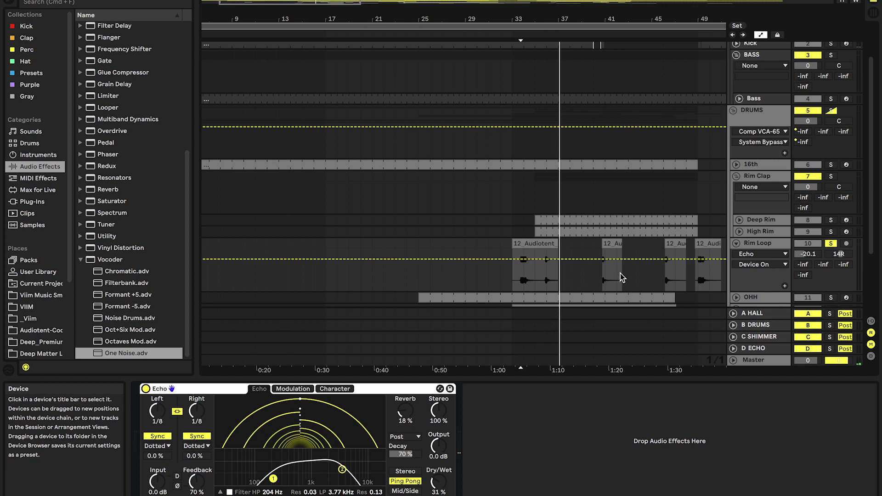
# Examine the placement of the Rim Loop clips against the melody, selecting bars 33 to 37 of the MELO group
pyautogui.hscroll(5, 620, 274)
pyautogui.scroll(-1, 620, 274)
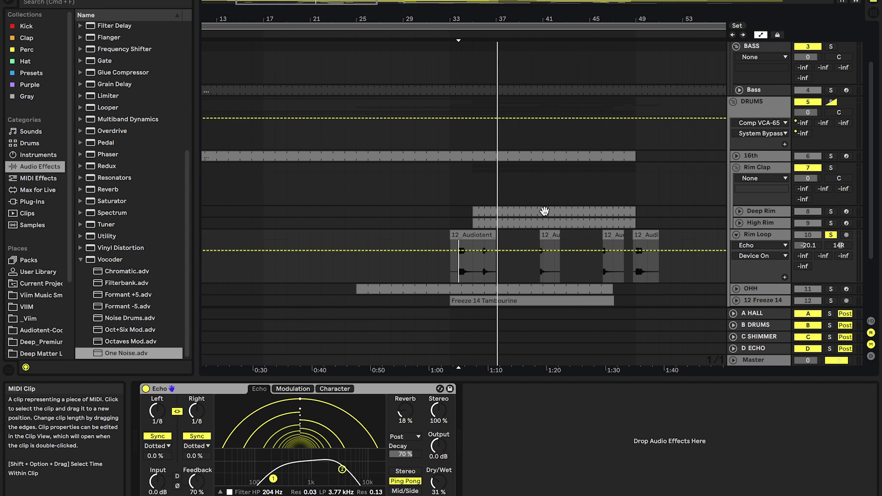
pyautogui.hscroll(10, 614, 278)
pyautogui.scroll(-3, 615, 279)
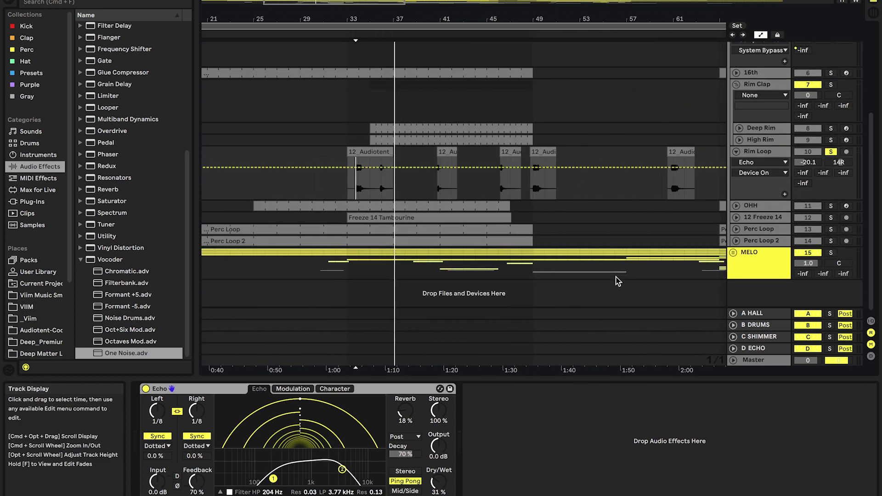
pyautogui.hscroll(2, 618, 280)
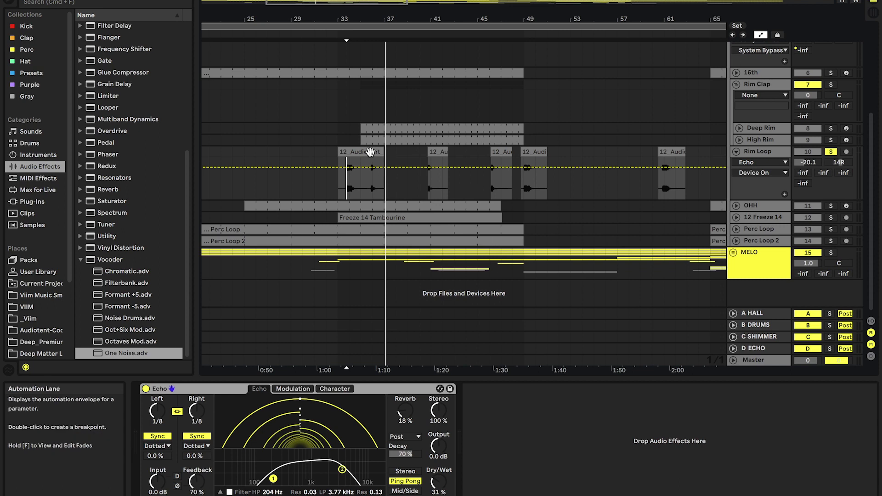
pyautogui.scroll(-3, 390, 154)
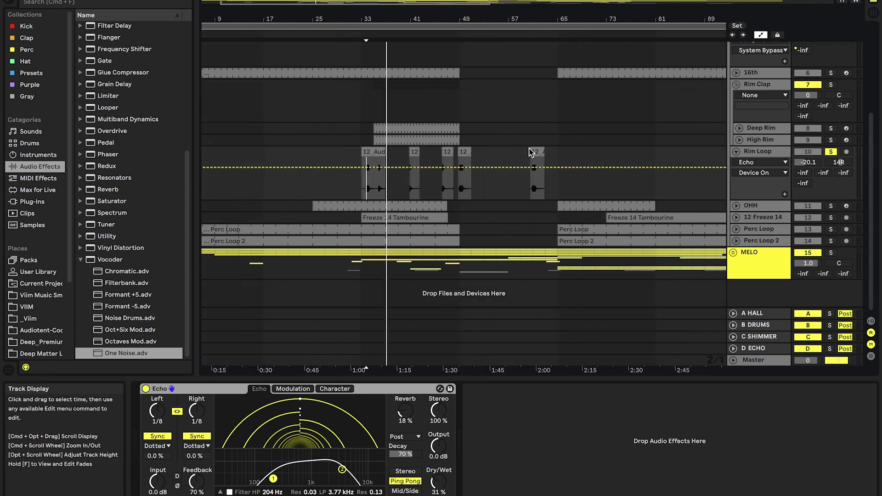
pyautogui.moveTo(363, 258); pyautogui.dragTo(375, 263)
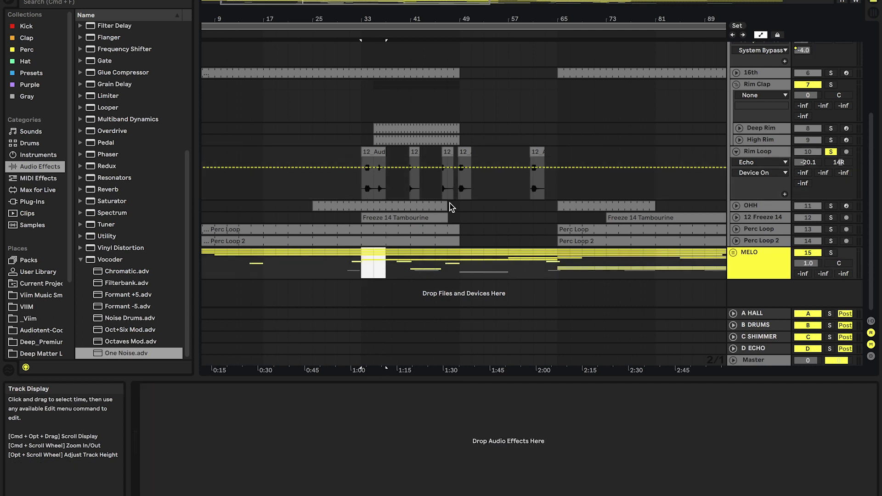
pyautogui.scroll(5, 467, 176)
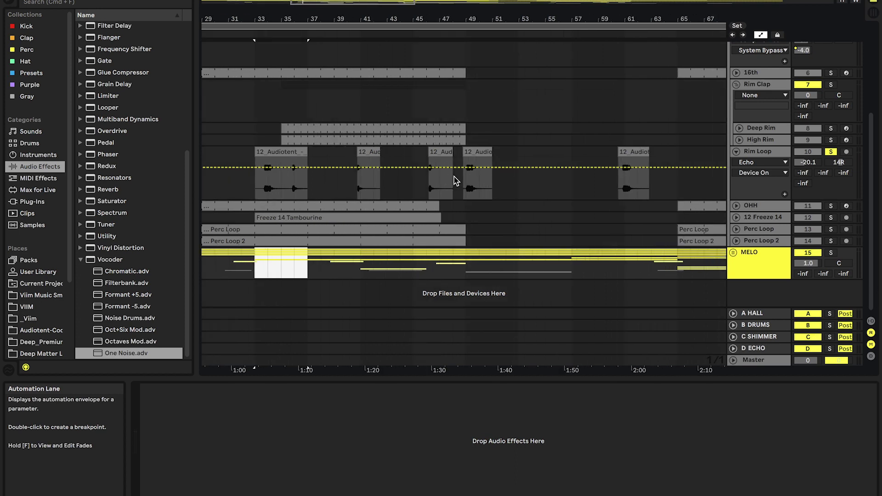
# Play the first OHH clip with the track soloed and compare it with its effect devices bypassed and active
pyautogui.click(285, 153)
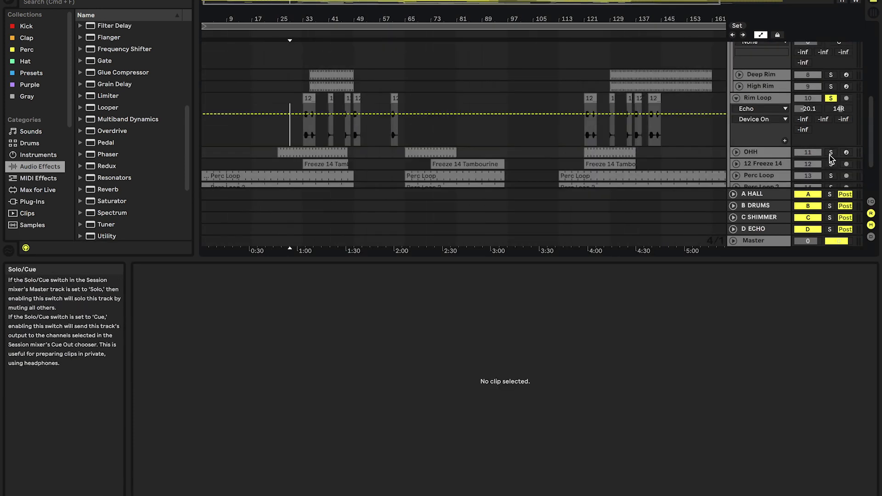
pyautogui.click(311, 153)
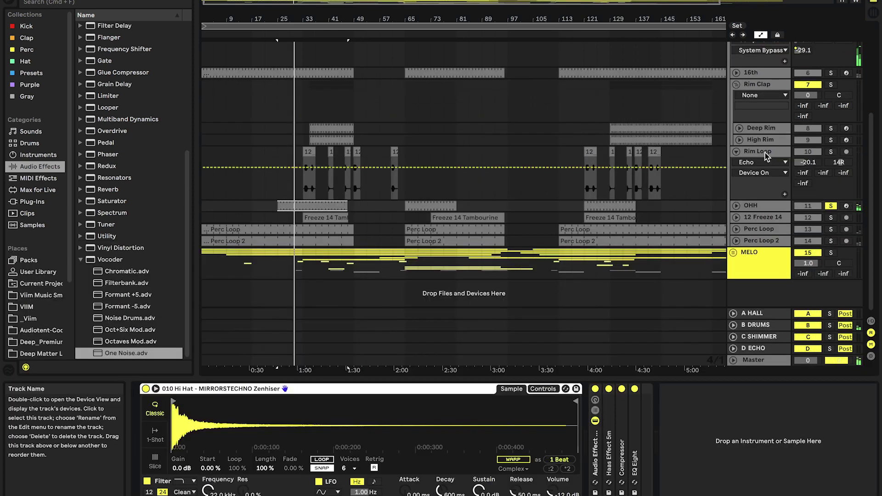
pyautogui.click(595, 389)
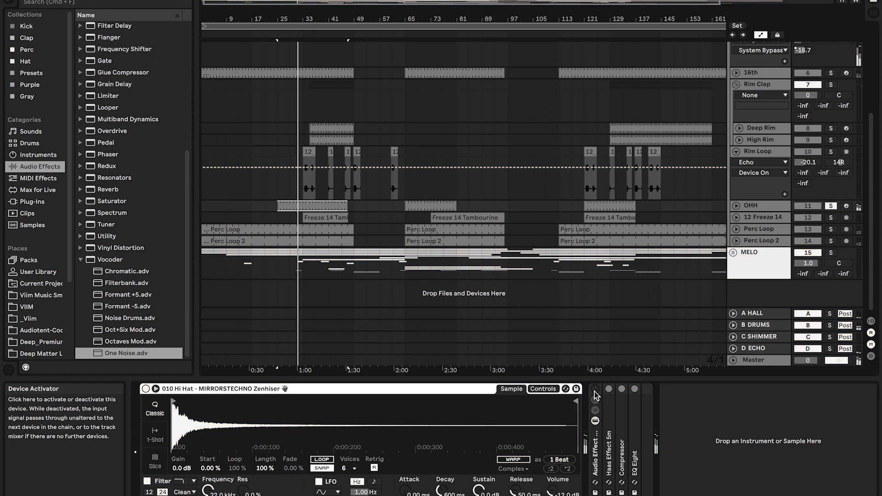
pyautogui.click(595, 389)
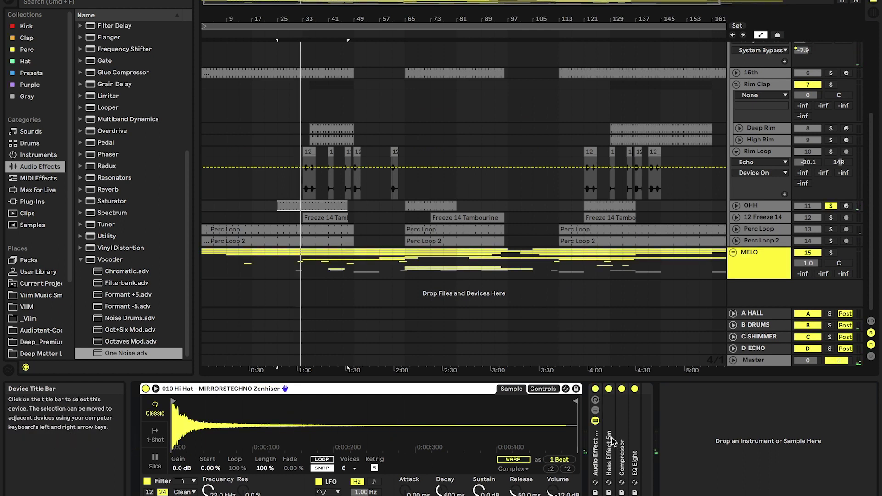
# Expand the OHH track's EQ Eight, select its low-cut band 1 and play the hi-hat through it
pyautogui.doubleClick(635, 427)
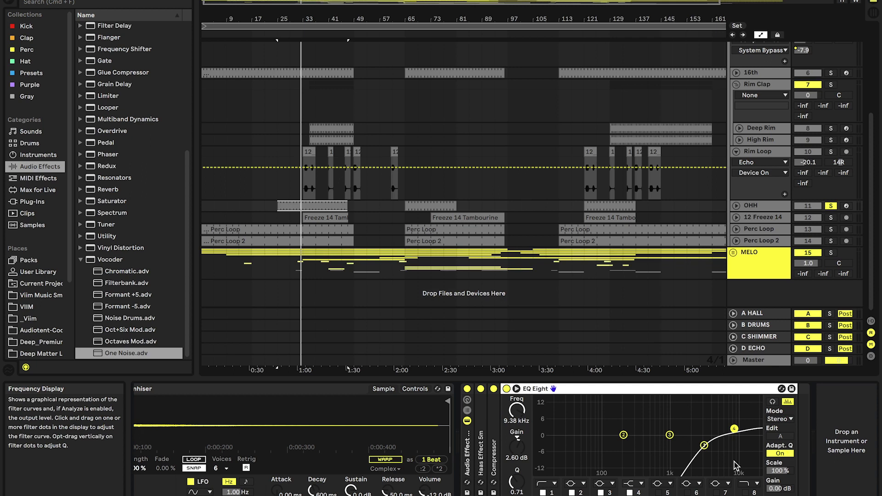
pyautogui.click(703, 445)
pyautogui.press('space')
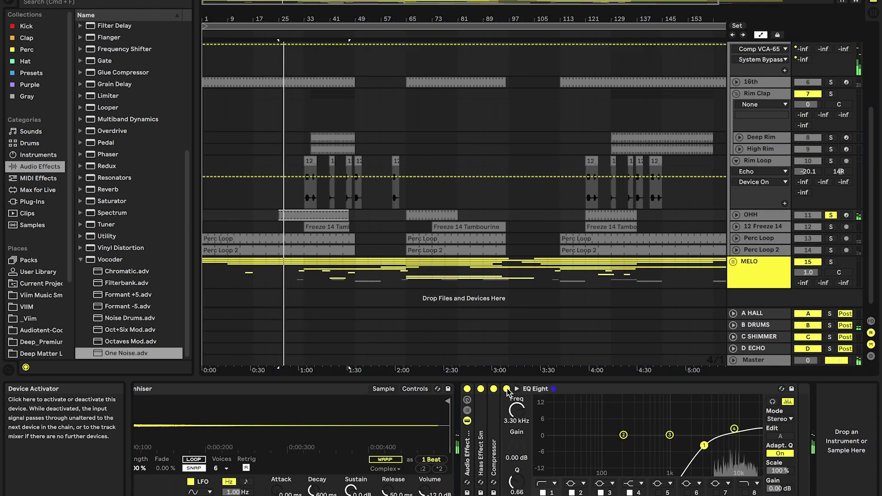
# Expand the OHH track's Compressor and compare the hi-hat with it bypassed and active
pyautogui.doubleClick(495, 406)
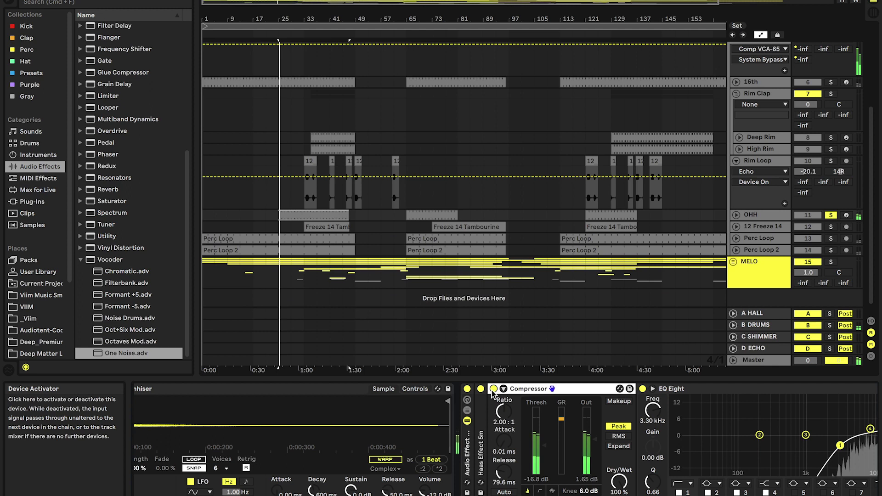
pyautogui.click(494, 389)
pyautogui.click(493, 389)
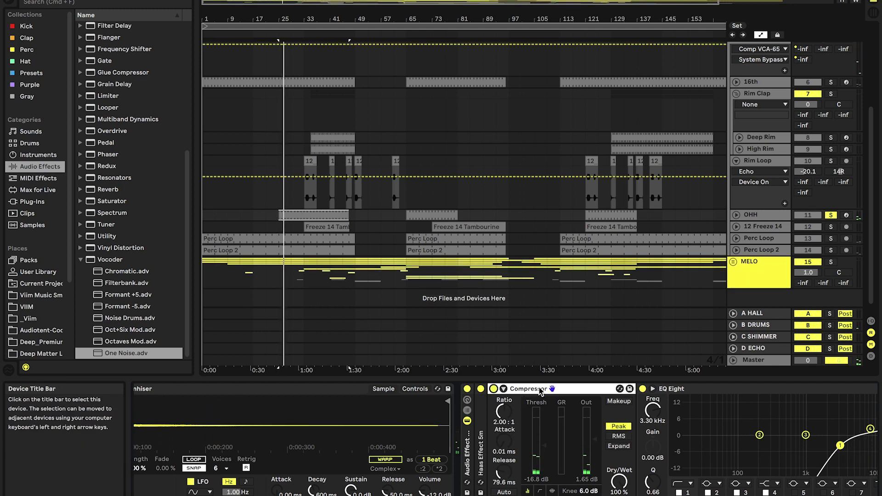
# Collapse the OHH track's Compressor and expand its Haas Effect 5m delay
pyautogui.doubleClick(519, 391)
pyautogui.doubleClick(481, 423)
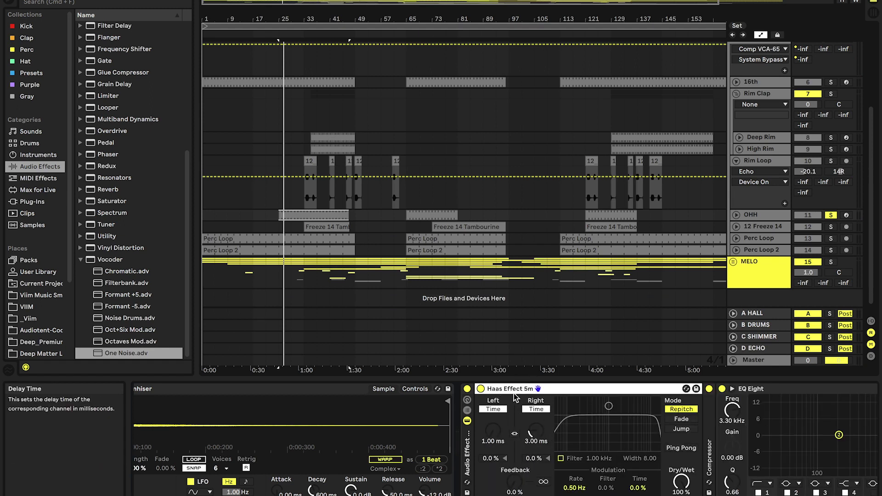
# Unfold the 12 Freeze 14 track and play its first tambourine clip from bar 33 with the track soloed
pyautogui.click(736, 227)
pyautogui.click(304, 259)
pyautogui.press('space')
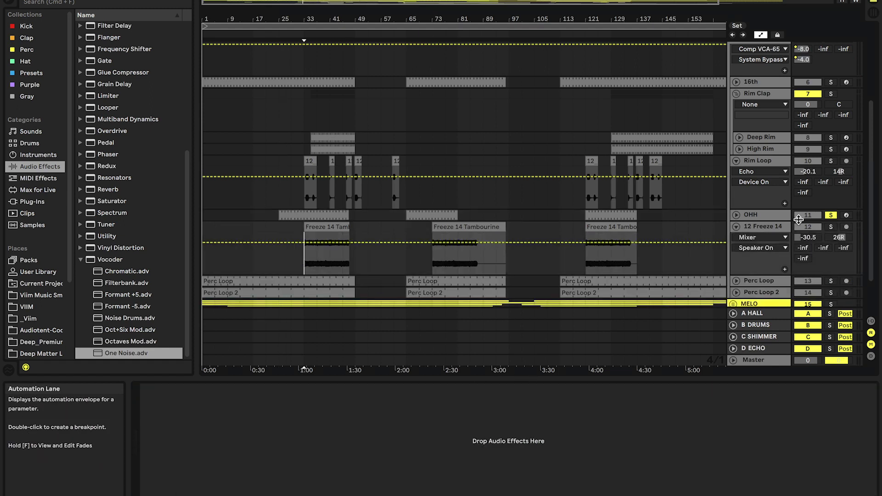
pyautogui.click(830, 227)
pyautogui.press('space')
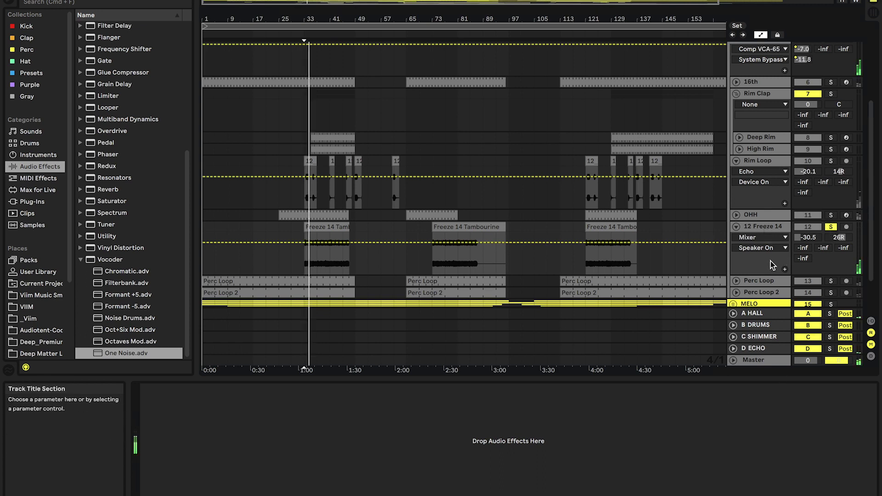
# Unfold and solo the Perc Loop track, examine its first clip's waveform, and bring its effect devices back into view
pyautogui.click(736, 281)
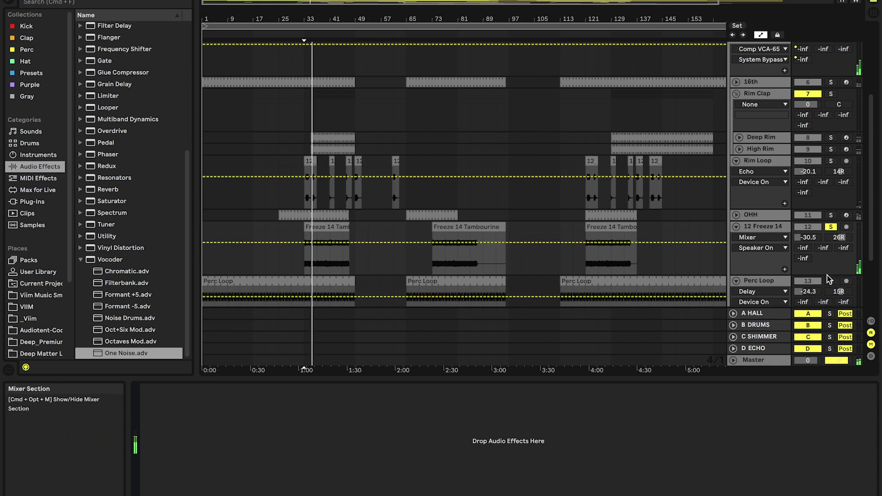
pyautogui.click(782, 288)
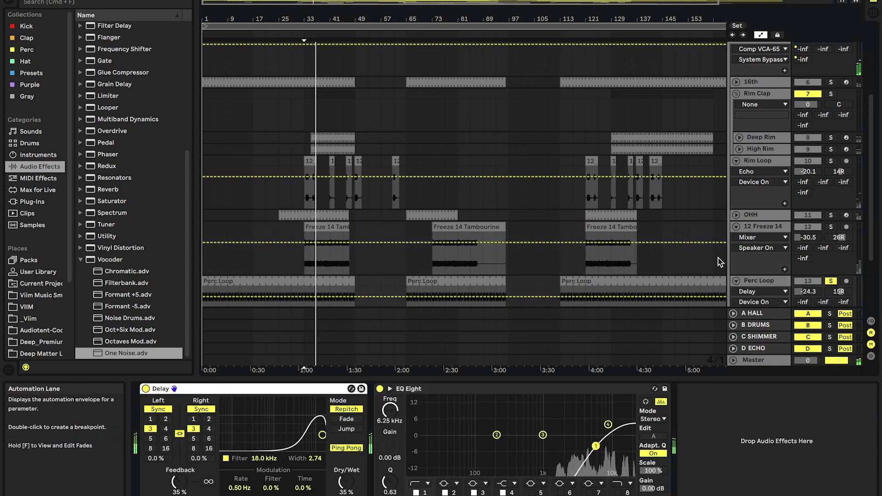
pyautogui.scroll(-5, 720, 262)
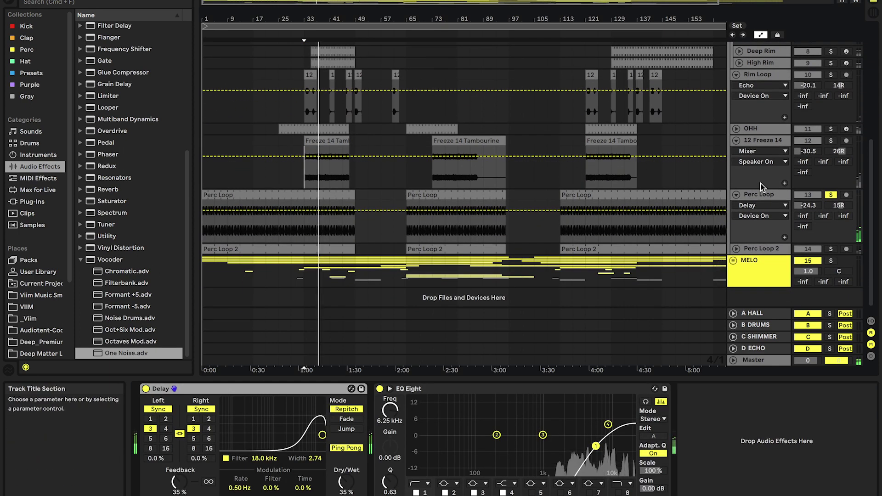
pyautogui.doubleClick(330, 199)
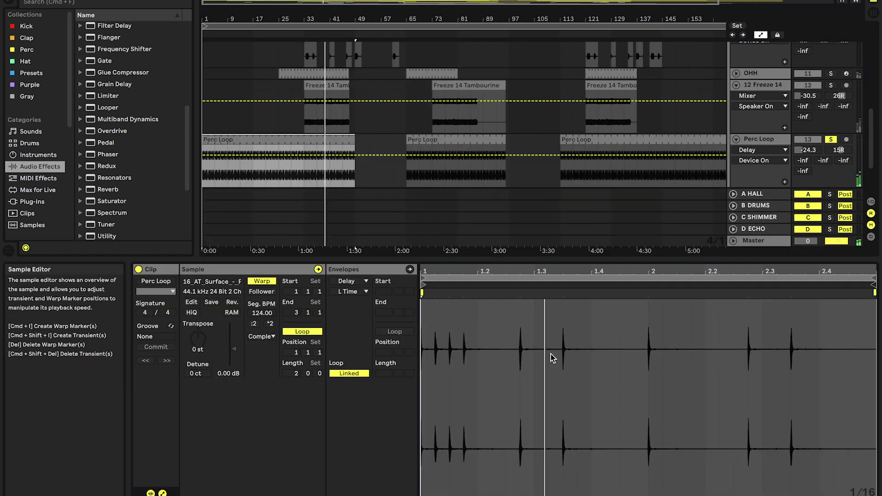
pyautogui.doubleClick(769, 140)
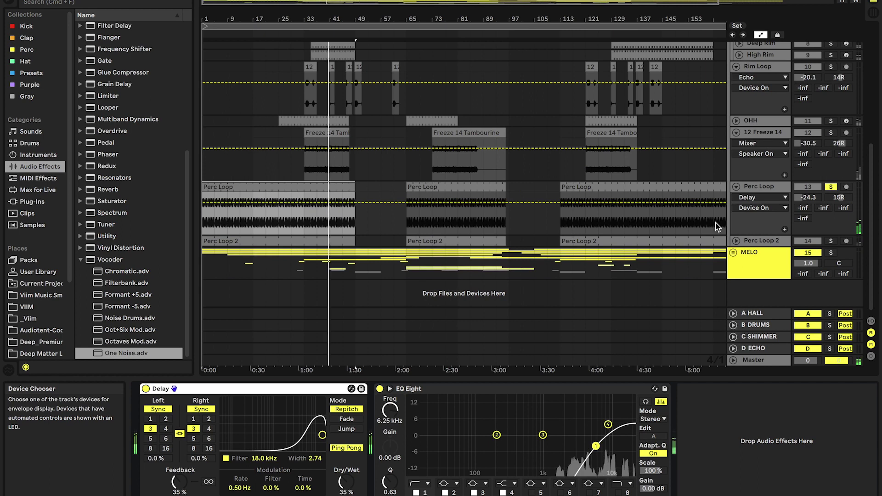
pyautogui.scroll(2, 320, 214)
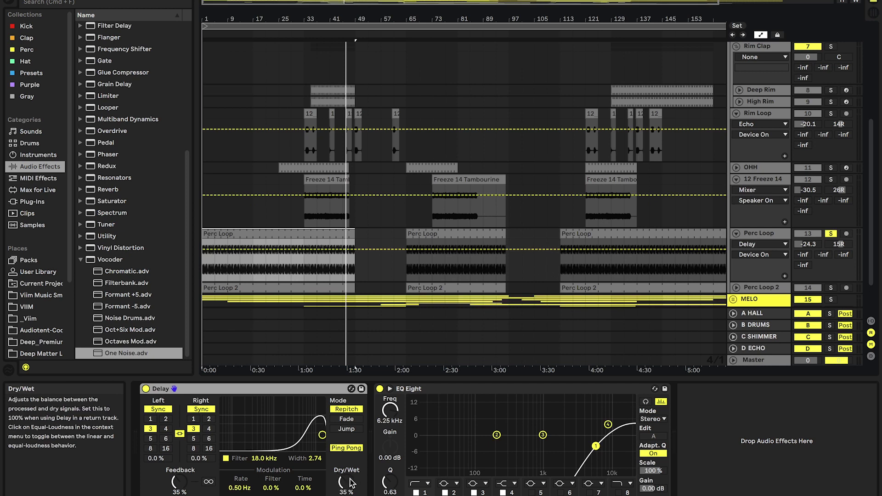
# Compare the soloed Perc Loop with its Delay bypassed and active, and do the same with its EQ Eight
pyautogui.click(146, 389)
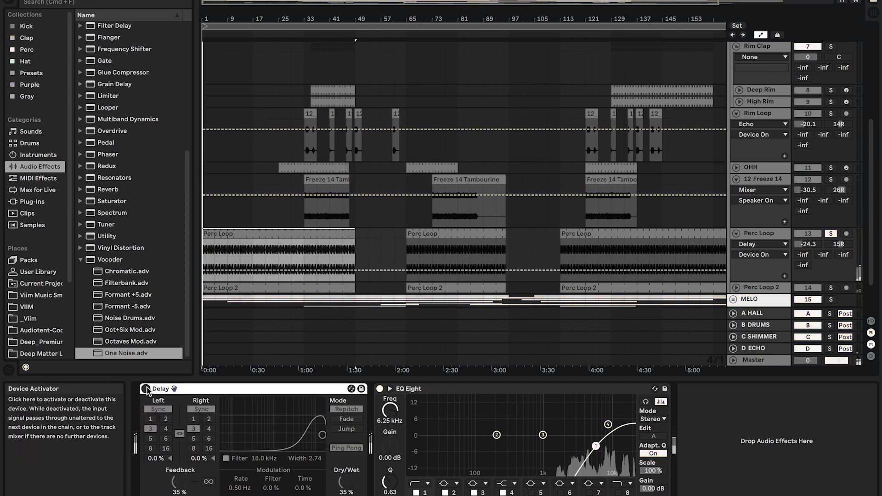
pyautogui.click(146, 389)
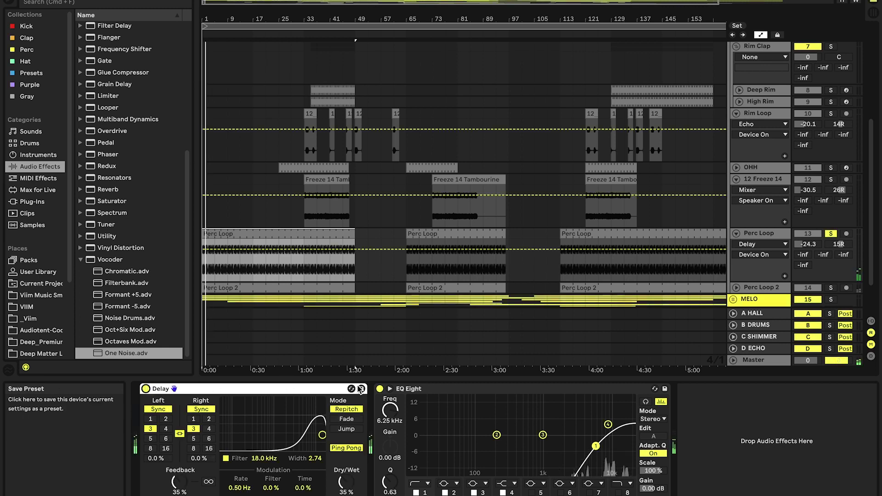
pyautogui.click(380, 389)
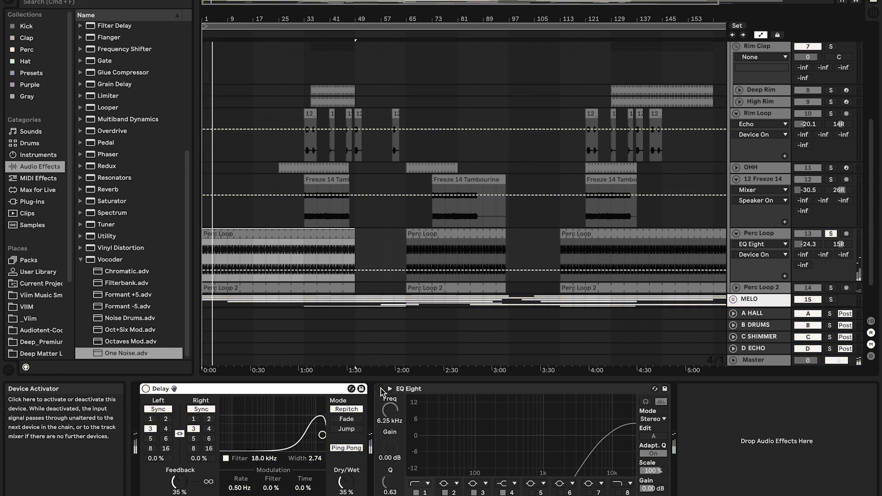
pyautogui.click(379, 389)
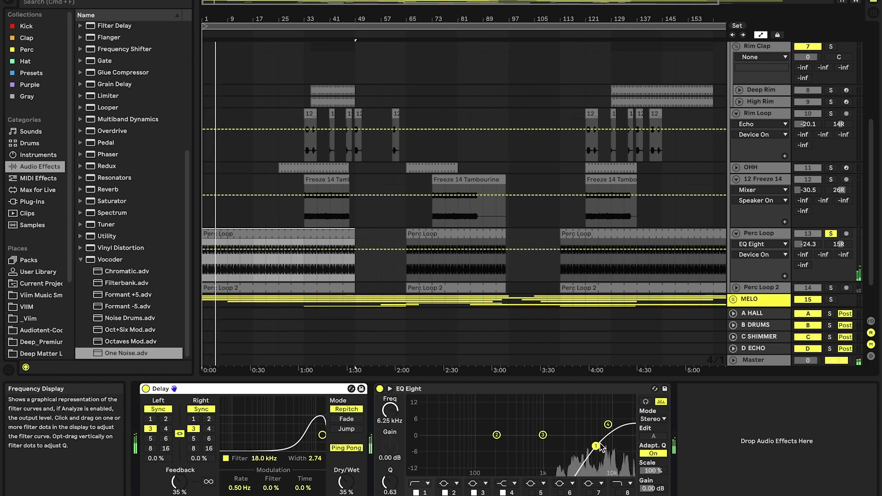
# Unsolo Perc Loop and compare its EQ Eight bypassed and active within the full mix
pyautogui.click(830, 234)
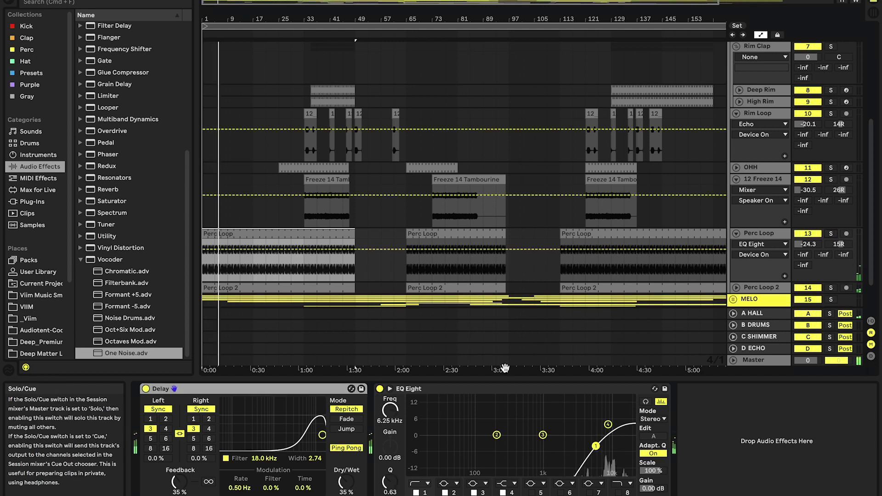
pyautogui.click(380, 388)
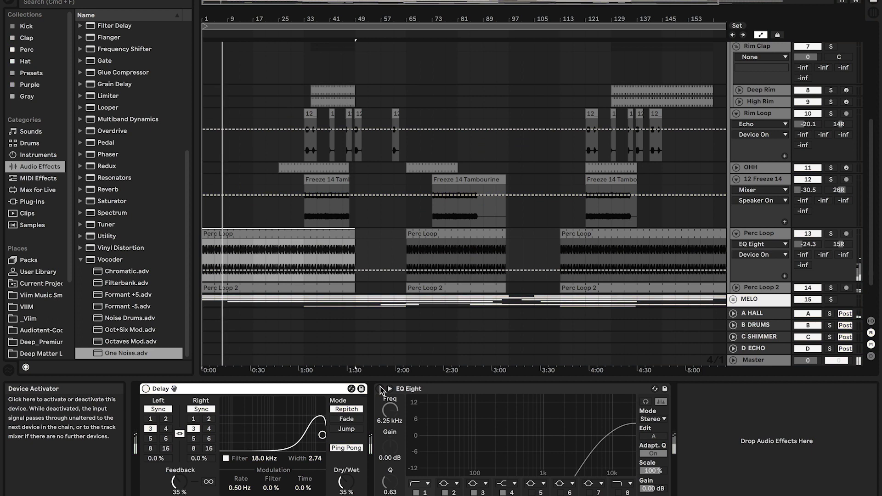
pyautogui.click(380, 388)
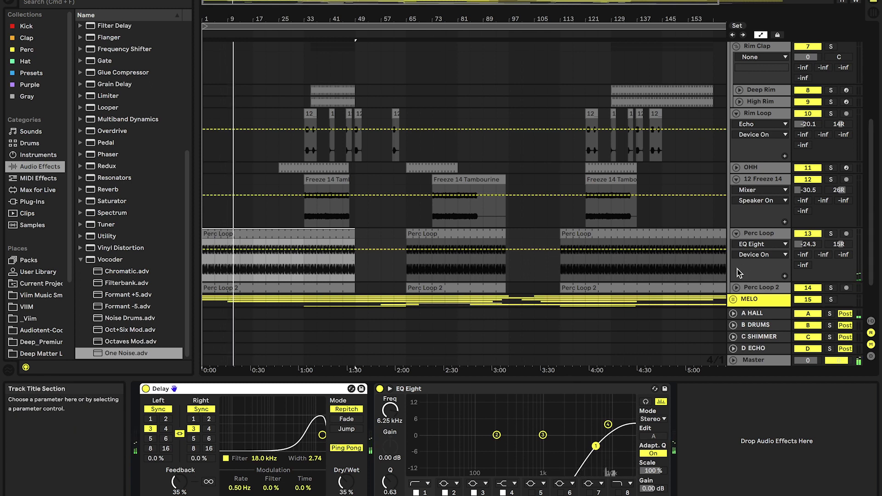
# Unfold the Perc Loop 2 track, show its devices, and play it soloed from the start of the arrangement
pyautogui.click(736, 286)
pyautogui.click(775, 289)
pyautogui.click(775, 290)
pyautogui.click(830, 288)
pyautogui.press('space')
pyautogui.scroll(-2, 507, 284)
pyautogui.scroll(-1, 507, 285)
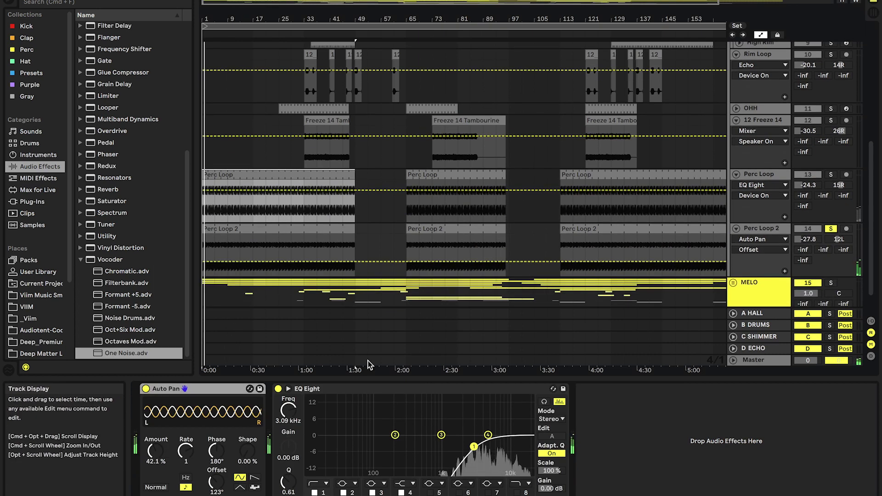
# Bypass Perc Loop 2's EQ Eight, compare its Auto Pan off and on, and reactivate the EQ
pyautogui.click(278, 389)
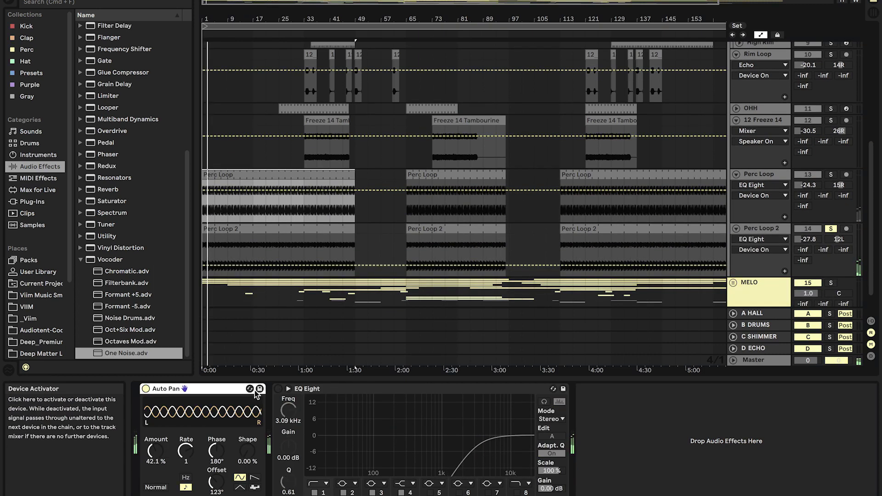
pyautogui.click(145, 388)
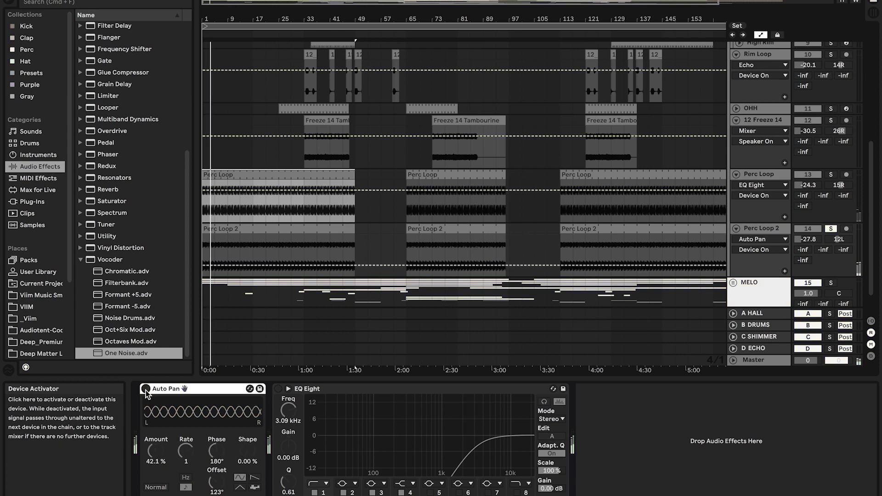
pyautogui.click(145, 388)
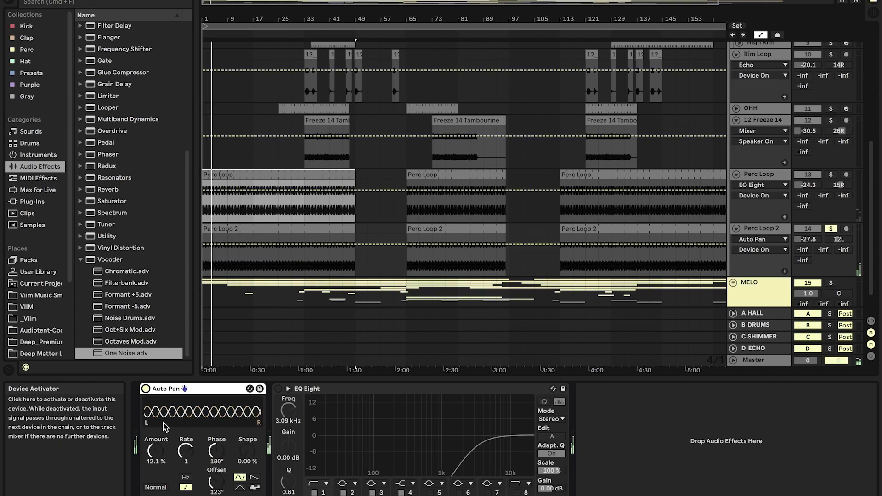
pyautogui.click(279, 389)
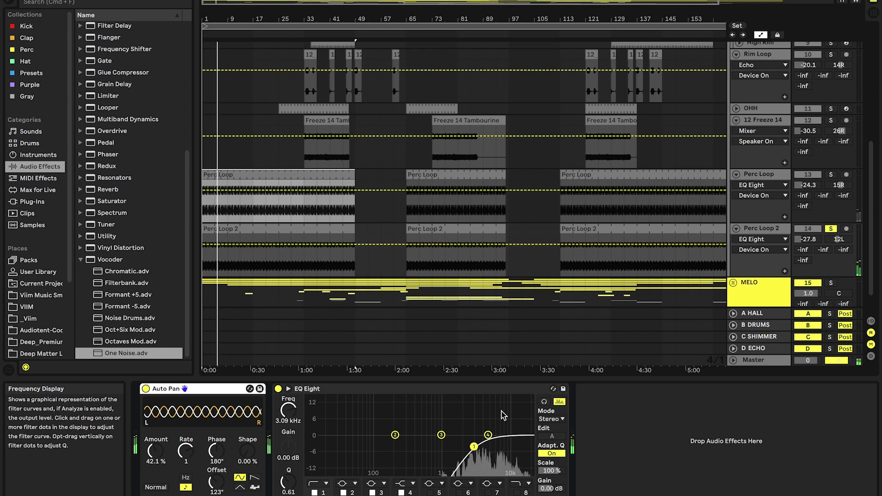
# Compare the first Perc Loop 2 clip transposed to 0 st and 3 st, leave it at 3 st, and return to the track's devices
pyautogui.doubleClick(287, 222)
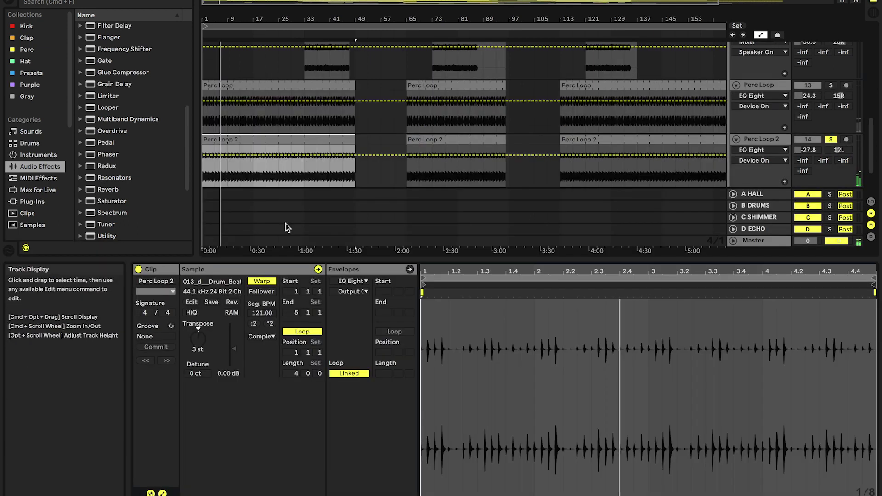
pyautogui.doubleClick(199, 340)
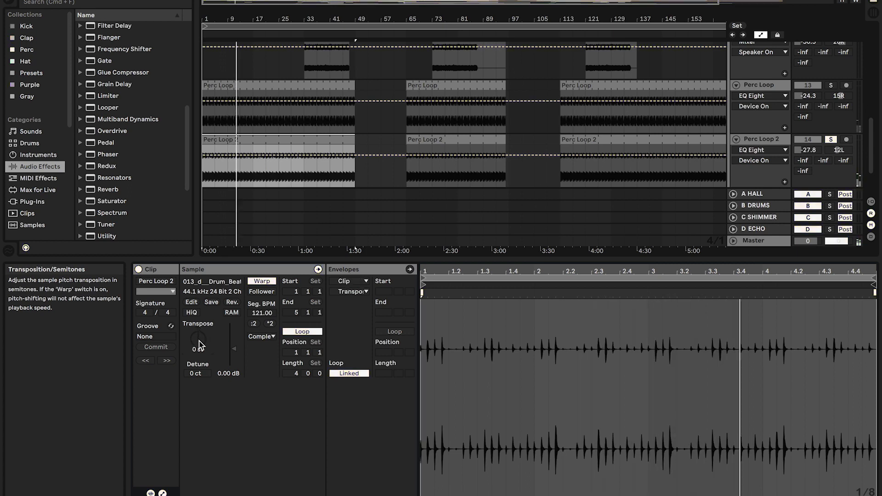
pyautogui.moveTo(199, 344); pyautogui.dragTo(199, 341)
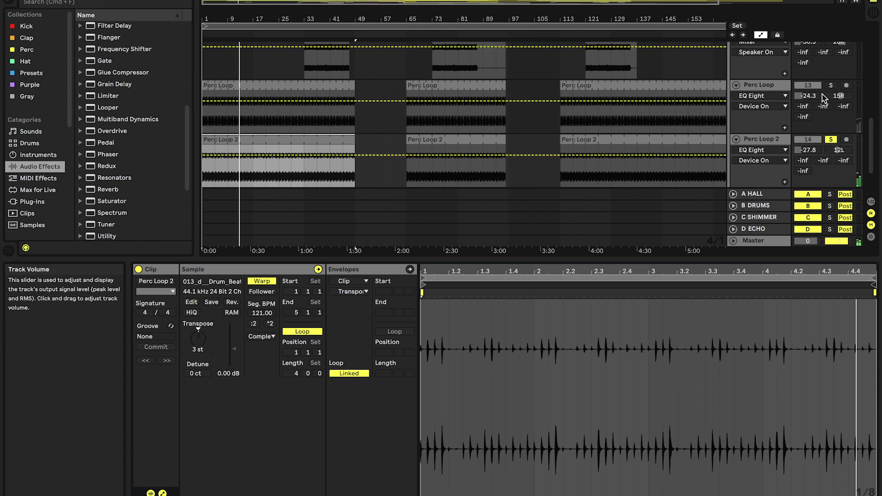
pyautogui.doubleClick(753, 141)
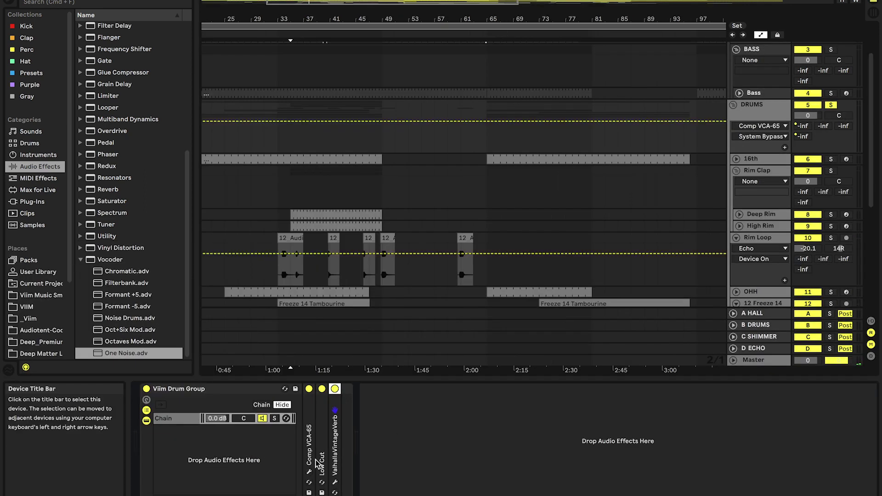
# Examine the DRUMS group's Comp VCA-65 settings and its Low Cut EQ curve, and collapse the EQ
pyautogui.click(308, 471)
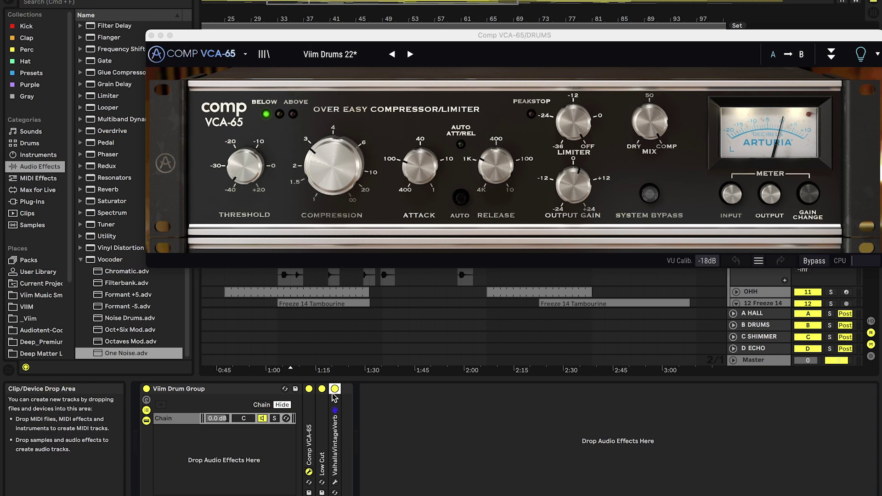
pyautogui.doubleClick(323, 427)
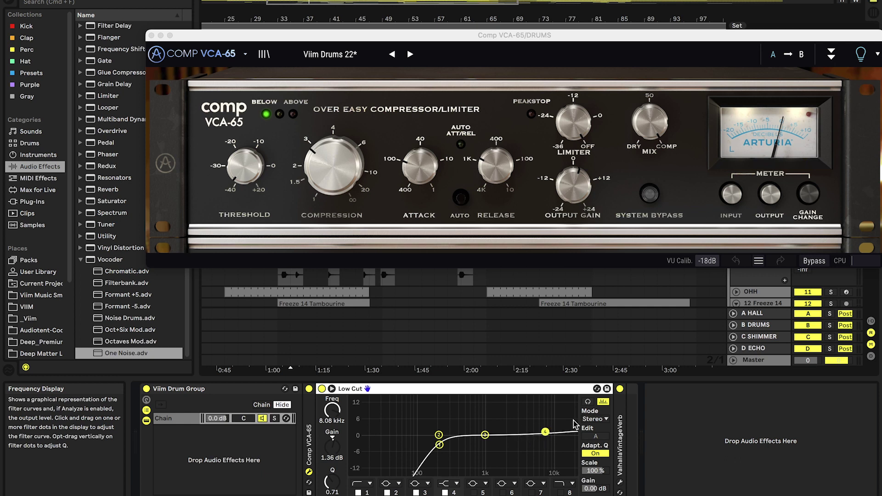
pyautogui.doubleClick(362, 389)
# Expand the DRUMS group's ValhallaVintageVerb, examine its reverb settings in the plug-in window, and close the window
pyautogui.click(338, 436)
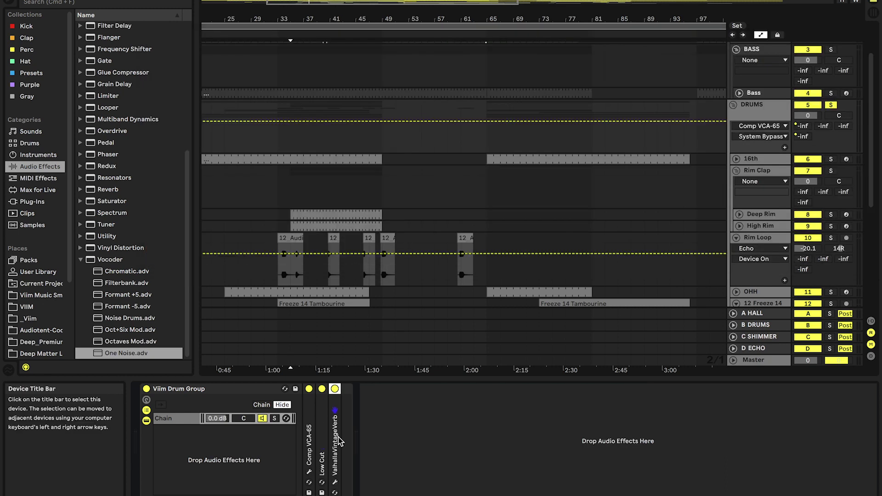
pyautogui.doubleClick(339, 436)
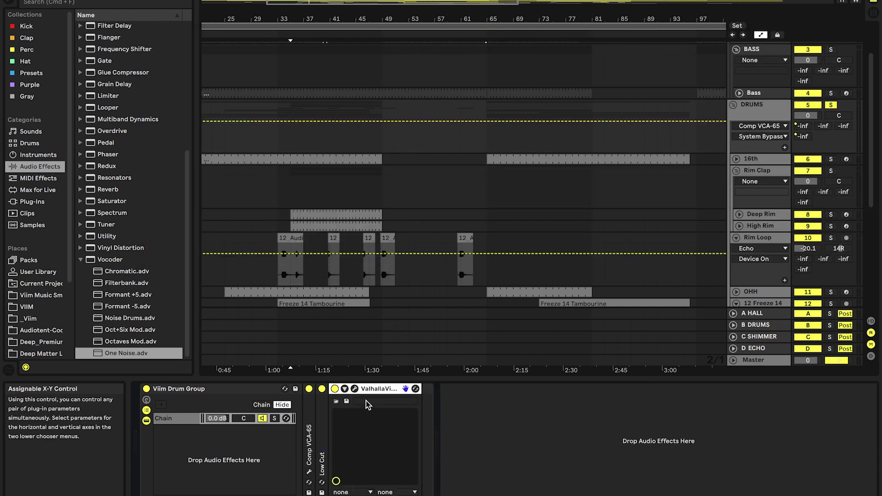
pyautogui.click(354, 389)
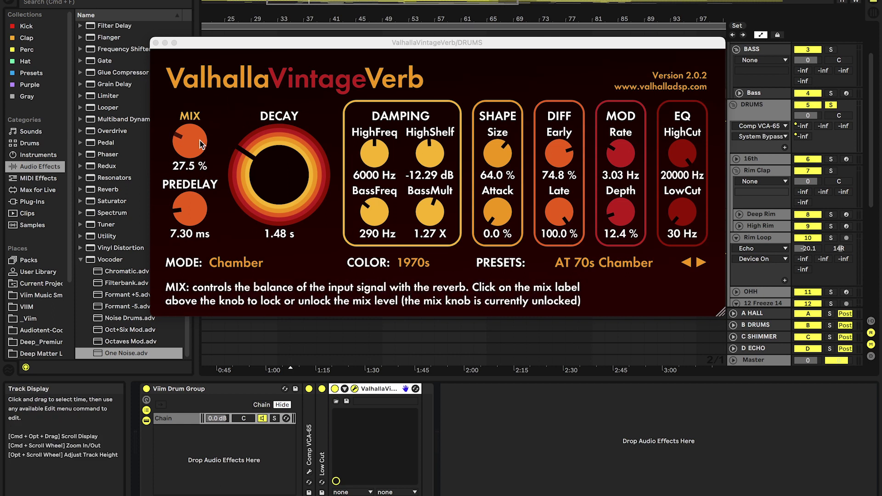
pyautogui.click(757, 107)
pyautogui.click(156, 43)
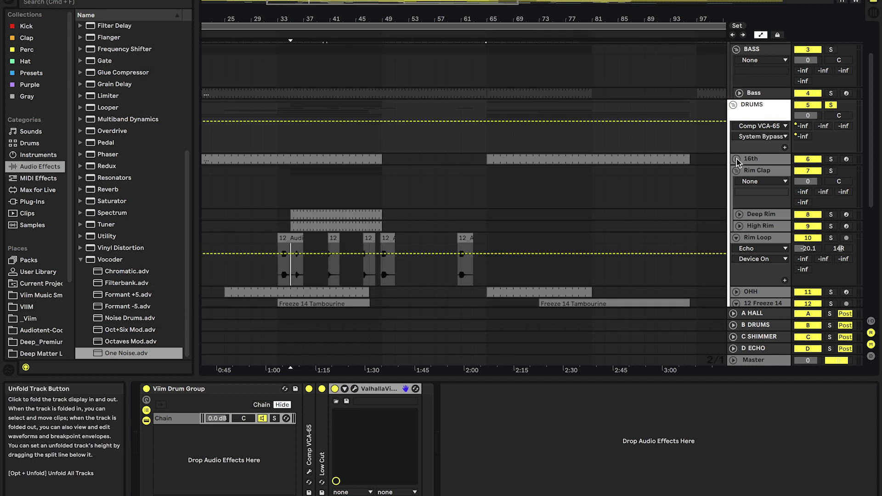
# Try the Rim Loop track's B-DRUMS send at -35.0 dB and return it to -inf
pyautogui.click(822, 261)
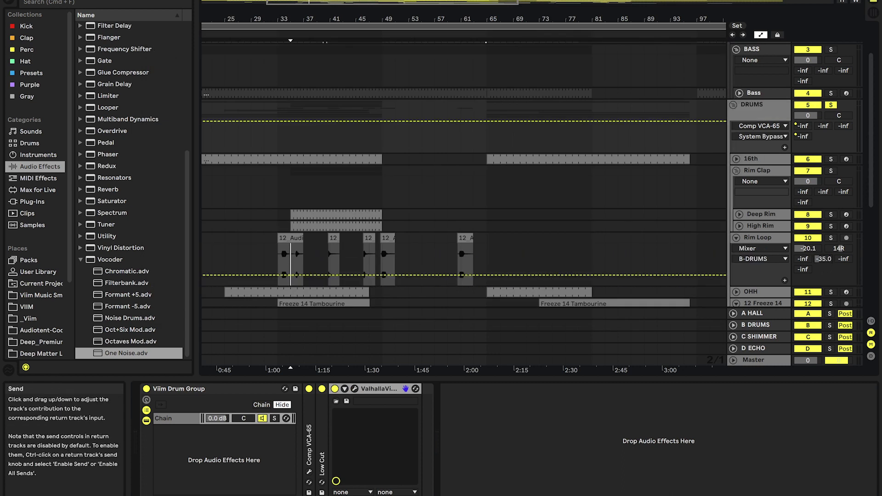
# Select the DRUMS group, collapse its ValhallaVintageVerb device, and play the soloed drums
pyautogui.click(753, 115)
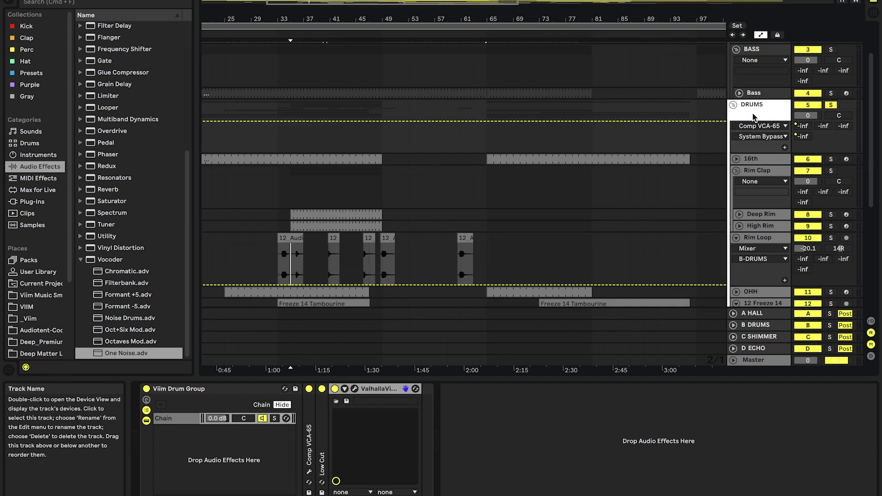
pyautogui.doubleClick(360, 391)
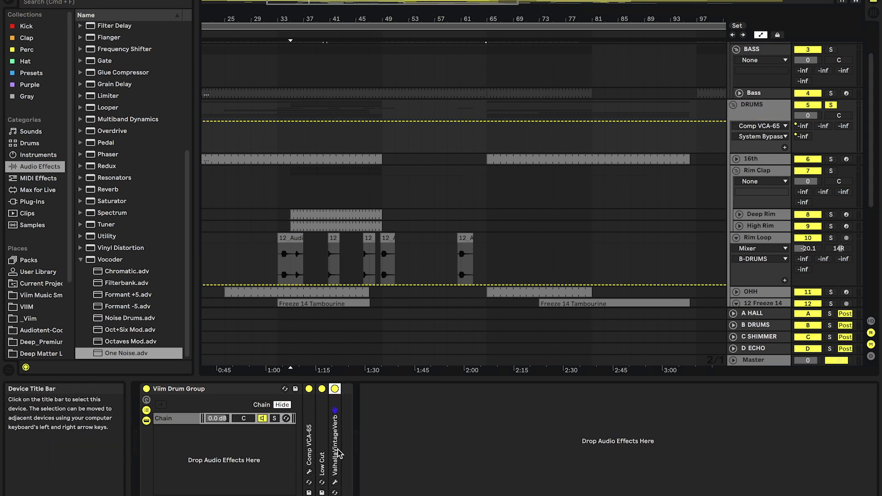
pyautogui.press('space')
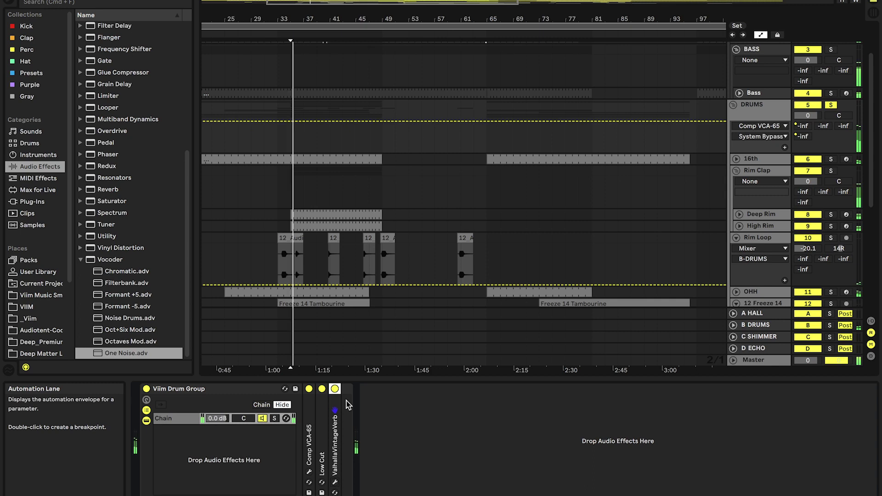
# Compare the drums without ValhallaVintageVerb and with the whole Viim Drum Group rack bypassed, restore both, and stop playback
pyautogui.click(334, 391)
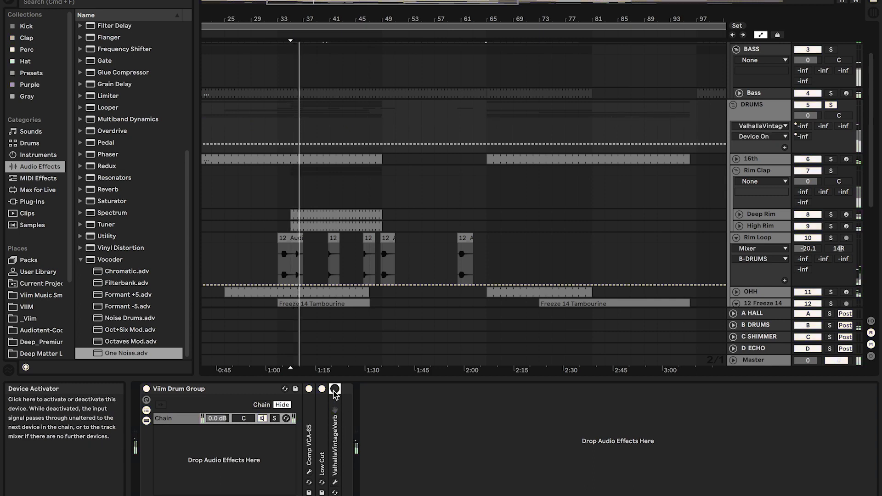
pyautogui.click(335, 391)
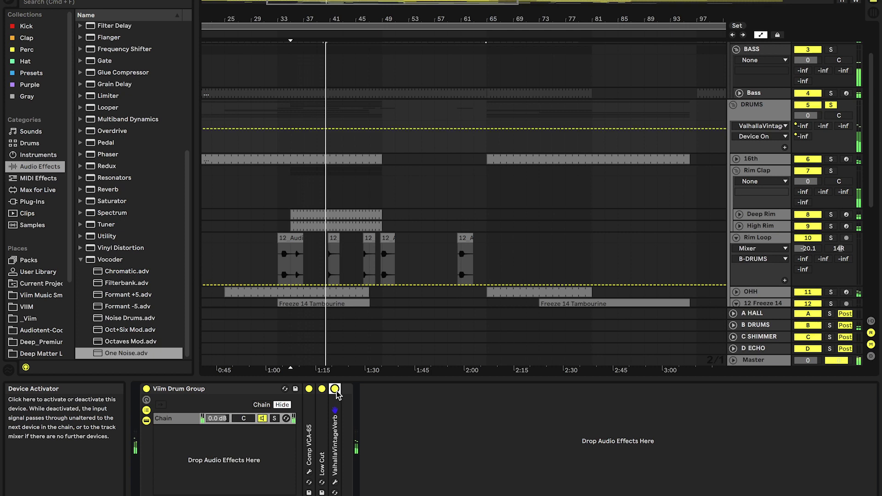
pyautogui.click(146, 390)
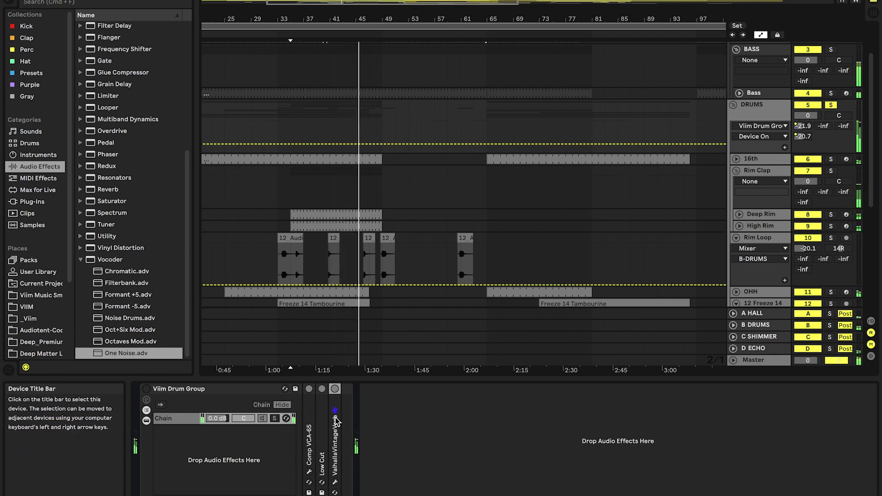
pyautogui.click(146, 389)
pyautogui.press('space')
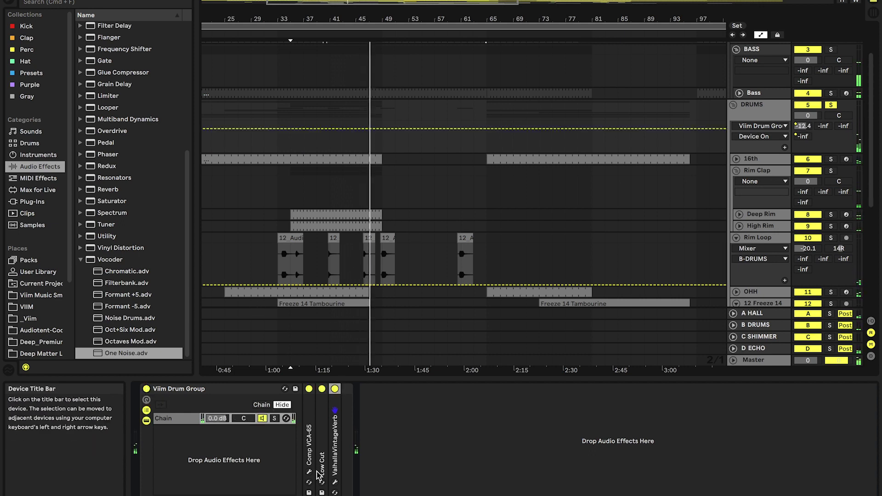
# Examine the DRUMS group's A-HALL and D-ECHO send automation envelopes around bars 41 to 49
pyautogui.click(798, 128)
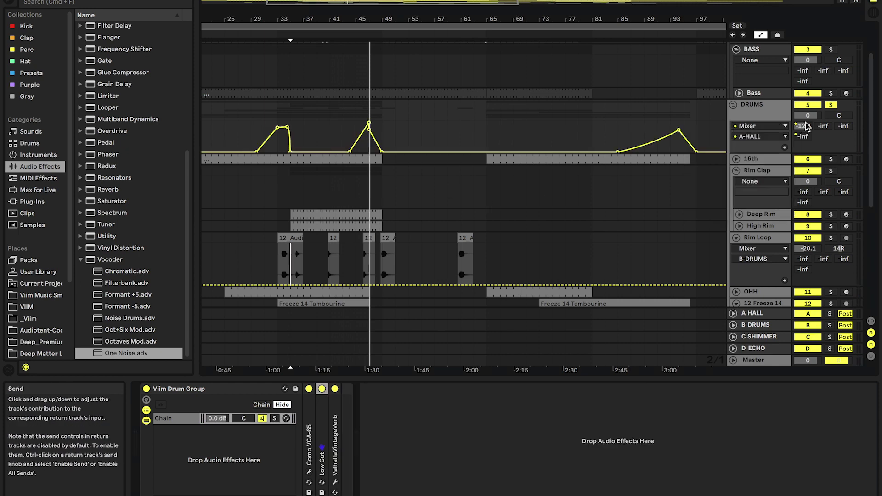
pyautogui.click(807, 138)
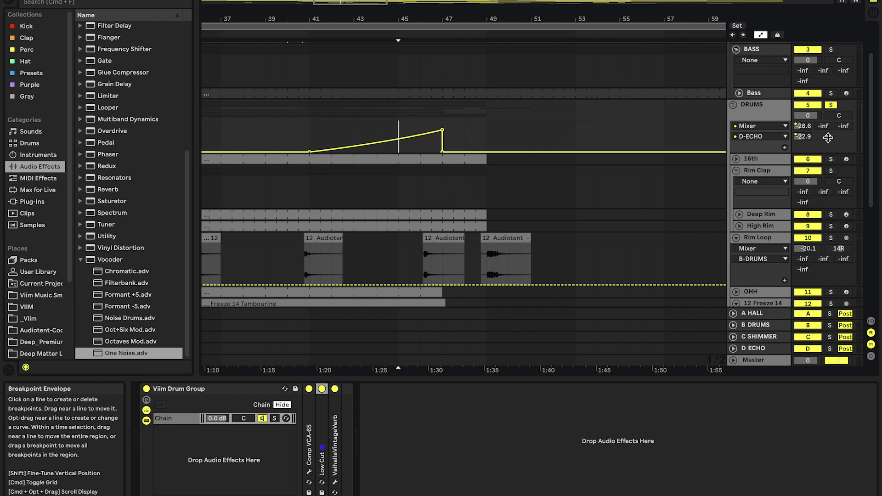
pyautogui.click(799, 127)
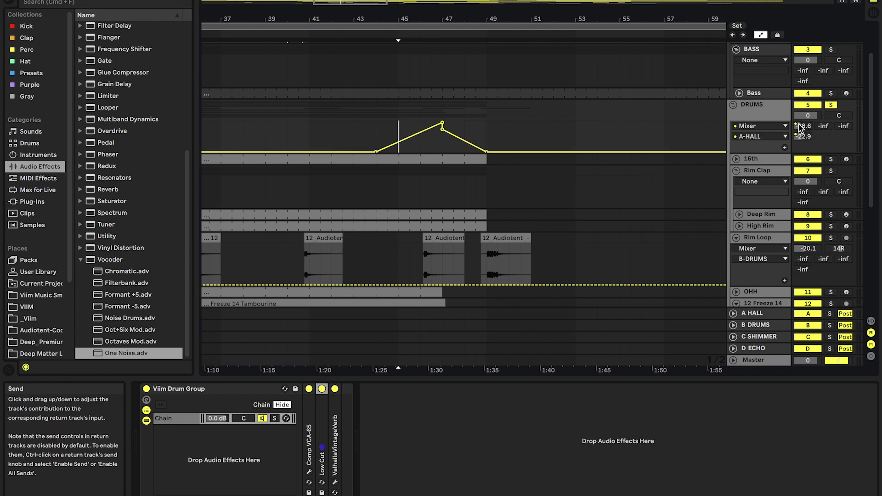
pyautogui.click(804, 136)
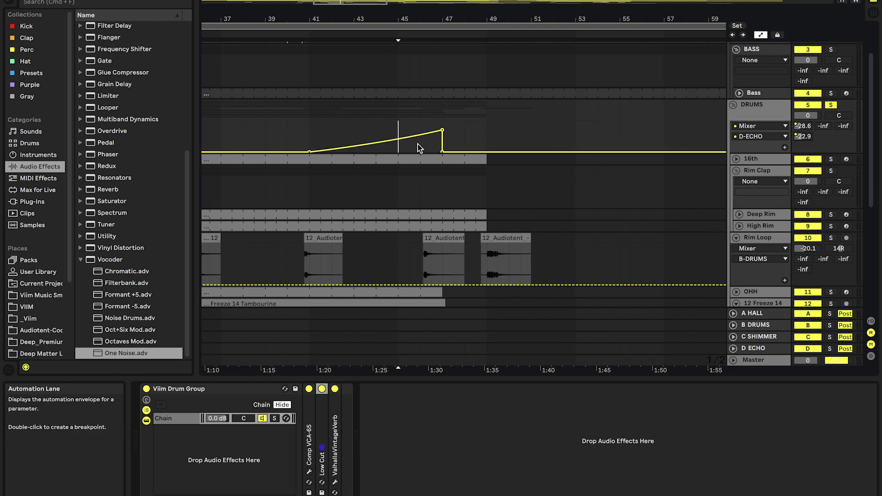
# Play the soloed drums from about bar 45 through the end of the D-ECHO send rise, and stop playback
pyautogui.scroll(3, 419, 146)
pyautogui.click(398, 193)
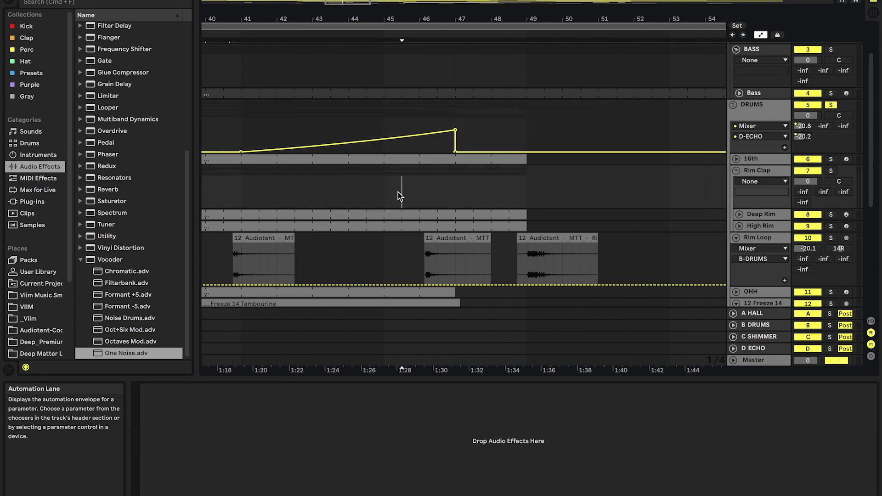
pyautogui.press('space')
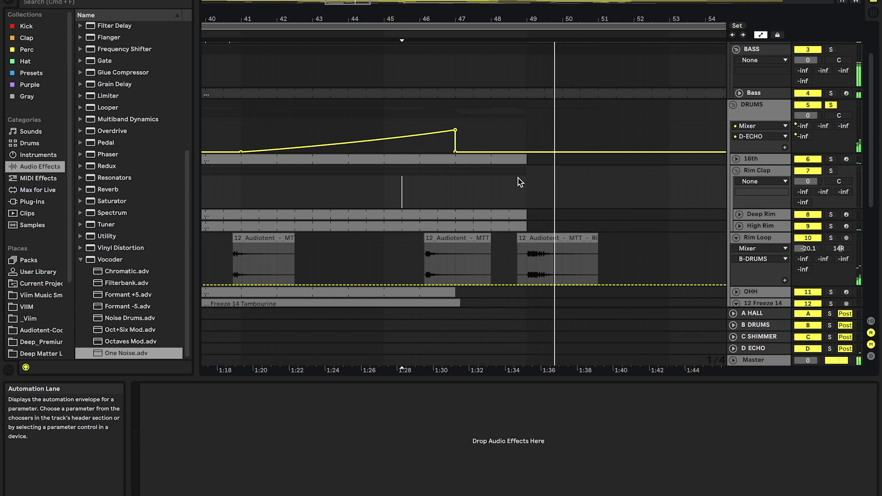
pyautogui.press('space')
# Fold the Rim Clap group and the Rim Loop, Tambourine, Perc Loop and Perc Loop 2 tracks
pyautogui.scroll(-3, 519, 179)
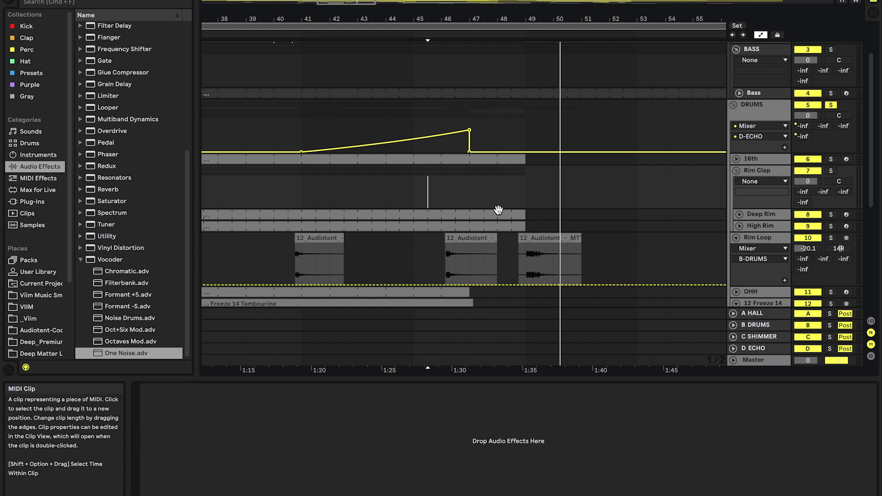
pyautogui.click(735, 170)
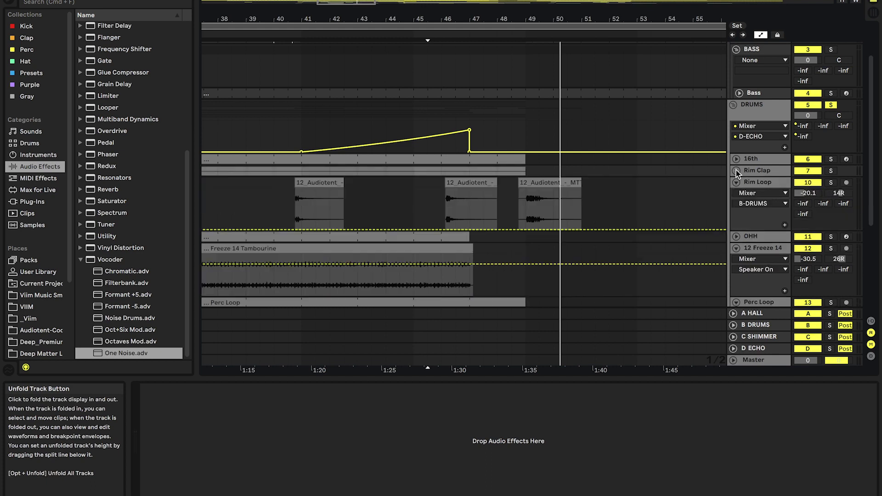
pyautogui.click(736, 182)
pyautogui.click(736, 206)
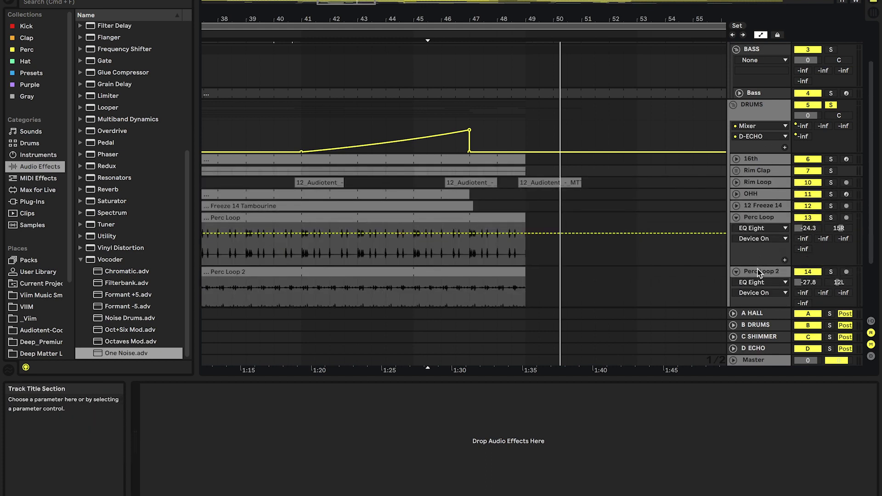
pyautogui.click(736, 218)
pyautogui.click(738, 230)
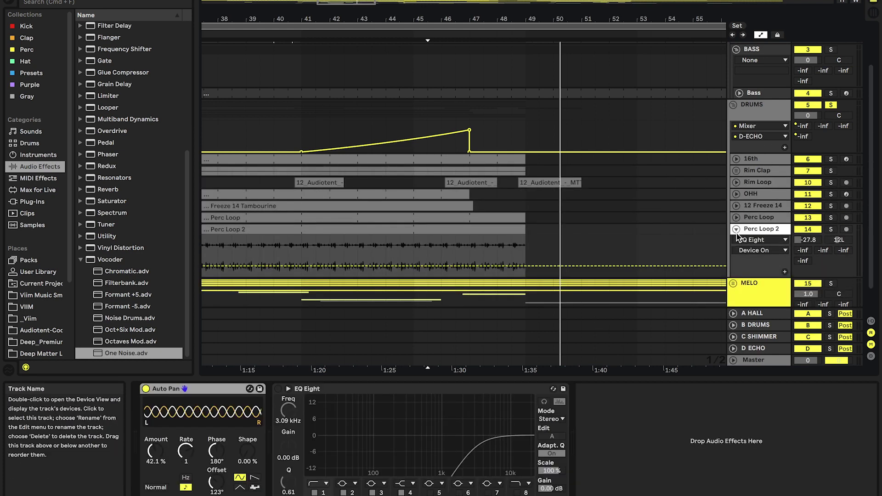
pyautogui.click(736, 229)
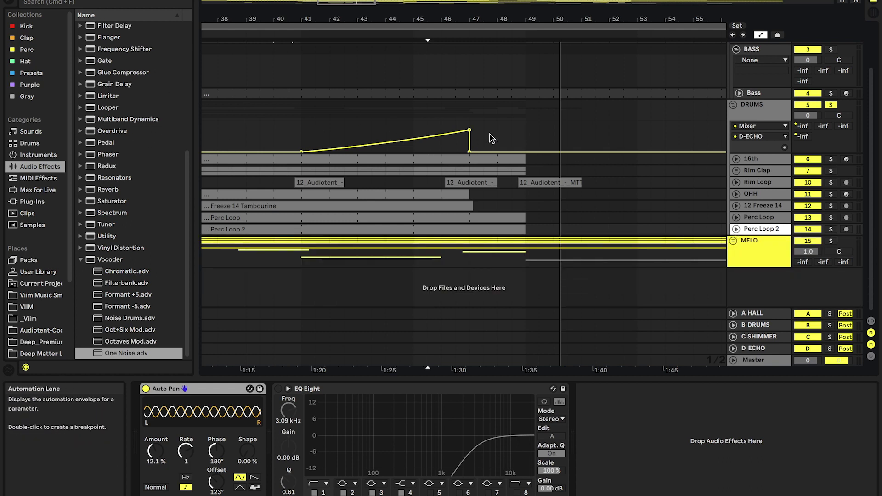
# Show the whole arrangement and unfold the MELO group to display its tracks
pyautogui.click(427, 125)
pyautogui.scroll(-3, 473, 246)
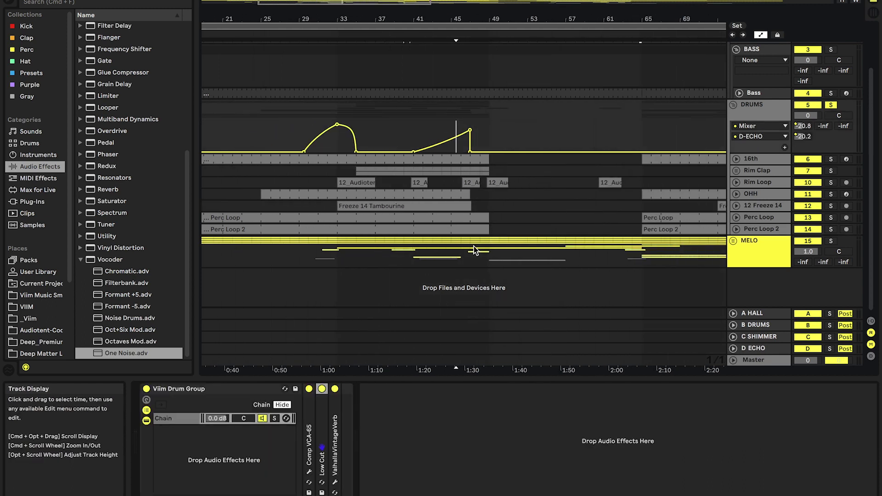
pyautogui.scroll(-3, 451, 239)
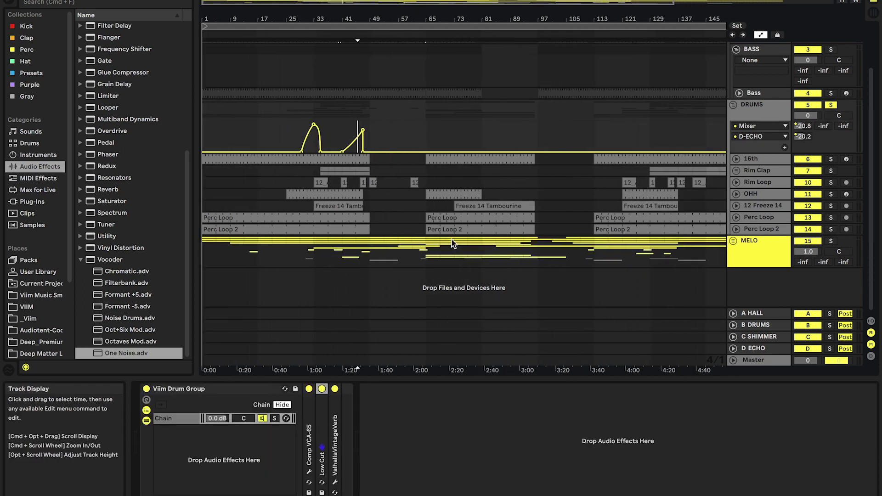
pyautogui.scroll(-2, 451, 238)
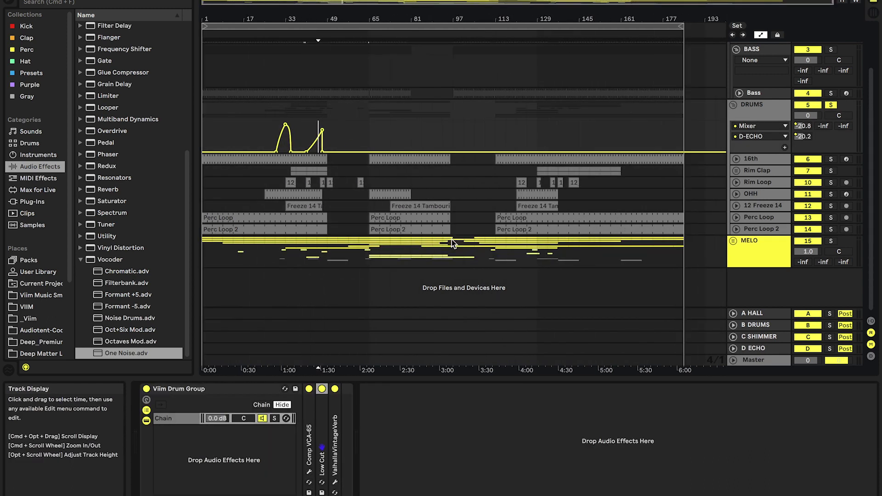
pyautogui.click(733, 241)
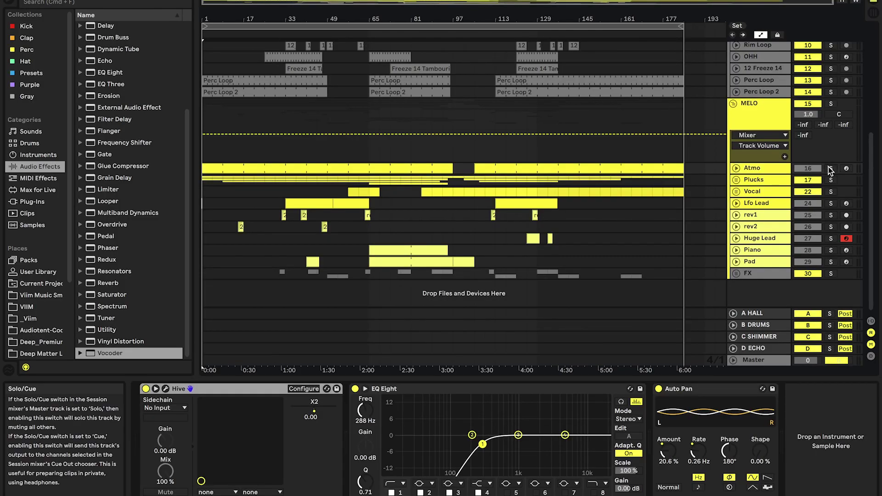
# Solo and unfold the Atmo track, and open its first MIDI clip in the note editor
pyautogui.click(830, 170)
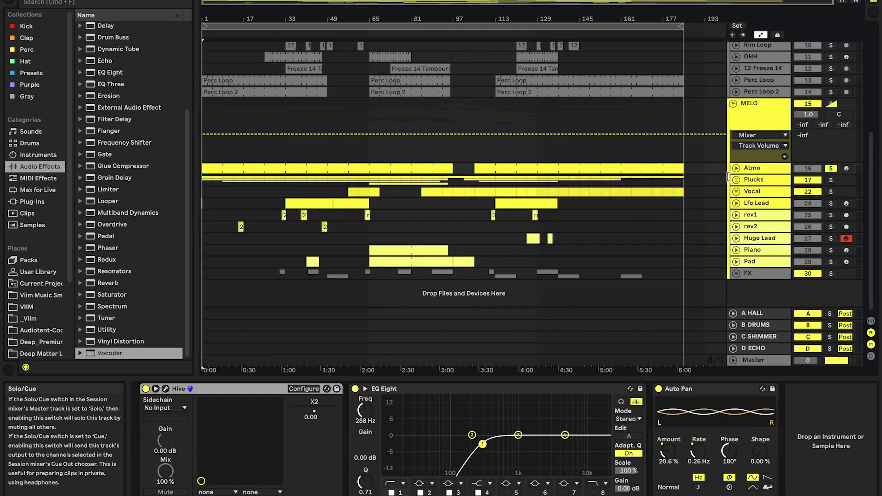
pyautogui.click(736, 168)
pyautogui.doubleClick(279, 175)
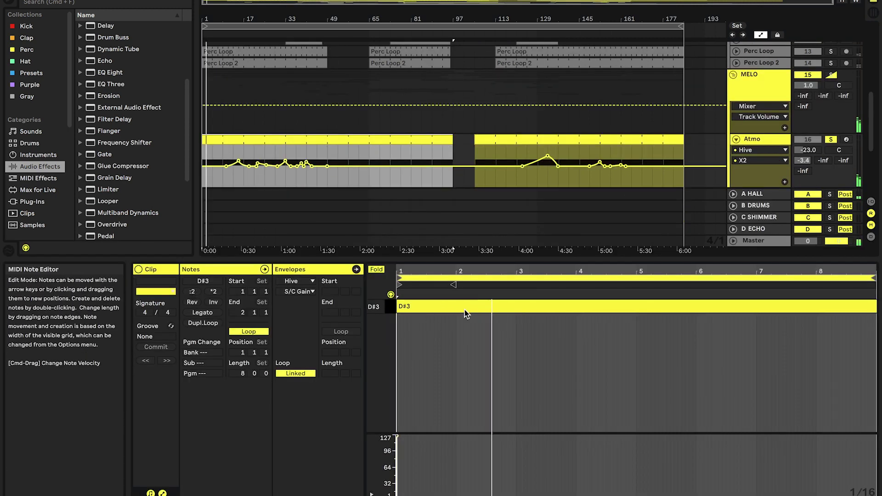
# Open the Atmo track's Hive synth, examine the DS Transcendence patch, and close the plug-in window
pyautogui.doubleClick(768, 139)
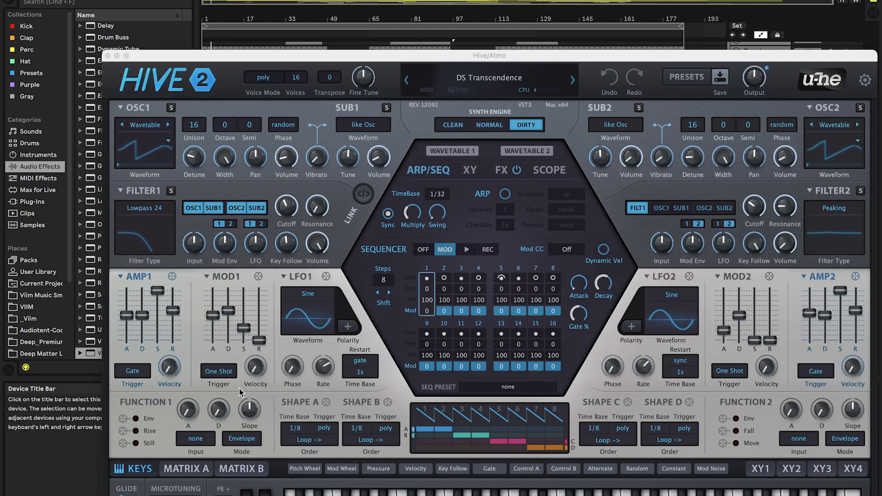
pyautogui.moveTo(454, 60); pyautogui.dragTo(426, 9)
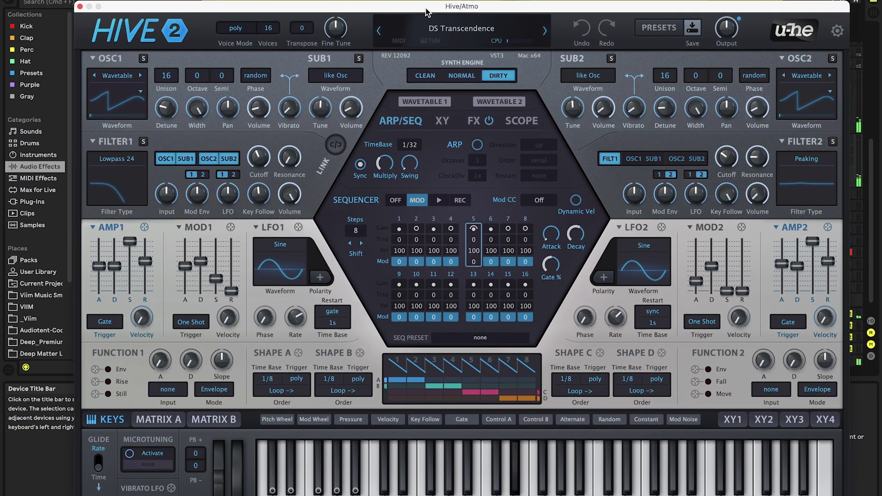
pyautogui.click(80, 7)
# Play the soloed Atmo track from about bar 12 and examine its Hive X2 automation envelope
pyautogui.click(218, 176)
pyautogui.hscroll(-5, 219, 179)
pyautogui.scroll(1, 219, 179)
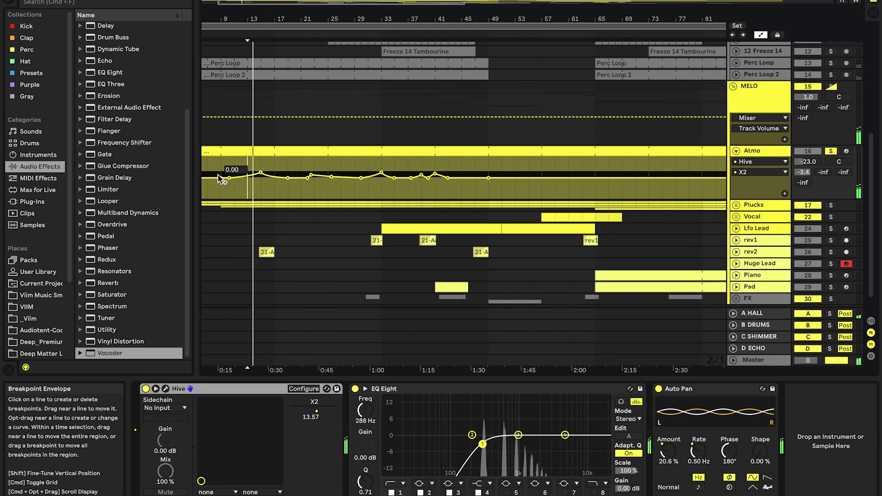
pyautogui.hscroll(-2, 219, 176)
pyautogui.scroll(-3, 218, 175)
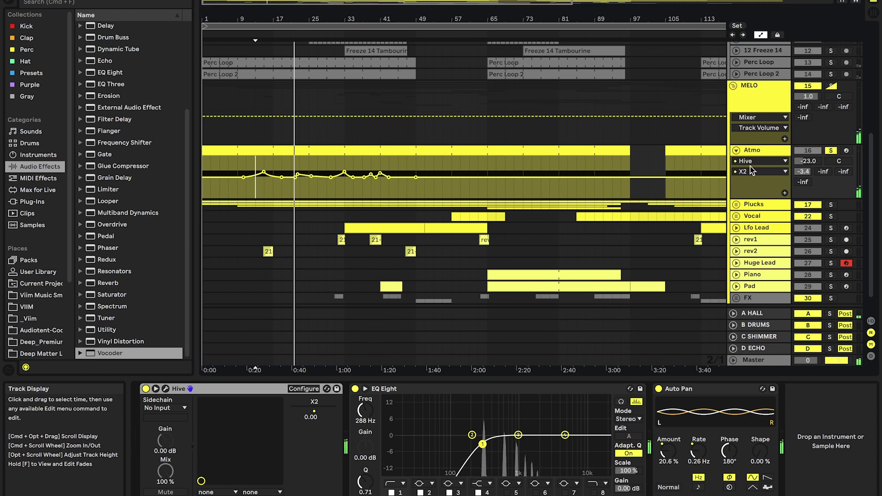
# Unsolo the Atmo track, then mute and reactivate it during playback to compare the full mix
pyautogui.click(830, 150)
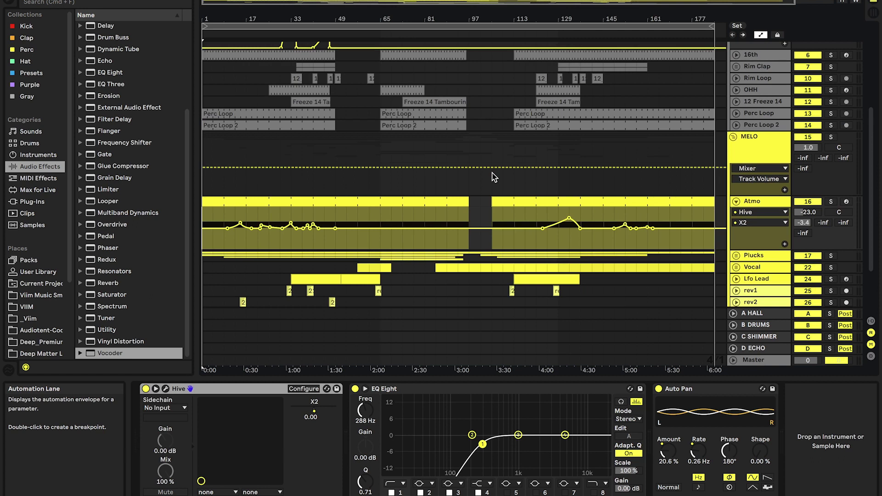
pyautogui.click(801, 202)
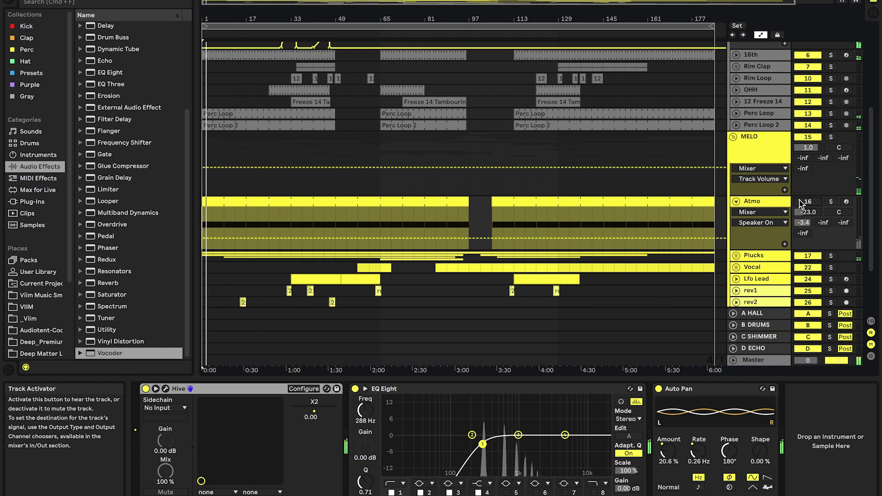
pyautogui.click(801, 202)
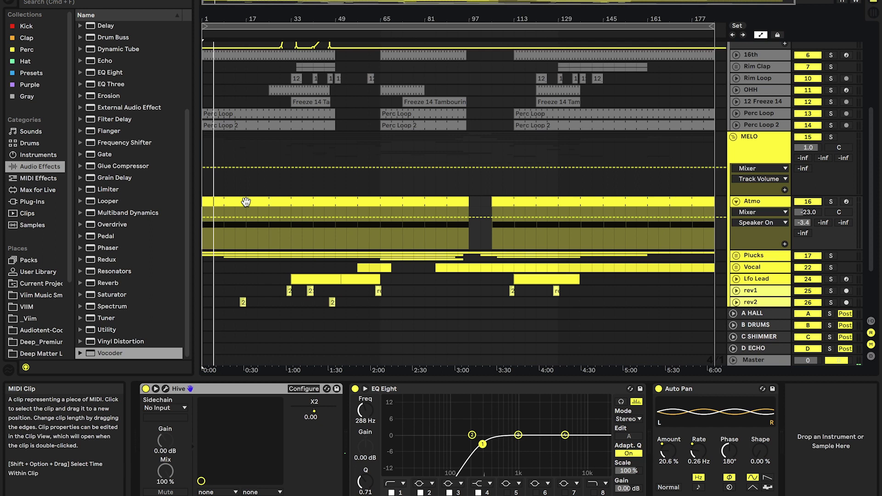
# Unfold the Plucks group, look over its pluck tracks, and expand the Glitch Pluck track
pyautogui.scroll(-2, 245, 202)
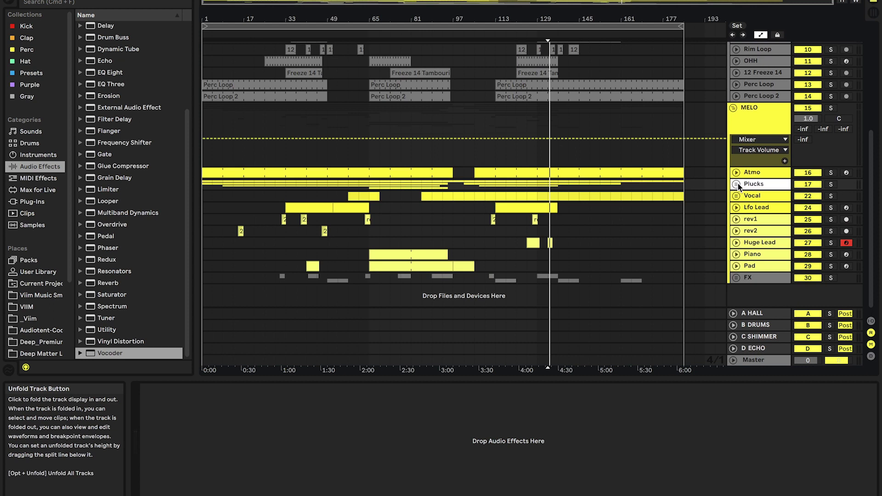
pyautogui.click(736, 184)
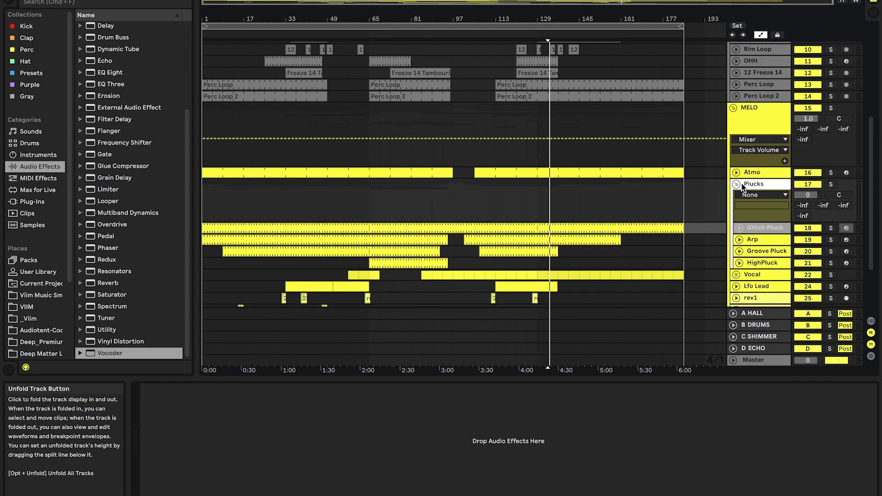
pyautogui.scroll(-2, 581, 251)
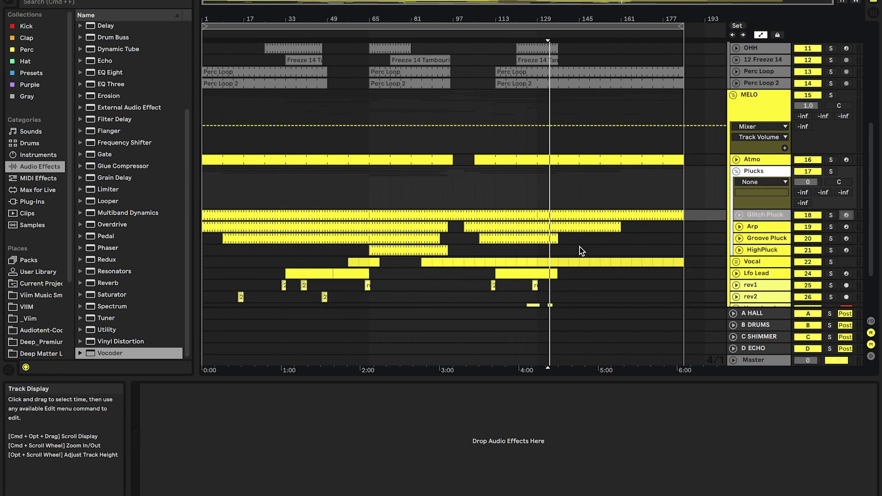
pyautogui.click(750, 211)
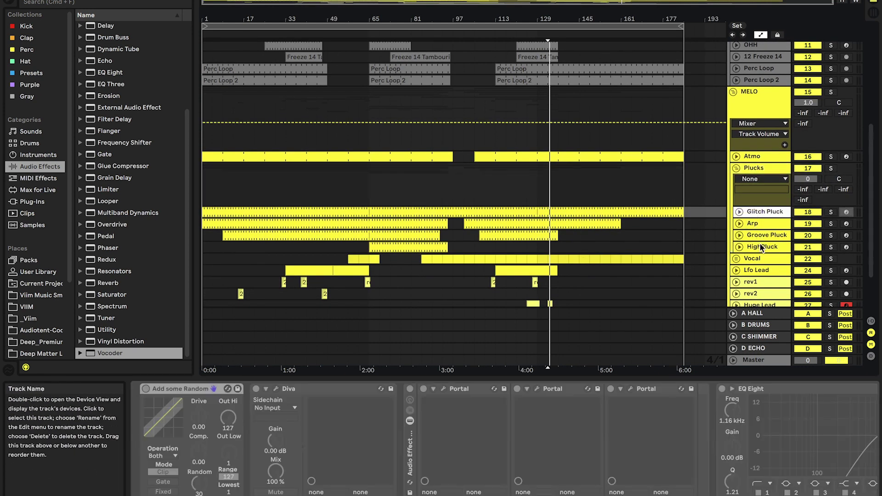
pyautogui.click(762, 246)
pyautogui.click(767, 211)
pyautogui.click(739, 211)
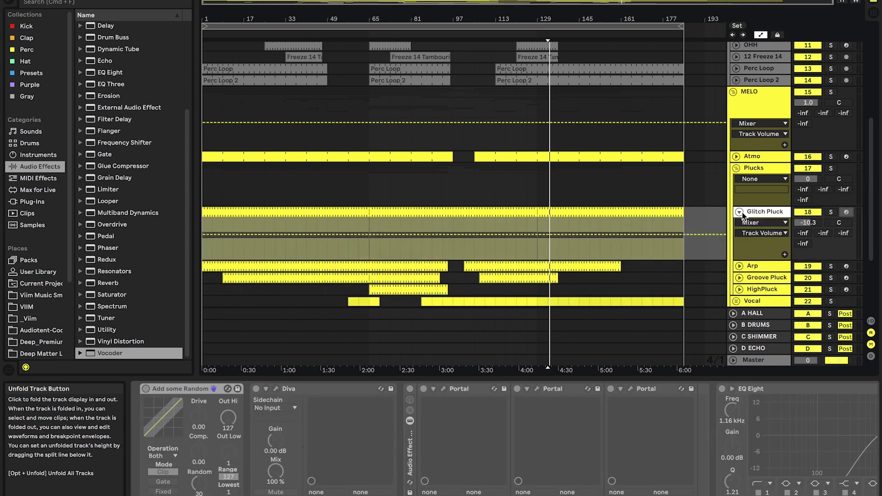
# Solo and play the Glitch Pluck track from about bar 21, then unfreeze it
pyautogui.click(830, 212)
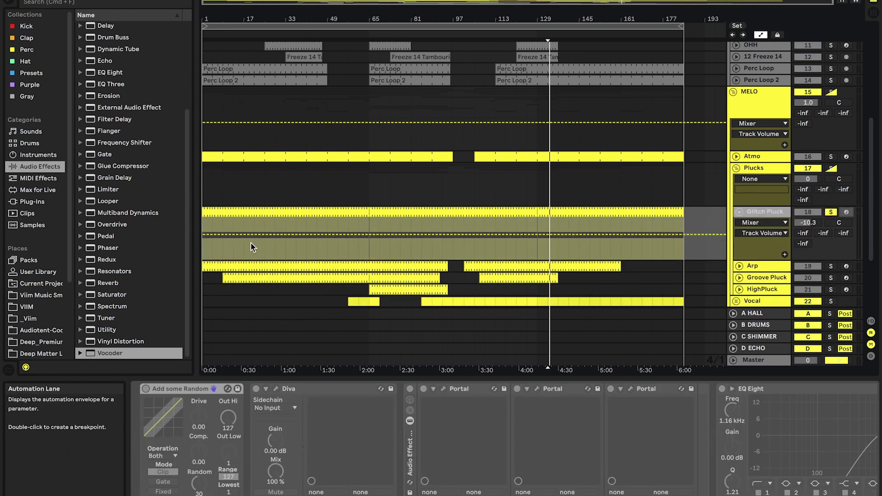
pyautogui.click(774, 214)
pyautogui.rightClick(776, 217)
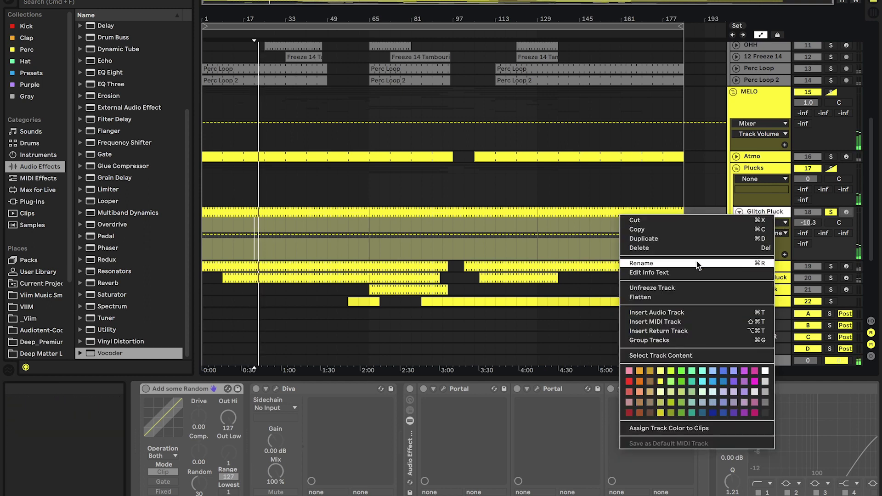
pyautogui.click(671, 291)
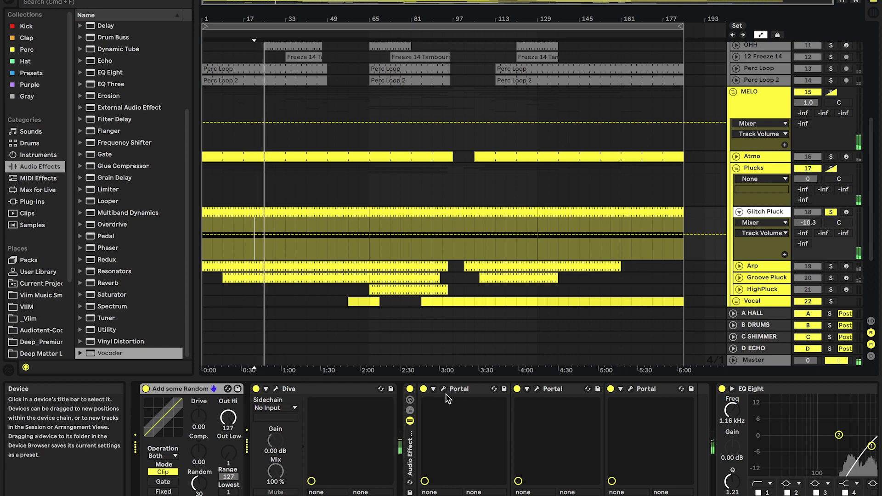
# Look through the Glitch Pluck device chain, then bypass and reactivate its EQ Eight to compare the filtering
pyautogui.hscroll(6, 476, 389)
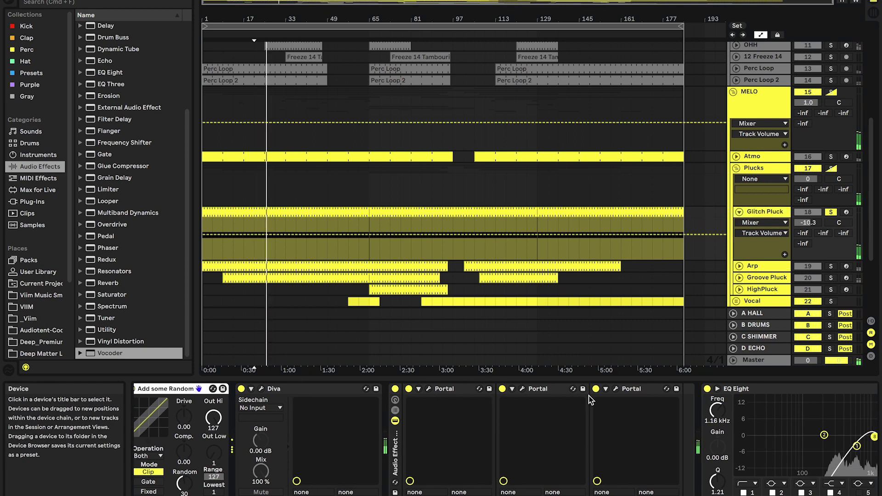
pyautogui.hscroll(7, 553, 434)
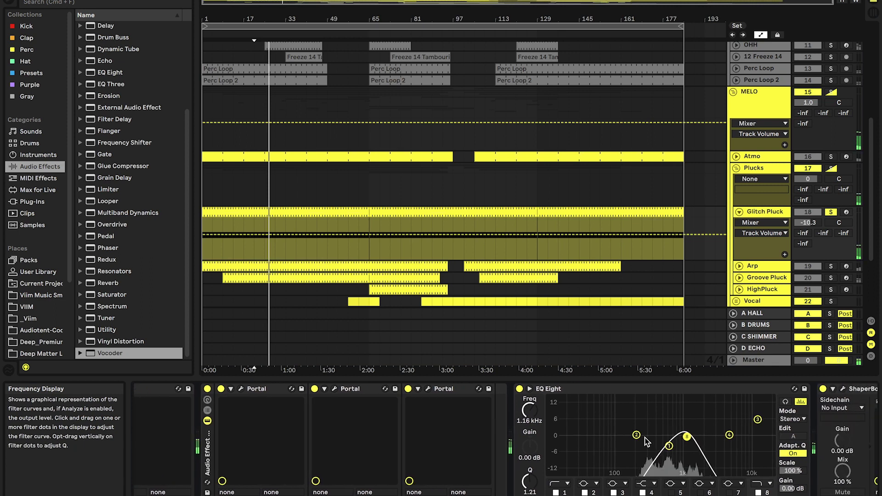
pyautogui.hscroll(-2, 548, 413)
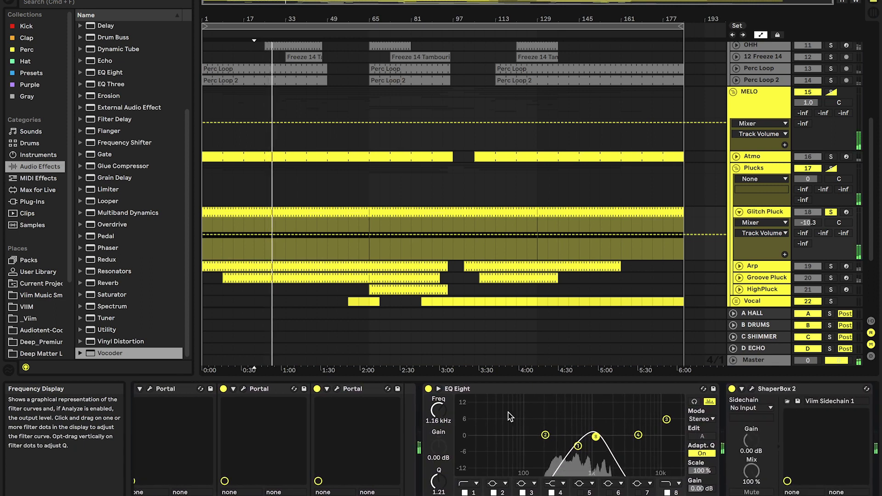
pyautogui.click(431, 389)
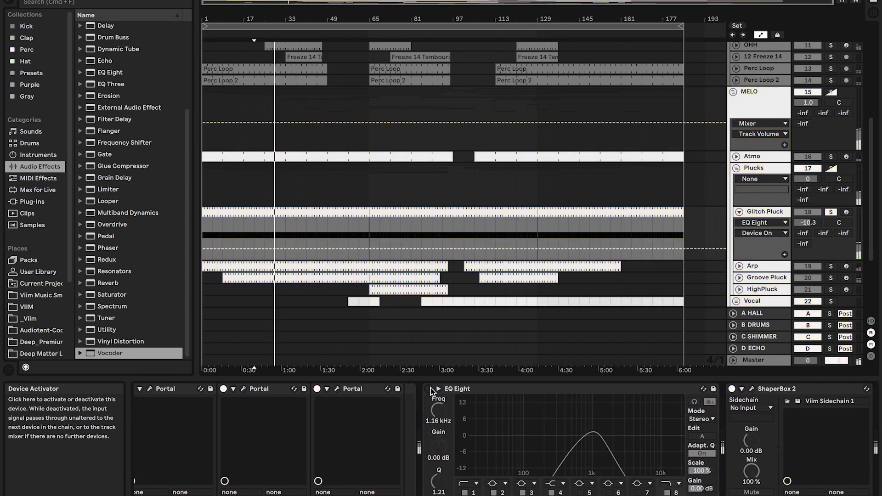
pyautogui.click(430, 389)
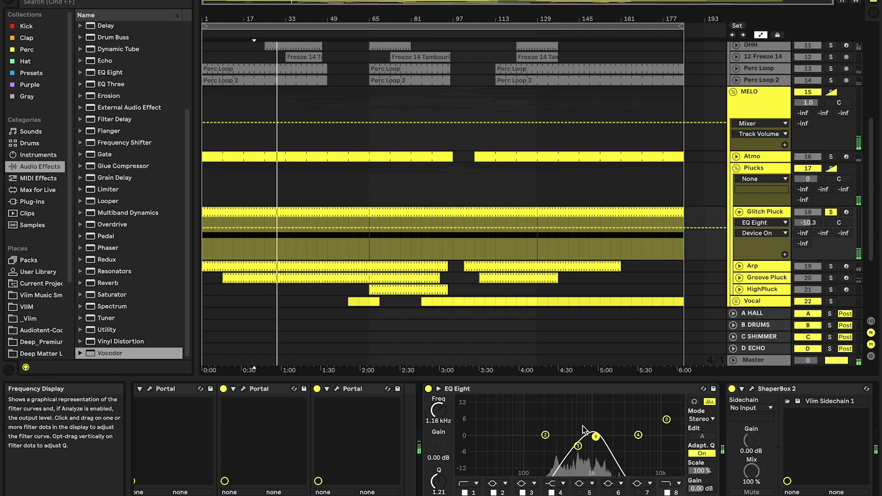
# Bypass and reactivate Glitch Pluck's Audio Effect Rack to compare the dry and glitched sound
pyautogui.hscroll(-5, 582, 429)
pyautogui.click(274, 391)
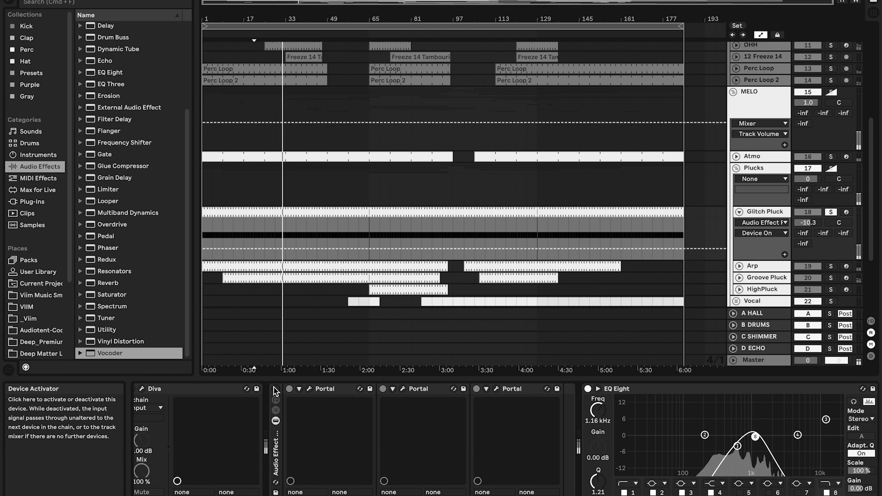
pyautogui.click(275, 389)
# Examine the Strange Repeater and The Clicks presets in the first two Portal plug-ins, then fold the effect rack
pyautogui.click(309, 389)
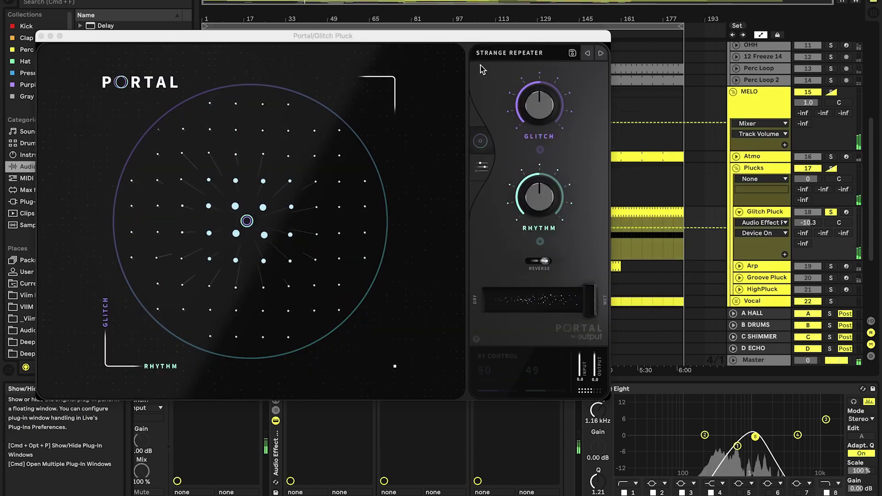
pyautogui.click(42, 36)
pyautogui.click(404, 390)
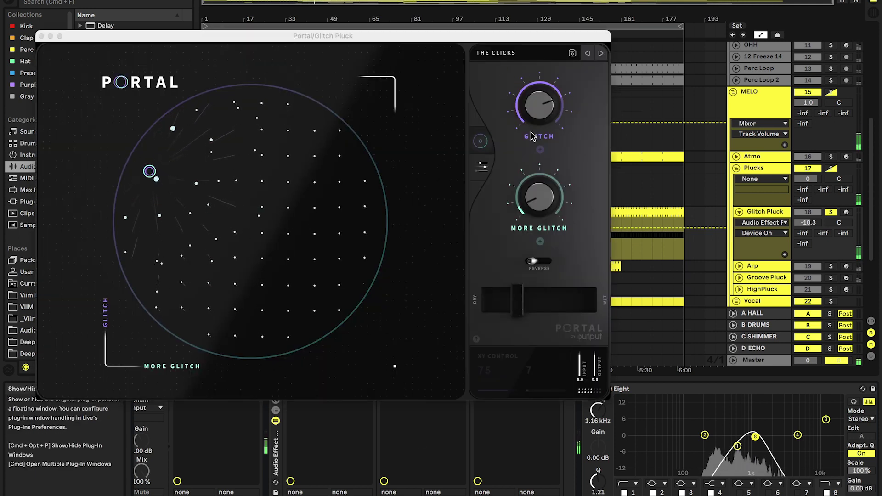
pyautogui.click(41, 36)
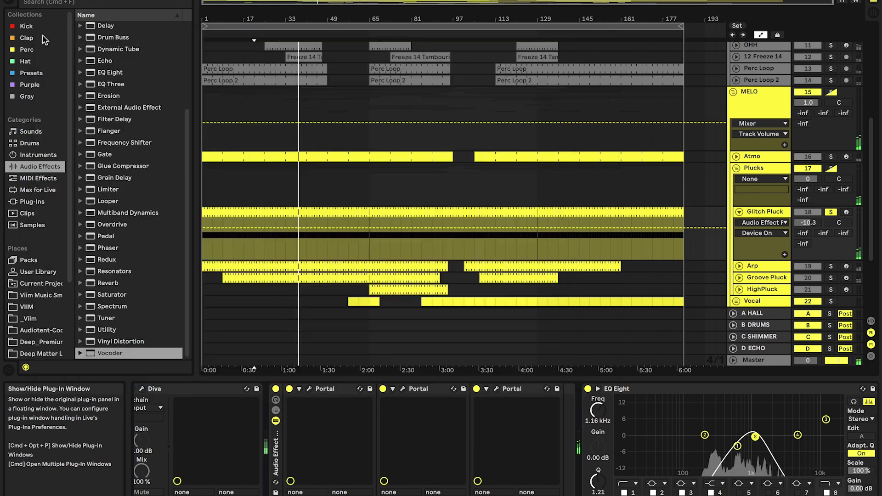
pyautogui.doubleClick(275, 454)
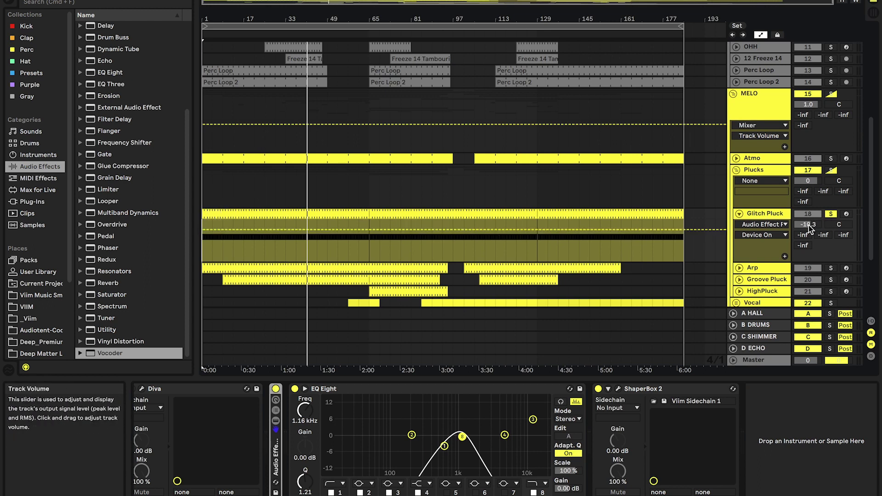
# Fold the Glitch Pluck track, then unfold and solo the Arp track and play it from about bar 25
pyautogui.click(738, 214)
pyautogui.click(739, 225)
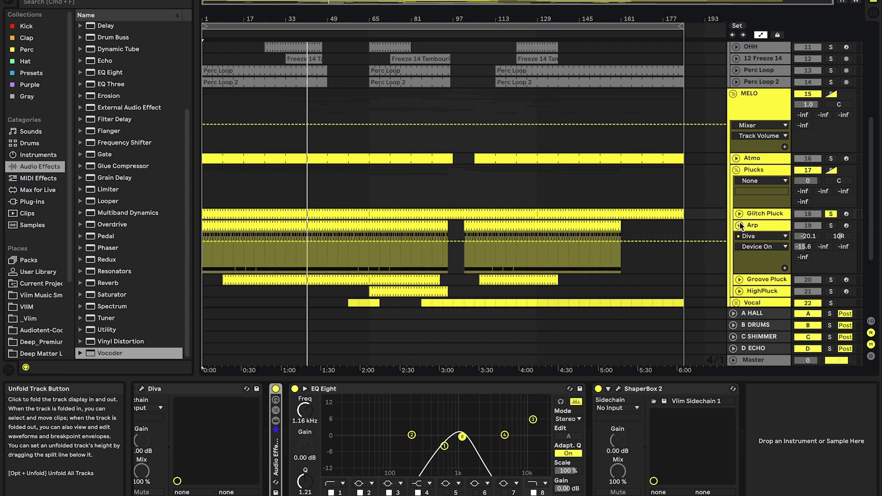
pyautogui.click(762, 225)
pyautogui.click(832, 225)
pyautogui.press('space')
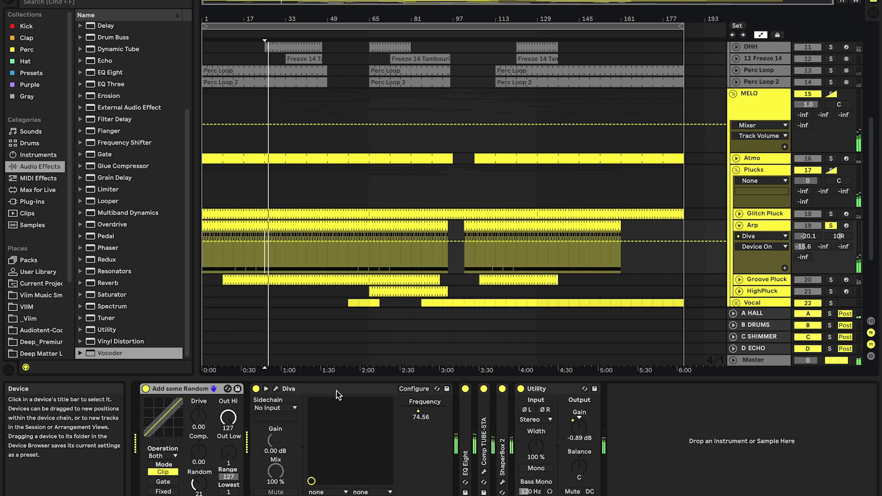
# Examine the Arp's PL Proxyma patch in Diva, then bypass and reactivate its EQ Eight to compare before stopping playback
pyautogui.click(276, 389)
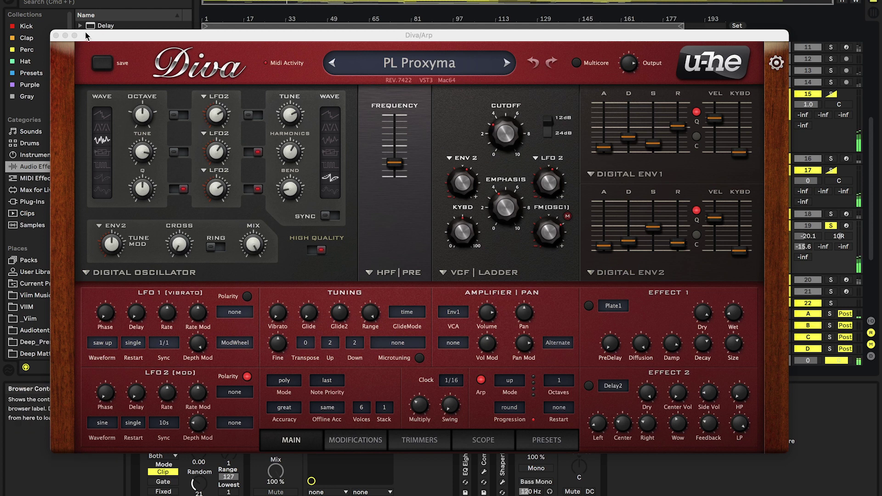
pyautogui.click(56, 35)
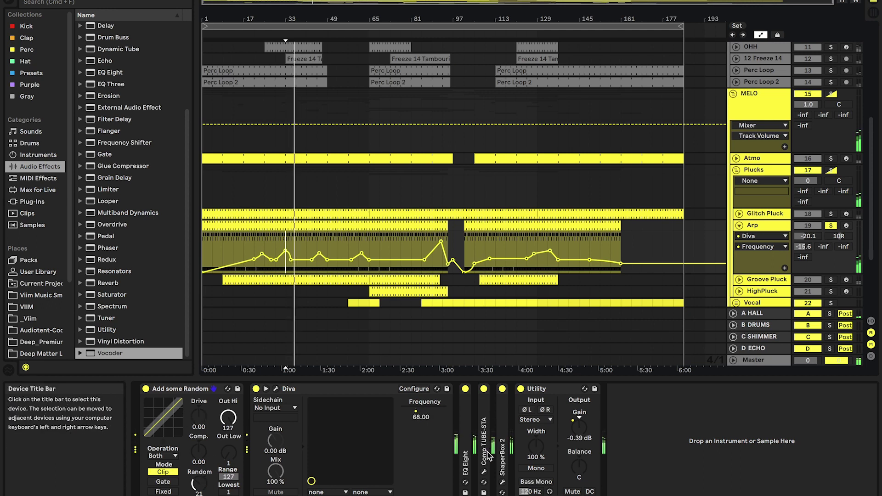
pyautogui.doubleClick(465, 432)
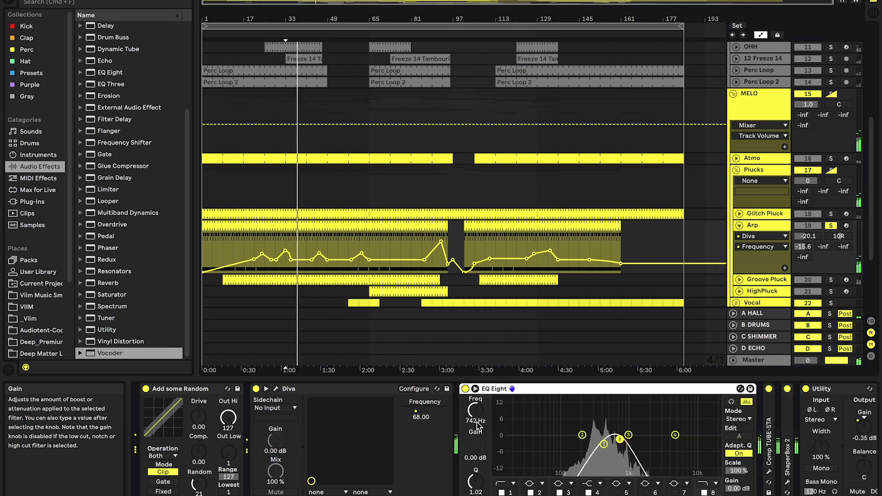
pyautogui.click(465, 388)
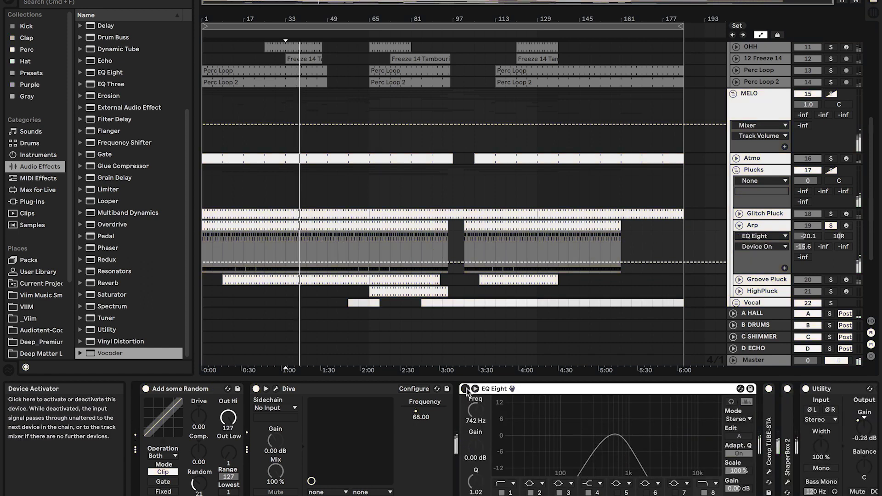
pyautogui.click(465, 389)
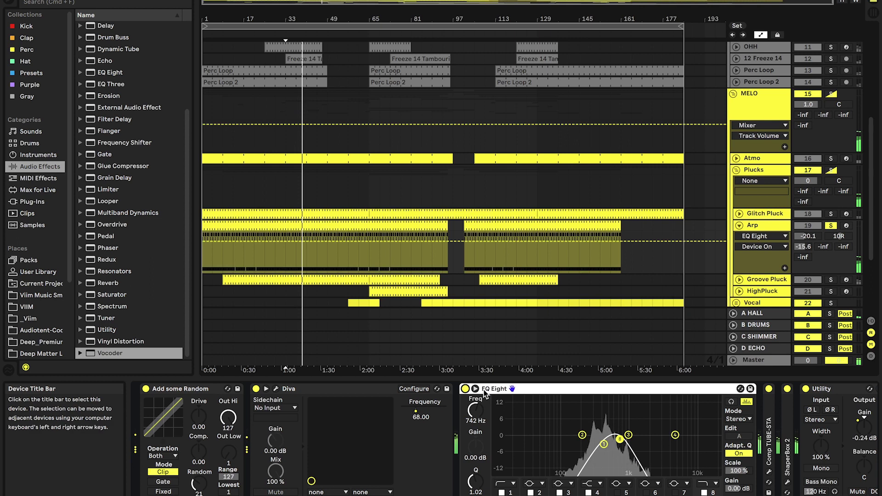
pyautogui.press('space')
# Compare the Glitch Pluck and Arp device chains, examining the EQ Eight curve on each and selecting the Arp's Diva
pyautogui.scroll(2, 309, 241)
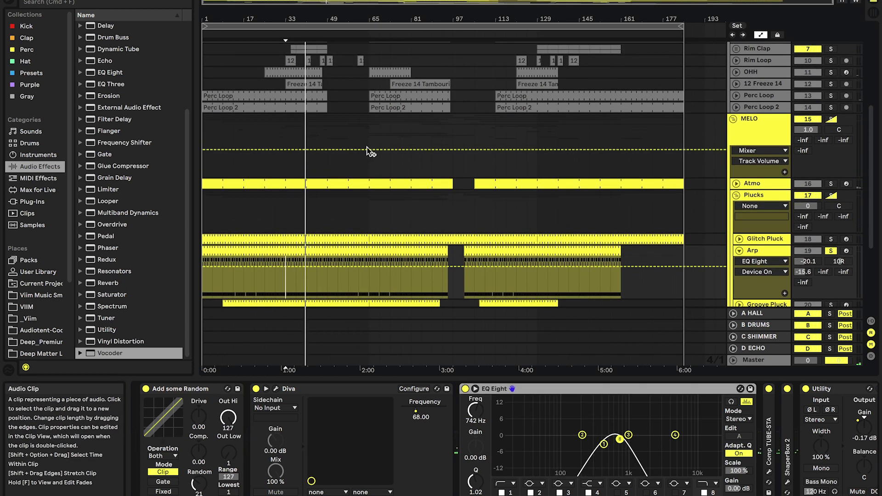
pyautogui.scroll(-4, 300, 176)
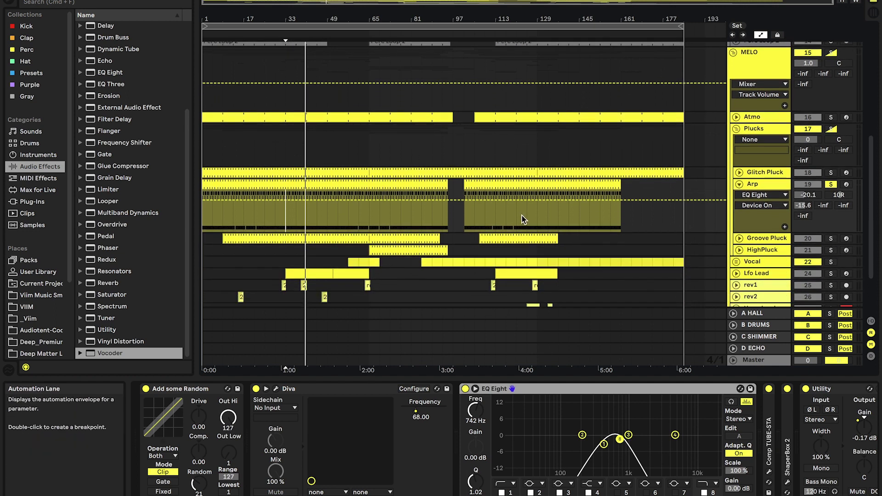
pyautogui.click(744, 134)
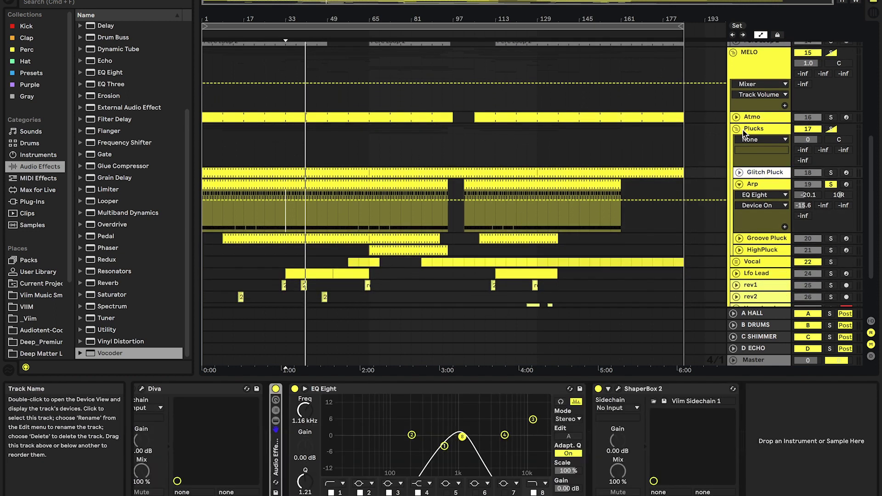
pyautogui.click(771, 189)
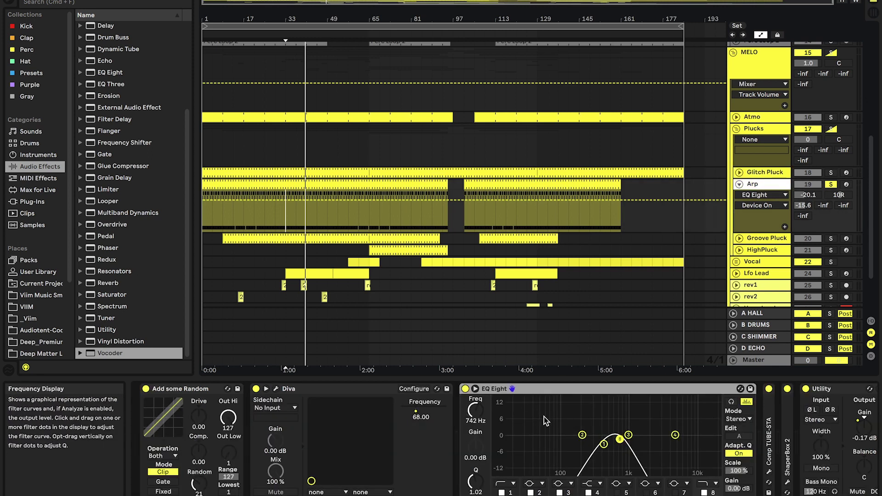
pyautogui.click(368, 388)
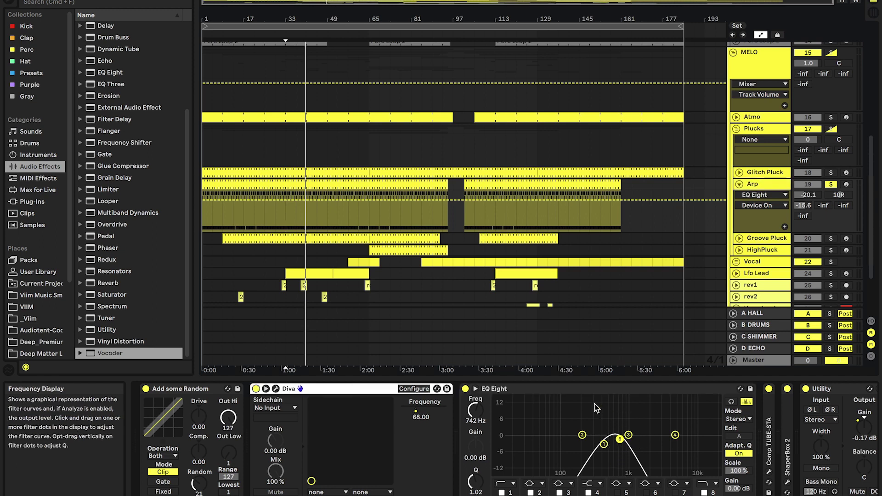
# Look over the device chains of the 16th and OHH drum tracks
pyautogui.scroll(3, 761, 92)
pyautogui.click(761, 70)
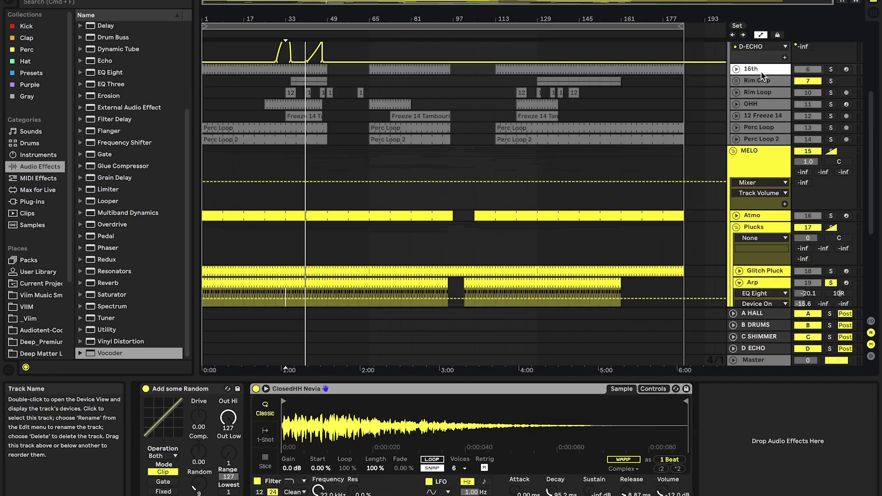
pyautogui.click(759, 102)
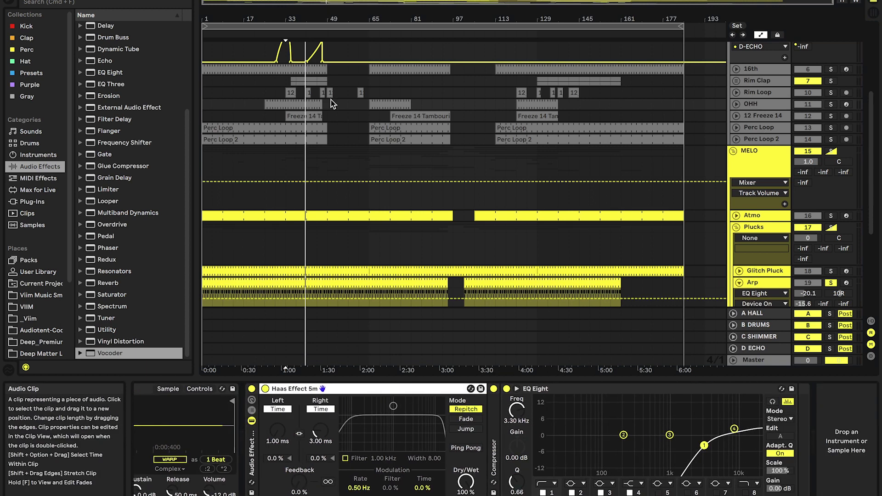
pyautogui.scroll(-5, 299, 243)
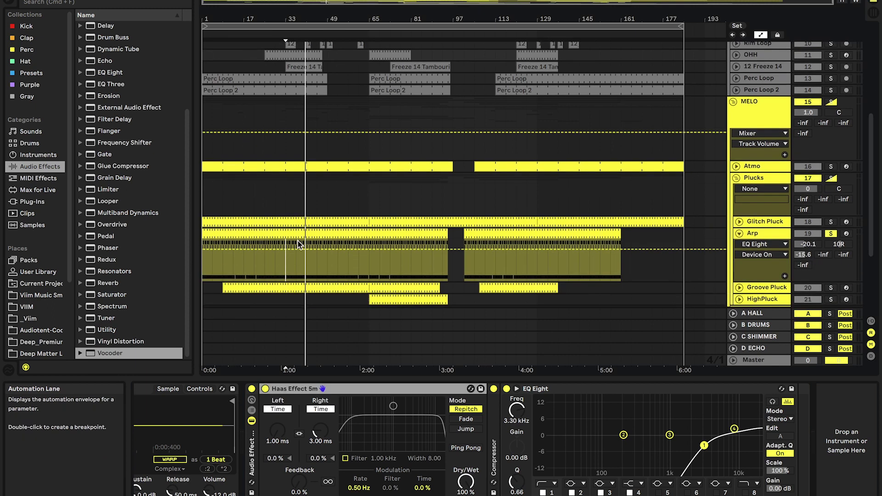
# Solo, unfold and play the Groove Pluck track from bar 33, bypassing and reactivating its Audio Effect Rack to compare
pyautogui.click(760, 242)
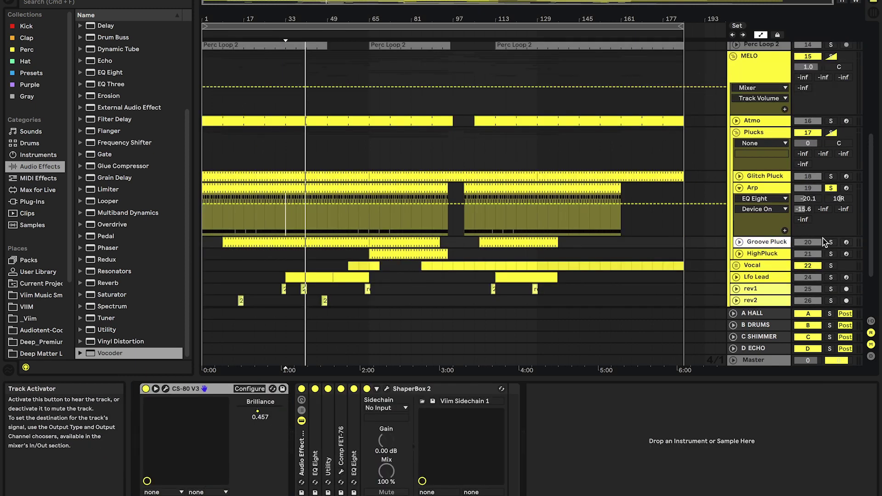
pyautogui.click(739, 242)
pyautogui.press('space')
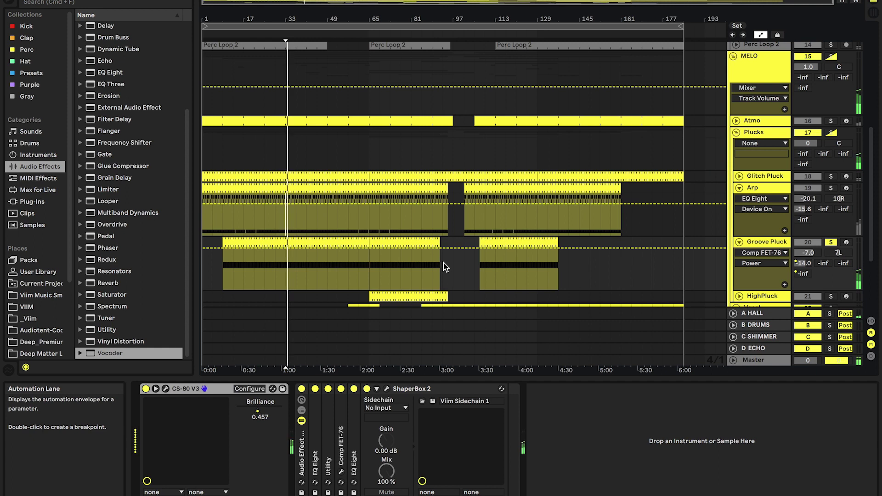
pyautogui.click(301, 389)
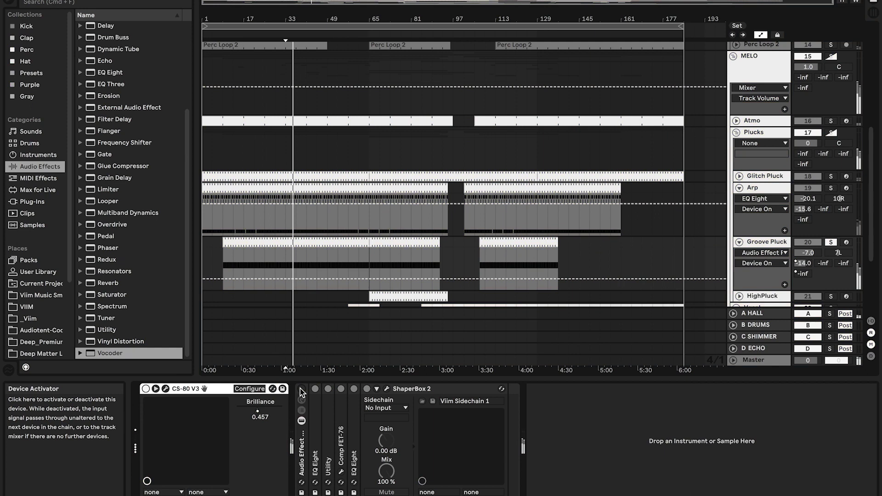
pyautogui.click(301, 388)
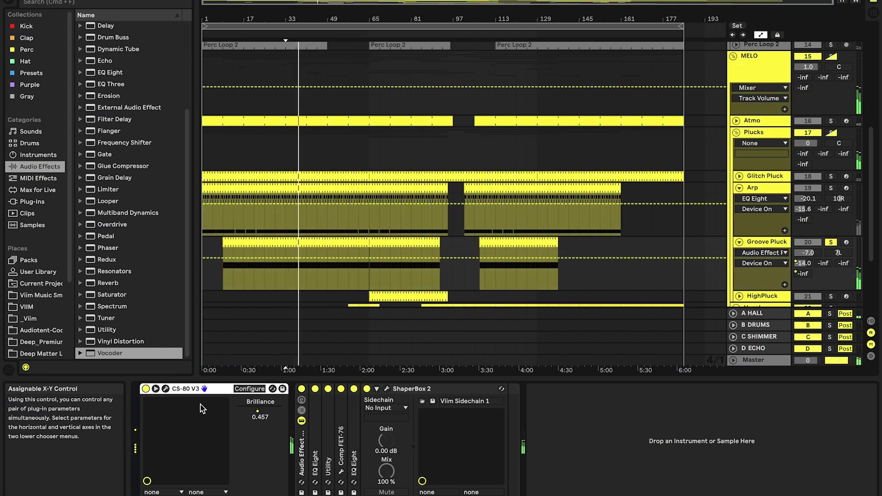
# Examine Groove Pluck's Ion Storm Pluck patch in CS-80 V3, close the plug-in window, and expand the first EQ Eight
pyautogui.click(166, 388)
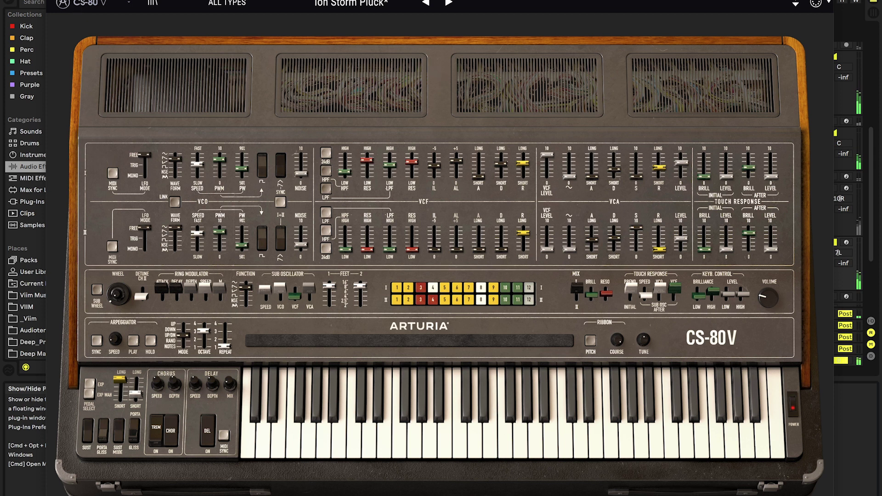
pyautogui.click(52, 1)
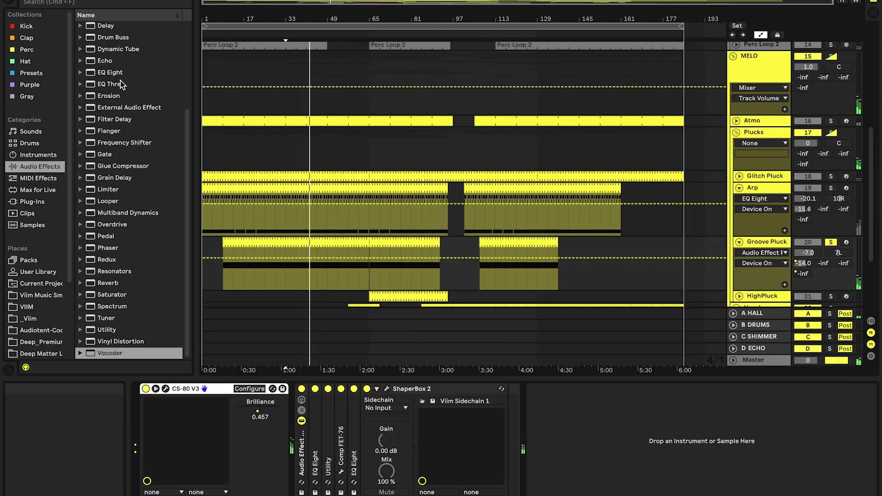
pyautogui.doubleClick(320, 428)
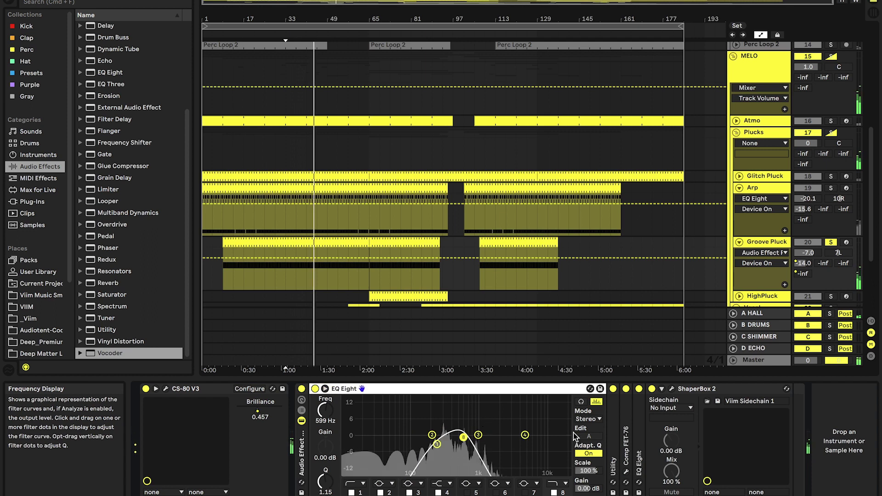
# Bypass filter 8 in Groove Pluck's first EQ Eight to compare, and examine the Utility's stereo width
pyautogui.click(553, 492)
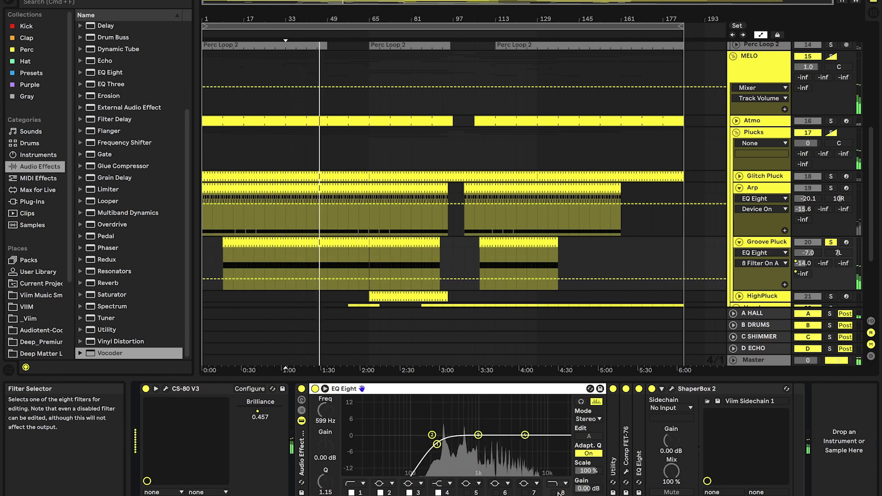
pyautogui.doubleClick(355, 389)
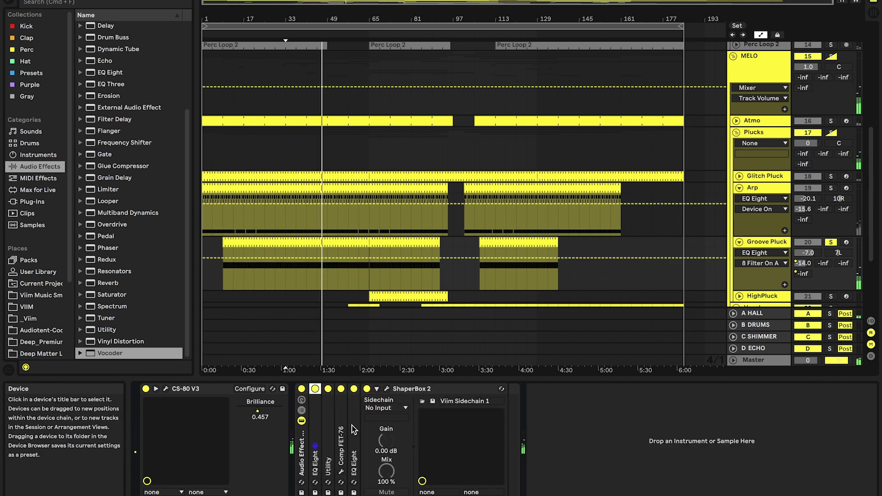
pyautogui.doubleClick(329, 436)
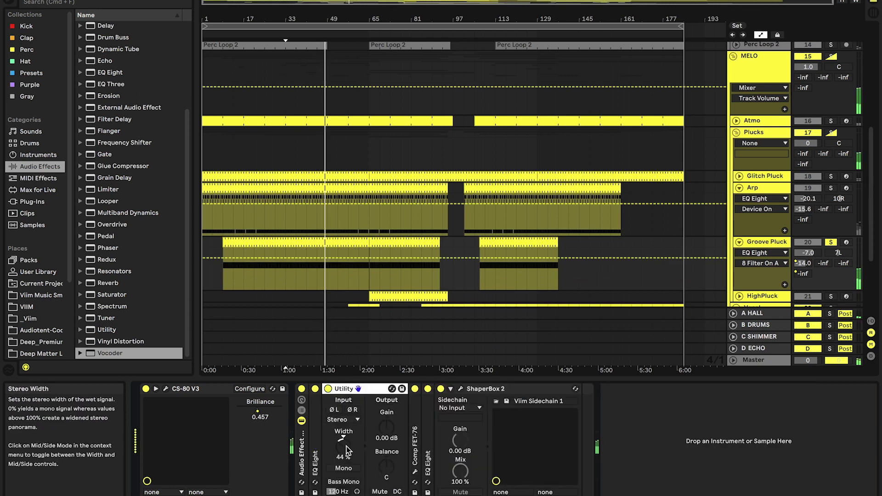
pyautogui.doubleClick(342, 390)
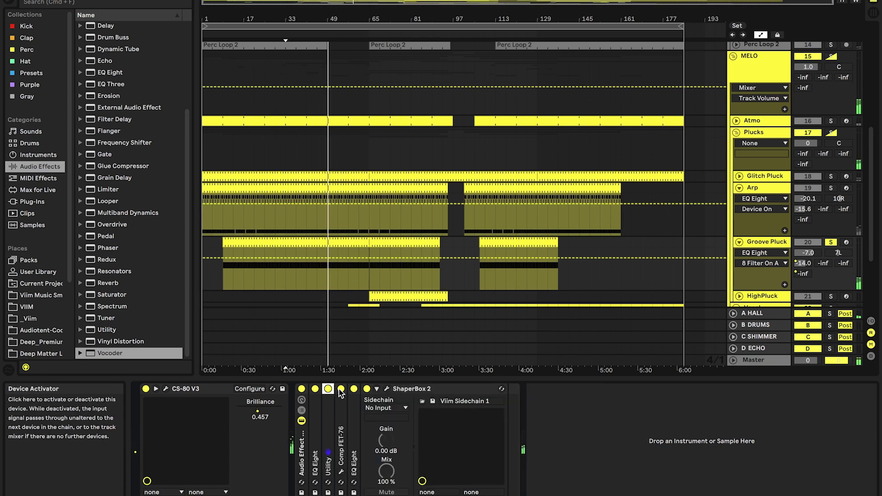
# Check Groove Pluck's Comp FET-76, bypass and reactivate the second EQ Eight to compare, and collapse the EQ
pyautogui.click(340, 472)
pyautogui.click(340, 472)
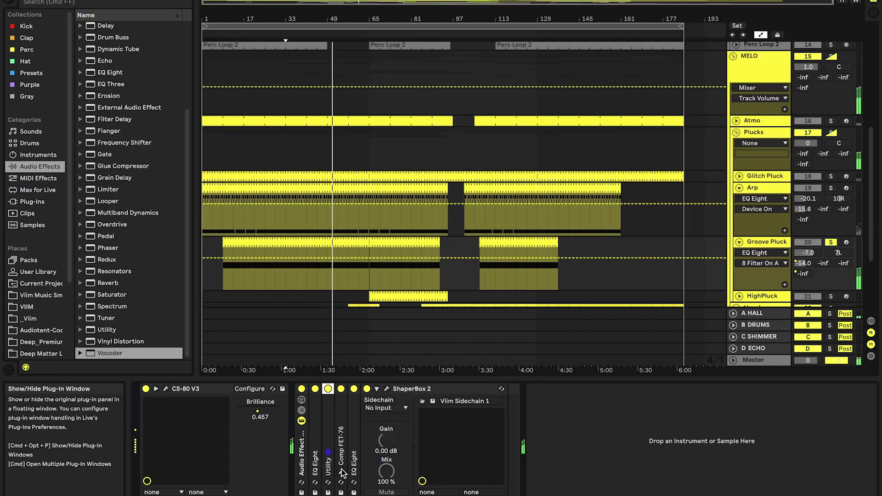
pyautogui.doubleClick(355, 427)
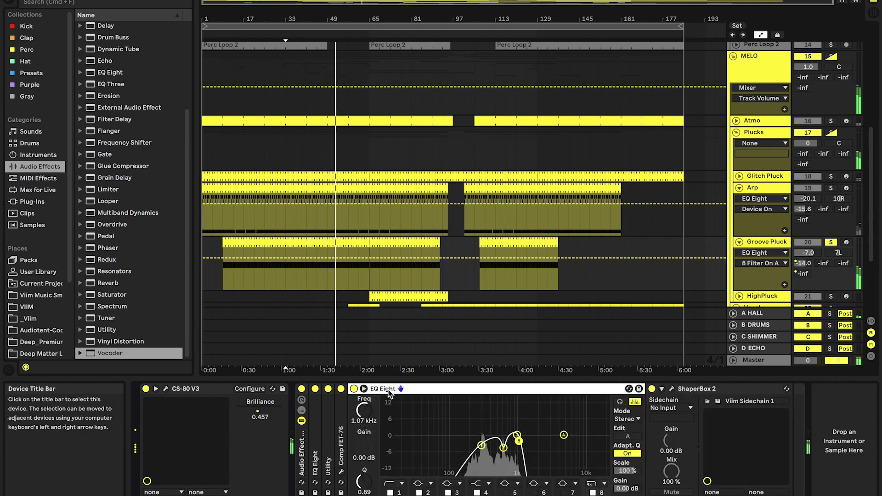
pyautogui.click(353, 388)
pyautogui.click(354, 389)
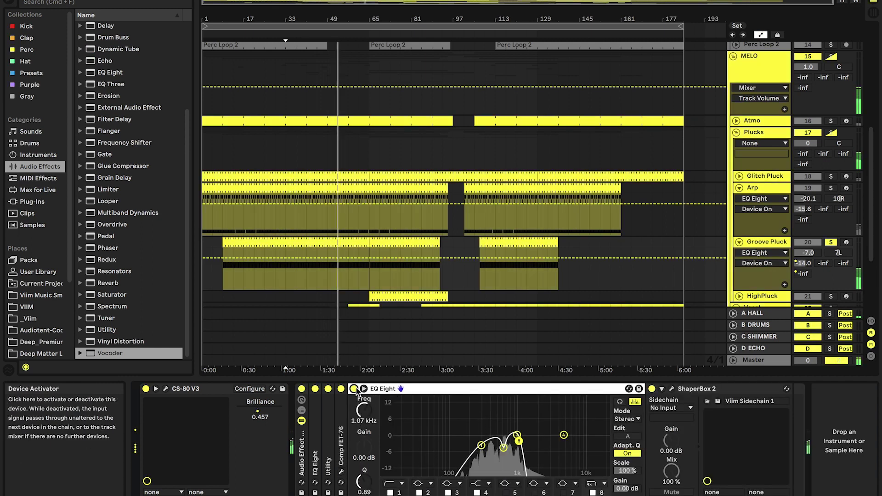
pyautogui.doubleClick(397, 389)
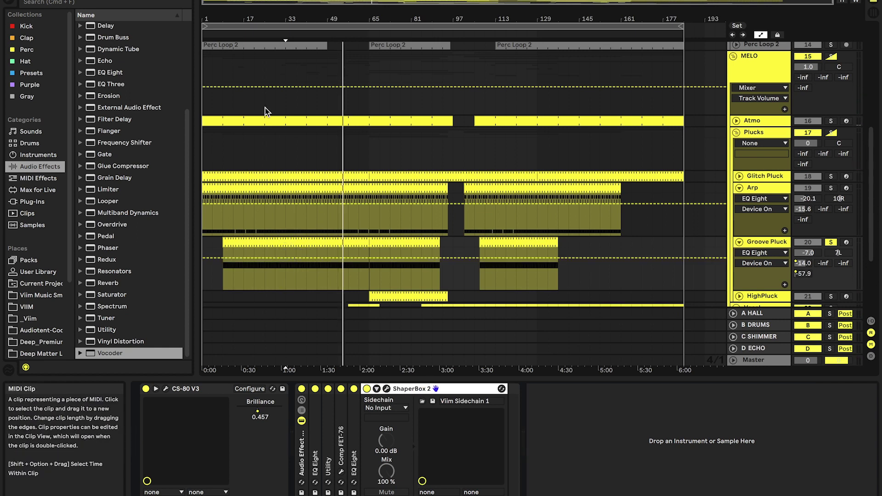
# Open the first Groove Pluck clip and unfold its piano roll to examine the note pattern
pyautogui.doubleClick(238, 241)
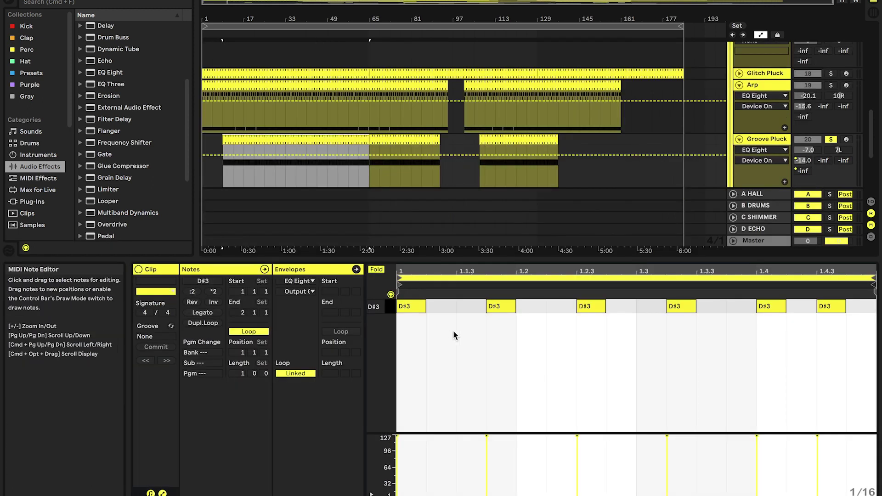
pyautogui.click(376, 269)
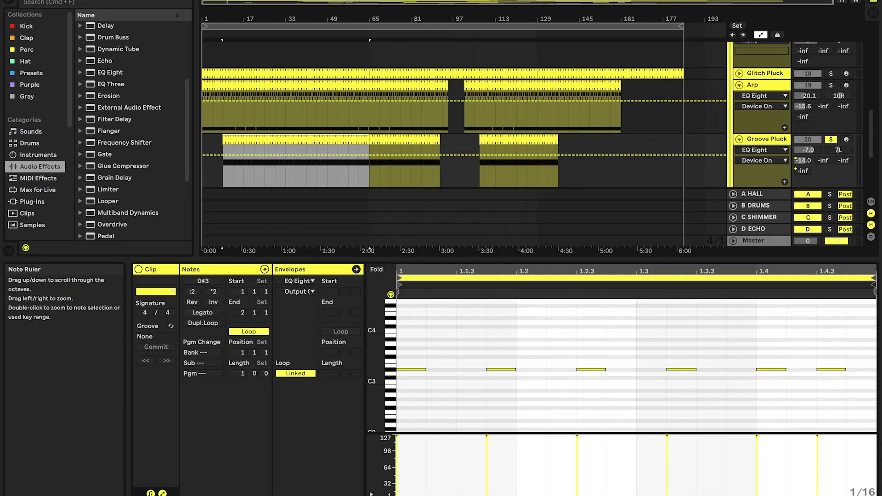
pyautogui.moveTo(375, 359); pyautogui.dragTo(386, 359)
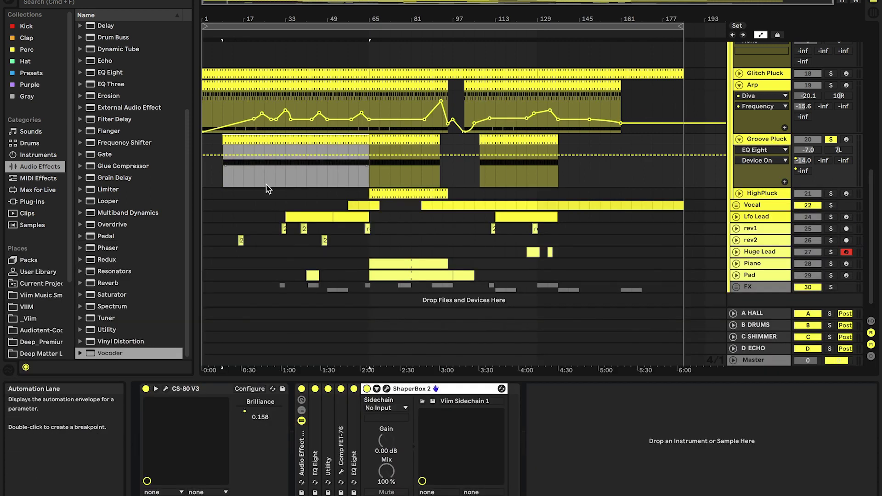
# Mark the section starting at bar 65, unfold the HighPluck track and show its device chain
pyautogui.scroll(1, 271, 169)
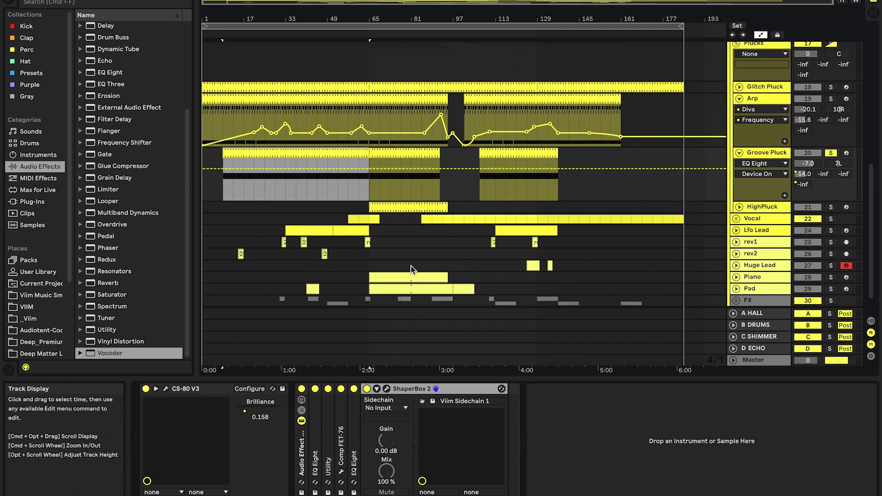
pyautogui.click(369, 256)
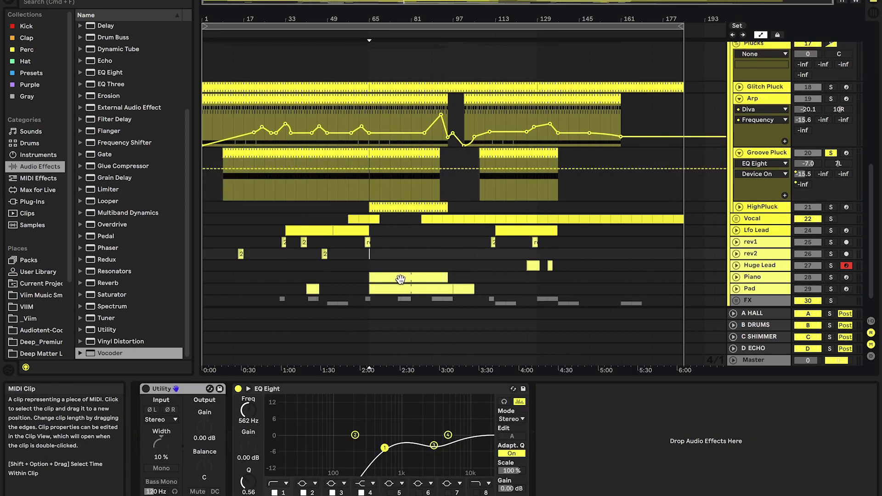
pyautogui.click(468, 283)
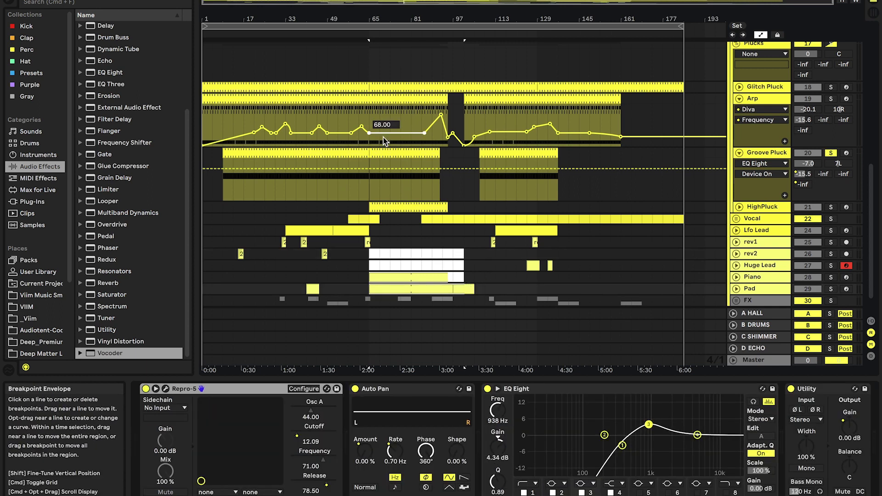
pyautogui.click(368, 187)
pyautogui.click(739, 206)
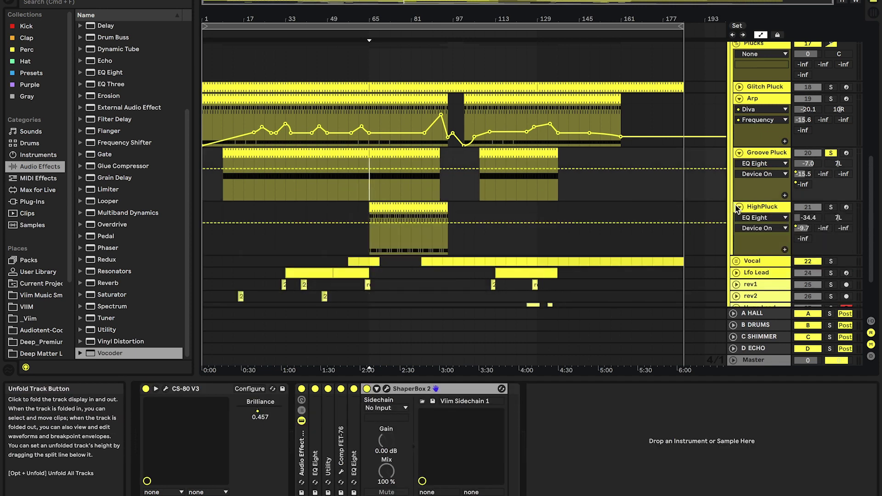
pyautogui.click(768, 210)
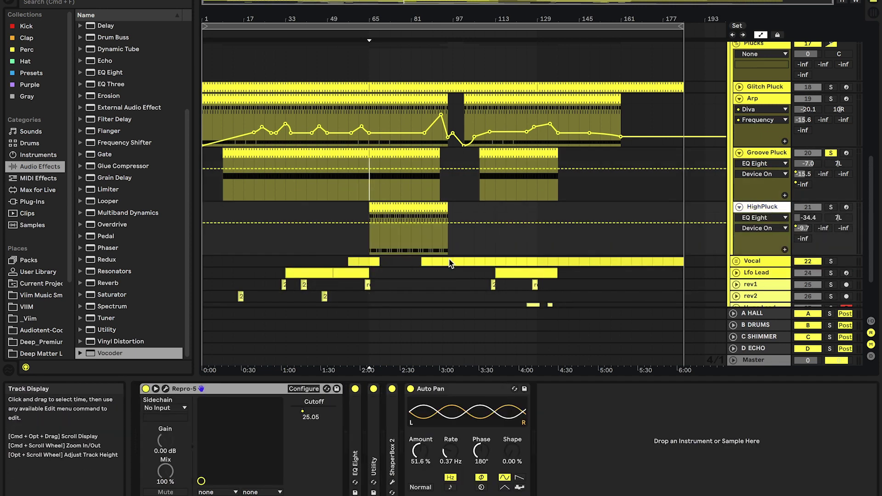
# Set the playback start inside the HighPluck clip and examine its Repro-5 patch, 064 AT Pluck - Monopoly
pyautogui.scroll(5, 407, 249)
pyautogui.click(369, 243)
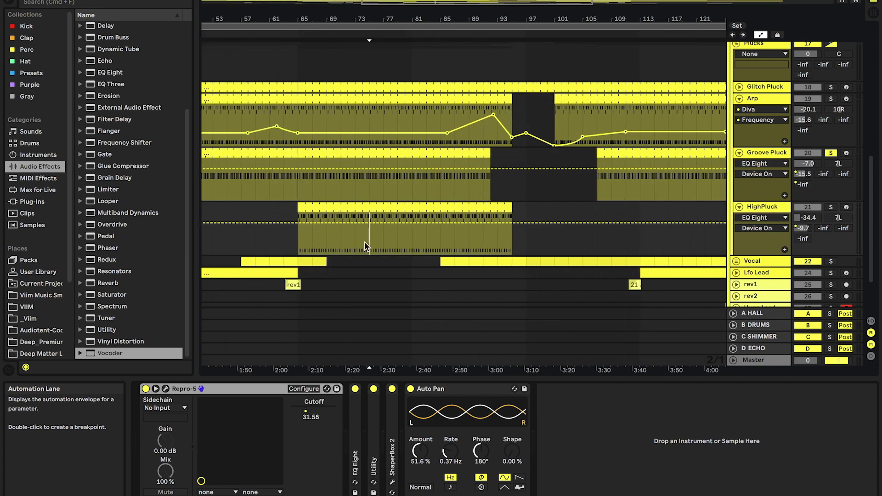
pyautogui.click(771, 207)
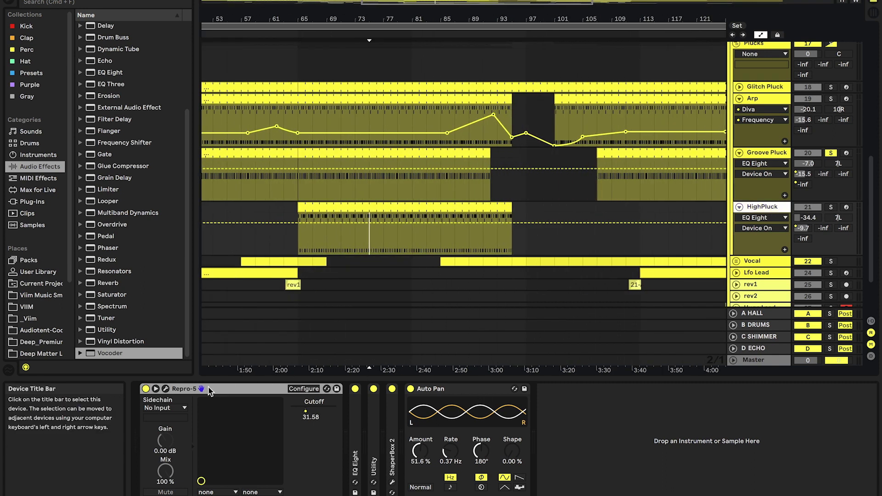
pyautogui.click(165, 389)
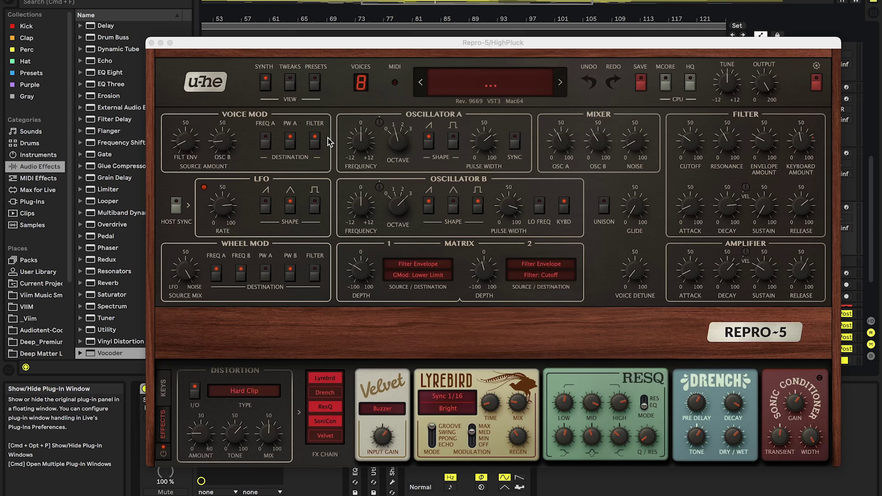
pyautogui.moveTo(405, 45); pyautogui.dragTo(337, 8)
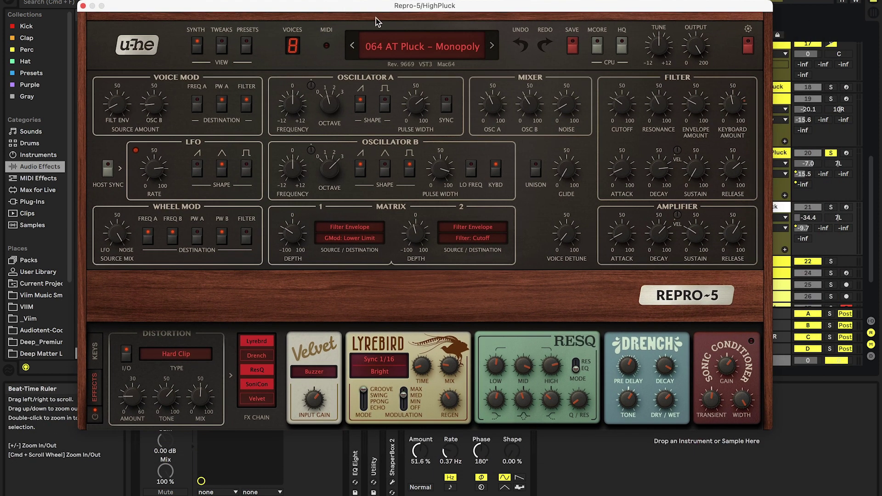
# Solo and play HighPluck, close the Repro-5 window, and bypass and reactivate its EQ Eight to compare
pyautogui.click(832, 208)
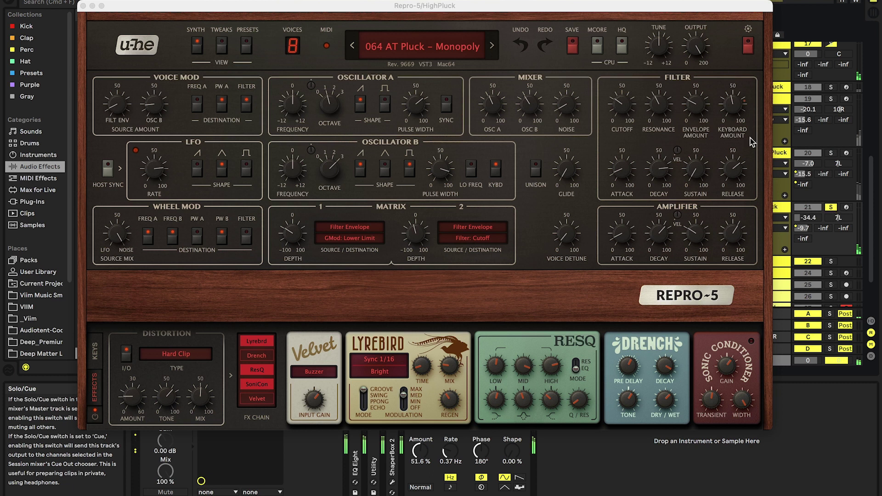
pyautogui.click(83, 6)
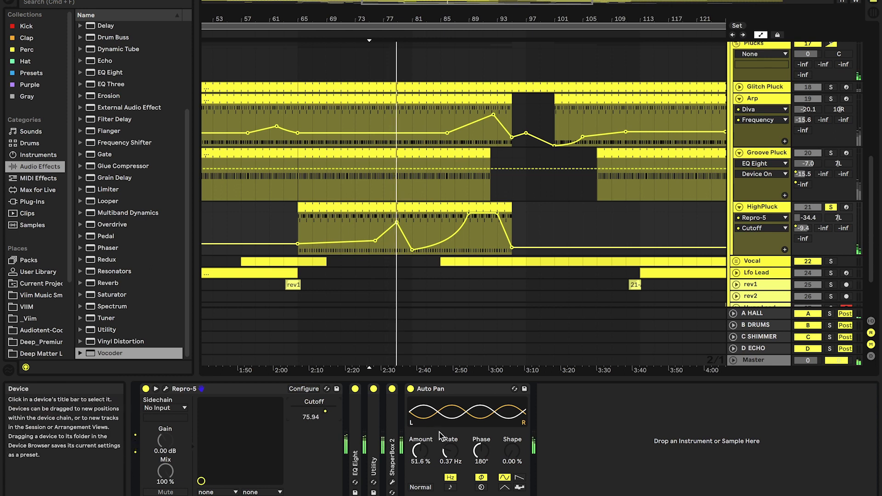
pyautogui.doubleClick(350, 429)
pyautogui.click(356, 389)
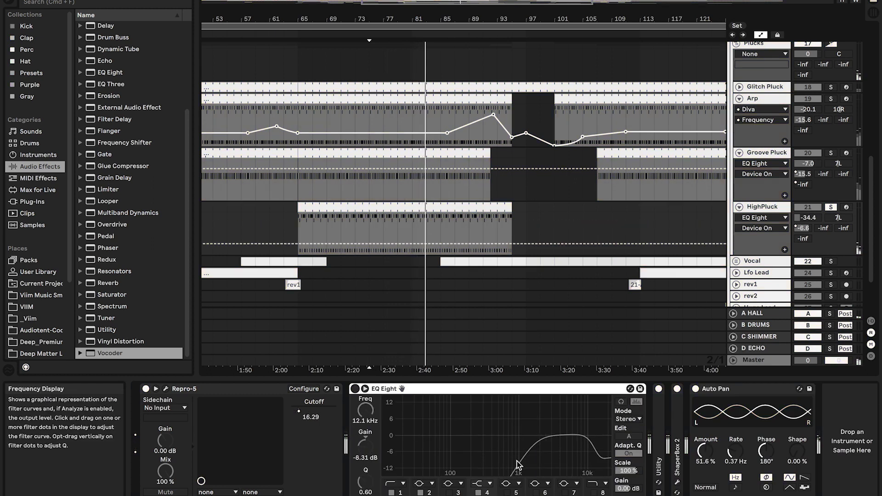
pyautogui.click(355, 388)
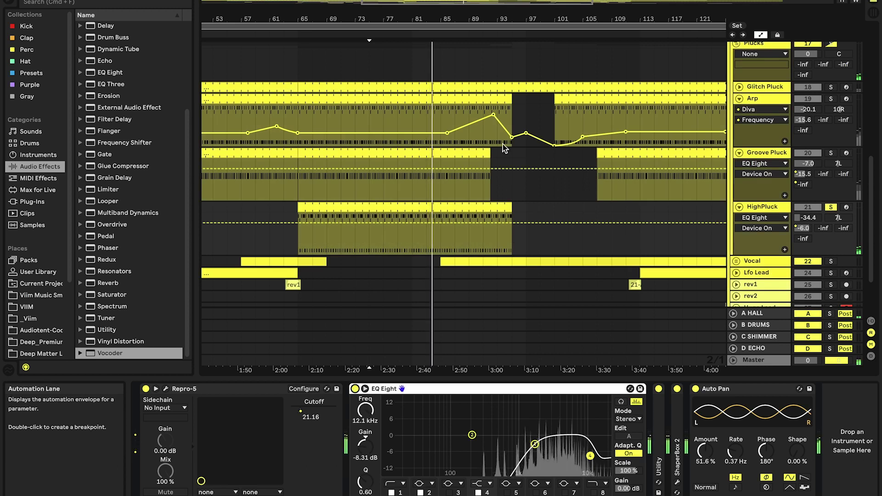
# Solo the Plucks group to hear all plucks together, and compare where the Arp and HighPluck clips end
pyautogui.scroll(2, 797, 86)
pyautogui.click(831, 84)
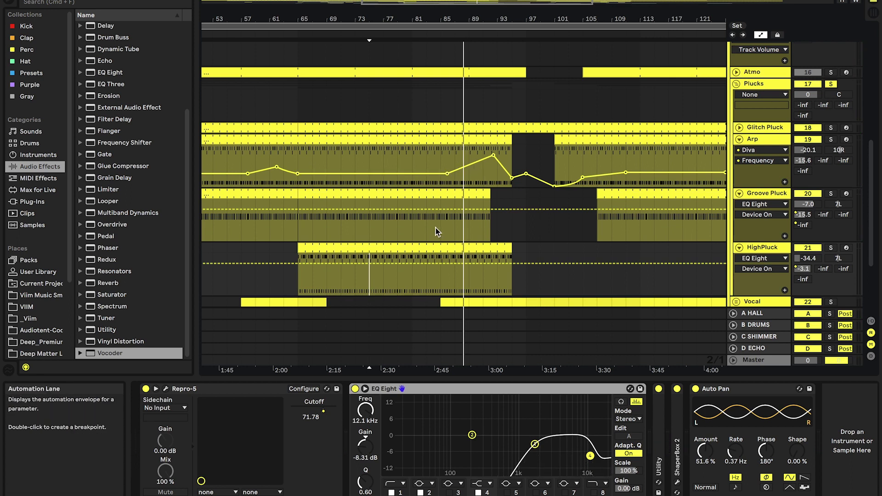
pyautogui.scroll(-3, 435, 228)
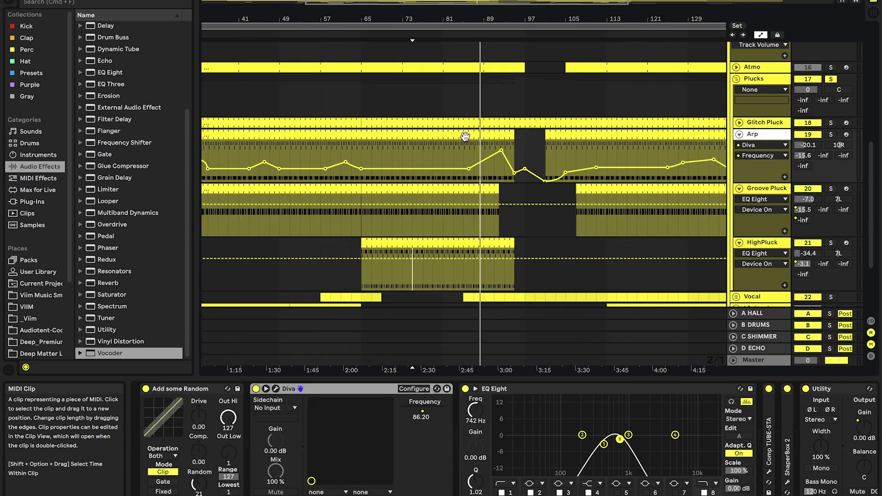
pyautogui.click(464, 137)
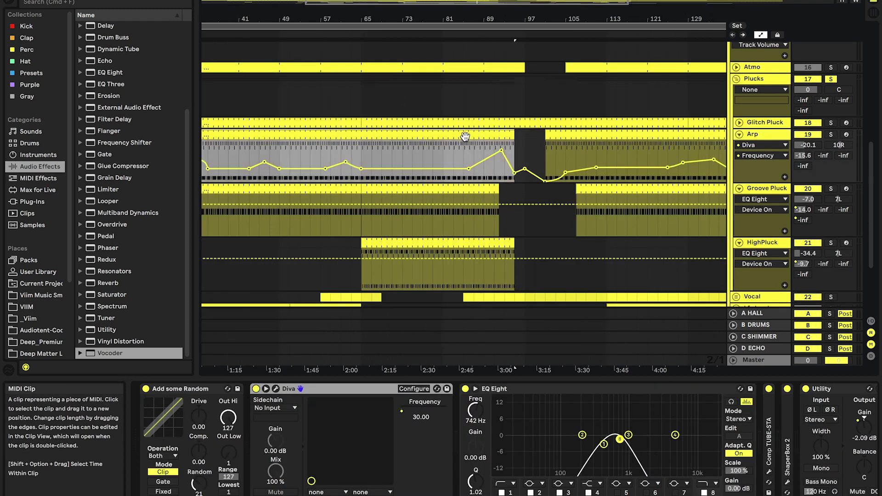
pyautogui.click(478, 245)
pyautogui.press('-')
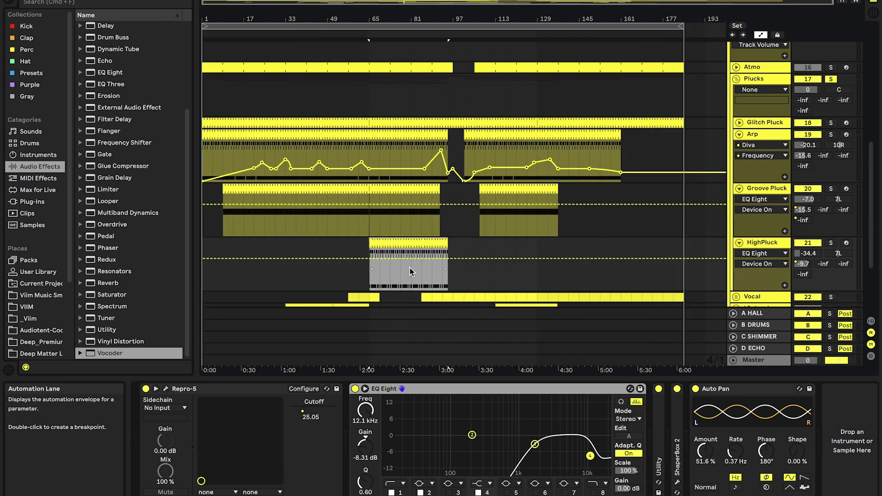
# Mark the gap after the HighPluck and Arp clips, and inspect the DRUMS group around bar 97
pyautogui.click(379, 271)
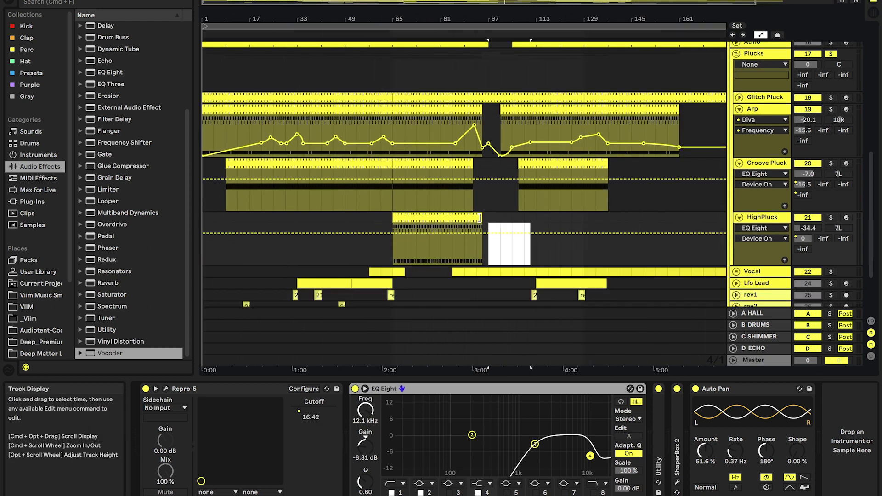
pyautogui.moveTo(482, 214); pyautogui.dragTo(509, 212)
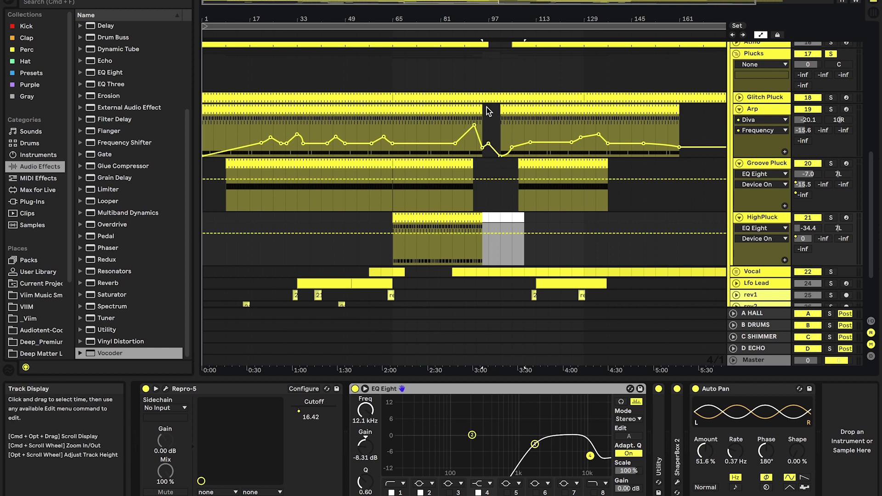
pyautogui.moveTo(488, 110); pyautogui.dragTo(498, 208)
pyautogui.scroll(10, 497, 242)
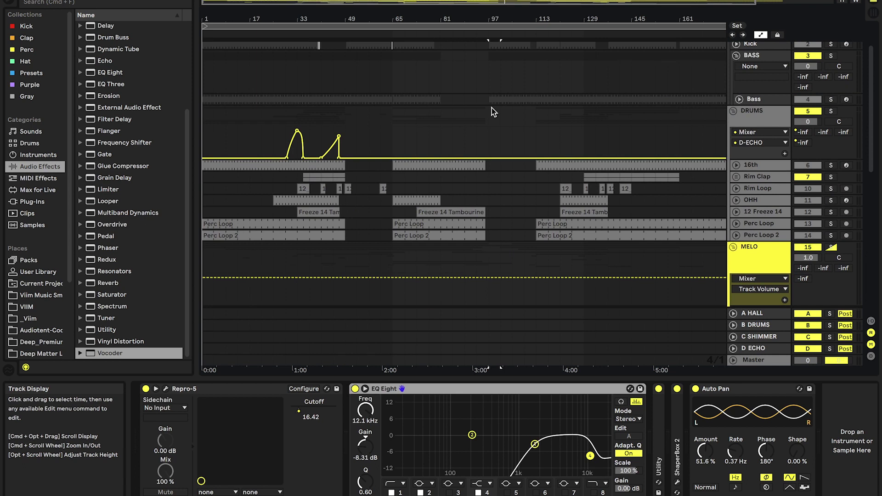
pyautogui.click(491, 108)
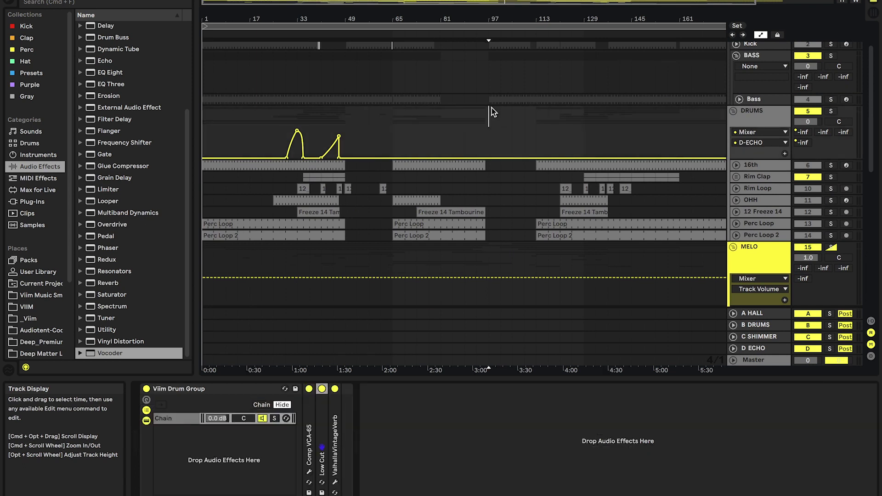
# Select the Vocal Pluck track, expand its Vocal sampler and show the amp envelope Sustain automation
pyautogui.scroll(-8, 491, 107)
pyautogui.click(757, 120)
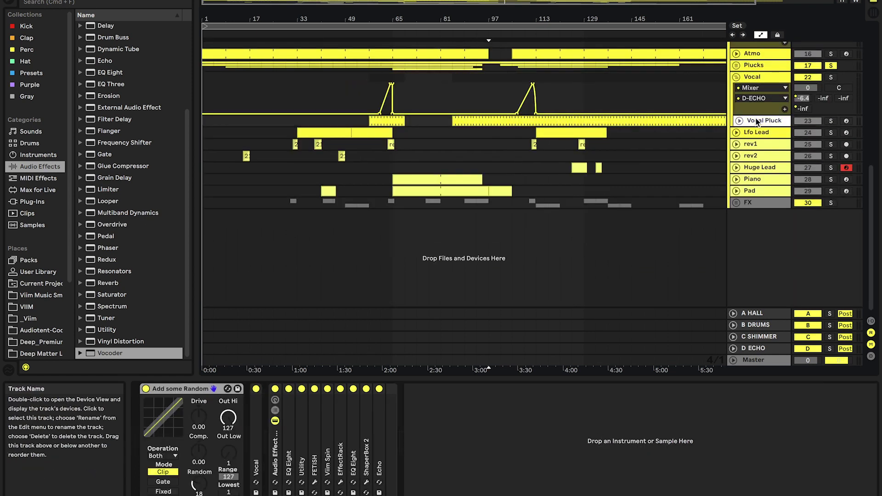
pyautogui.doubleClick(258, 453)
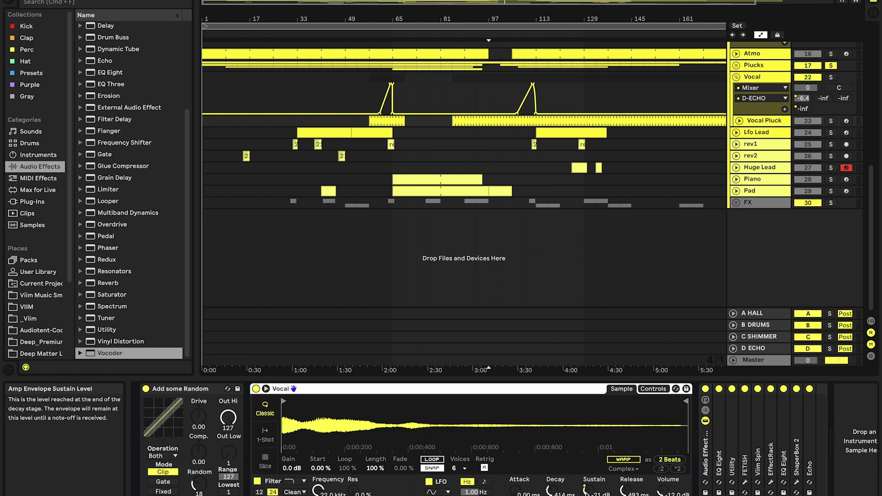
pyautogui.click(585, 491)
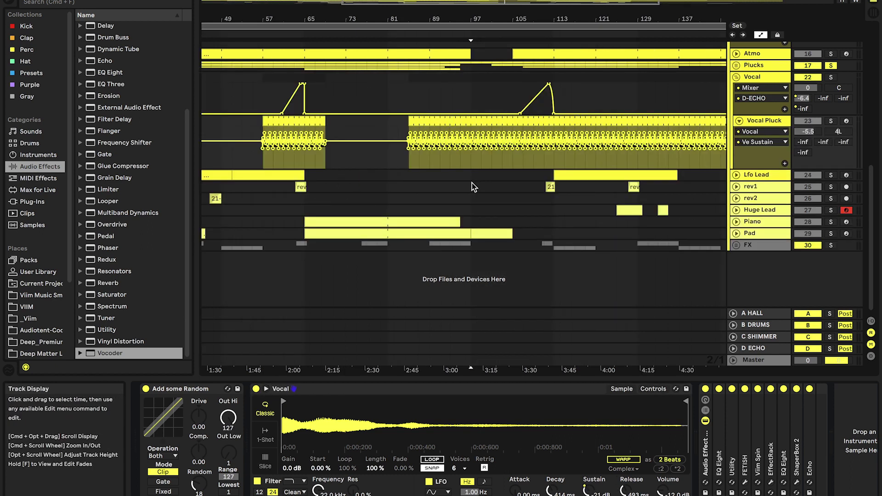
# Bypass the Vocal Pluck's effects after the sampler, set the playback start at bar 95, and show the sampler's Sustain automation again
pyautogui.scroll(8, 471, 182)
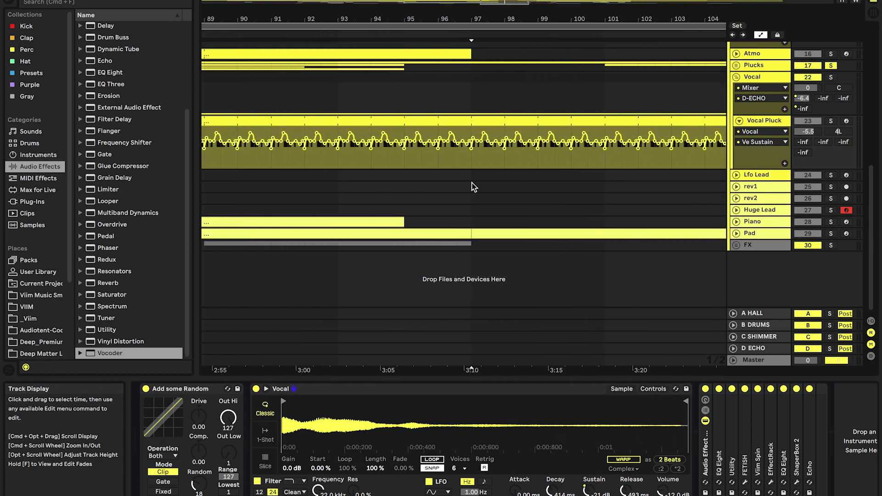
pyautogui.scroll(3, 473, 187)
pyautogui.click(706, 390)
pyautogui.click(370, 147)
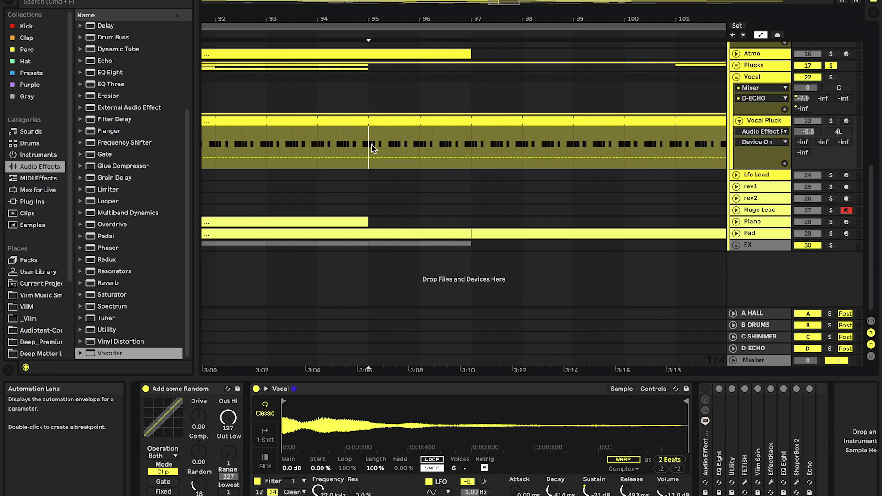
pyautogui.click(585, 491)
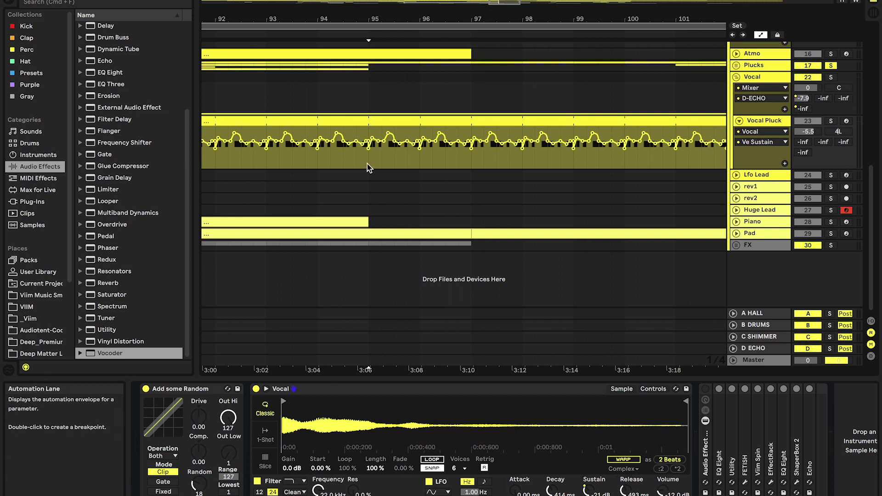
# Solo and play the Vocal Pluck without its effects, and re-enable the automation of the sampler's amp envelope Sustain
pyautogui.click(830, 120)
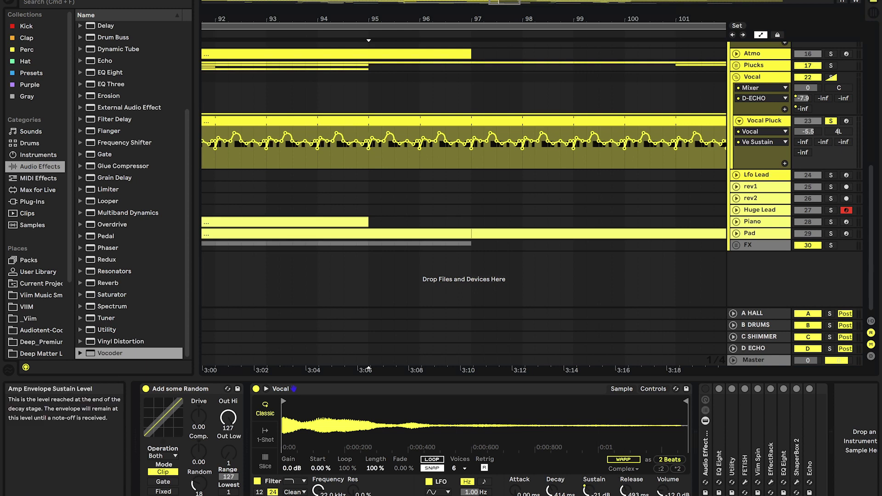
pyautogui.press('space')
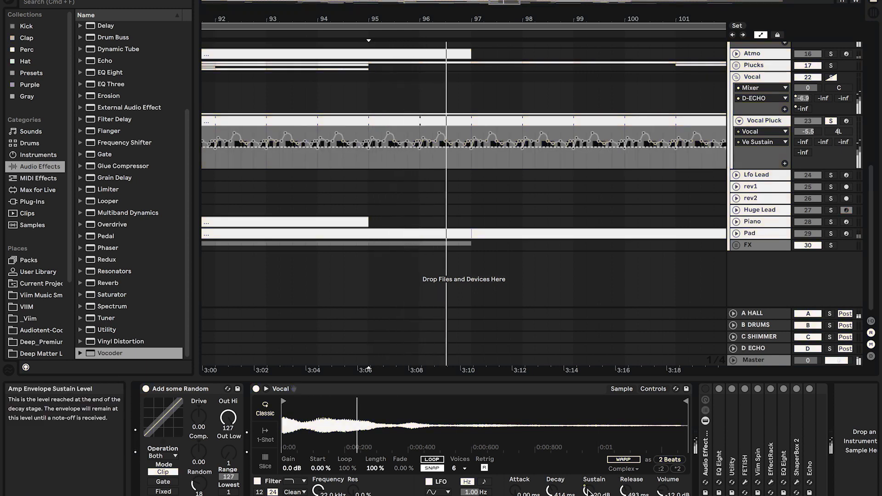
pyautogui.rightClick(587, 490)
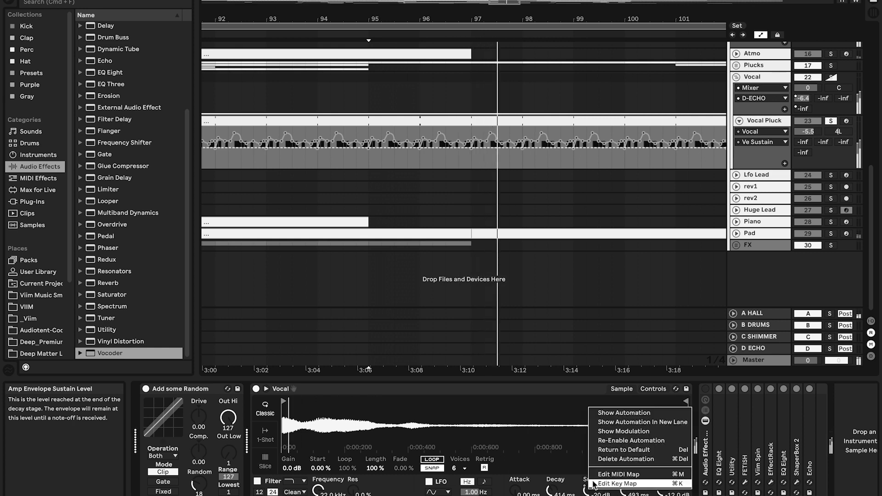
pyautogui.click(614, 440)
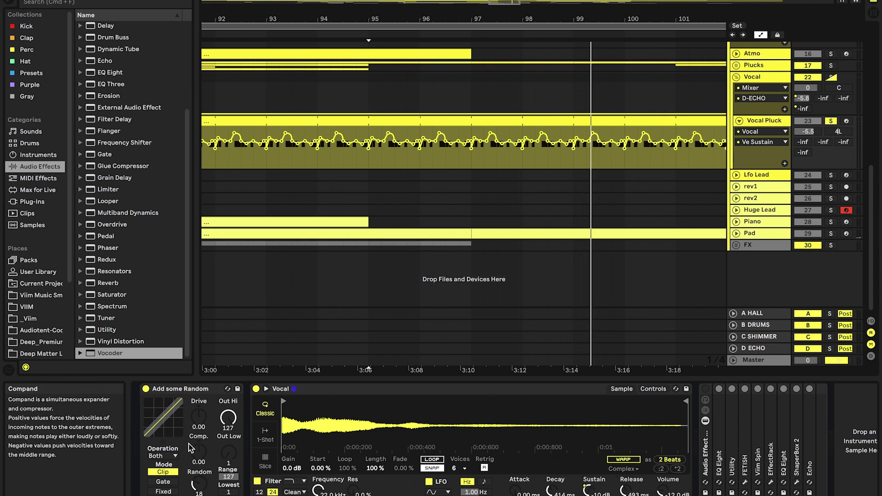
# Activate the Vocal Pluck's Audio Effect Rack and first EQ Eight, toggling the EQ to compare the sound
pyautogui.doubleClick(295, 390)
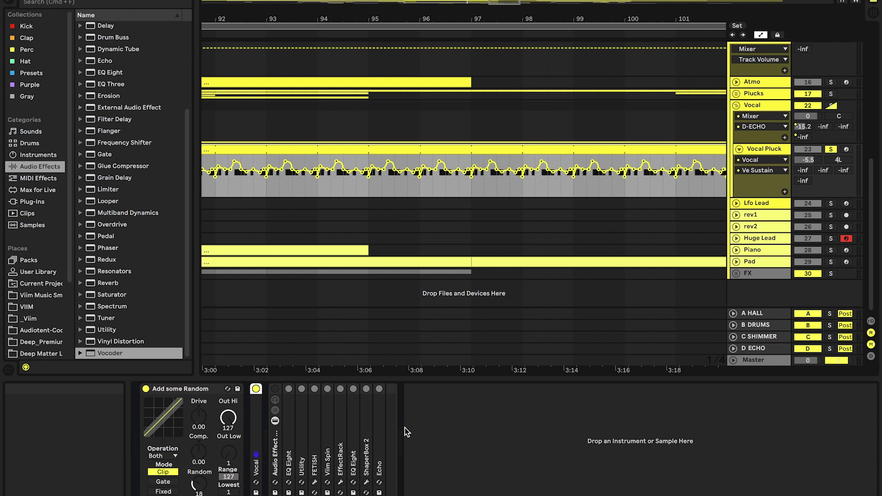
pyautogui.click(274, 389)
pyautogui.doubleClick(289, 425)
pyautogui.click(651, 389)
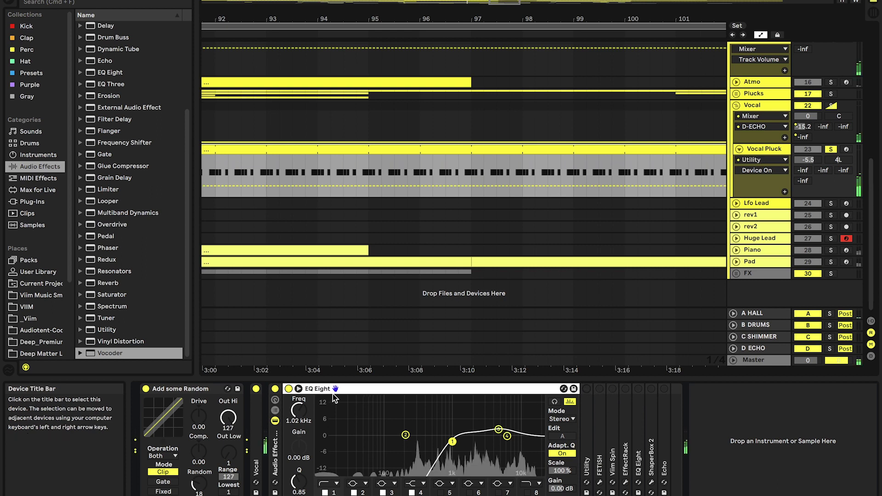
pyautogui.click(288, 389)
pyautogui.click(289, 388)
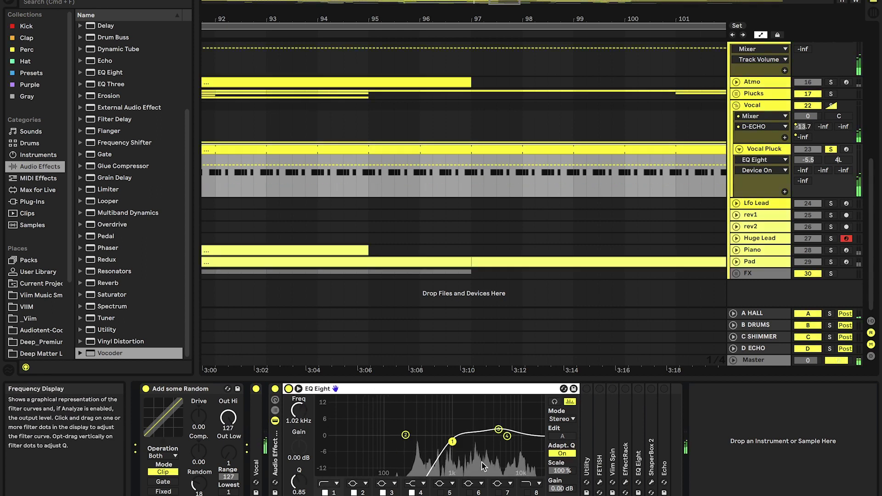
pyautogui.doubleClick(340, 390)
# Expand and activate the mono Utility and FETISH one after the other in the playing Vocal Pluck chain, collapsing each when done
pyautogui.doubleClick(300, 412)
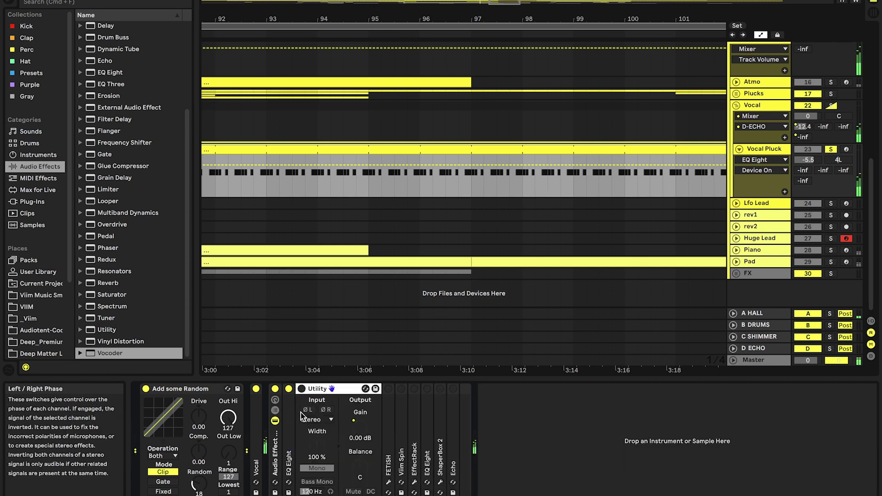
pyautogui.click(364, 433)
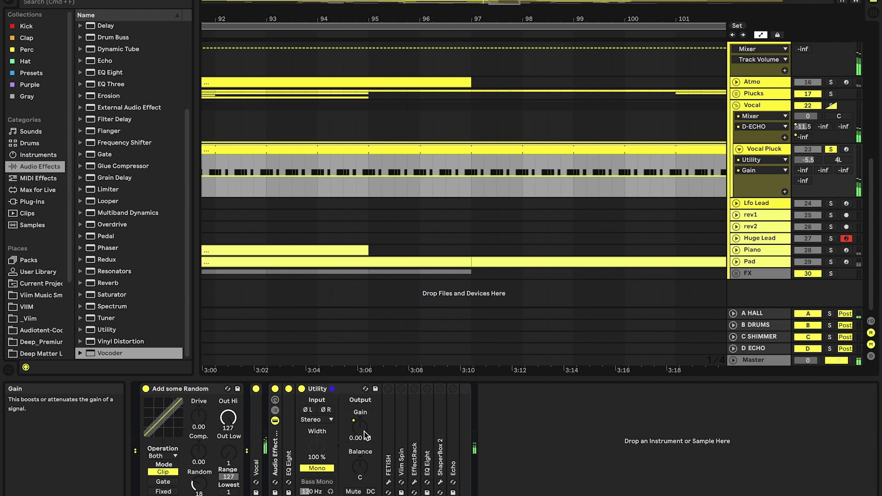
pyautogui.doubleClick(346, 390)
pyautogui.doubleClick(312, 409)
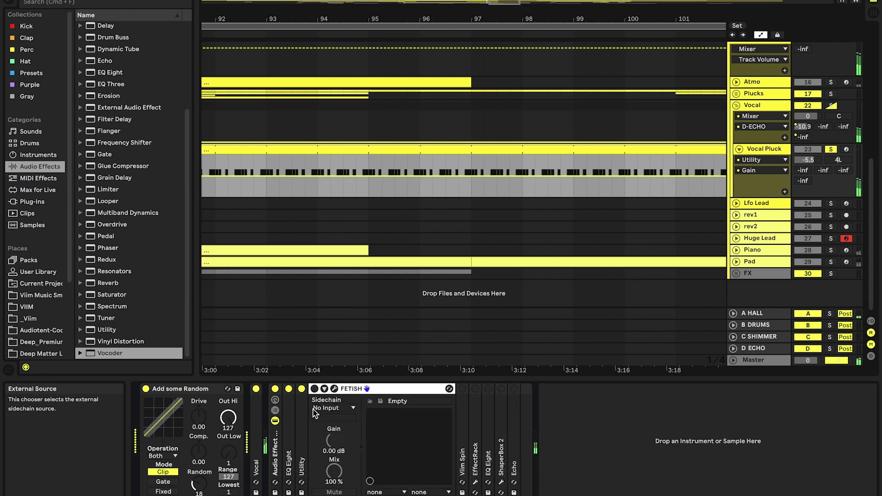
pyautogui.click(314, 388)
pyautogui.doubleClick(332, 389)
# Expand Viim Spin, activate it to hear its auto-pan on the Vocal Pluck, and collapse it
pyautogui.doubleClick(328, 413)
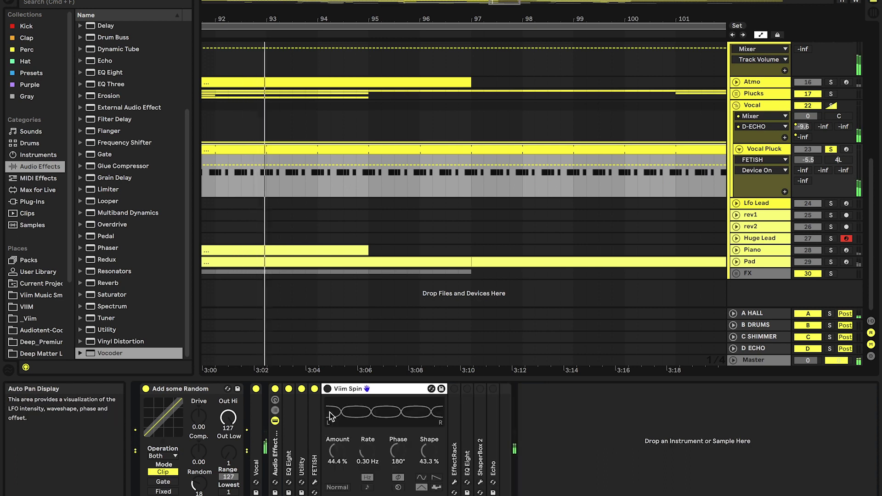
pyautogui.click(328, 389)
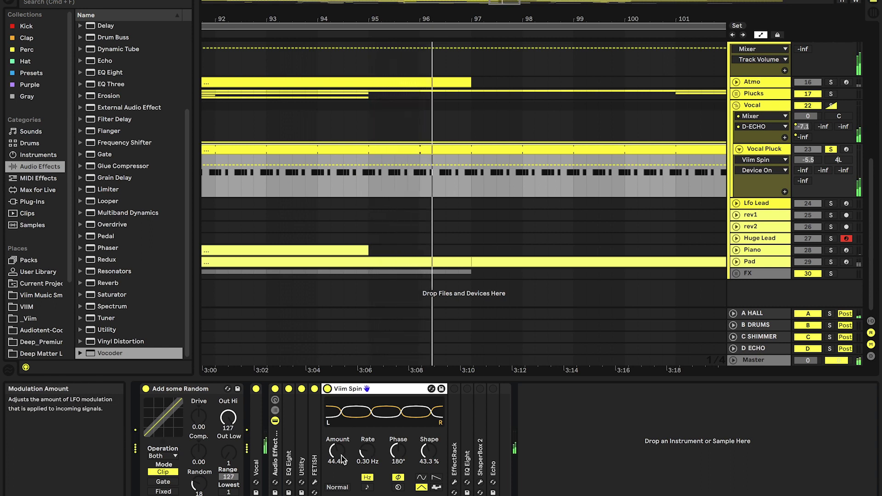
pyautogui.doubleClick(349, 389)
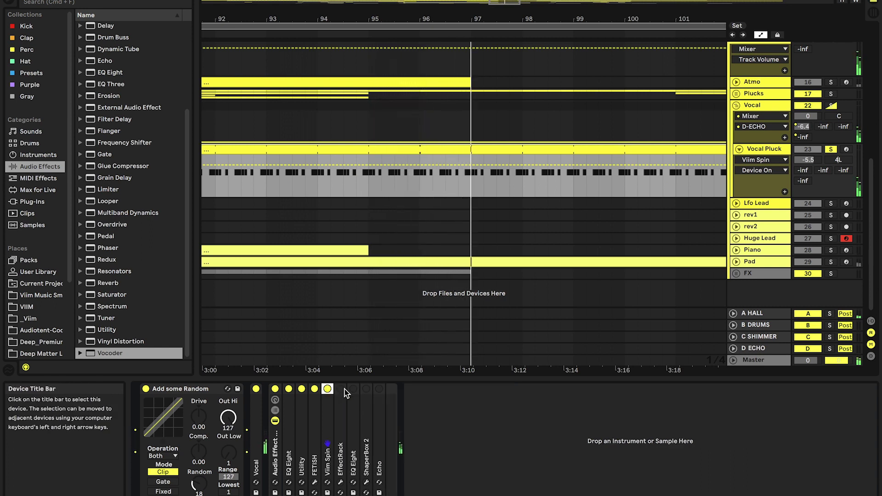
# Activate EffectRack, open its plug-in window, and inspect the EchoBoy and Decapitator modules while the Vocal Pluck plays
pyautogui.doubleClick(341, 418)
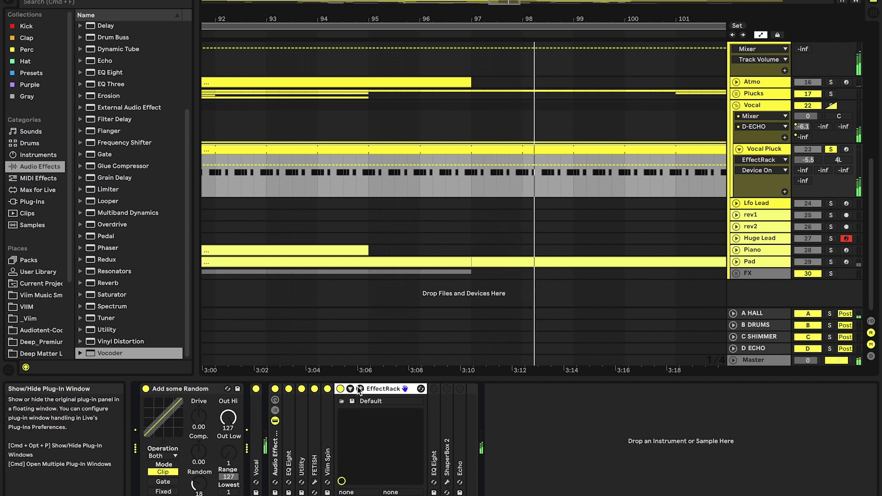
pyautogui.click(360, 388)
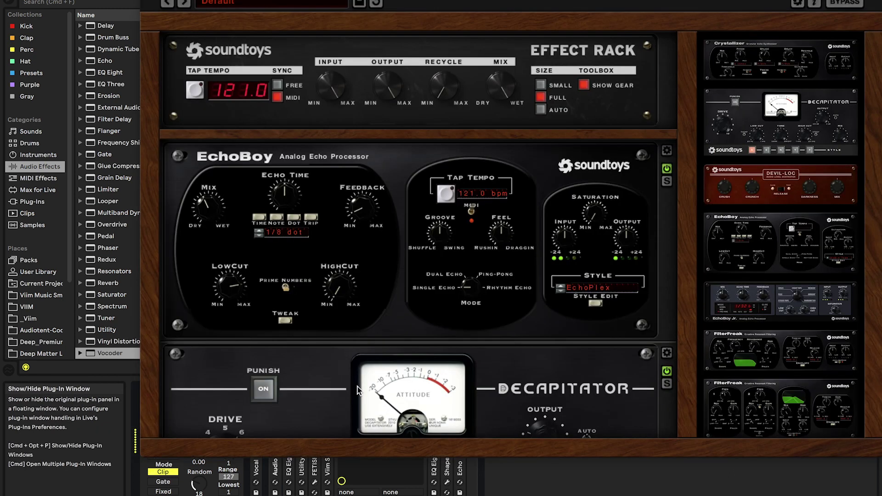
pyautogui.click(667, 168)
pyautogui.scroll(-5, 671, 258)
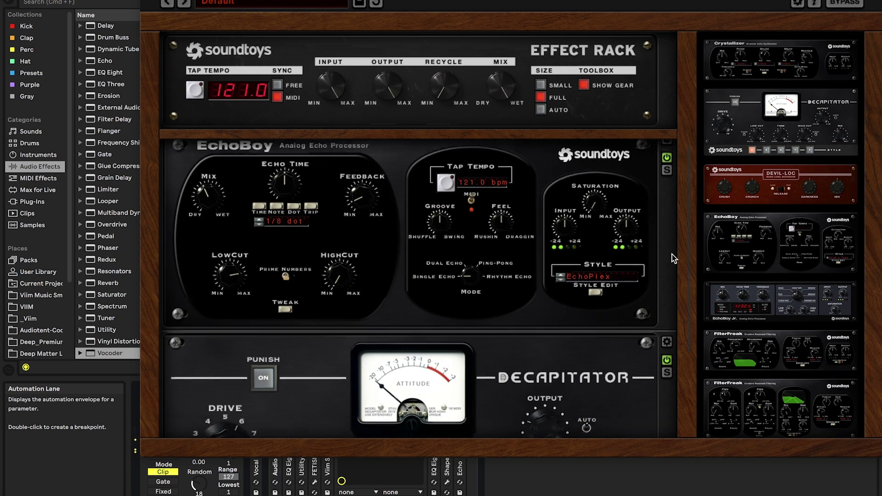
pyautogui.scroll(-3, 672, 258)
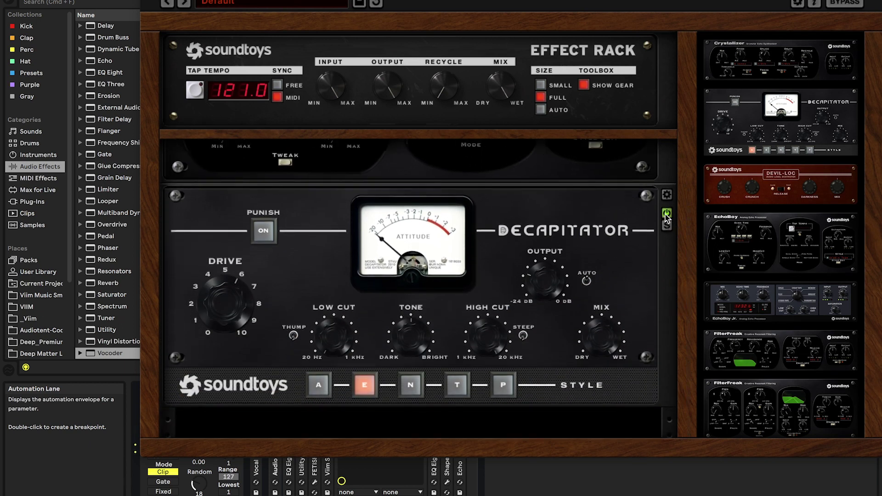
# Compare the Vocal Pluck with the Decapitator bypassed and active, and close and fold the Effect Rack
pyautogui.click(666, 215)
pyautogui.click(666, 215)
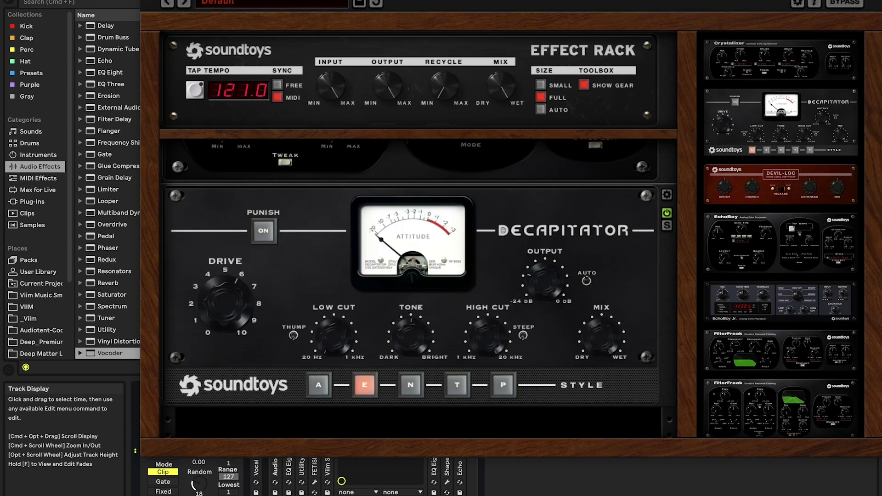
pyautogui.press('super+w')
pyautogui.doubleClick(376, 390)
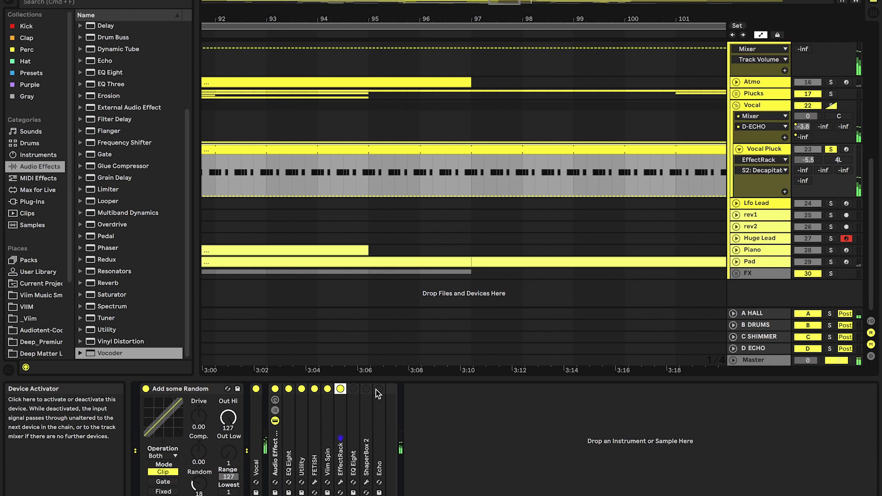
# Enable the EQ Eight after the EffectRack, inspect its low-cut curve and fold the device
pyautogui.doubleClick(352, 437)
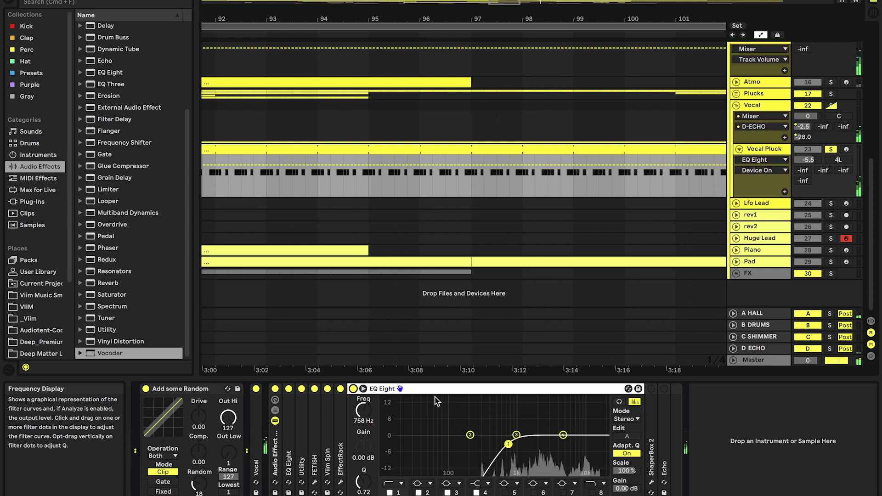
pyautogui.doubleClick(382, 389)
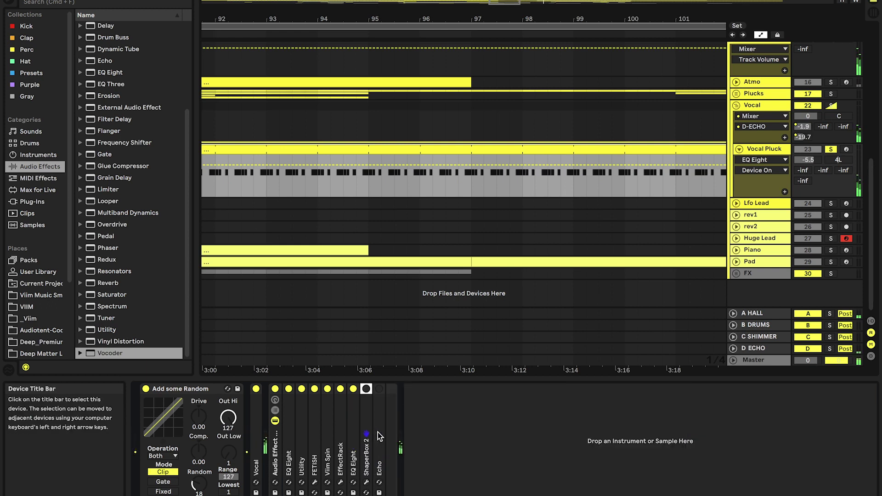
# Enable the Echo on Vocal Pluck, compare it off and on, inspect its filter and fold it
pyautogui.doubleClick(379, 436)
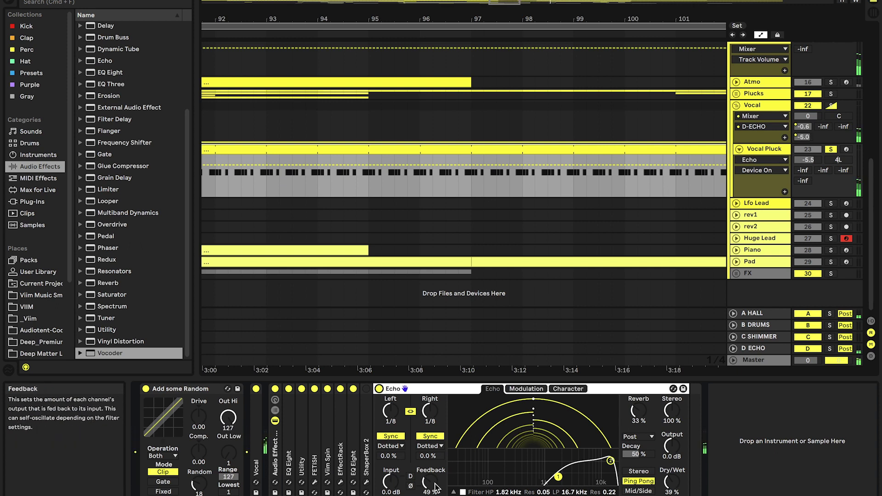
pyautogui.click(378, 388)
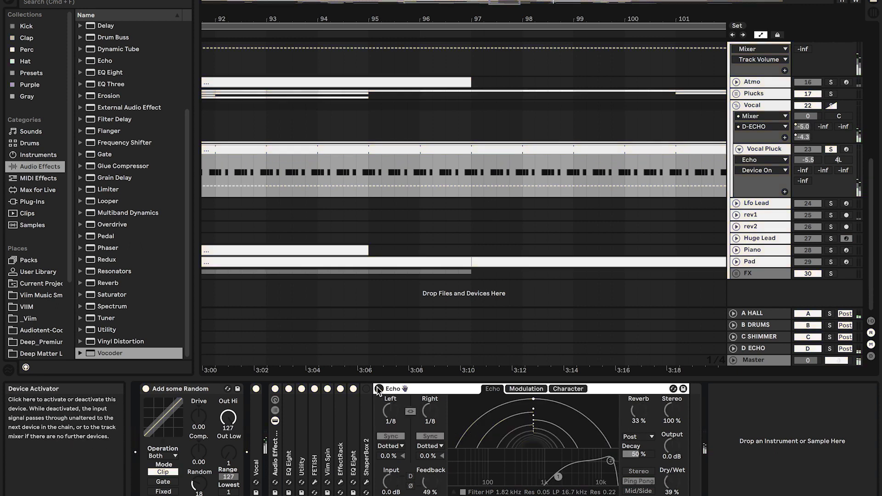
pyautogui.click(378, 389)
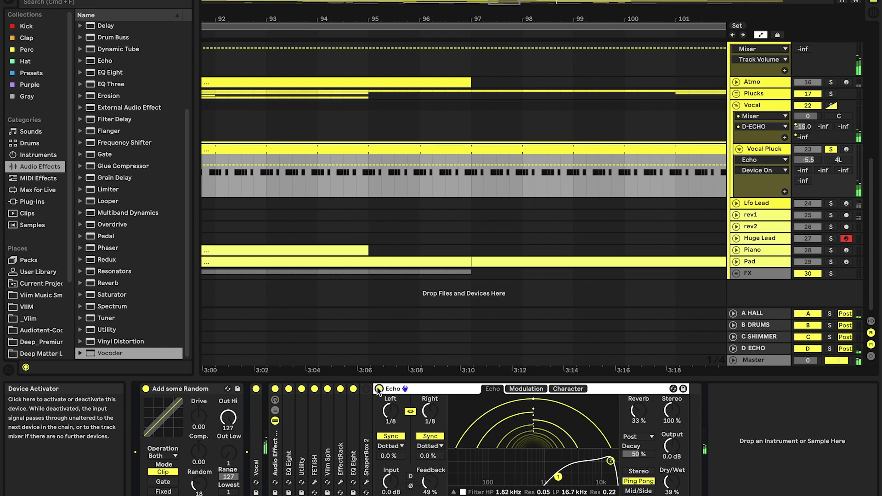
pyautogui.click(610, 460)
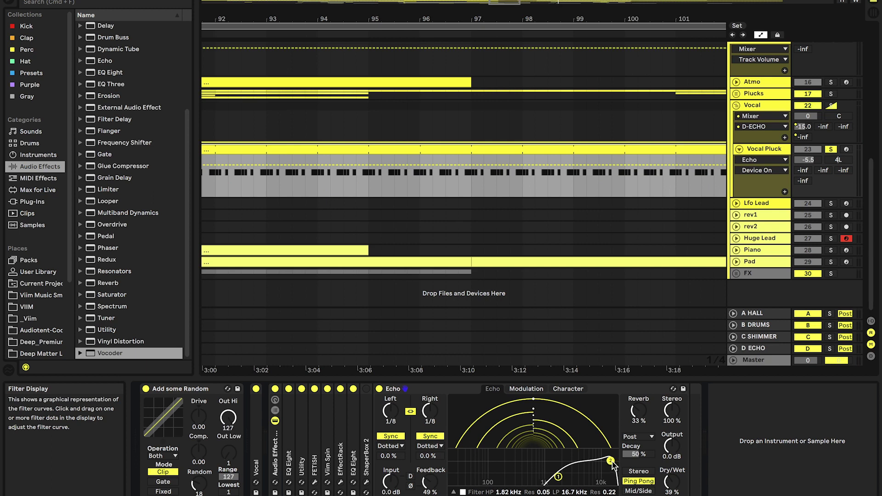
pyautogui.doubleClick(439, 388)
# Inspect the Vocal group's D-ECHO send automation in the bars leading up to bar 113
pyautogui.doubleClick(762, 150)
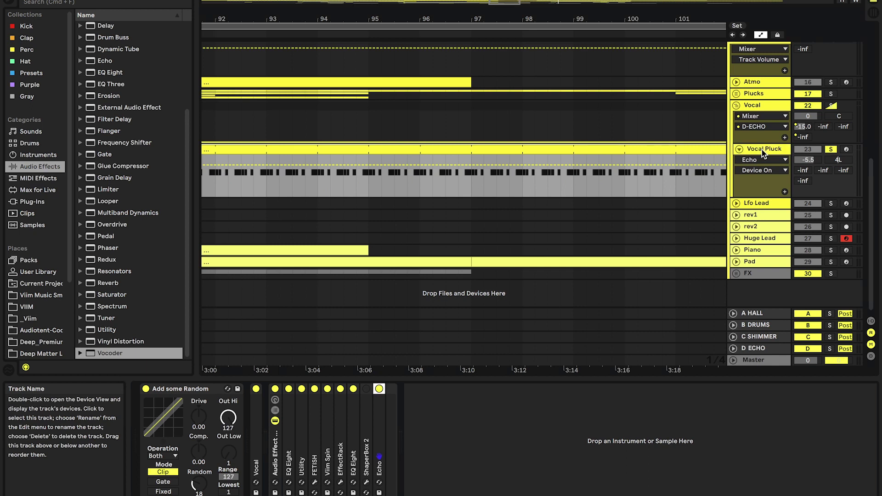
pyautogui.scroll(-8, 567, 225)
pyautogui.hscroll(4, 567, 225)
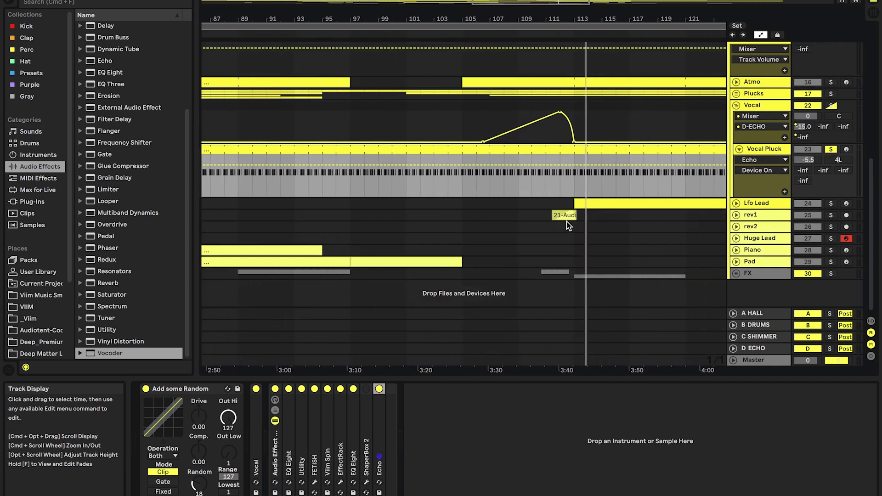
pyautogui.click(803, 127)
pyautogui.click(804, 136)
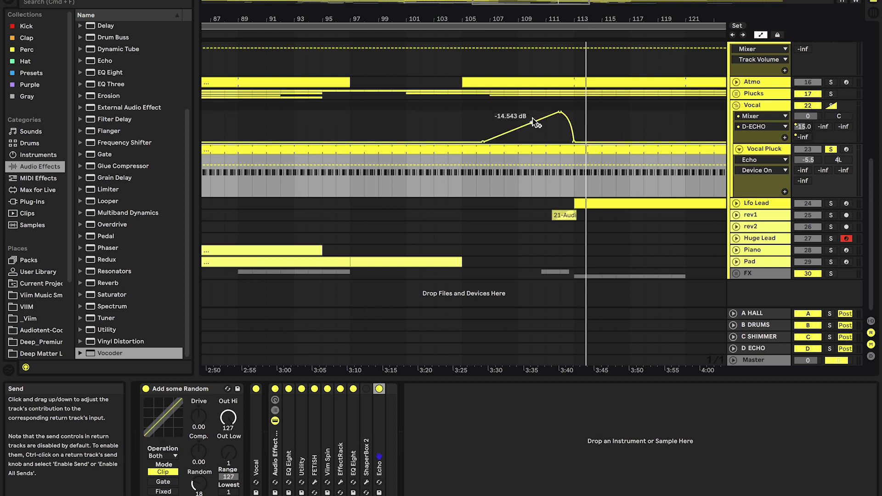
# Play the arrangement unsoloed from the start of the D-ECHO rise and view the C SHIMMER return's devices
pyautogui.click(503, 117)
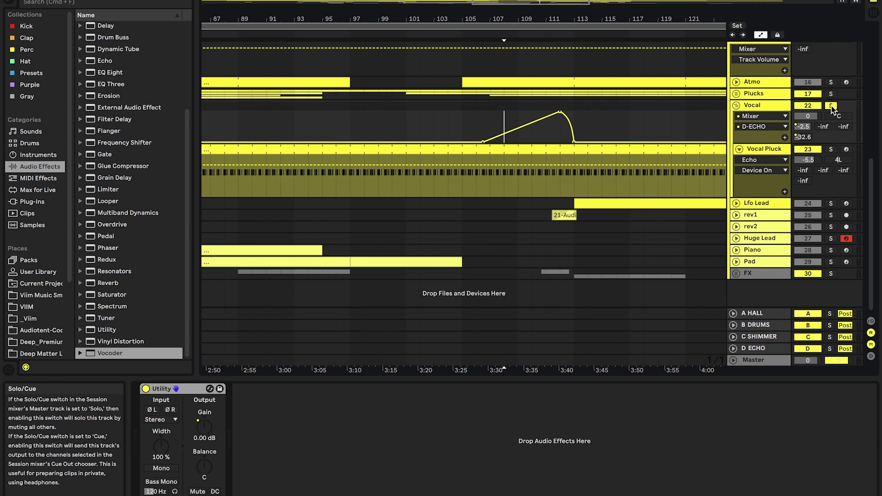
pyautogui.press('space')
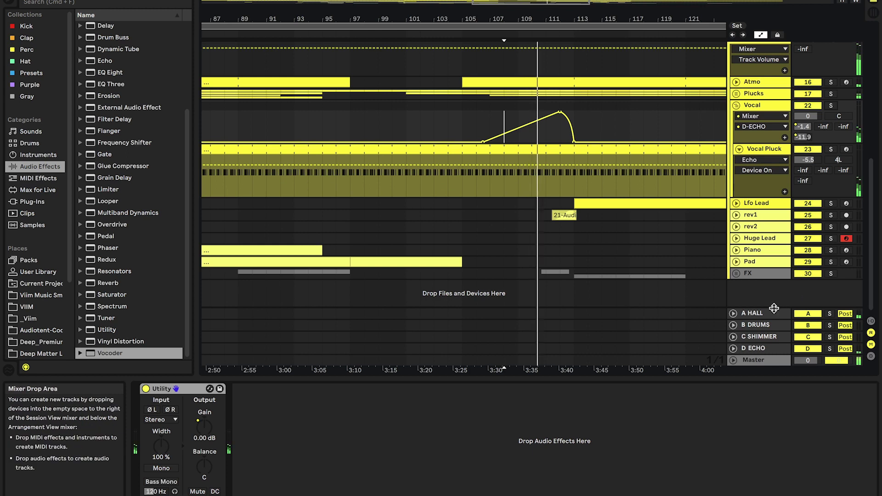
pyautogui.click(760, 336)
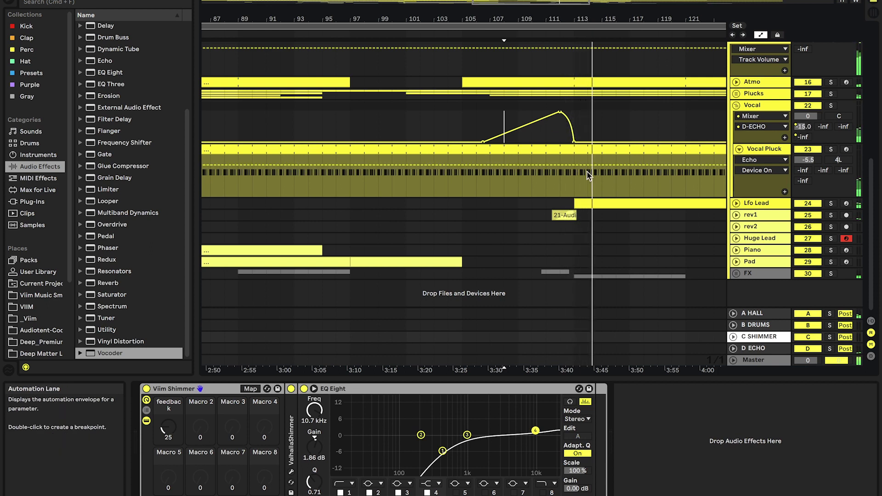
# Examine Vocal Pluck around bars 110 to 113 and its placement against the other tracks across the arrangement
pyautogui.click(531, 181)
pyautogui.moveTo(526, 178); pyautogui.dragTo(571, 159)
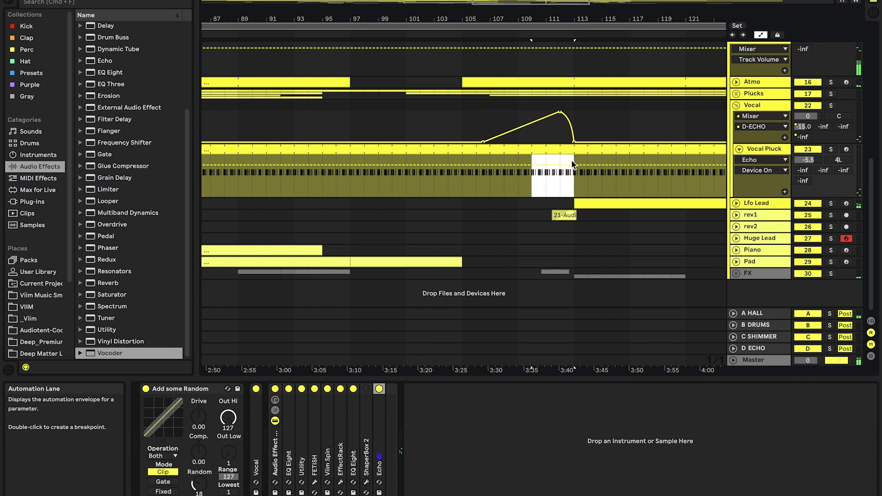
pyautogui.click(578, 180)
pyautogui.scroll(10, 578, 180)
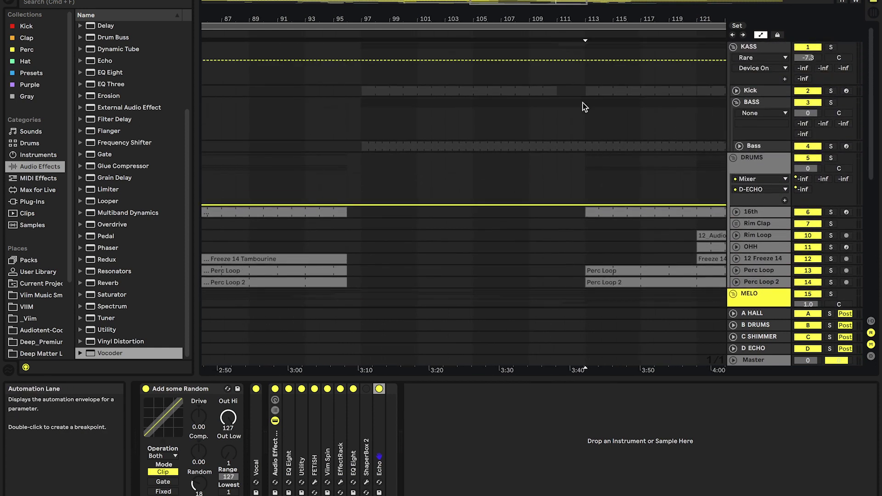
pyautogui.scroll(-10, 584, 112)
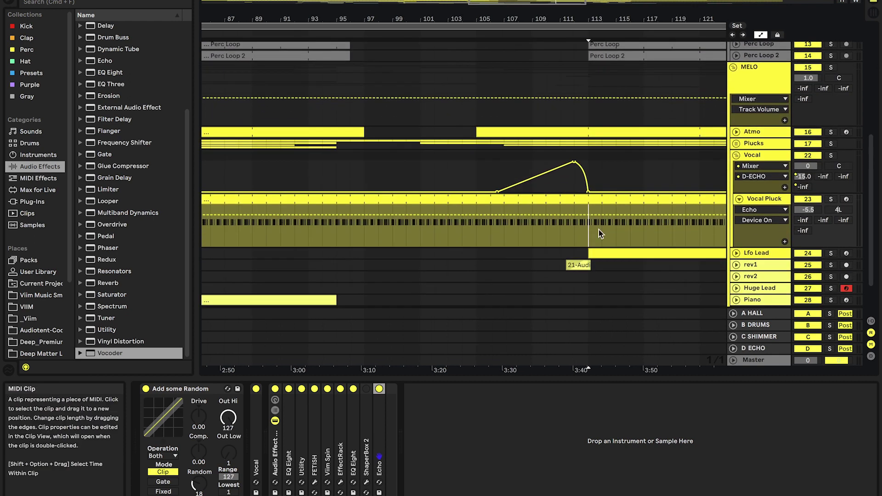
pyautogui.scroll(3, 591, 247)
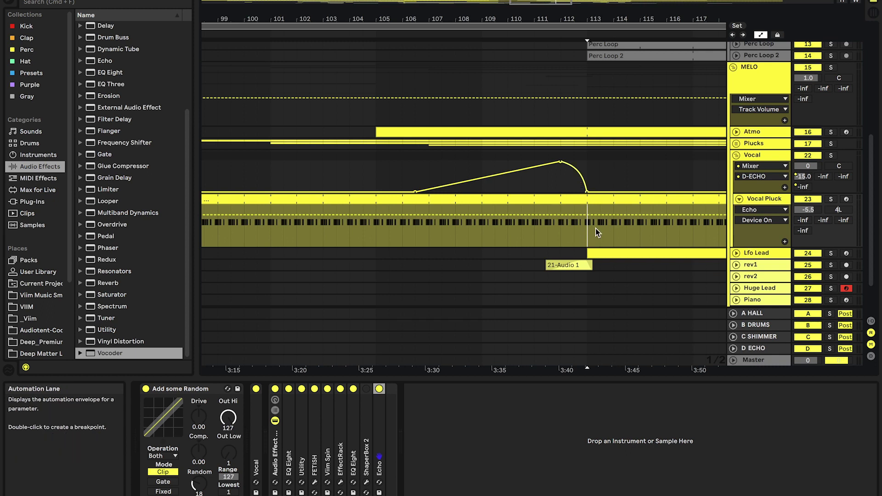
pyautogui.scroll(-5, 593, 233)
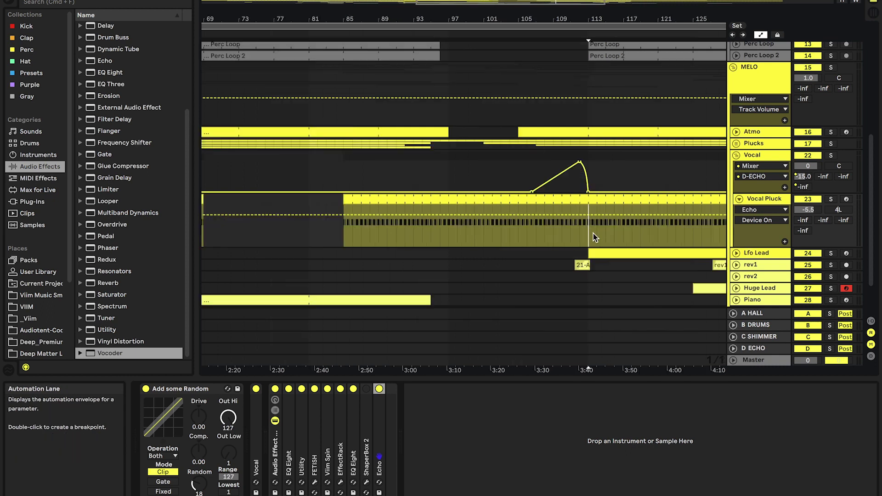
pyautogui.scroll(-5, 559, 235)
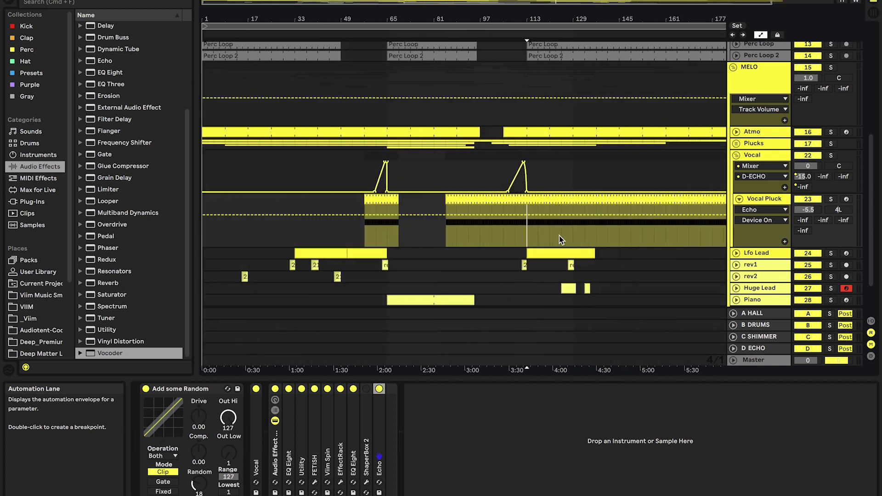
pyautogui.scroll(-2, 558, 236)
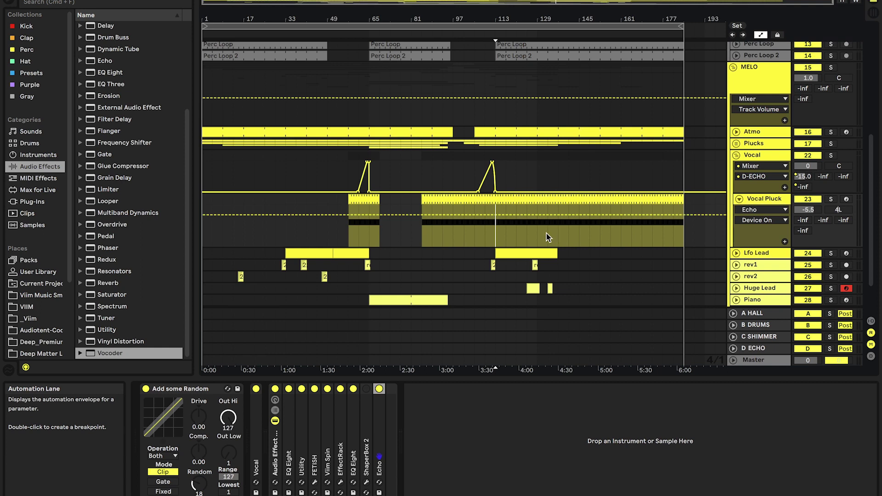
pyautogui.scroll(3, 512, 239)
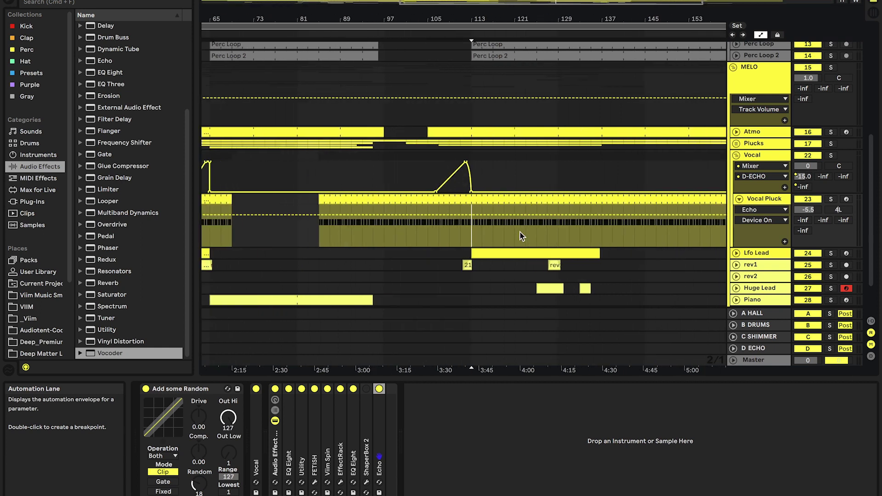
# Unfold the soloed Lfo Lead track, inspect its Diva patch Viim Washer, and close the plug-in window
pyautogui.click(759, 253)
pyautogui.click(736, 253)
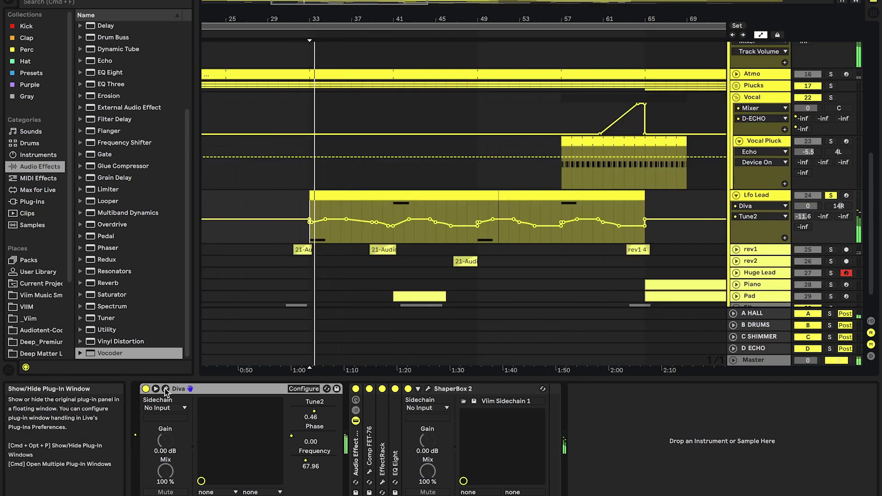
pyautogui.click(166, 388)
pyautogui.moveTo(658, 0); pyautogui.dragTo(553, 29)
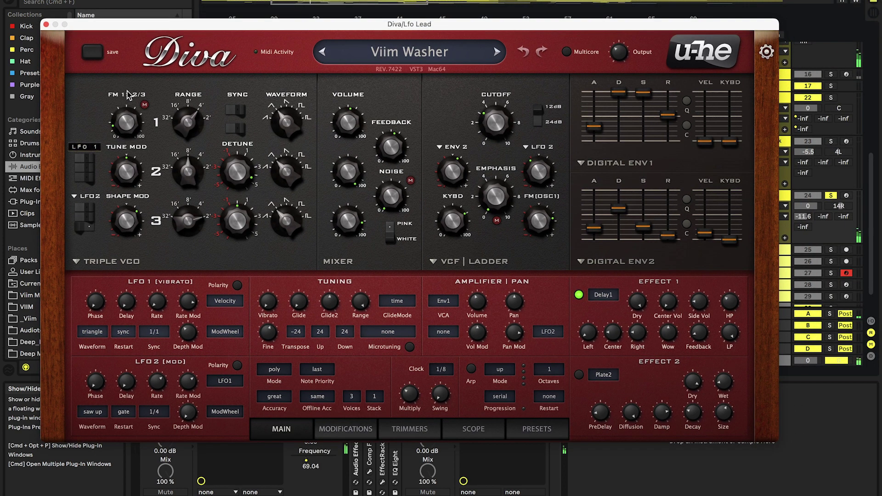
pyautogui.click(46, 23)
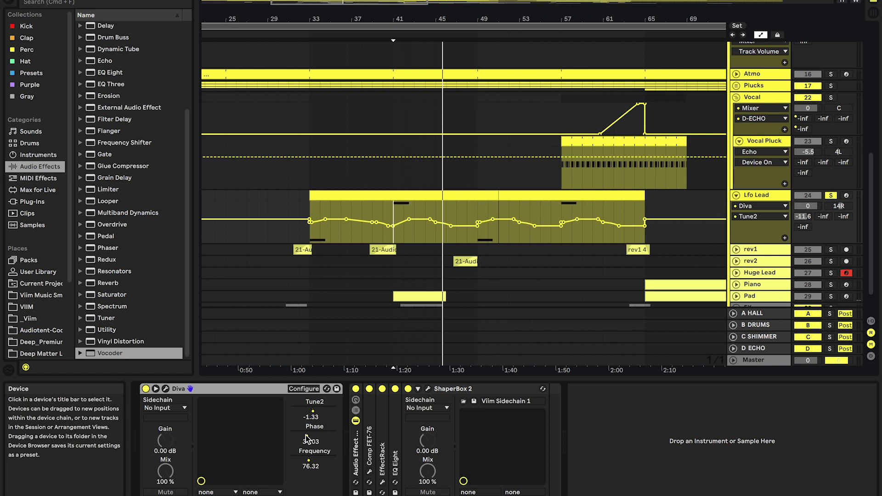
# Bypass all effects after Diva on Lfo Lead, and set Diva's VCF LFO 2 modulation depth to 0.00 during playback
pyautogui.click(355, 389)
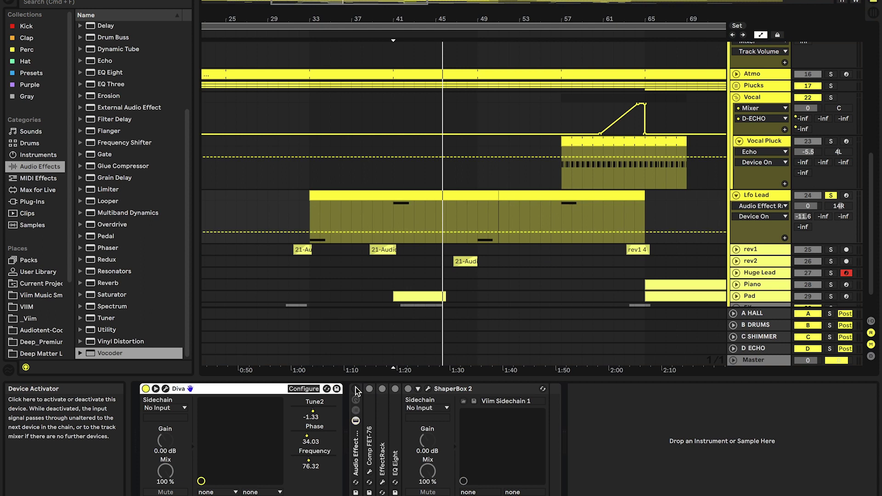
pyautogui.click(164, 389)
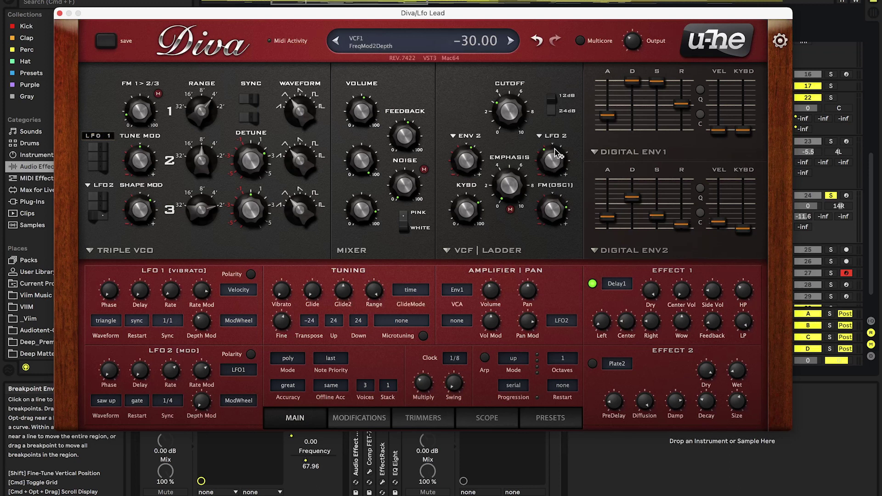
pyautogui.press('space')
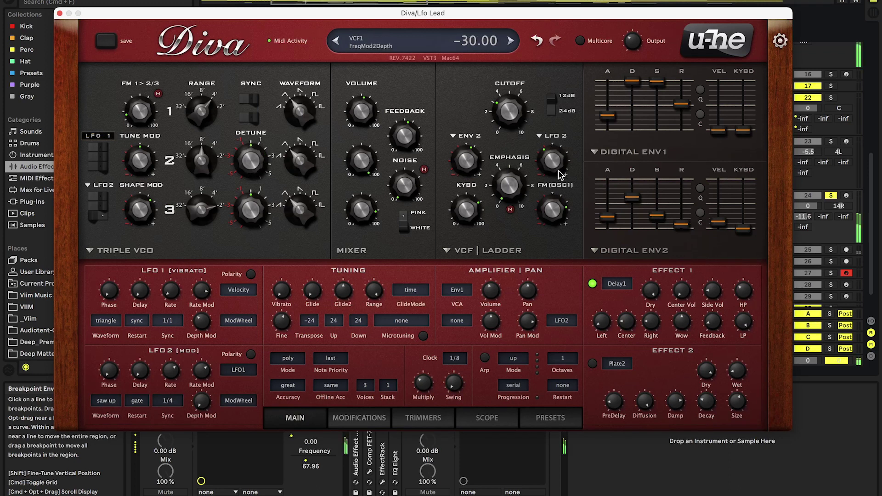
pyautogui.doubleClick(557, 171)
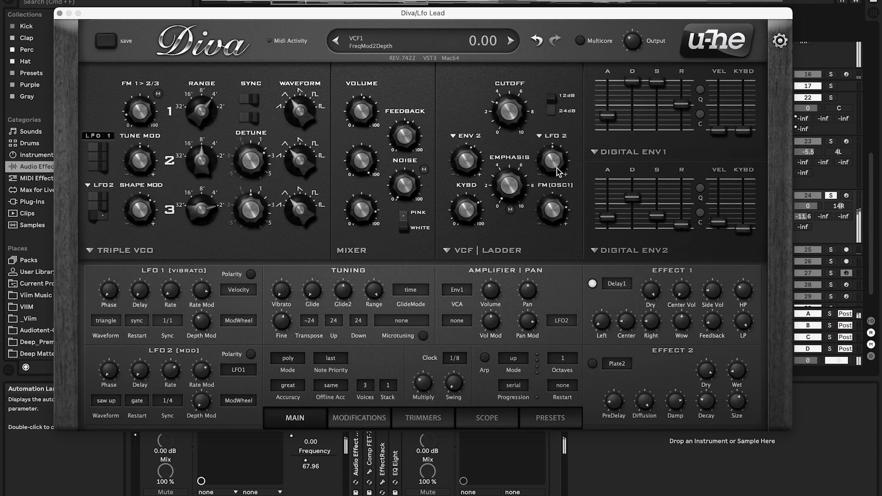
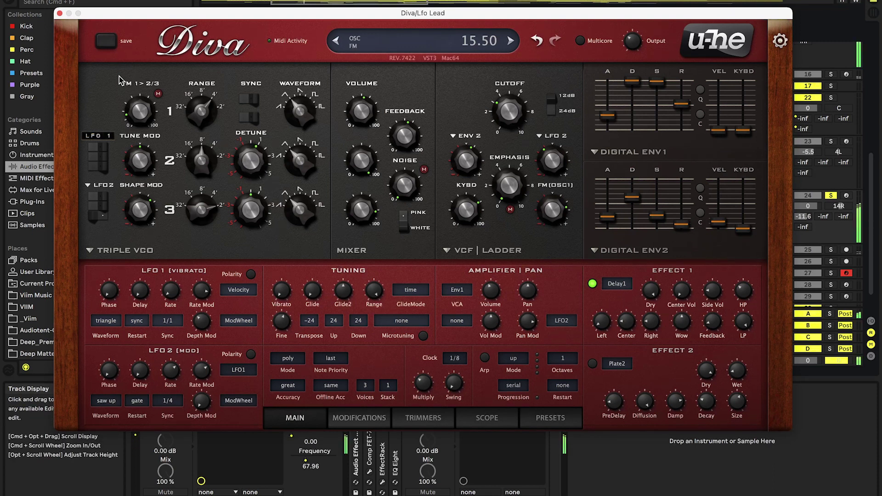
pyautogui.click(59, 15)
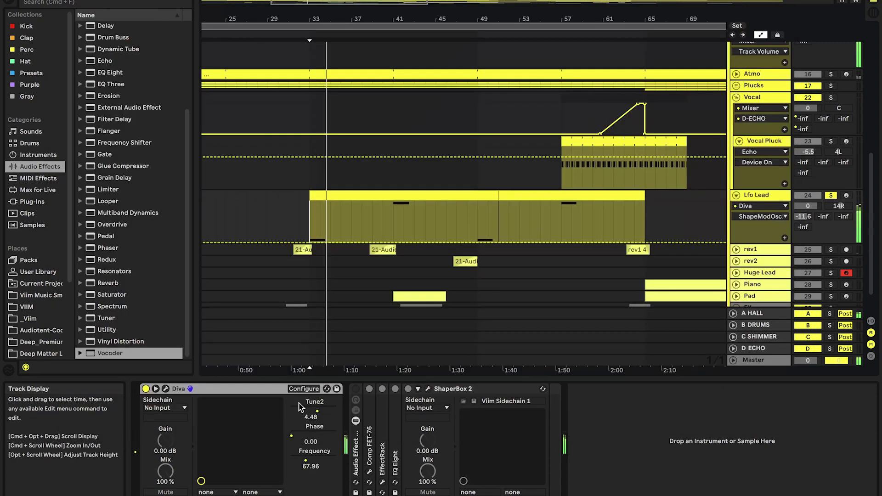
# Audition manual changes to Diva's Tune2 on Lfo Lead during playback and re-enable its automation
pyautogui.click(317, 417)
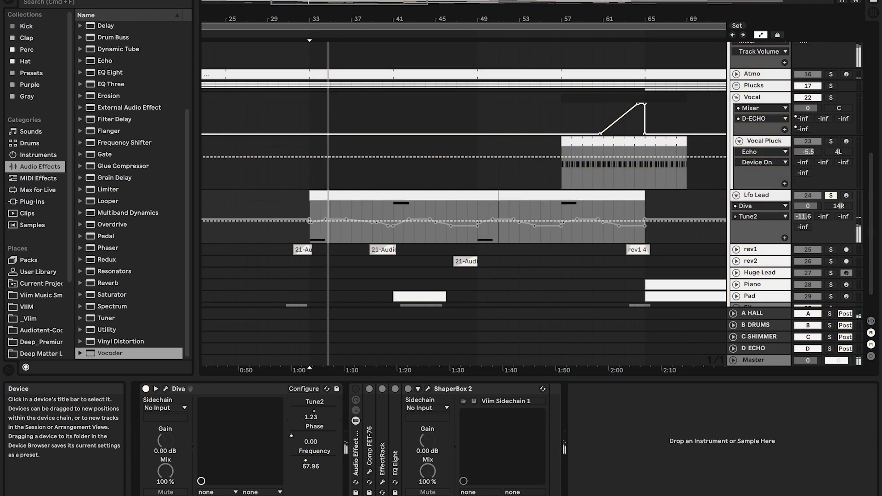
pyautogui.moveTo(312, 417); pyautogui.dragTo(314, 420)
pyautogui.press('space')
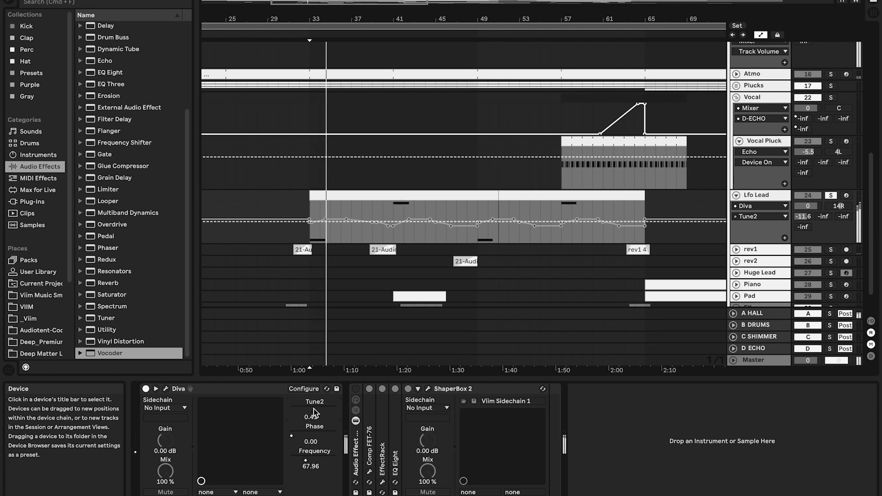
pyautogui.rightClick(313, 412)
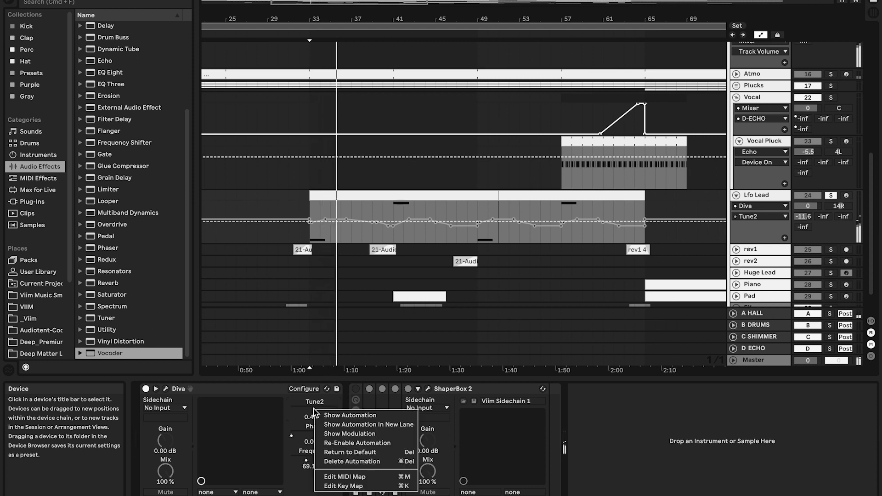
pyautogui.click(364, 443)
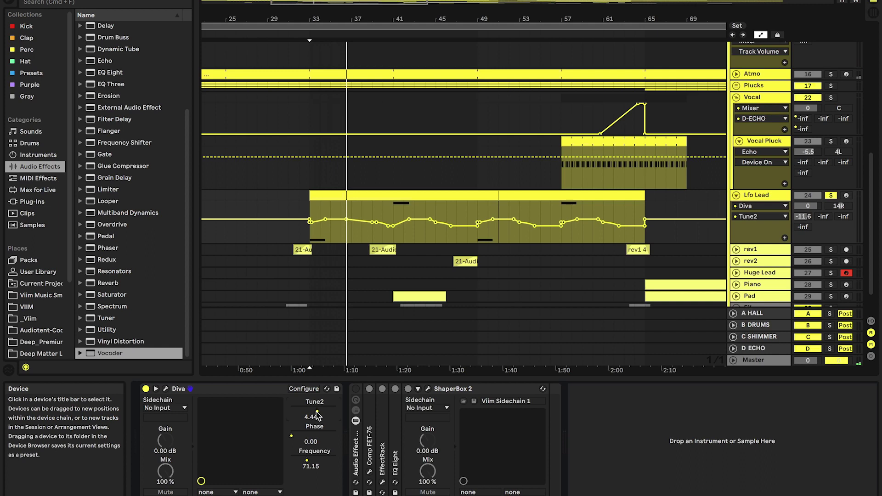
# Recheck Lfo Lead's Diva panel, test a manual Tune2 change, restore its automation, and display Diva's Frequency automation
pyautogui.click(166, 388)
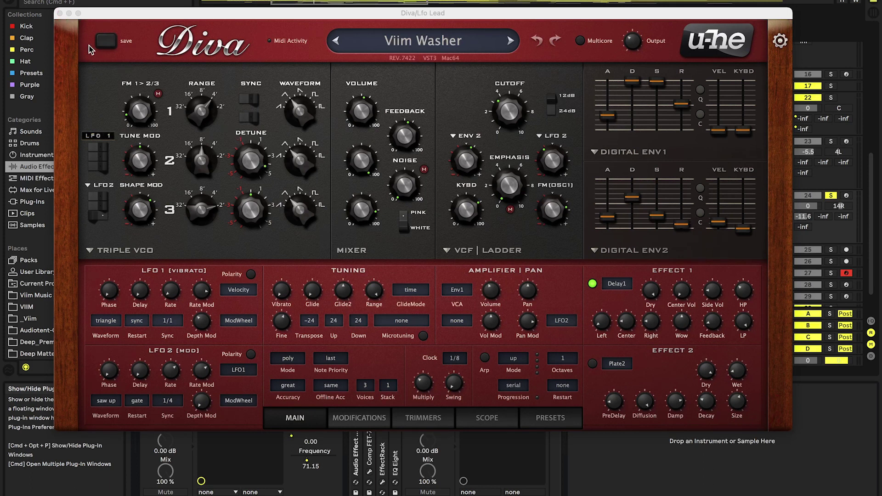
pyautogui.click(60, 14)
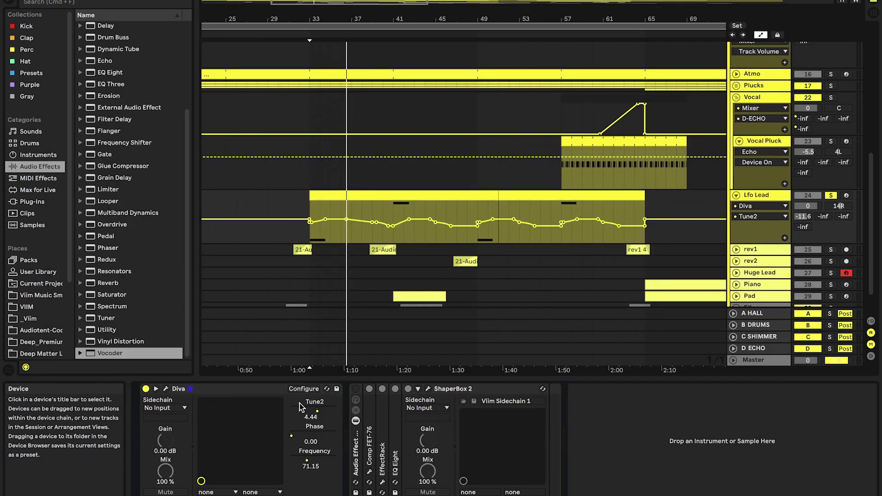
pyautogui.moveTo(301, 406); pyautogui.dragTo(332, 411)
pyautogui.press('super+z')
pyautogui.rightClick(314, 412)
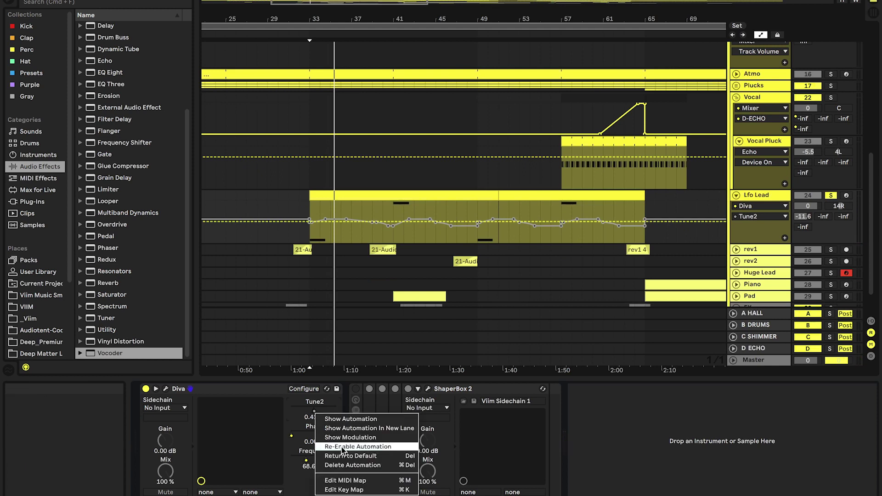
pyautogui.click(340, 447)
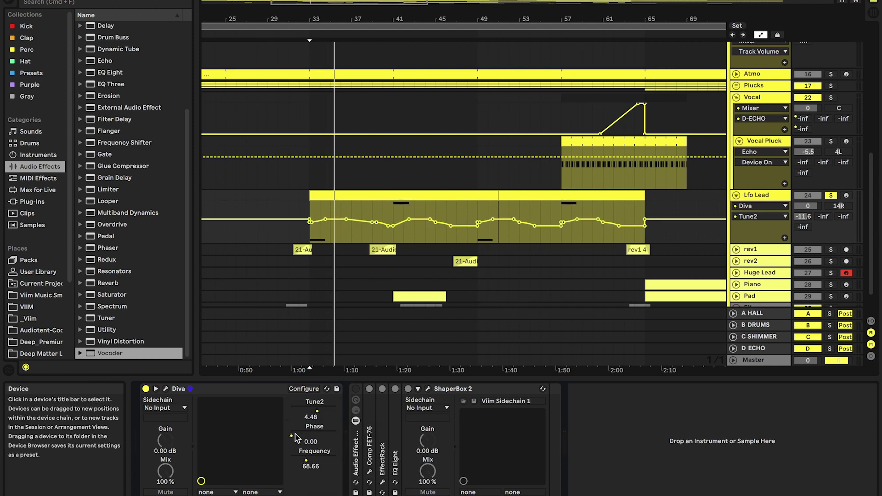
pyautogui.click(304, 460)
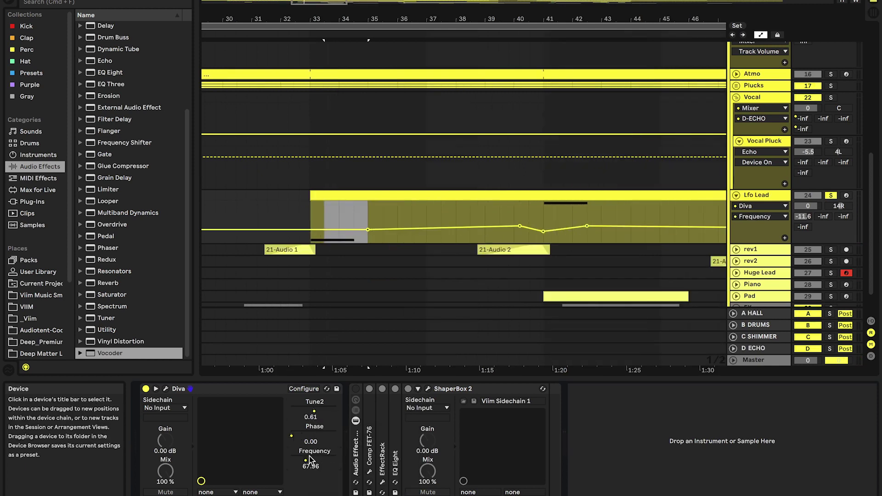
# Reactivate all effects after Diva on Lfo Lead and inspect the Comp FET-76 compressor during playback
pyautogui.click(356, 389)
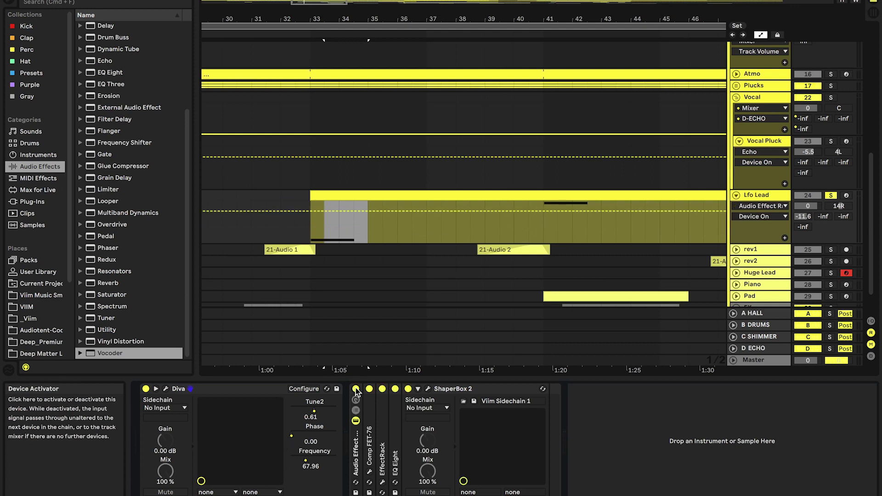
pyautogui.click(370, 472)
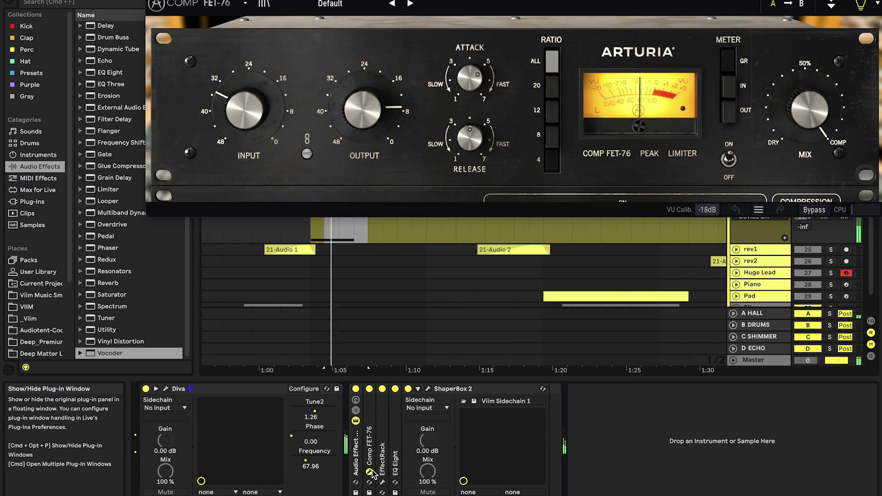
pyautogui.click(370, 471)
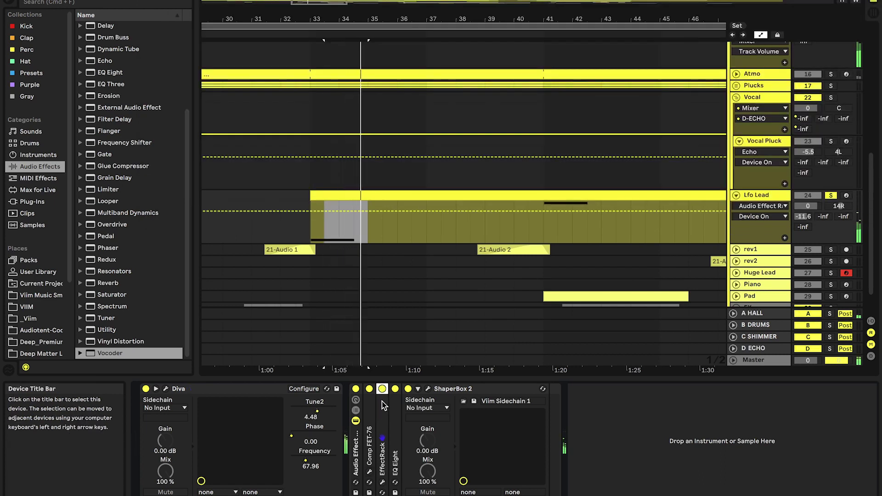
# Audition the Crystallizer in Lfo Lead's EffectRack by toggling it and varying its Mix, and close the plug-in window
pyautogui.click(382, 482)
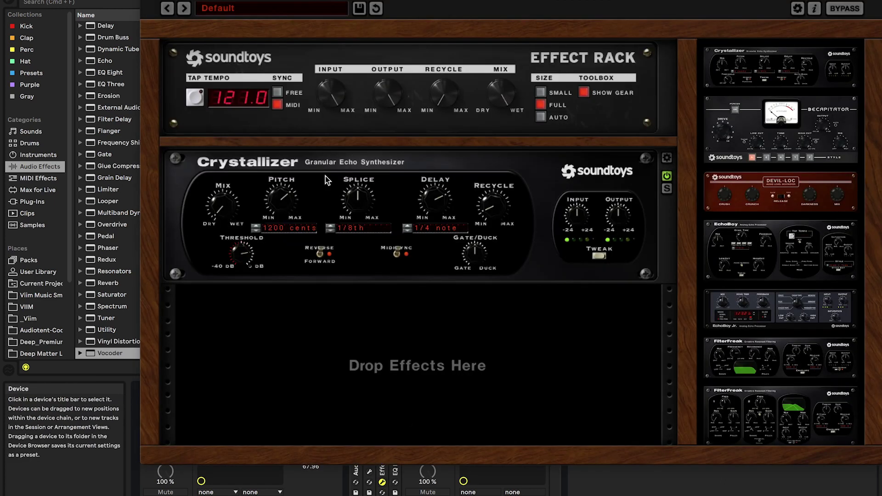
pyautogui.click(667, 176)
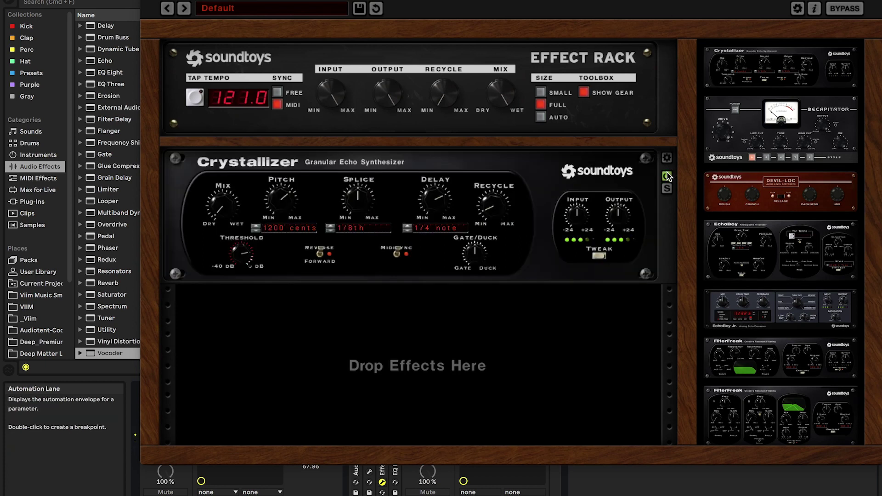
pyautogui.moveTo(222, 204); pyautogui.dragTo(218, 174)
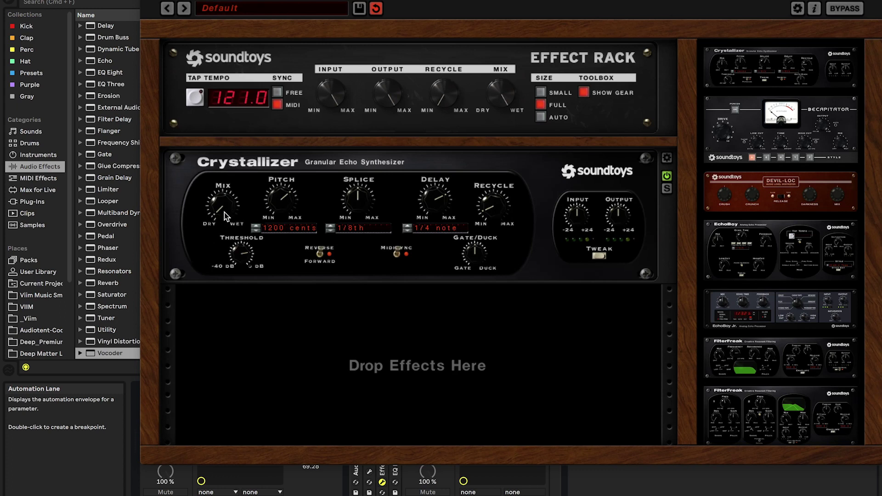
pyautogui.click(147, 1)
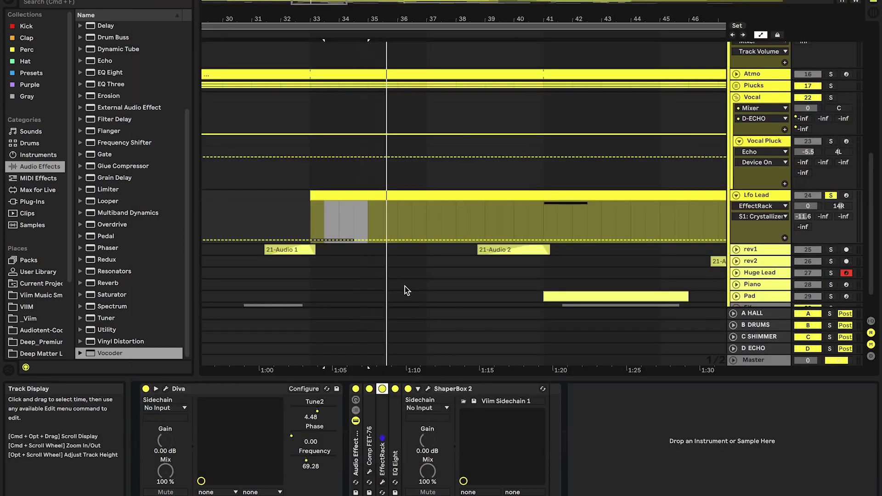
# Unfold rev1 and examine its 21-Audio 1 clip against the start of Lfo Lead at bars 33 to 35
pyautogui.scroll(-3, 405, 286)
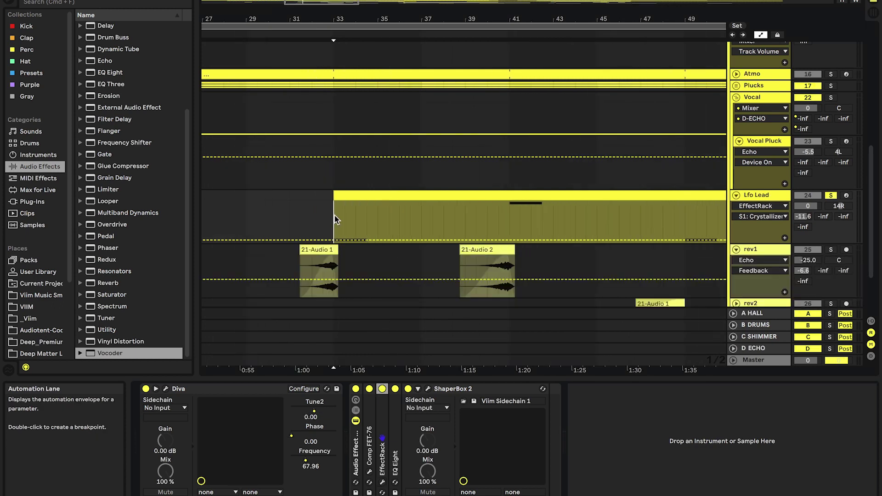
pyautogui.scroll(-2, 334, 216)
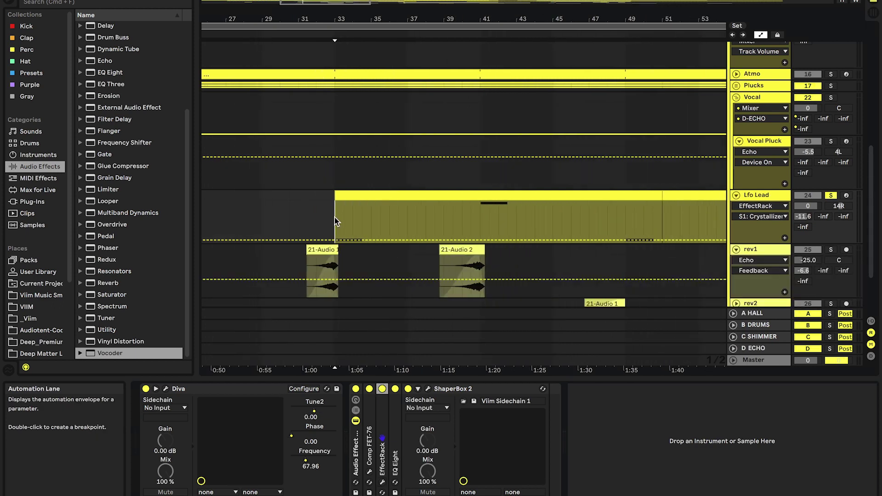
pyautogui.click(308, 266)
pyautogui.moveTo(335, 211); pyautogui.dragTo(368, 212)
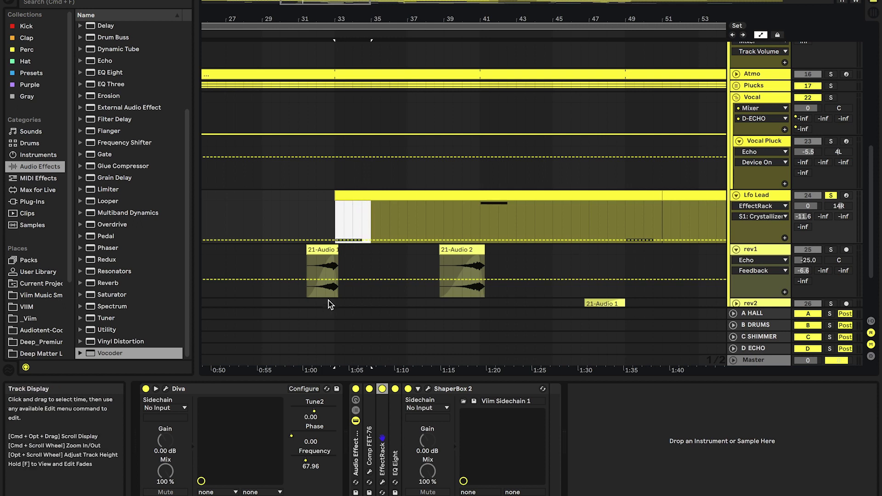
pyautogui.click(312, 270)
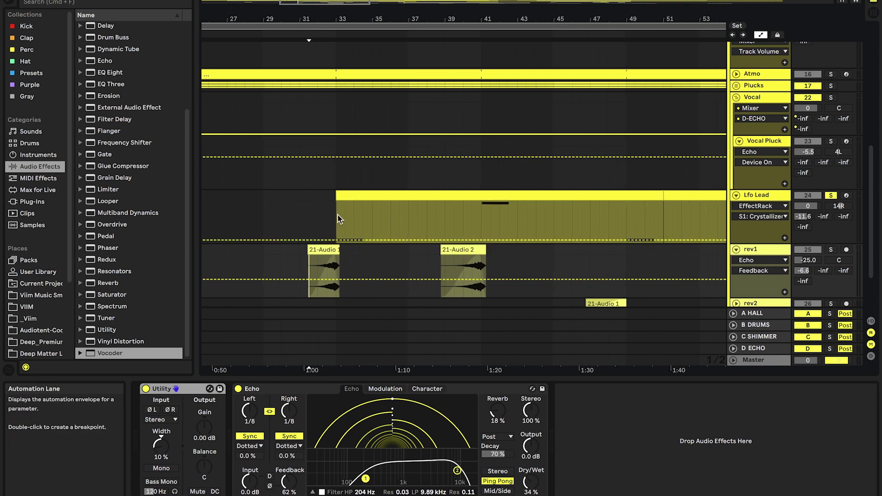
# Clear the solo and play the 21-Audio 1 and 21-Audio 2 clips on rev1 together with the other tracks
pyautogui.hscroll(-2, 338, 214)
pyautogui.scroll(1, 338, 214)
pyautogui.scroll(-2, 367, 223)
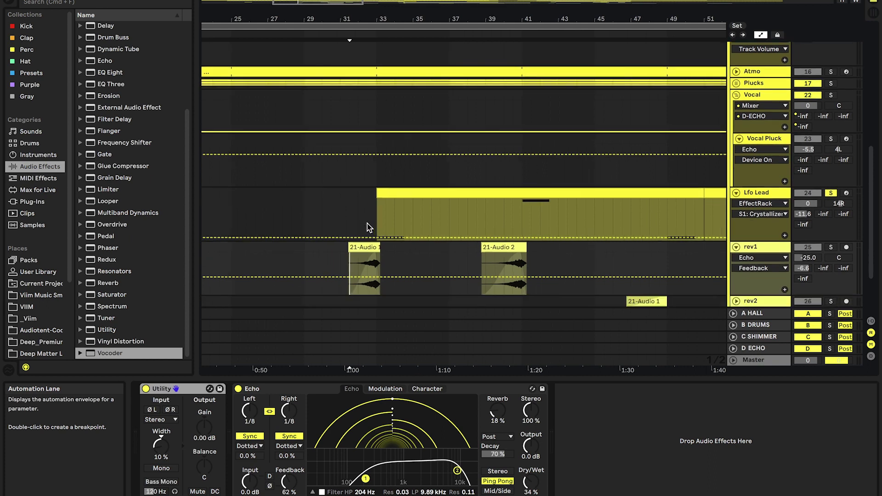
pyautogui.doubleClick(832, 245)
pyautogui.press('space')
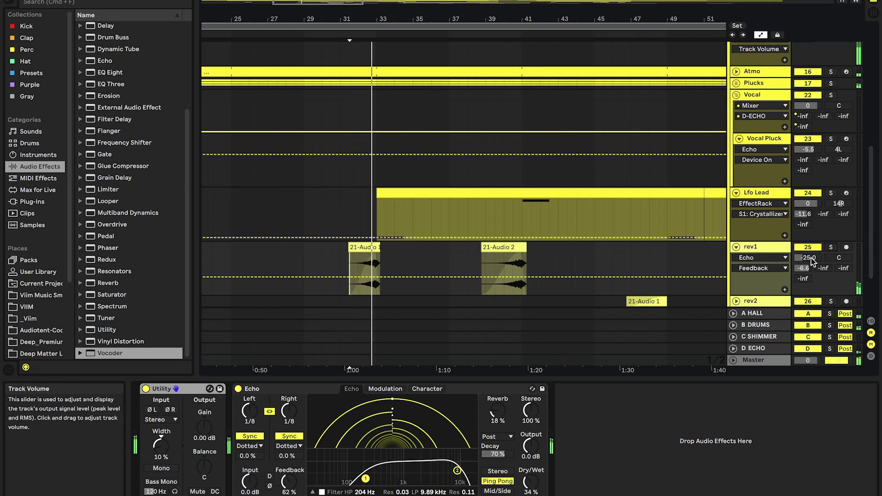
pyautogui.click(505, 284)
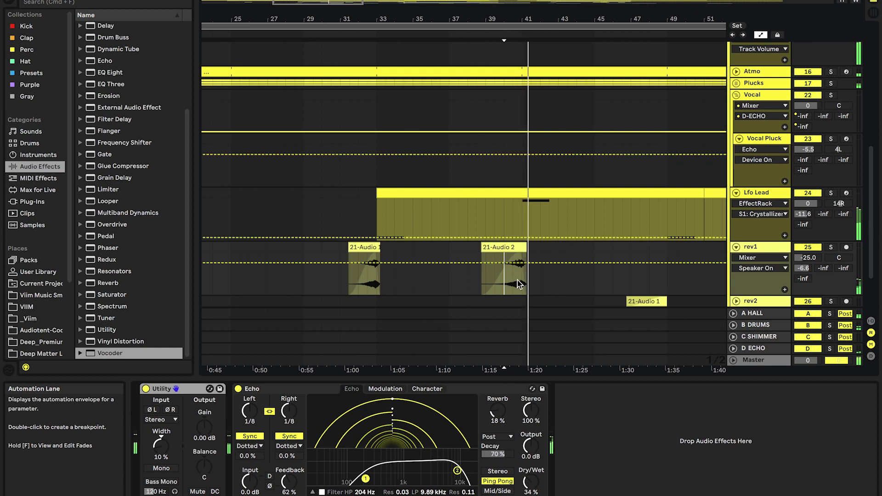
# Solo rev1 and Lfo Lead together and play the transition out of the 21-Audio 2 clip
pyautogui.click(830, 247)
pyautogui.keyDown('super'); pyautogui.click(830, 193); pyautogui.keyUp('super')
pyautogui.press('space')
pyautogui.press('space')
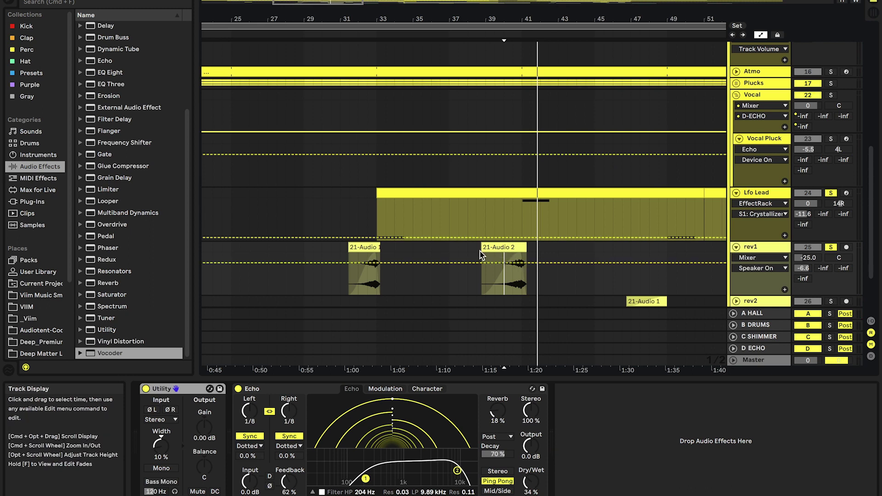
# Select bars 33 to 35 of the Lfo Lead clip, where the first rev1 clip leads in
pyautogui.scroll(-2, 500, 251)
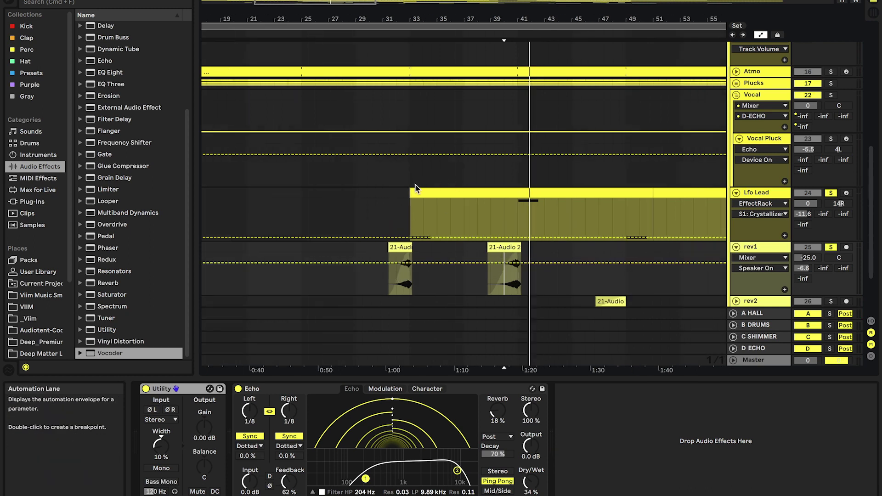
pyautogui.click(410, 218)
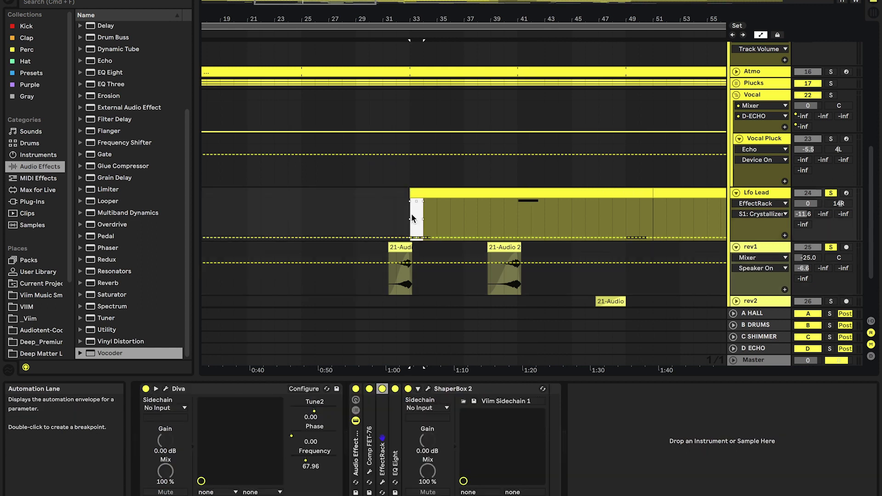
pyautogui.moveTo(410, 211); pyautogui.dragTo(431, 211)
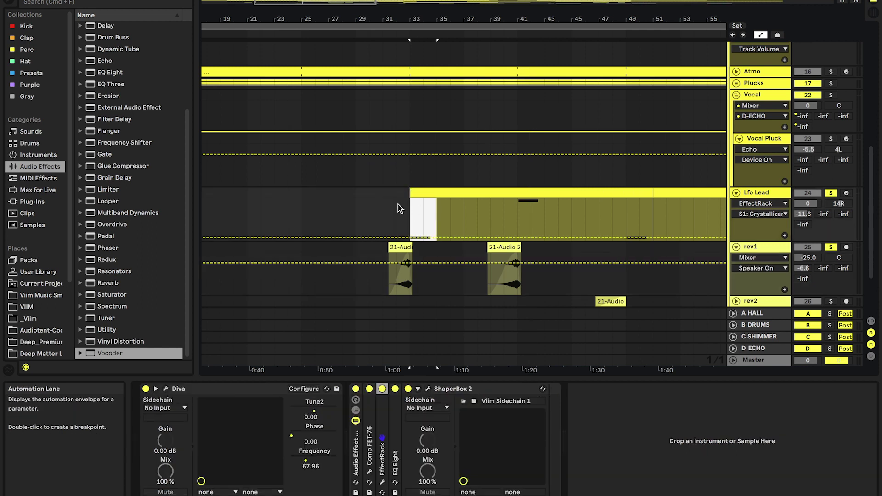
# Fold the Lfo Lead and rev1 tracks, and unfold Huge Lead with its devices displayed
pyautogui.click(758, 195)
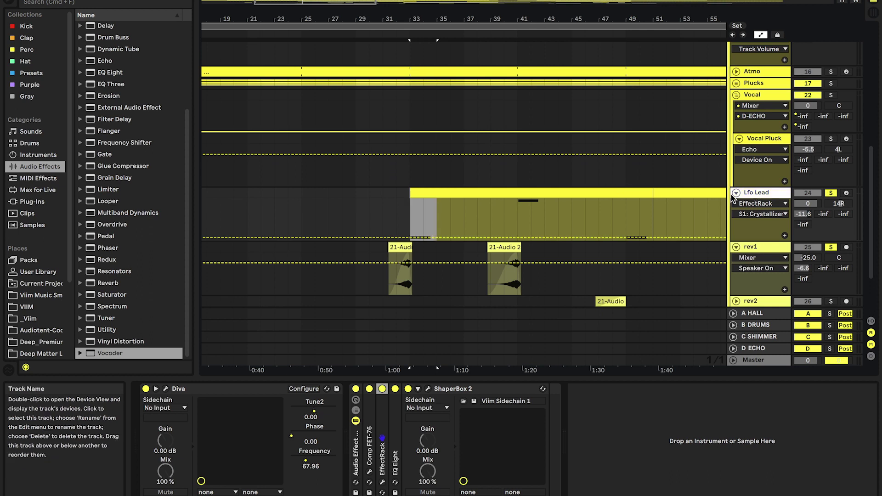
pyautogui.click(735, 193)
pyautogui.click(736, 204)
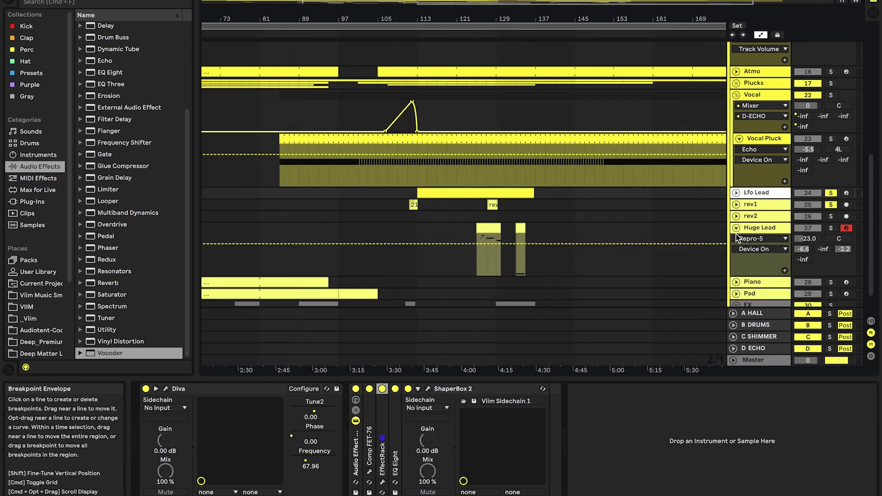
pyautogui.click(736, 234)
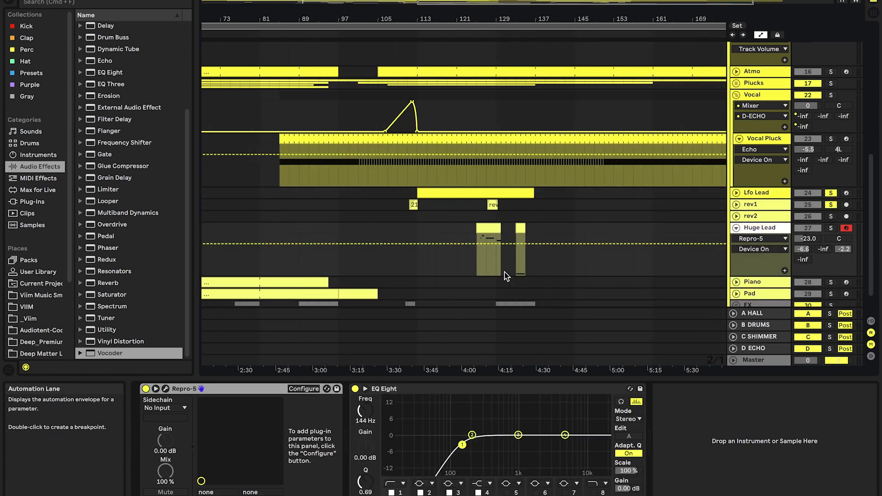
# Solo Huge Lead, play it from its first clip at bar 125, and inspect its Repro-5 patch Viim LD Space Gate
pyautogui.press('-')
pyautogui.scroll(7, 541, 243)
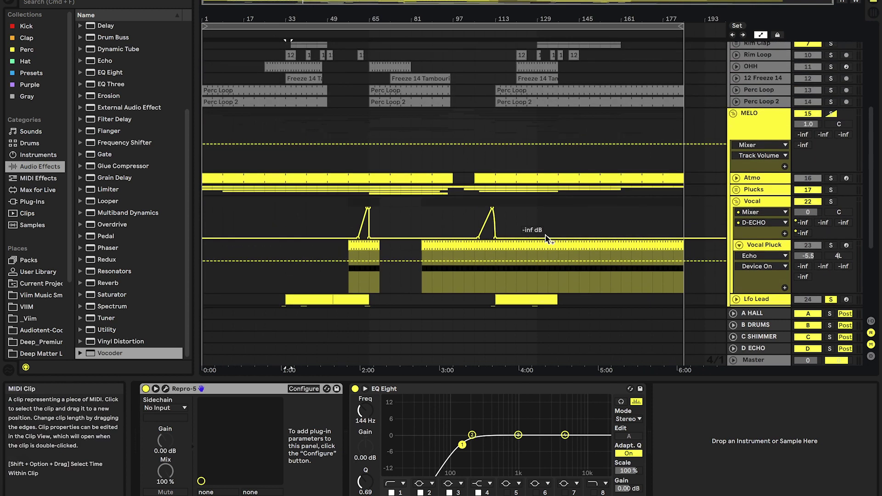
pyautogui.scroll(-6, 561, 185)
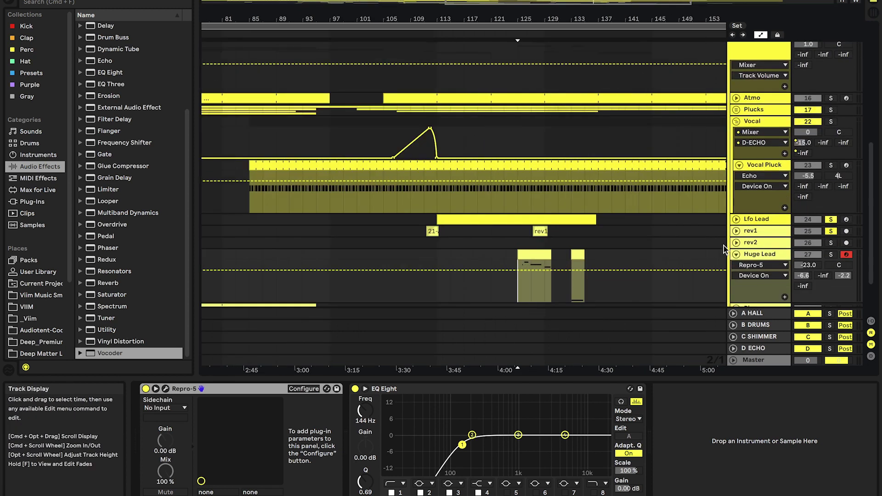
pyautogui.click(754, 255)
pyautogui.click(830, 254)
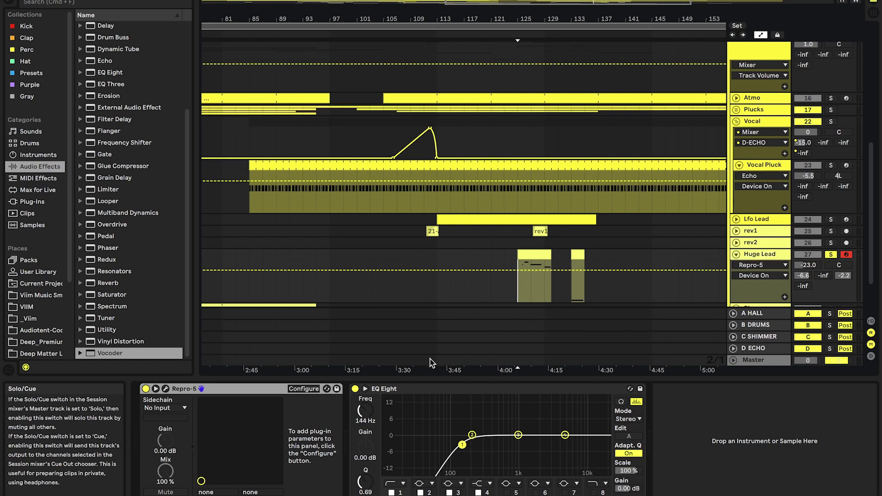
pyautogui.click(165, 389)
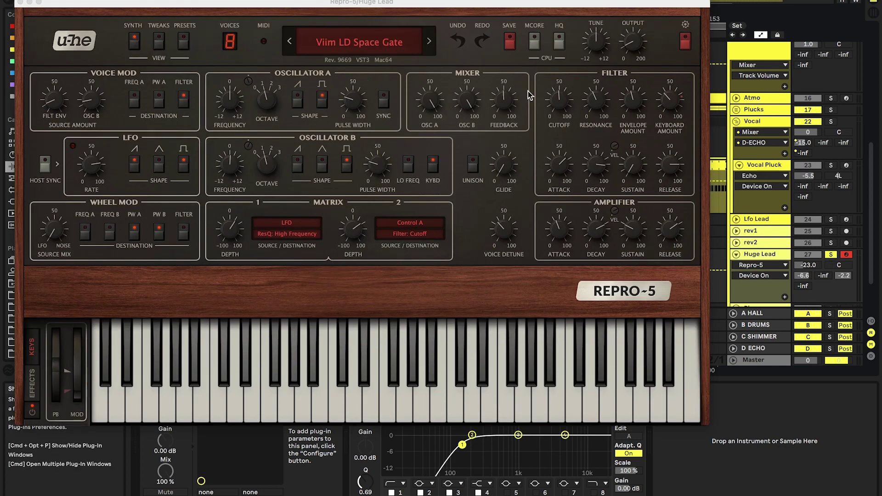
pyautogui.click(20, 3)
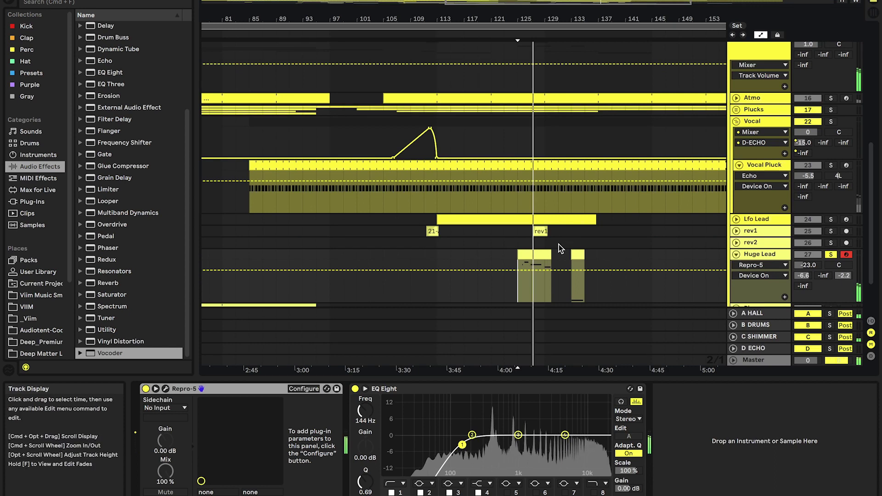
# Open the first Huge Lead MIDI clip and examine its notes during playback
pyautogui.doubleClick(537, 255)
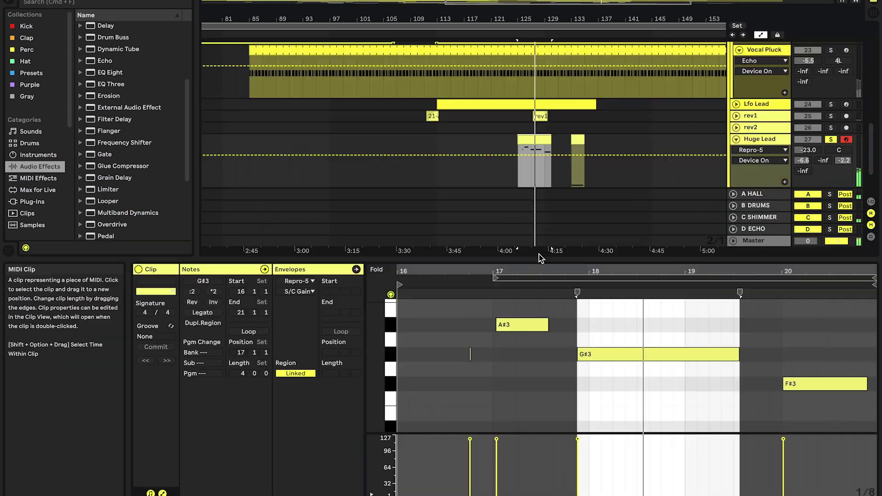
pyautogui.click(528, 424)
pyautogui.scroll(-2, 528, 423)
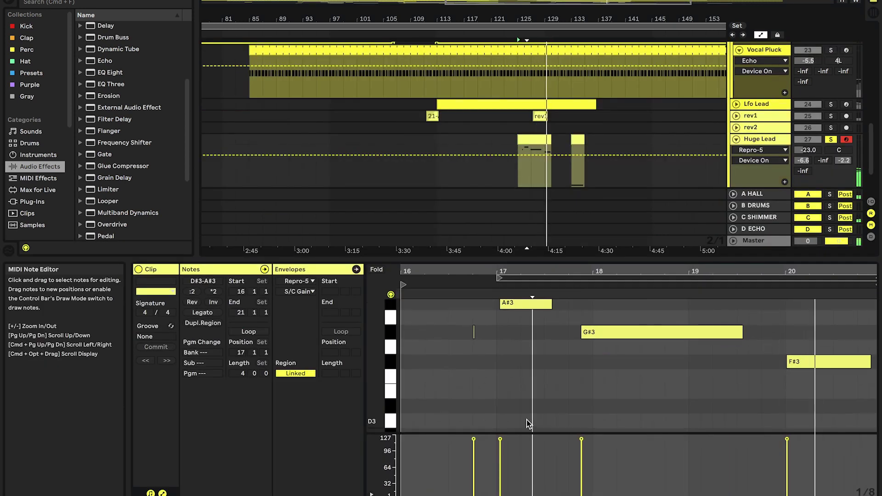
pyautogui.doubleClick(750, 136)
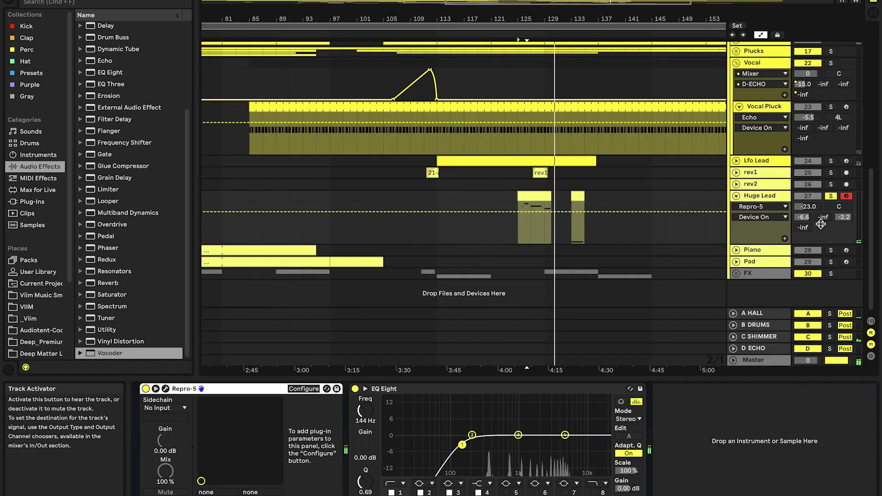
pyautogui.click(847, 218)
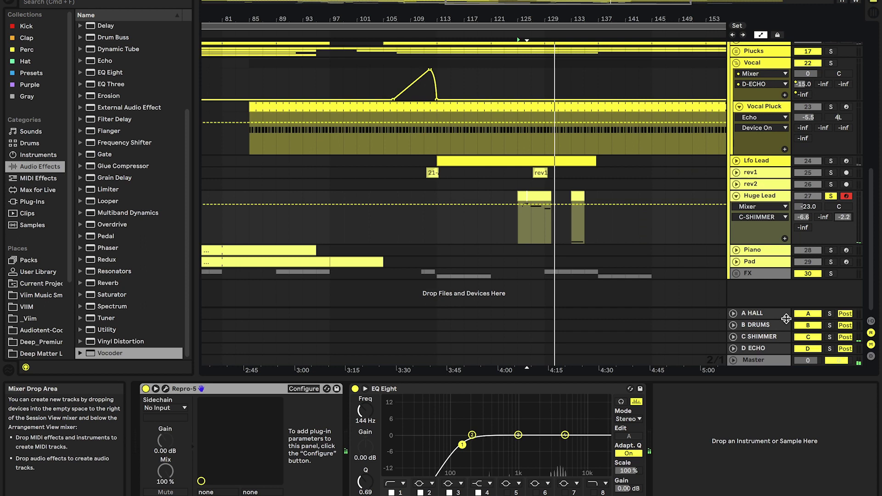
# Inspect the C SHIMMER return's effect chain and go back to Huge Lead's devices and clips
pyautogui.click(769, 337)
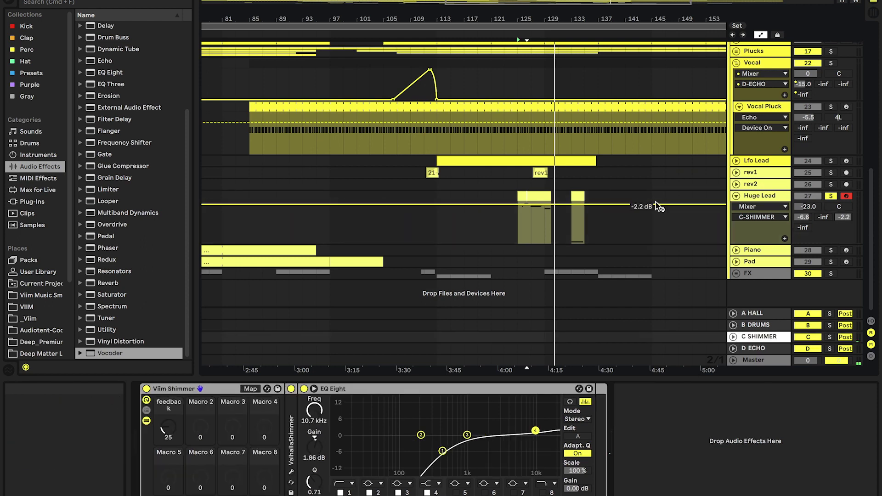
pyautogui.click(628, 230)
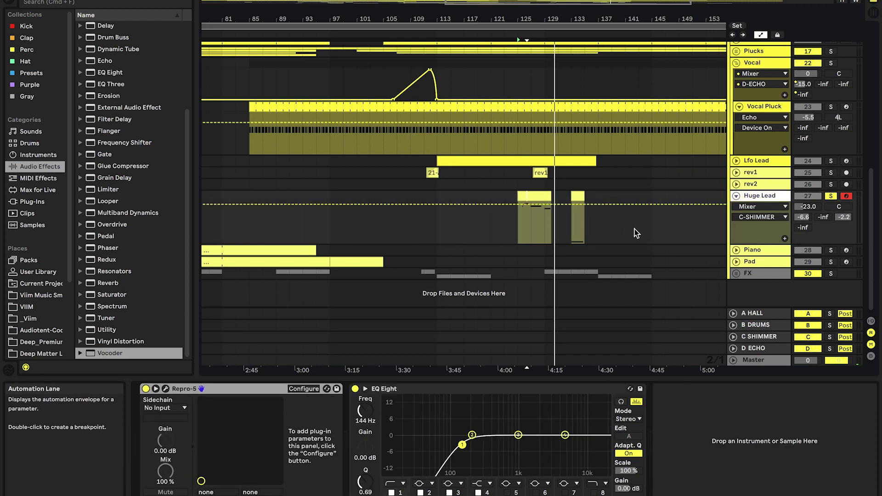
pyautogui.press('w')
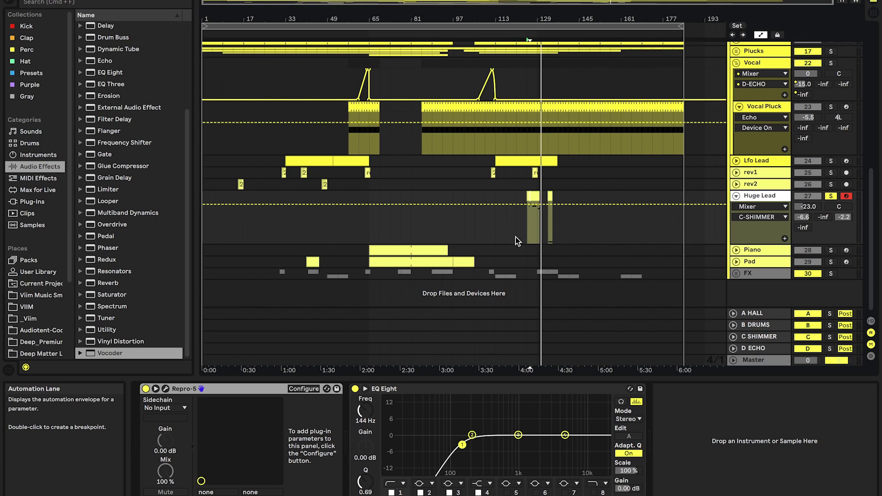
pyautogui.scroll(6, 560, 222)
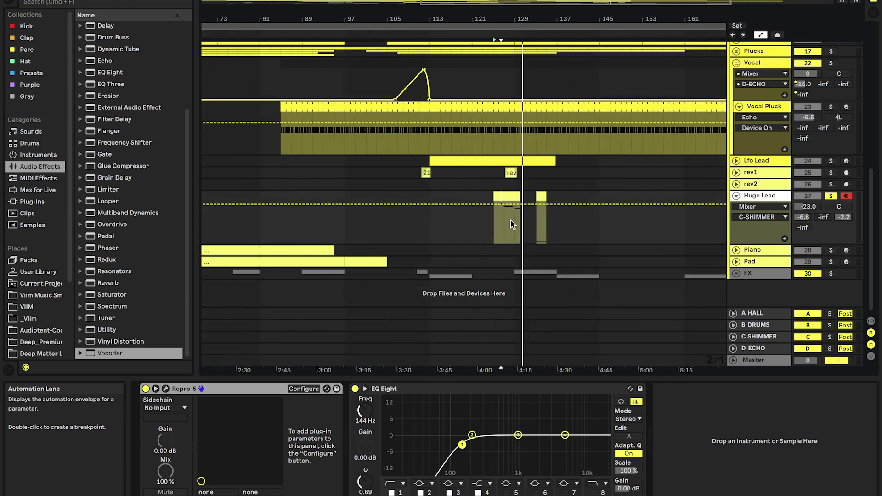
pyautogui.scroll(2, 516, 231)
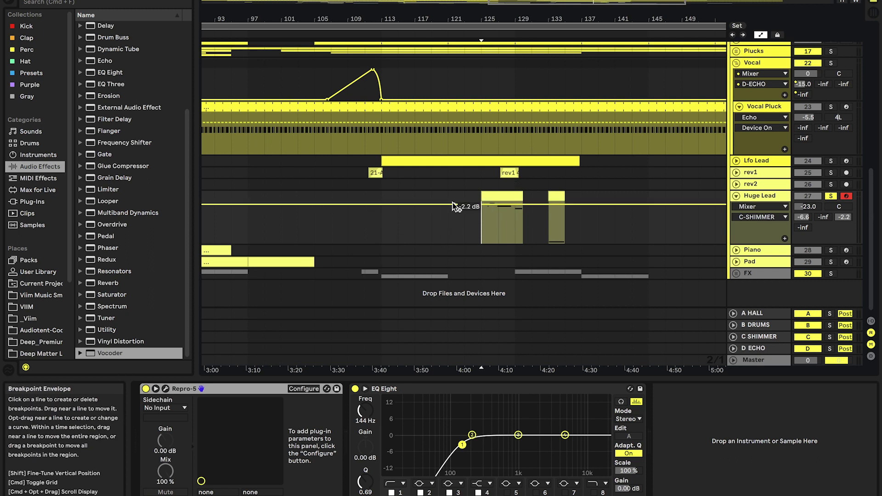
# Unsolo the Huge Lead track
pyautogui.click(831, 198)
pyautogui.scroll(1, 624, 220)
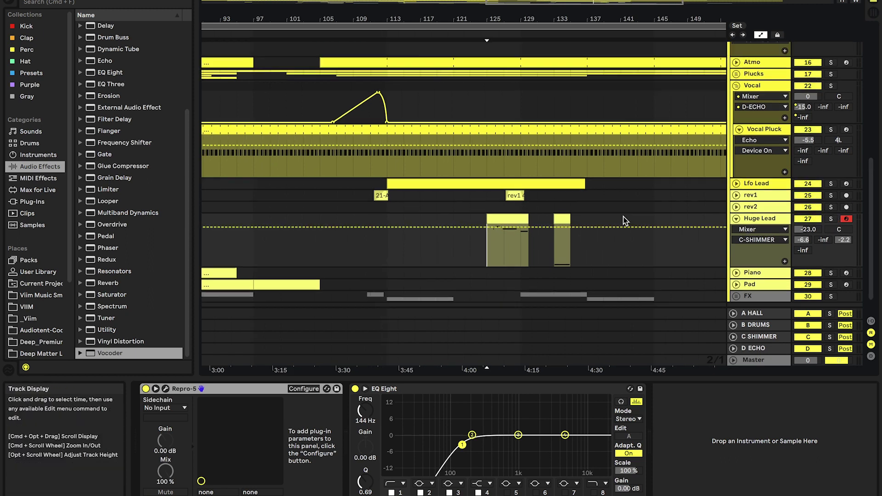
pyautogui.scroll(2, 624, 221)
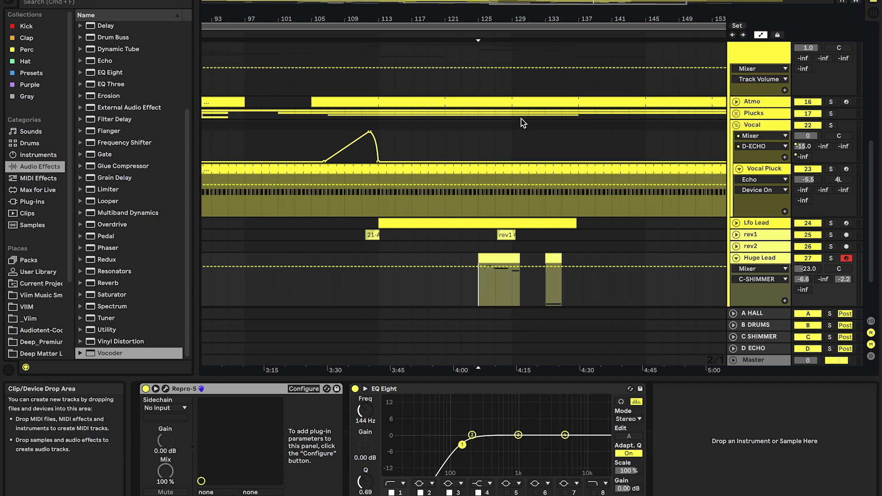
pyautogui.scroll(1, 521, 118)
pyautogui.scroll(-3, 520, 138)
# Unfold Lfo Lead, examine the notes of its clip at bar 113, and return to its device chain
pyautogui.click(760, 202)
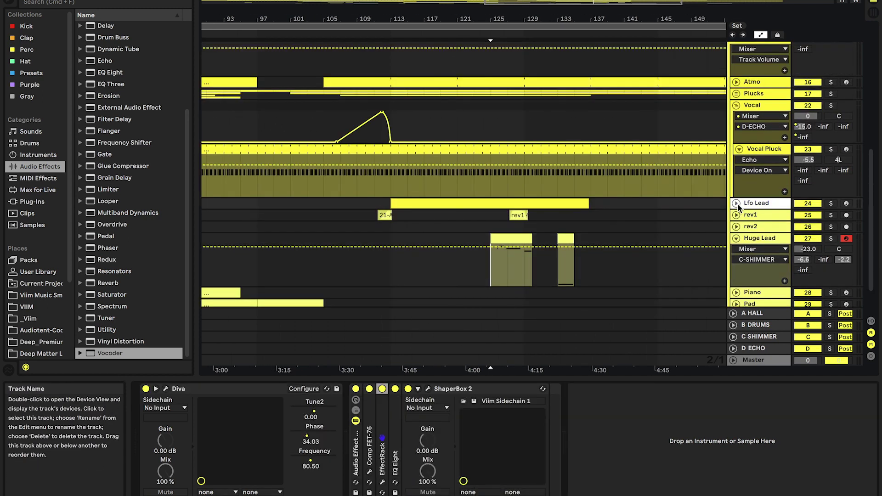
pyautogui.click(736, 203)
pyautogui.doubleClick(553, 204)
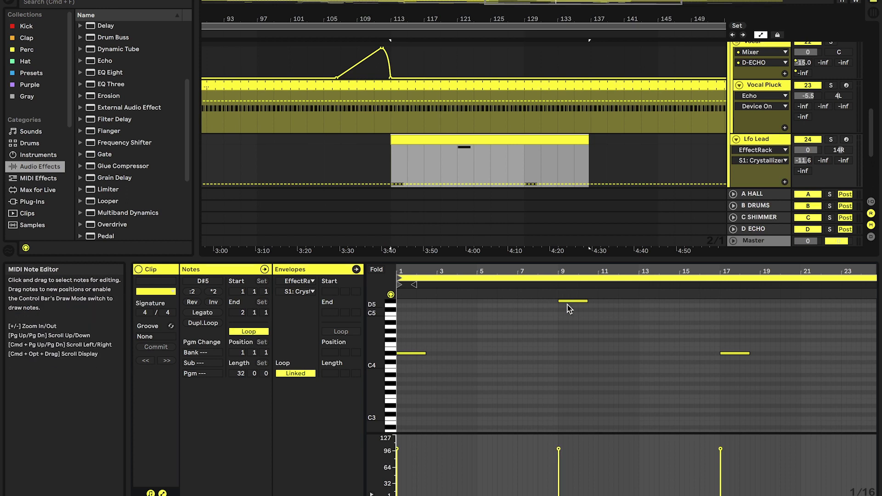
pyautogui.click(747, 137)
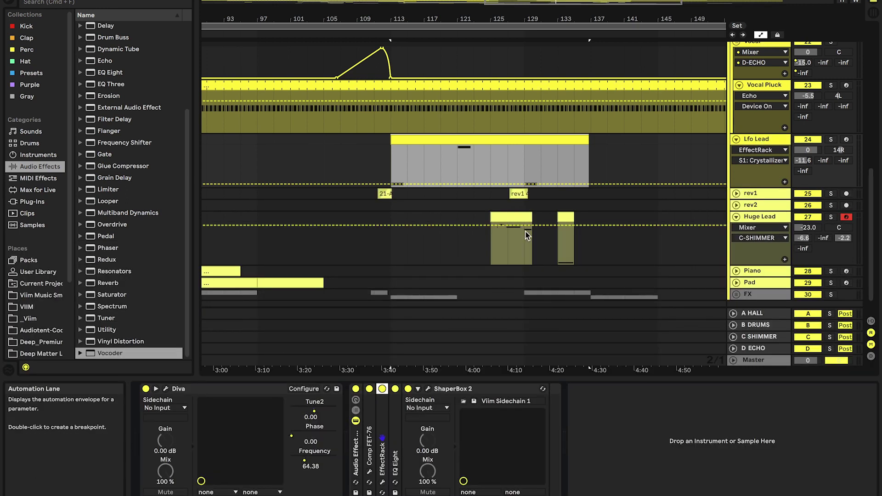
# Play the full arrangement from Huge Lead's first clip at bar 125 with that track's devices displayed
pyautogui.click(488, 252)
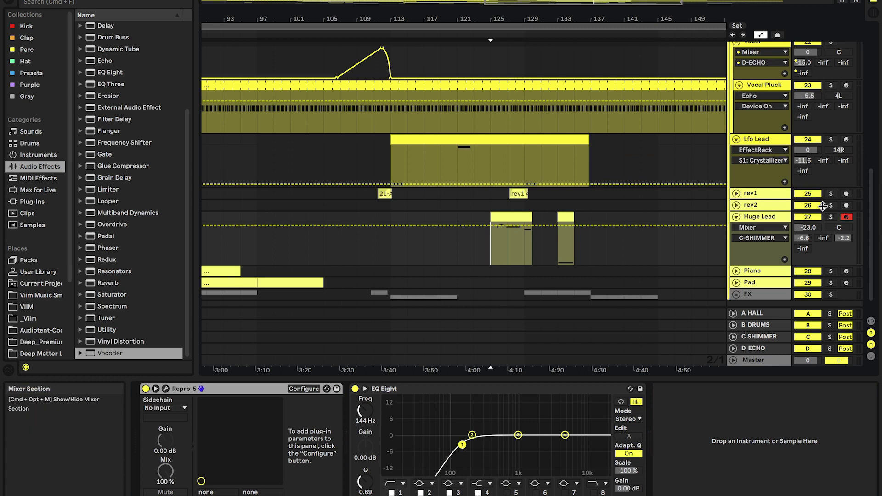
pyautogui.press('space')
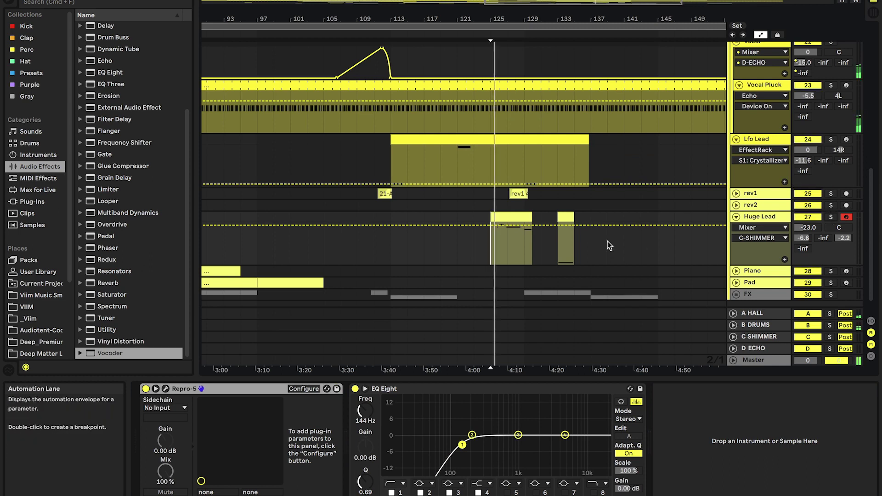
pyautogui.click(759, 221)
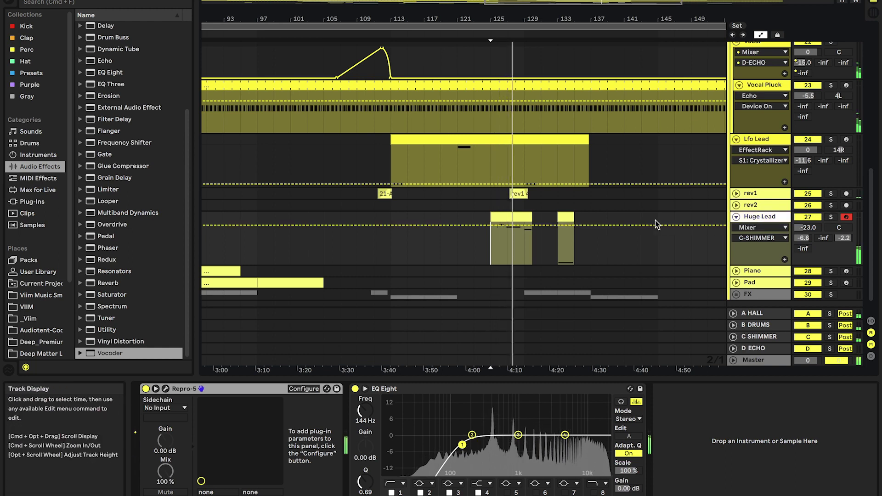
pyautogui.scroll(1, 657, 225)
# Examine the notes in Huge Lead's first clip during playback, and return to the track's device chain
pyautogui.click(523, 243)
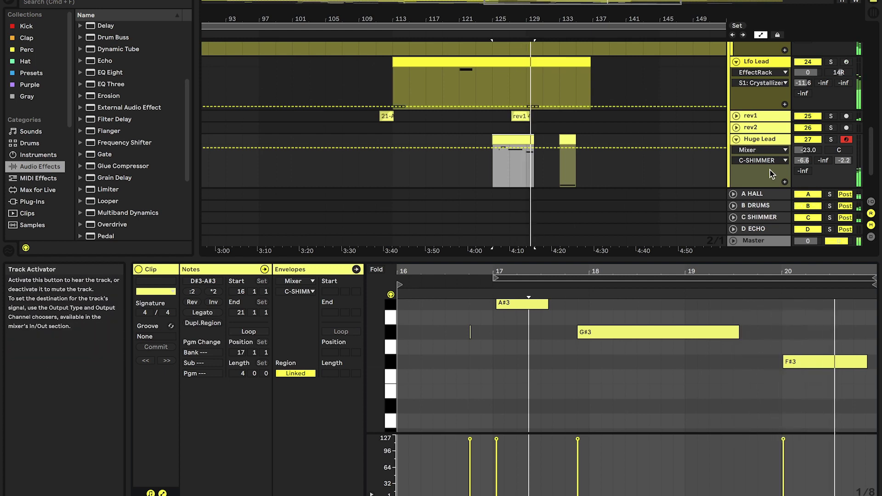
pyautogui.doubleClick(761, 141)
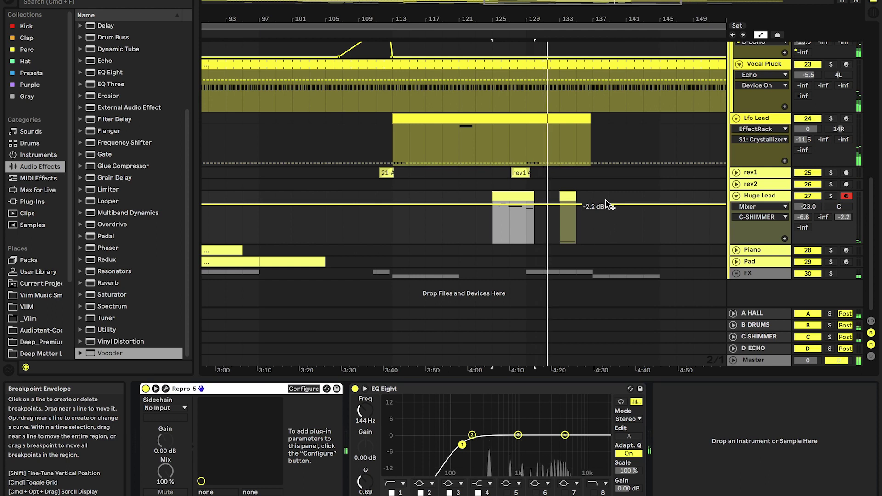
pyautogui.click(831, 196)
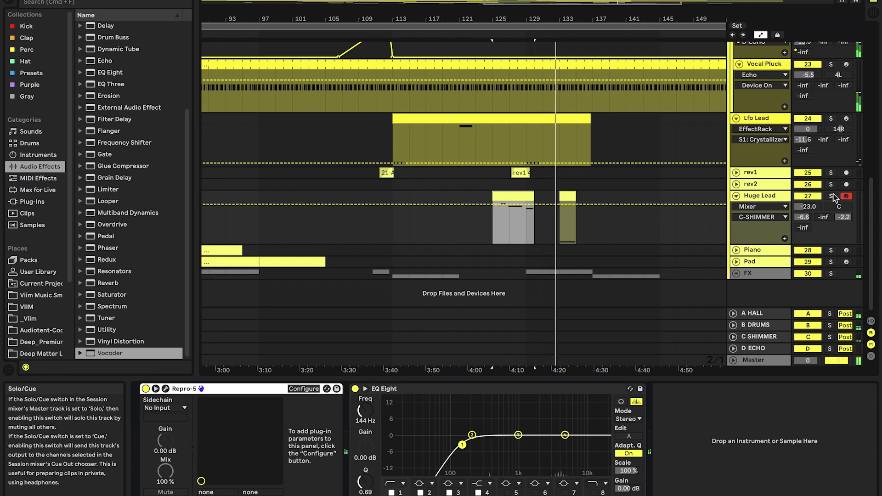
pyautogui.click(831, 196)
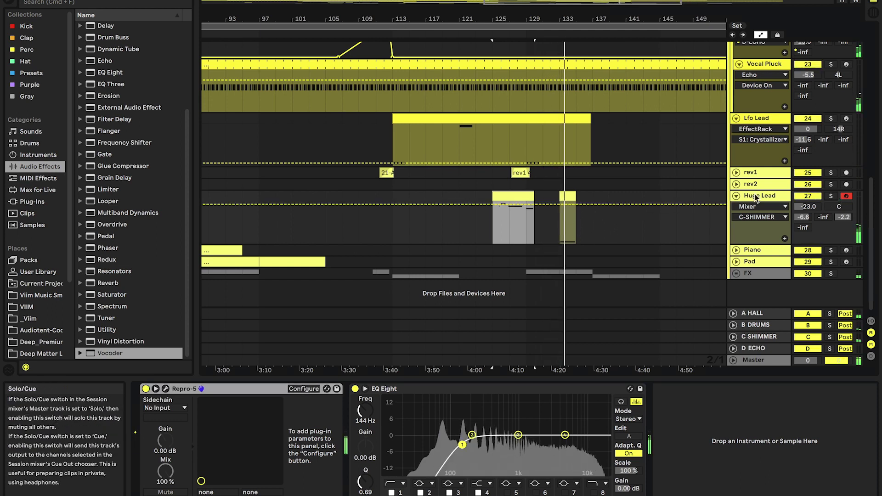
# Select the second Huge Lead clip at bar 133 and continue listening with the wider arrangement in view
pyautogui.doubleClick(571, 196)
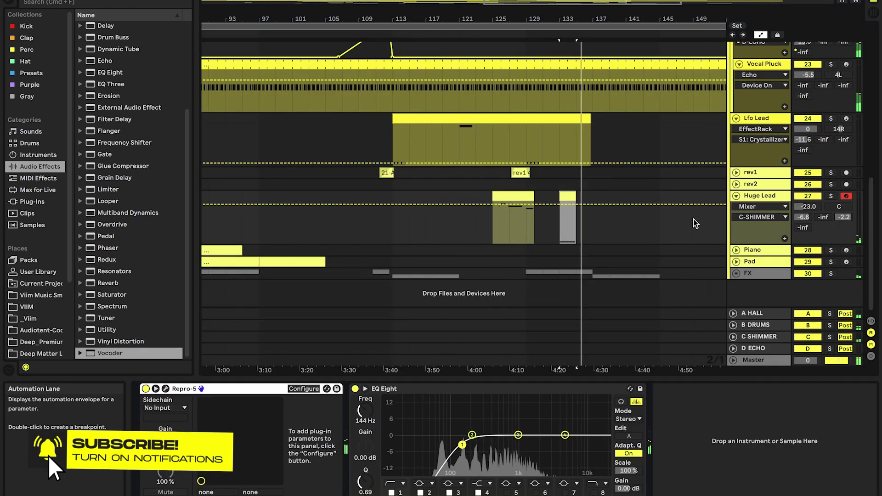
pyautogui.scroll(-1, 698, 219)
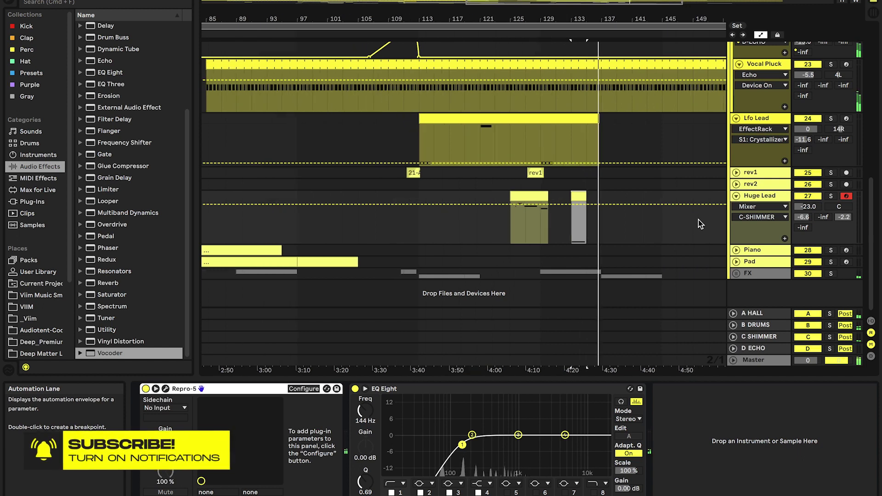
pyautogui.scroll(-3, 698, 220)
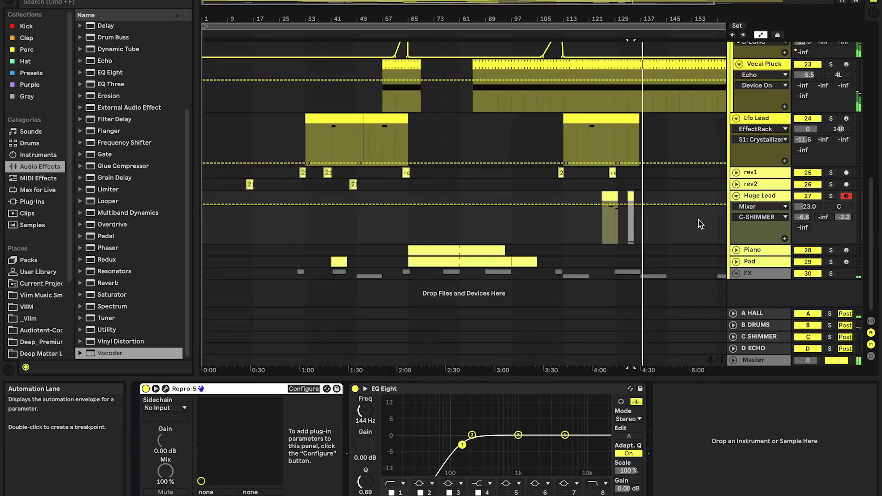
# Fold the Huge Lead and Lfo Lead tracks, and place the playback start at bar 65
pyautogui.click(736, 195)
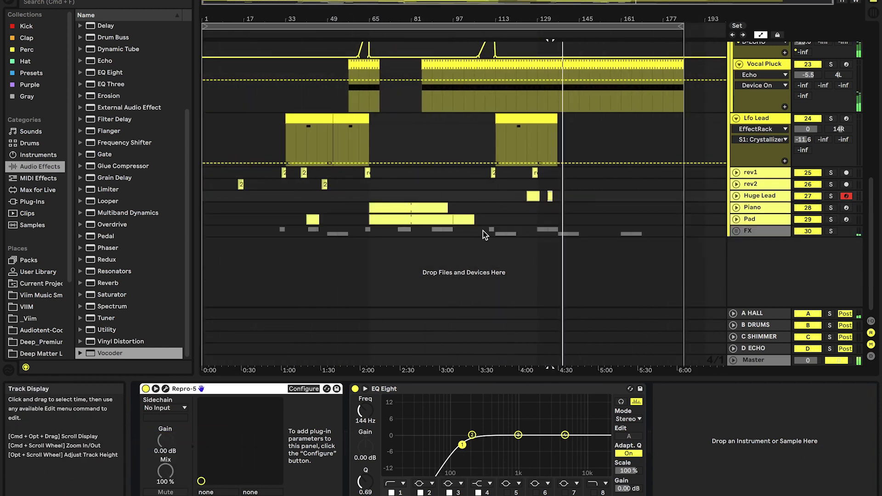
pyautogui.click(369, 232)
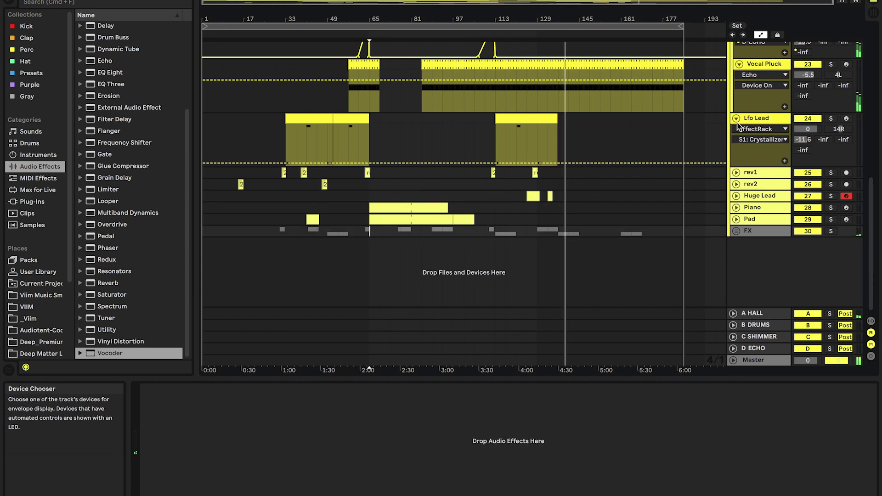
pyautogui.click(736, 119)
# Unfold and solo the Piano track, and inspect the Cinema Layer preset in its Analog Lab instrument
pyautogui.click(758, 165)
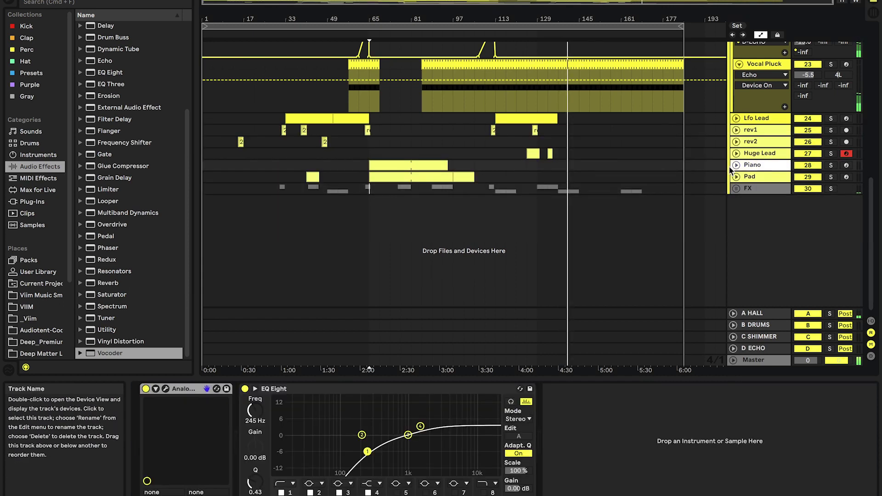
pyautogui.click(736, 165)
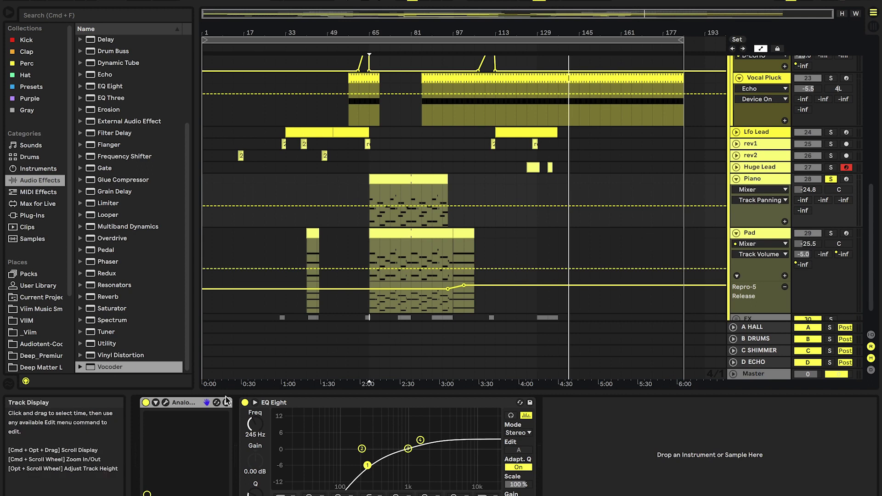
pyautogui.click(166, 402)
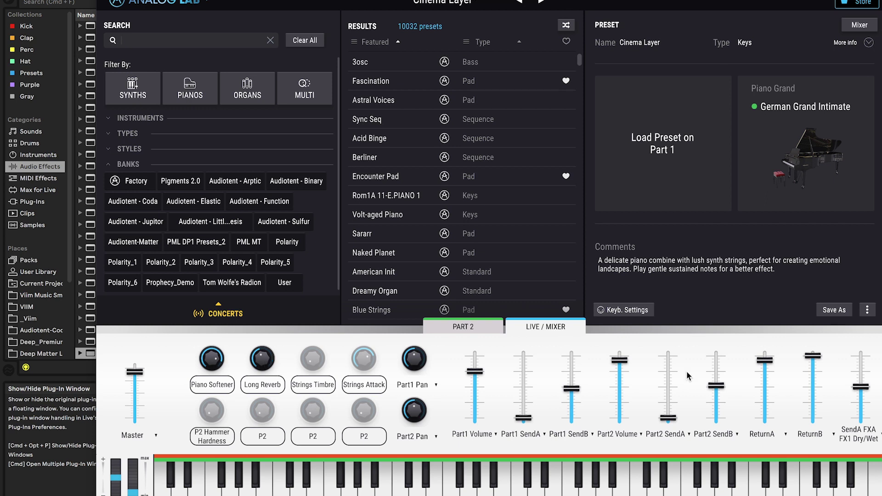
pyautogui.press('super+alt+p')
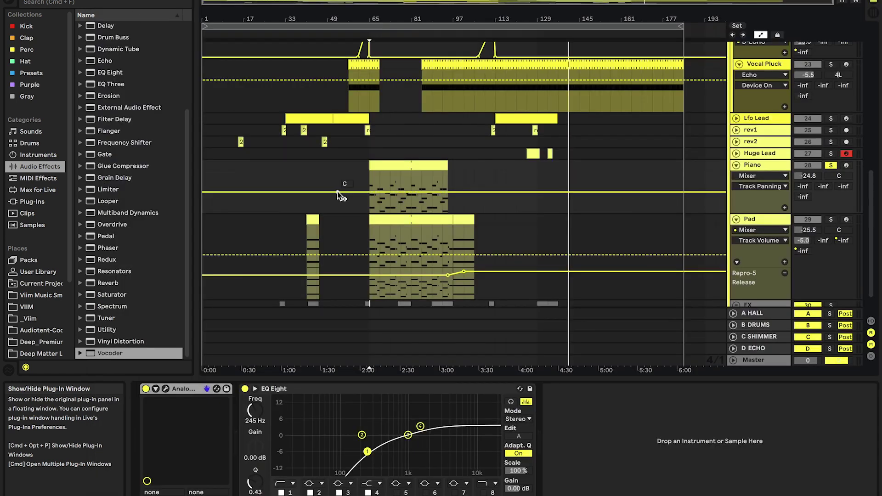
# Open the Piano clip at bar 65, examine its notes during playback, and return to the track's device chain
pyautogui.doubleClick(401, 168)
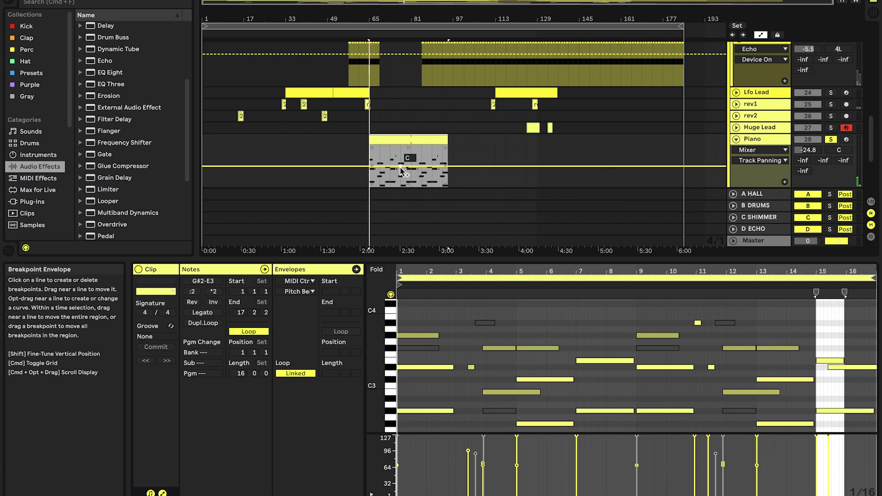
pyautogui.click(472, 385)
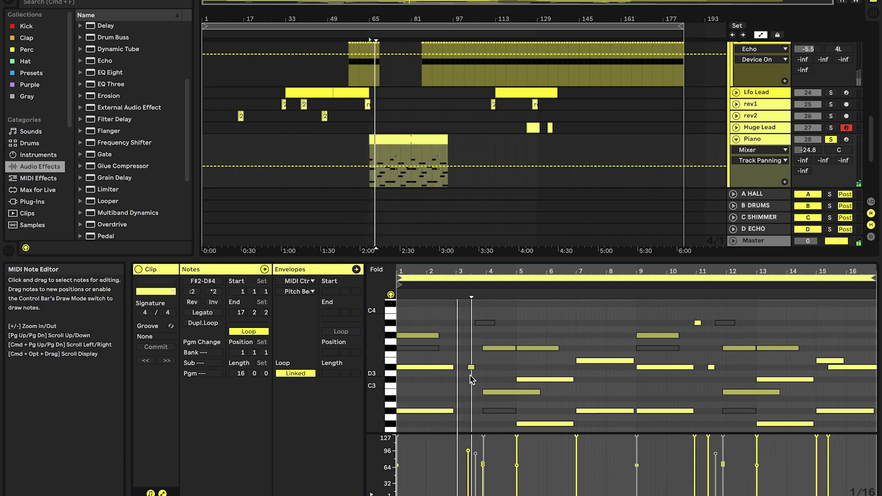
pyautogui.scroll(3, 470, 376)
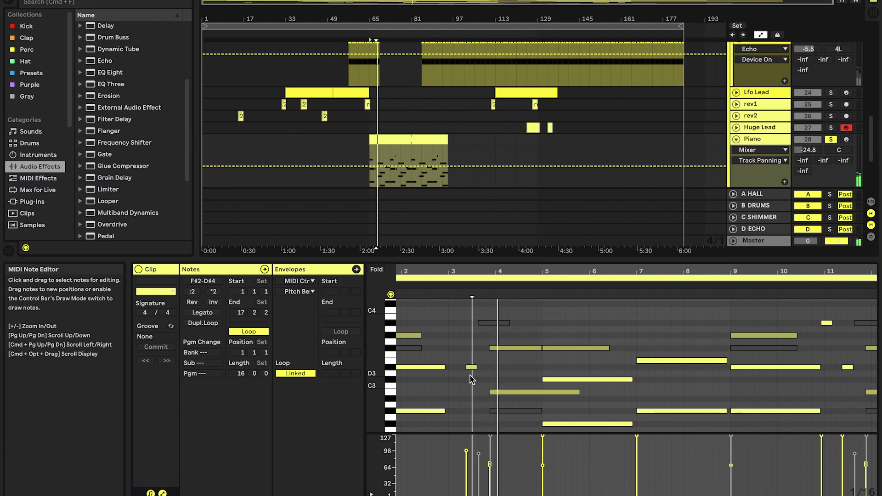
pyautogui.scroll(-3, 470, 376)
pyautogui.scroll(5, 470, 375)
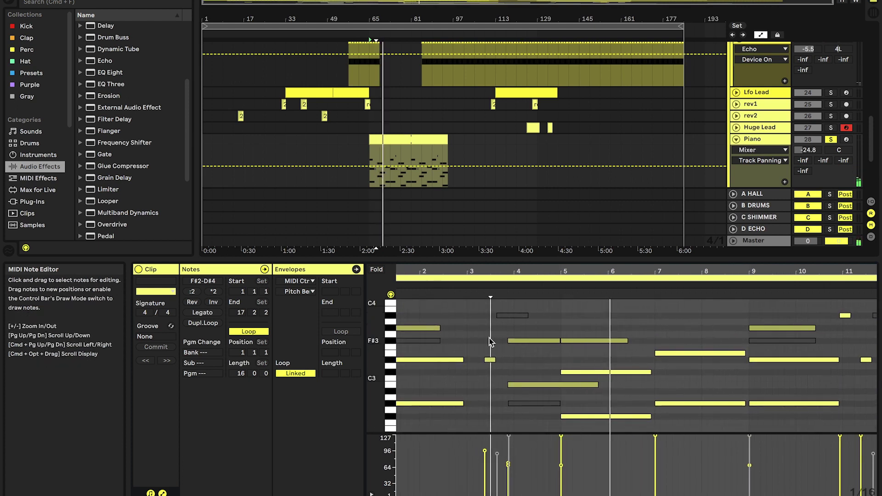
pyautogui.moveTo(380, 357); pyautogui.dragTo(363, 358)
pyautogui.scroll(2, 562, 360)
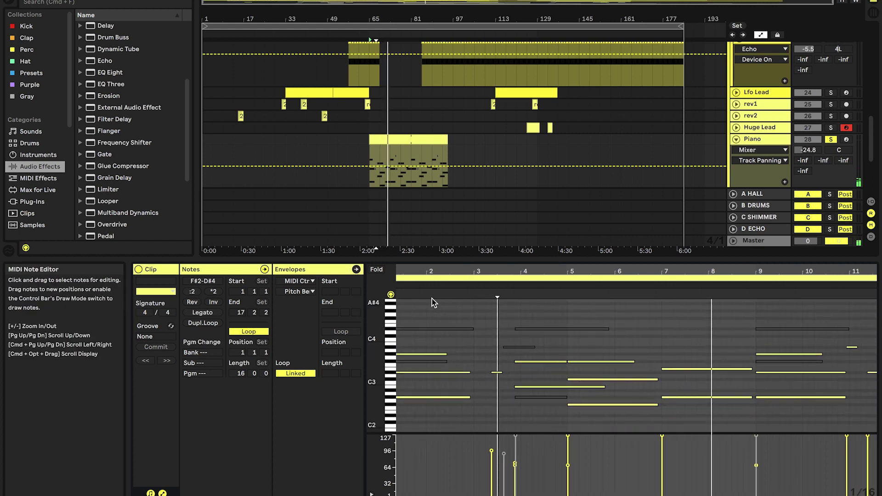
pyautogui.hscroll(3, 505, 354)
pyautogui.scroll(2, 587, 355)
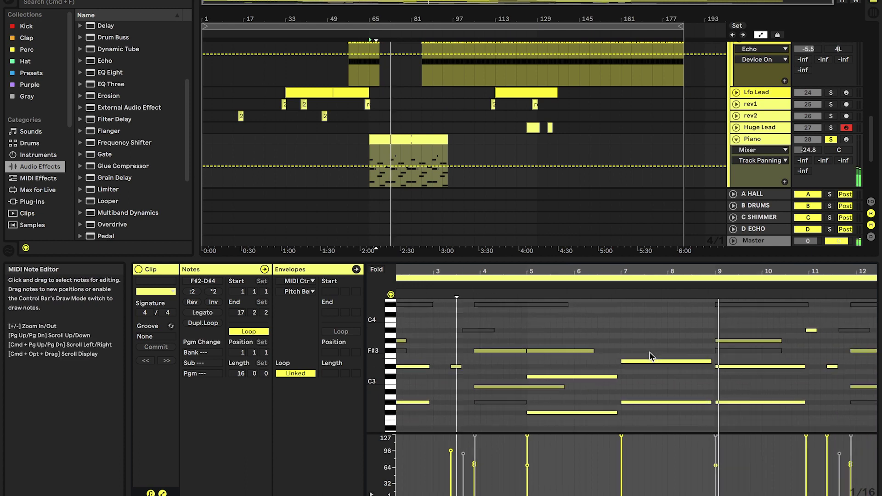
pyautogui.hscroll(3, 652, 357)
pyautogui.scroll(-1, 651, 357)
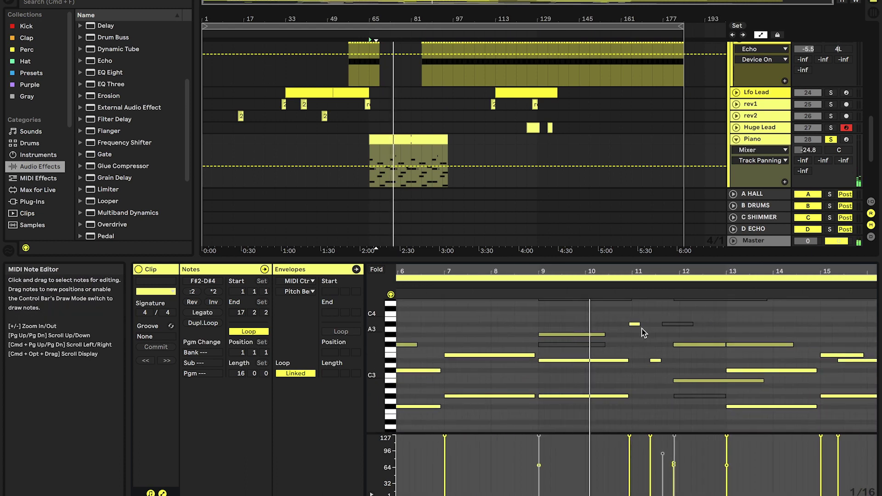
pyautogui.scroll(3, 649, 328)
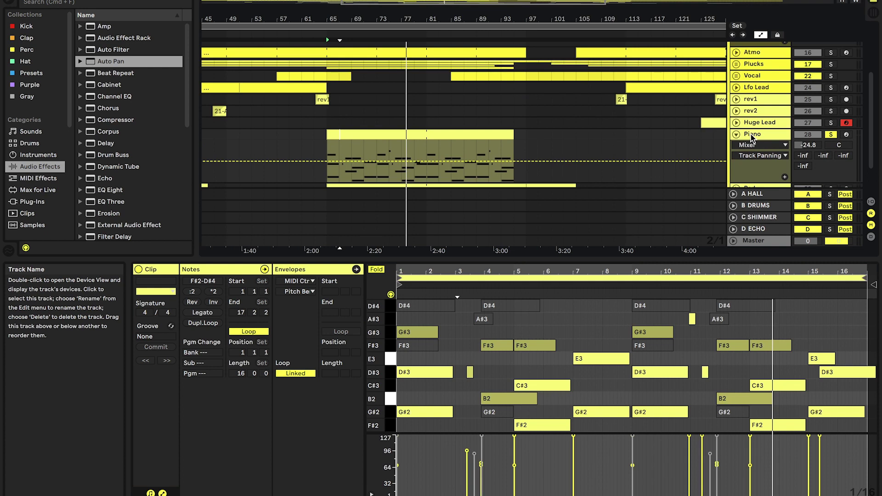
pyautogui.click(773, 137)
pyautogui.doubleClick(773, 137)
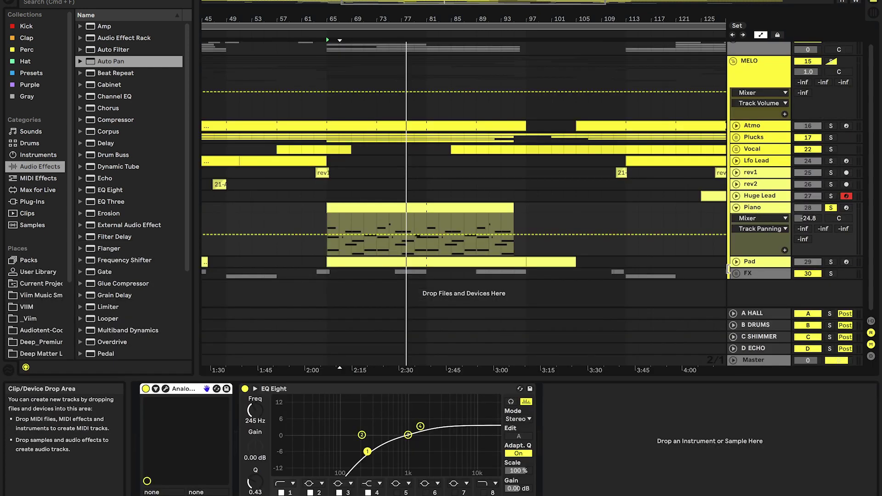
# Unfold and solo the Pad track, and place the playback start at bar 65
pyautogui.click(736, 261)
pyautogui.click(762, 262)
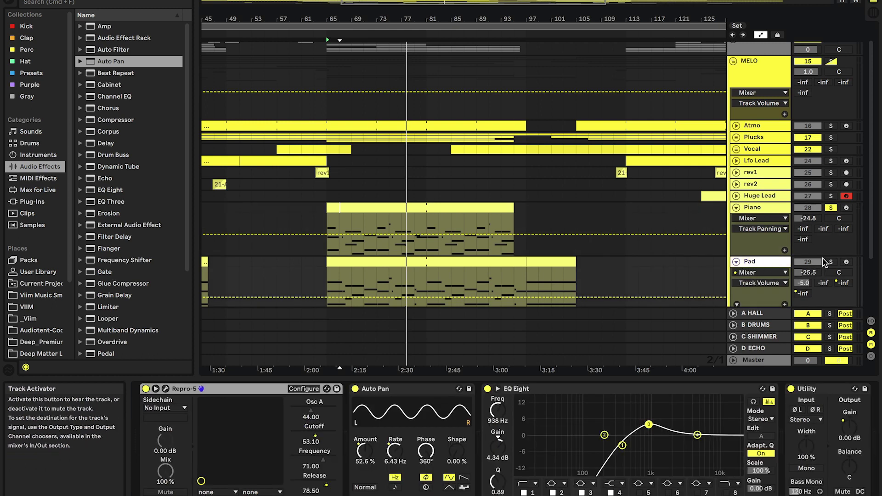
pyautogui.click(830, 262)
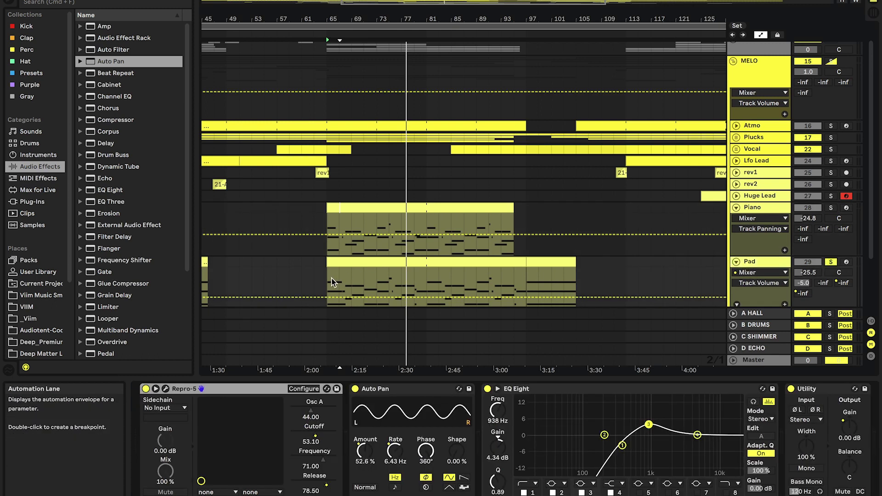
pyautogui.press('space')
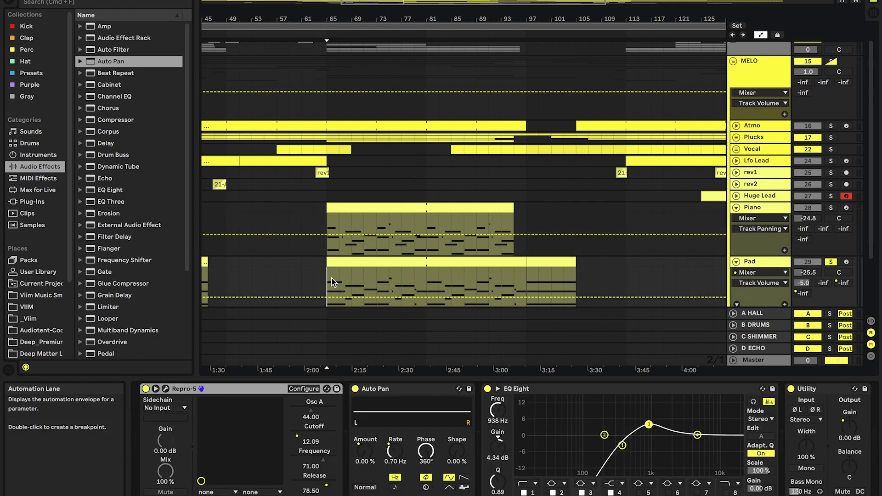
# Open the Pad's Repro-5 instrument, inspect its AT Pad – Darko preset and effects, and close the plug-in window
pyautogui.click(165, 389)
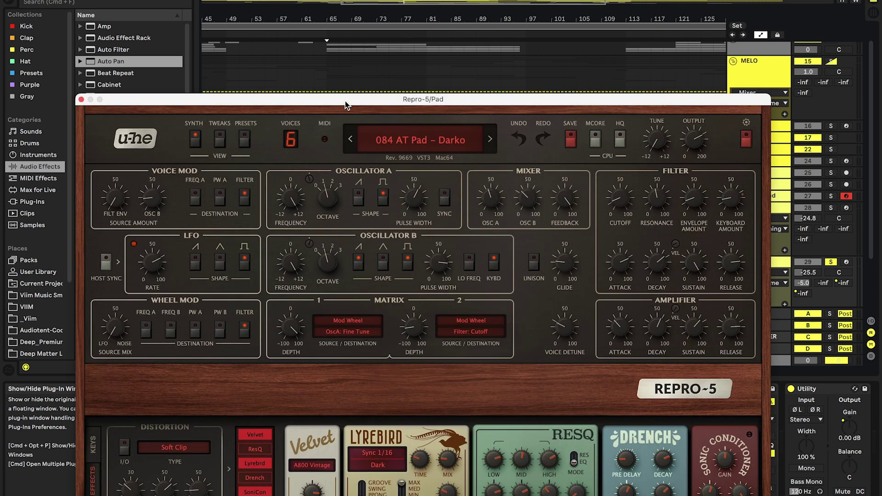
pyautogui.moveTo(346, 104); pyautogui.dragTo(344, 69)
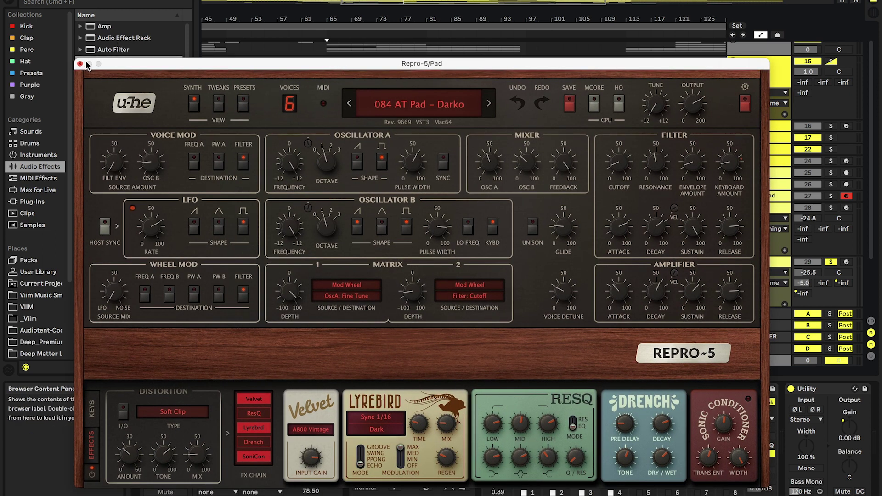
pyautogui.moveTo(152, 64); pyautogui.dragTo(149, 37)
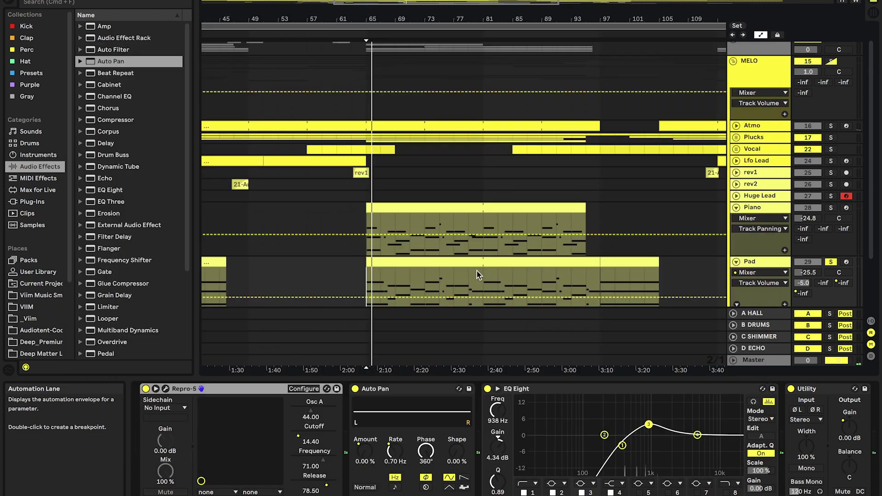
# Play the Pad from bar 81, examine the notes of its clip at bar 65, and return to the device chain
pyautogui.click(478, 270)
pyautogui.press('space')
pyautogui.hscroll(2, 478, 270)
pyautogui.hscroll(2, 478, 275)
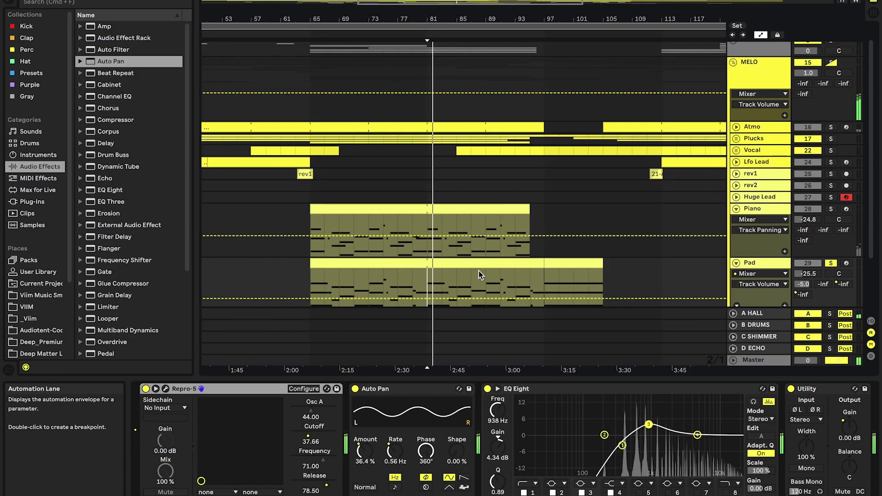
pyautogui.scroll(-3, 459, 248)
pyautogui.doubleClick(445, 213)
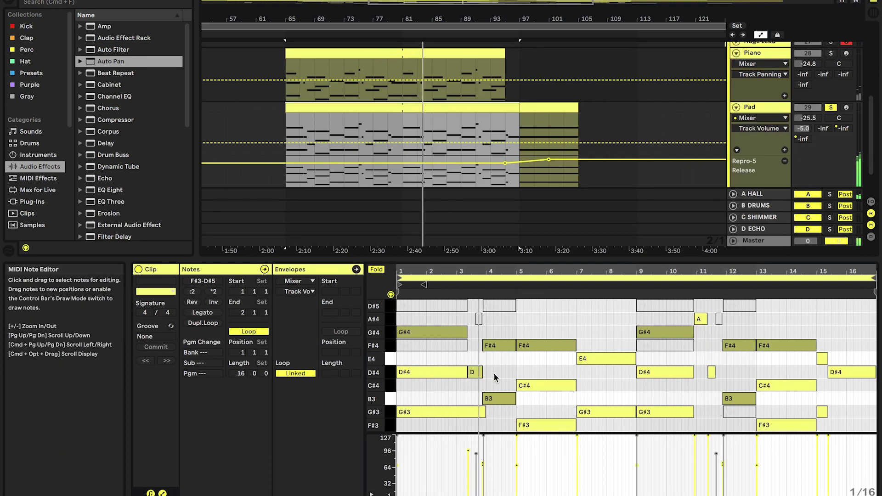
pyautogui.doubleClick(770, 108)
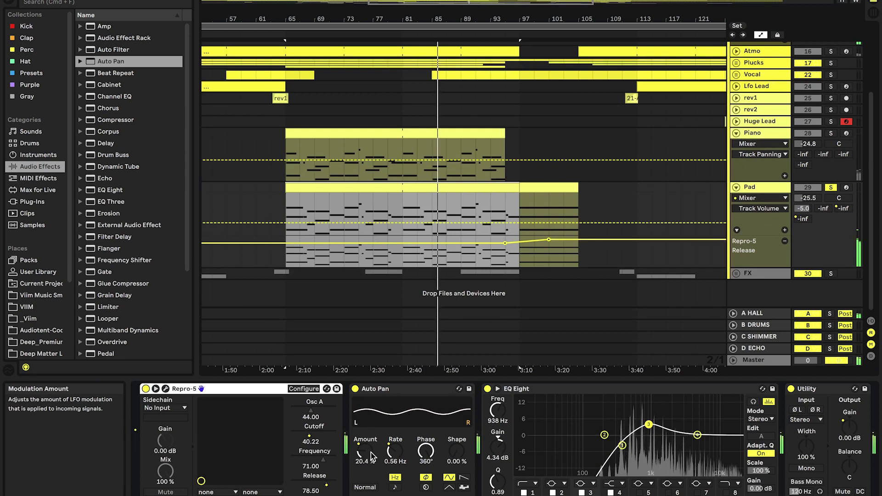
# Show the Pad's Auto Pan Amount and Frequency automation, with Frequency in a separate lane, and examine the curves up to bar 97
pyautogui.rightClick(371, 453)
pyautogui.click(414, 385)
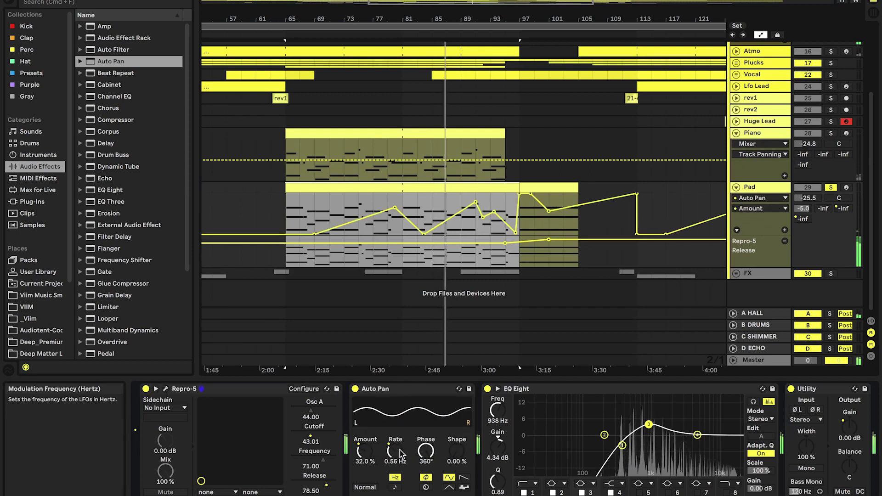
pyautogui.rightClick(401, 455)
pyautogui.click(415, 400)
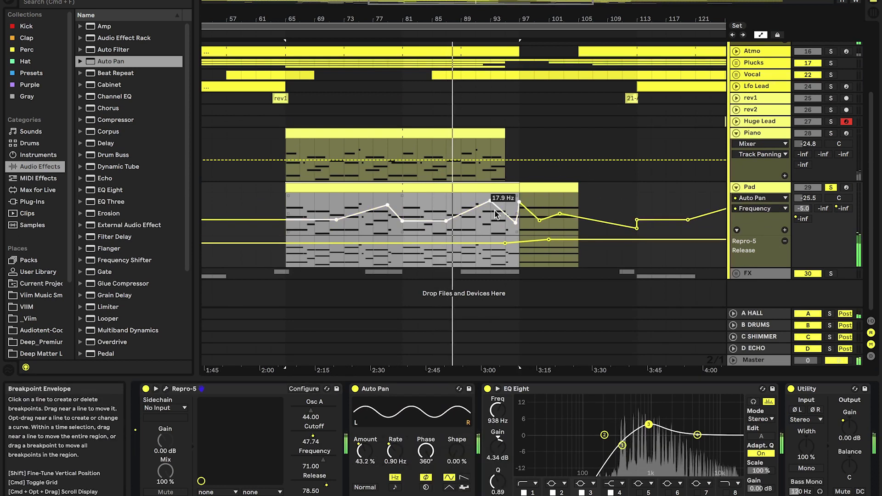
pyautogui.click(785, 229)
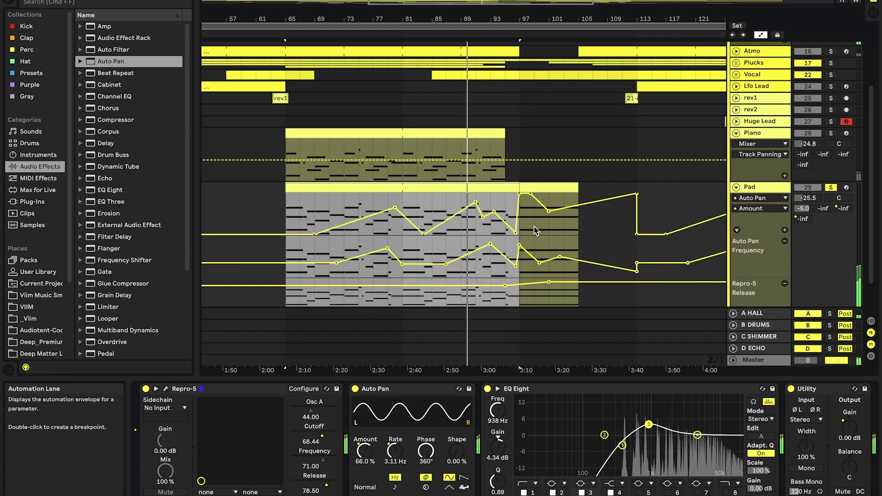
pyautogui.scroll(5, 491, 230)
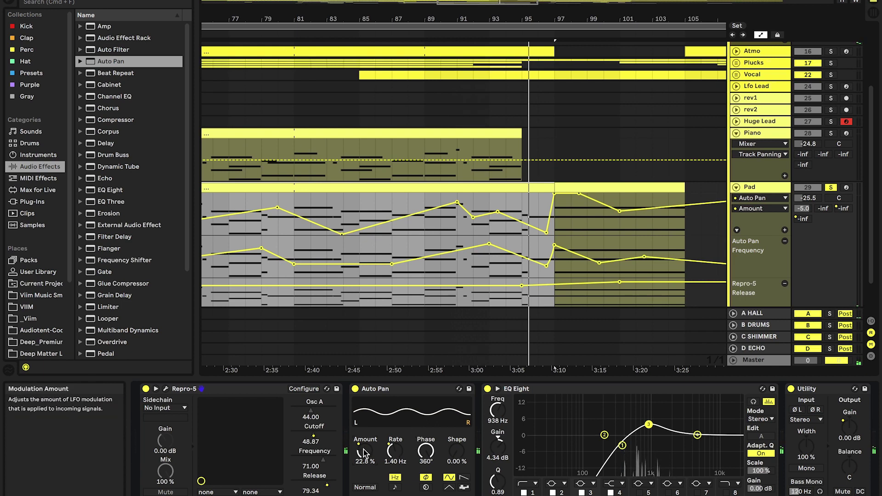
# Check the automation of Auto Pan's Phase and Frequency on the Pad, and place the playback start at bar 90
pyautogui.moveTo(428, 448); pyautogui.dragTo(428, 453)
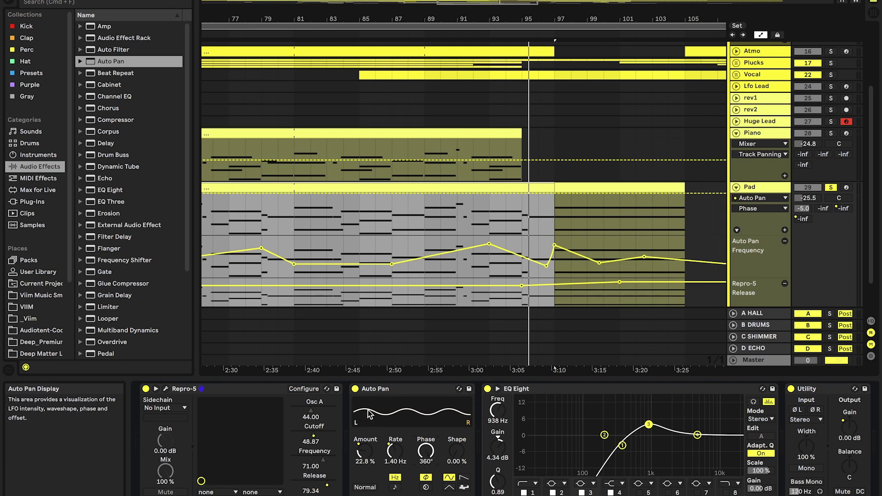
pyautogui.click(396, 451)
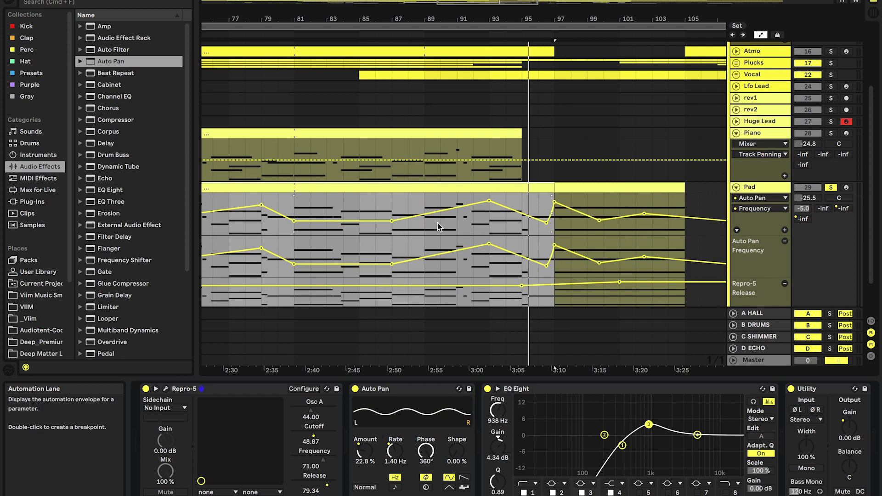
pyautogui.click(440, 222)
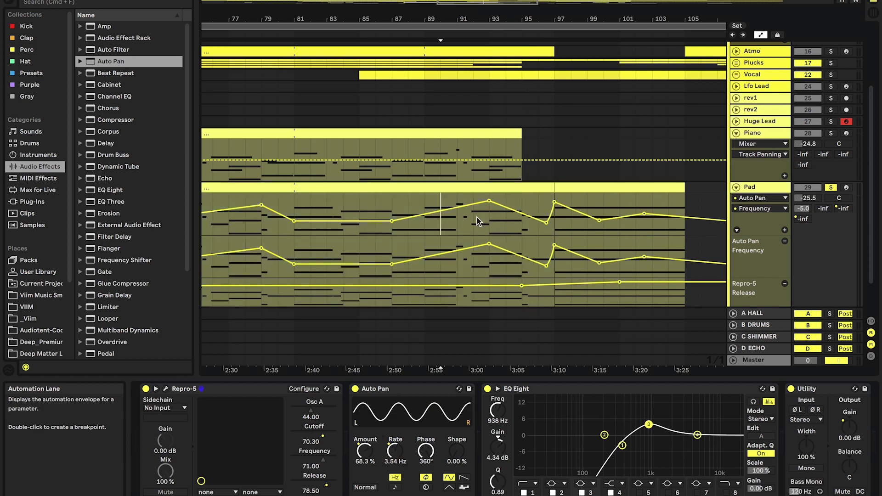
# Display the Pad's Utility Gain automation, followed by its Repro-5 Cutoff automation
pyautogui.hscroll(3, 486, 386)
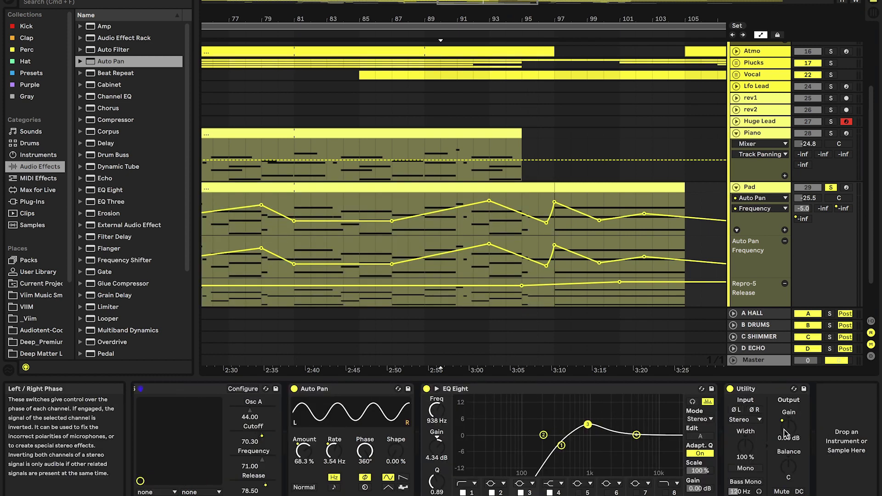
pyautogui.click(794, 438)
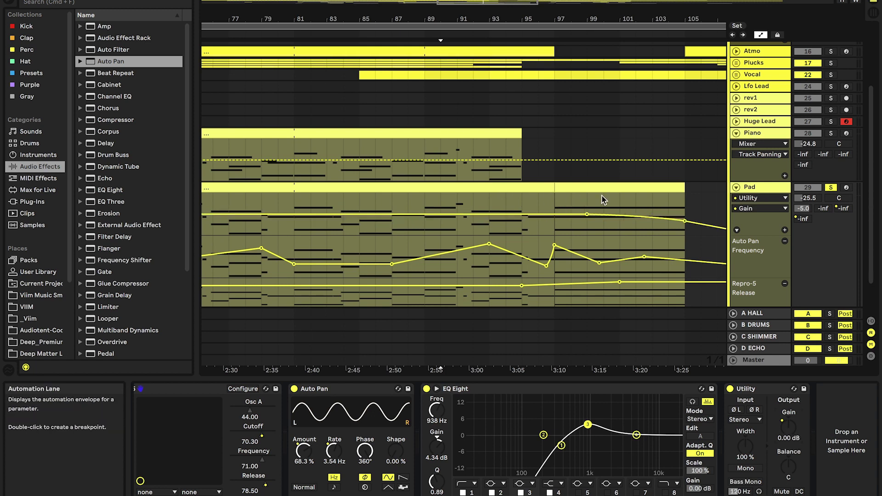
pyautogui.click(262, 441)
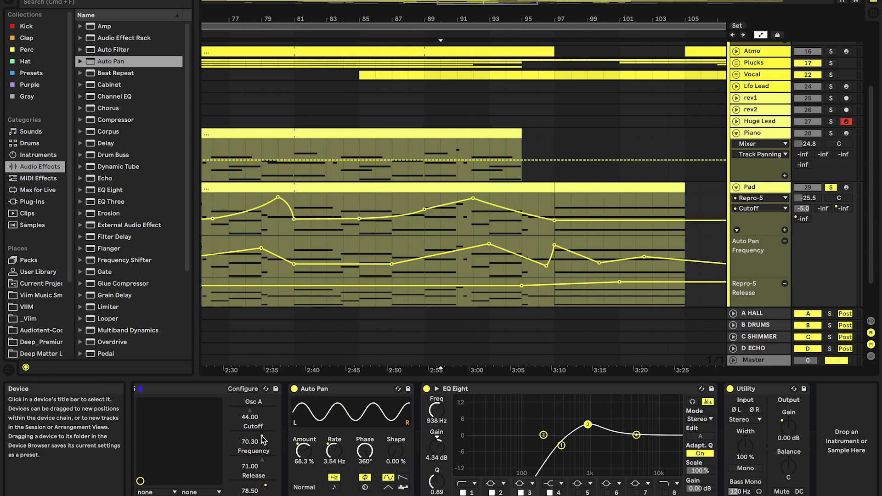
# Play the Pad from bar 97, compare its clip's notes there with those from bar 81, and return to the device chain
pyautogui.click(555, 248)
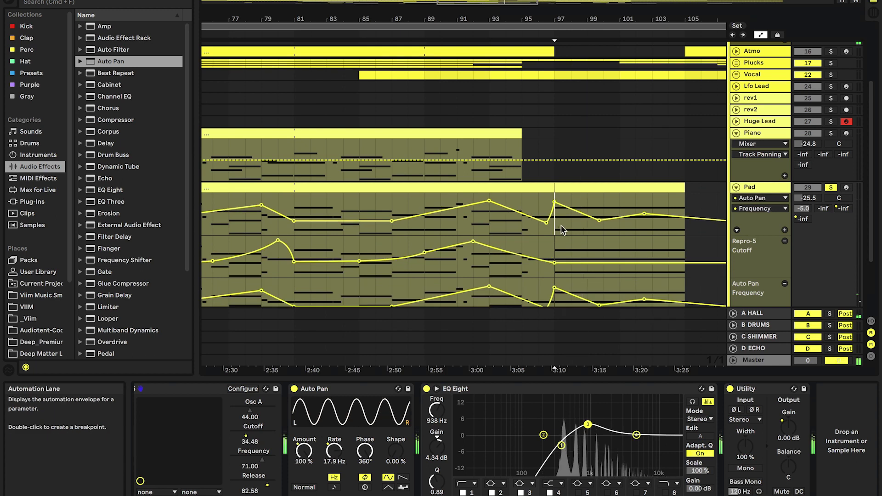
pyautogui.doubleClick(560, 186)
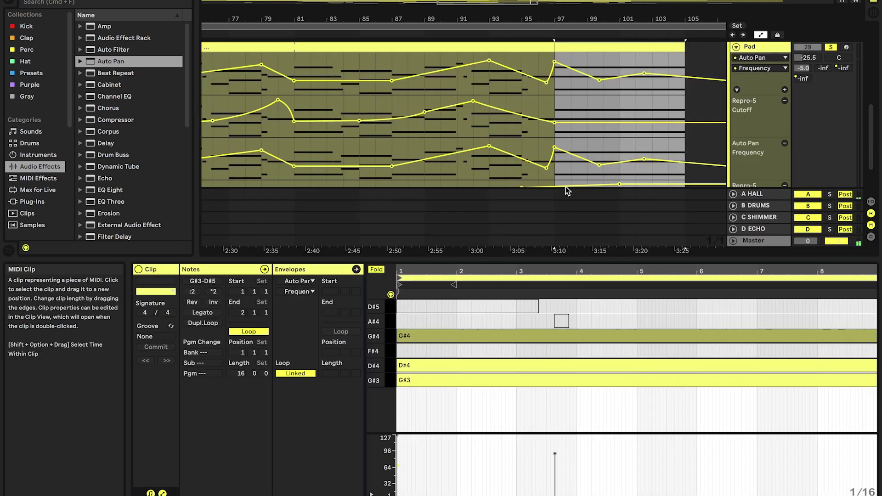
pyautogui.moveTo(313, 74)
pyautogui.mouseDown()
pyautogui.moveTo(295, 71)
pyautogui.moveTo(326, 73)
pyautogui.mouseUp()
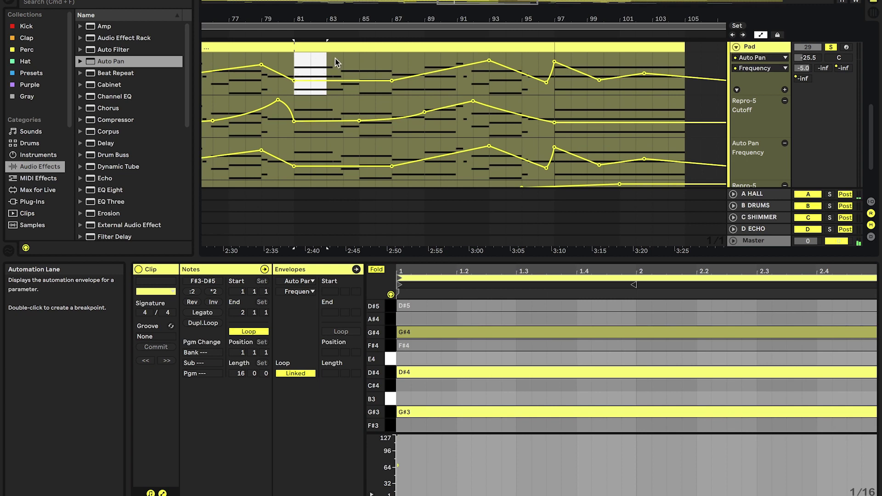
pyautogui.doubleClick(757, 49)
pyautogui.click(554, 149)
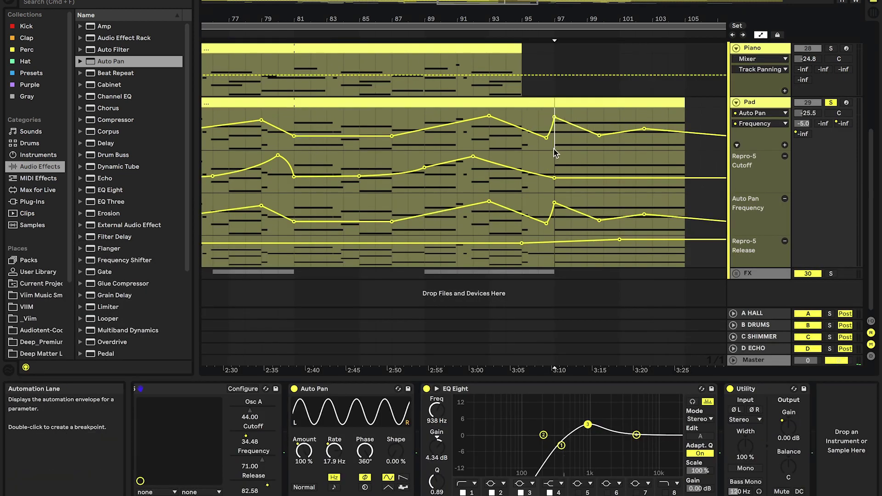
# Deactivate the Pad clip that starts at bar 97
pyautogui.scroll(5, 553, 150)
pyautogui.scroll(1, 553, 149)
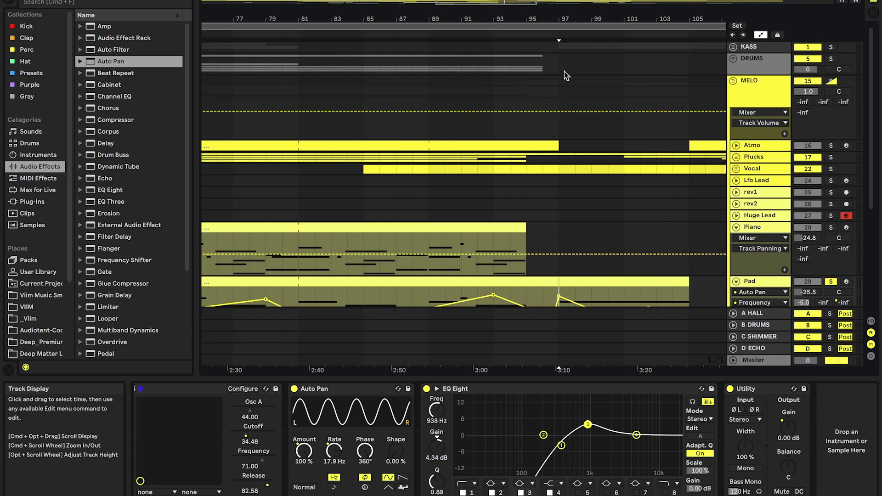
pyautogui.scroll(-5, 563, 78)
pyautogui.click(536, 225)
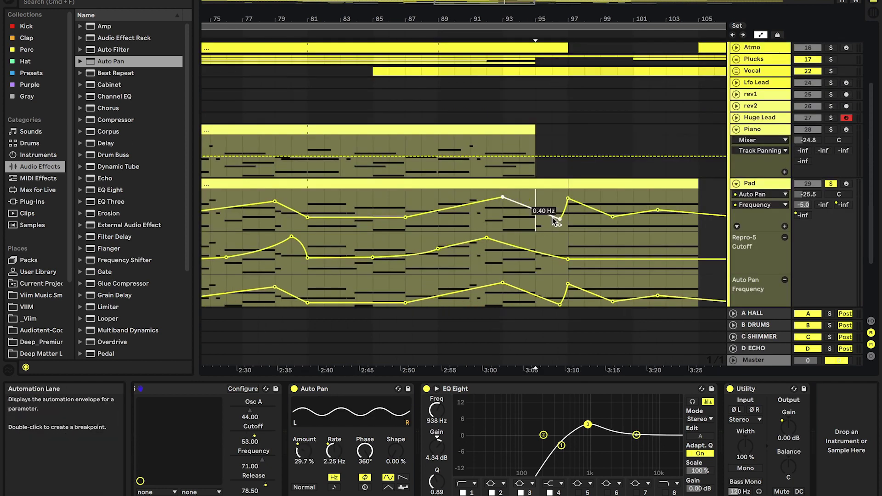
pyautogui.click(600, 187)
pyautogui.press('0')
# Unsolo the Pad track and play the transition with all melodic tracks from bar 94
pyautogui.click(309, 196)
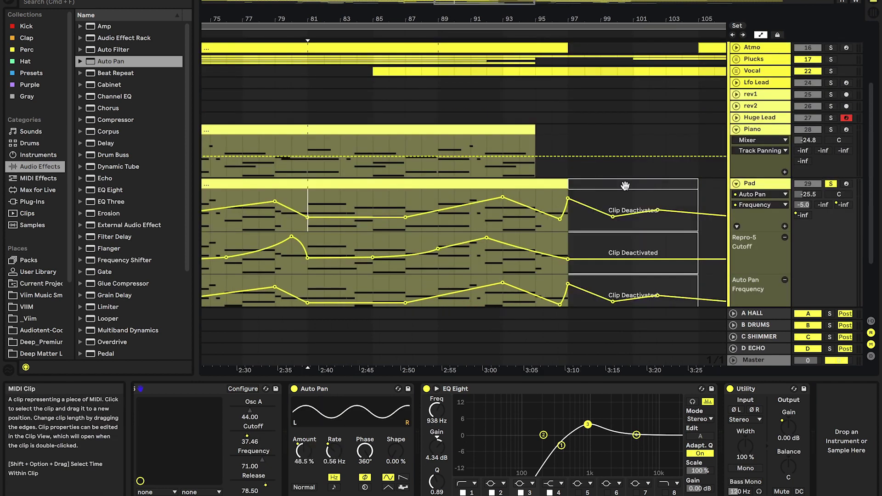
pyautogui.moveTo(310, 196); pyautogui.dragTo(553, 197)
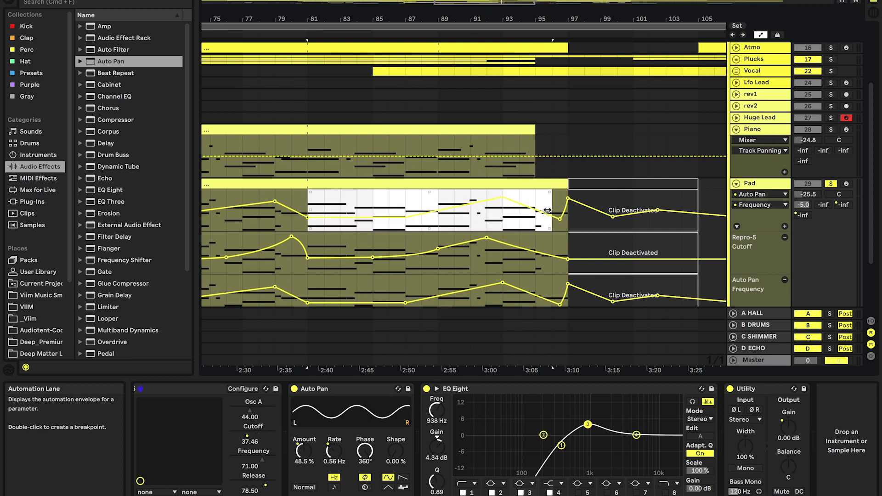
pyautogui.hscroll(2, 560, 190)
pyautogui.scroll(-1, 561, 190)
pyautogui.click(474, 219)
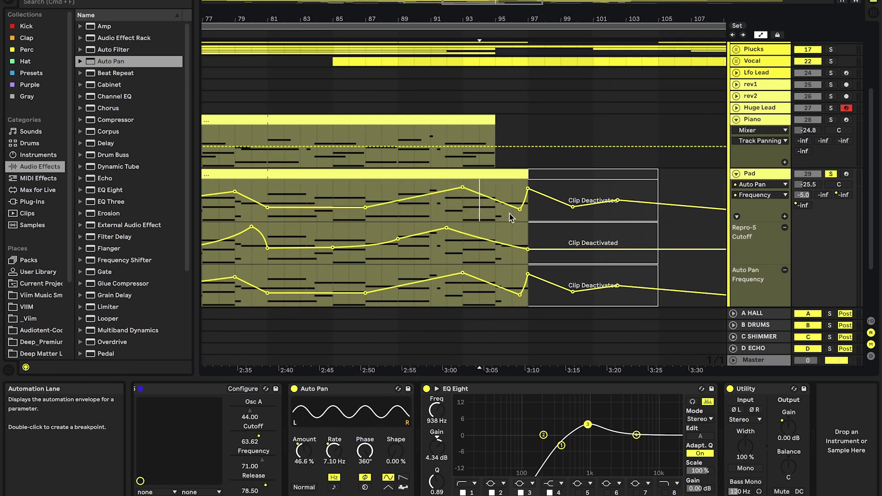
pyautogui.click(831, 174)
pyautogui.press('space')
pyautogui.moveTo(596, 207)
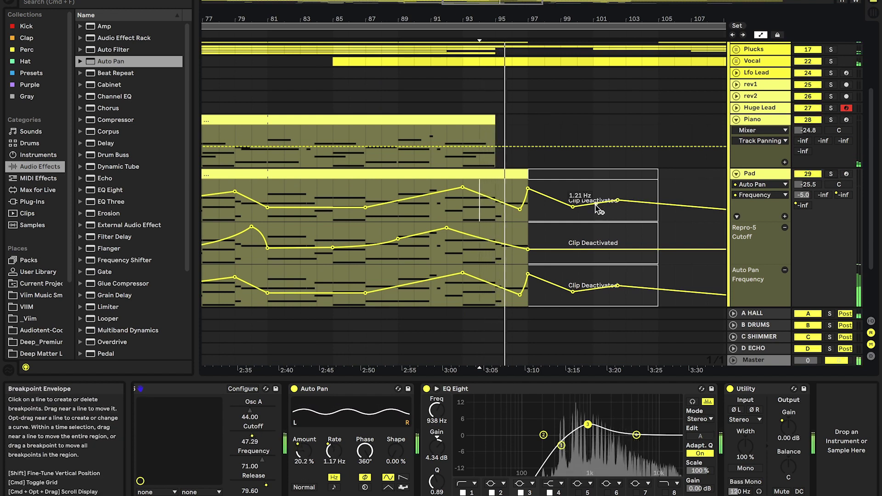
# Reactivate the Pad clip at bar 97 and play the transition from bar 95
pyautogui.click(543, 175)
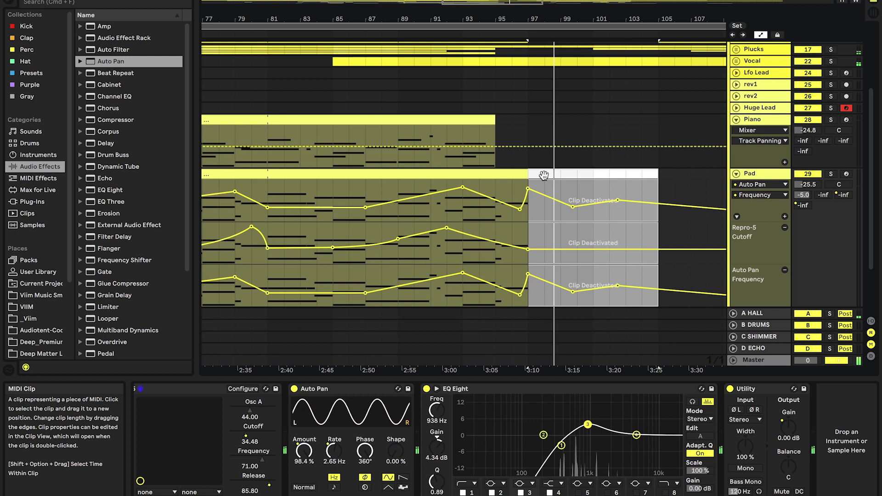
pyautogui.click(495, 214)
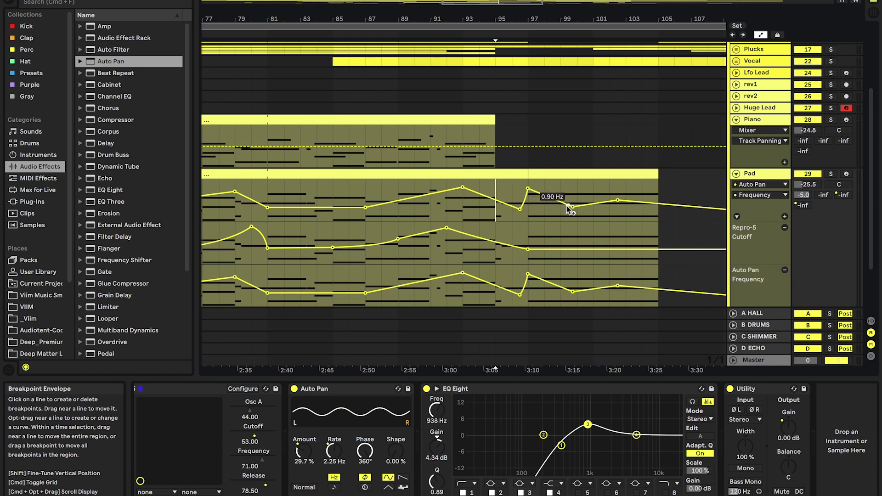
pyautogui.press('space')
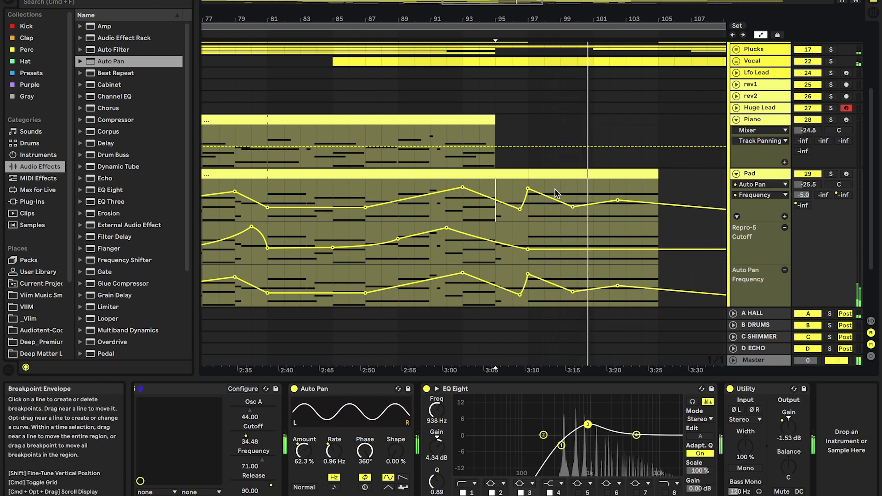
# Unfold the Atmo track in the MELO group while playback continues
pyautogui.scroll(5, 618, 200)
pyautogui.hscroll(3, 618, 201)
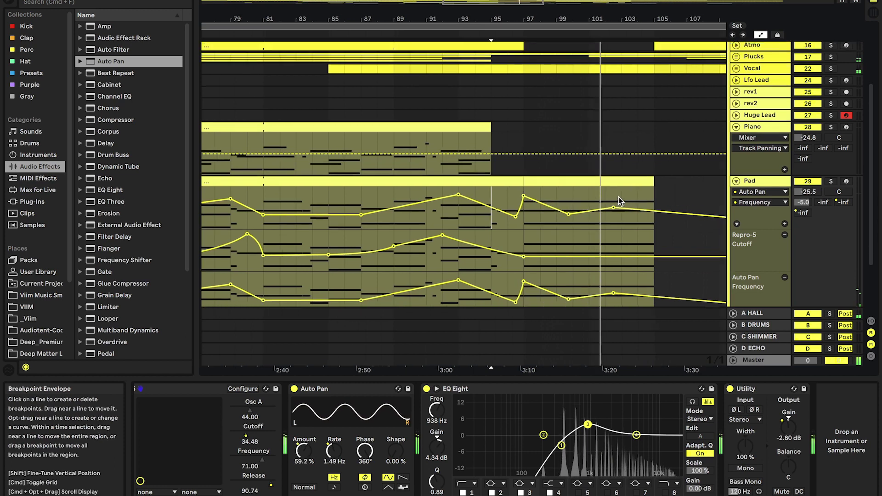
pyautogui.scroll(2, 606, 219)
pyautogui.hscroll(2, 606, 218)
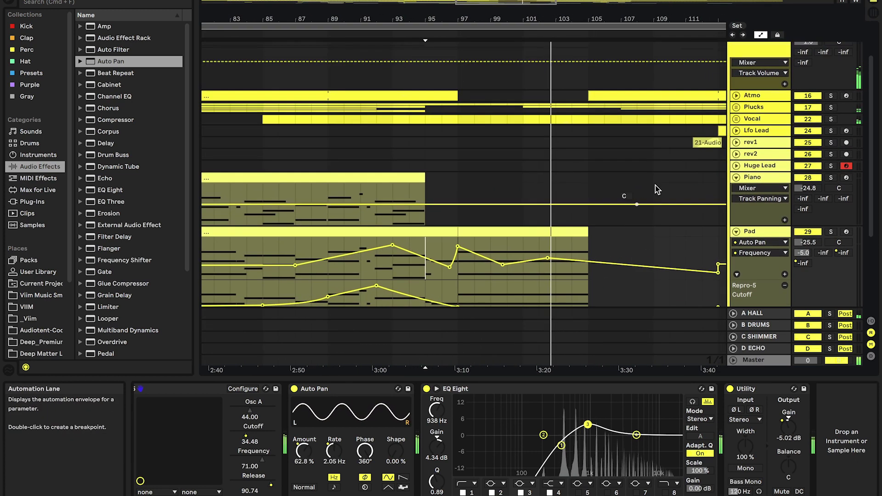
pyautogui.click(736, 95)
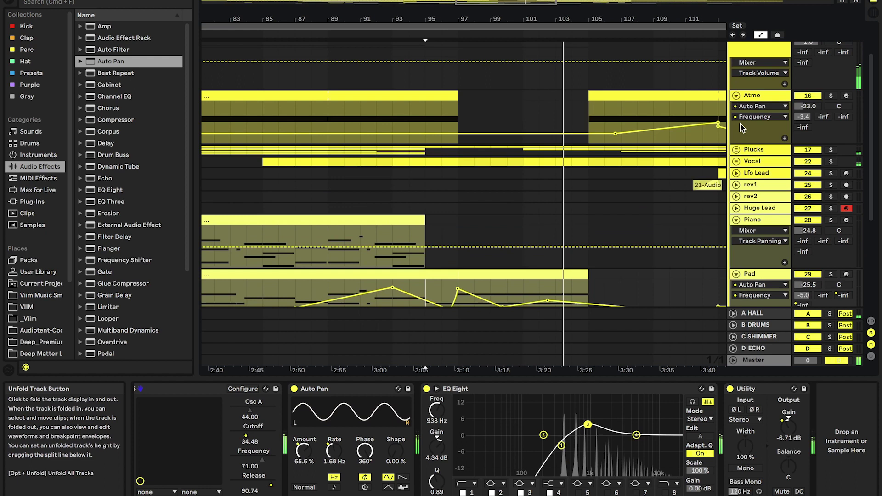
# Fold the Atmo track and unfold the Plucks group to show its four pluck tracks during playback
pyautogui.click(736, 95)
pyautogui.click(736, 106)
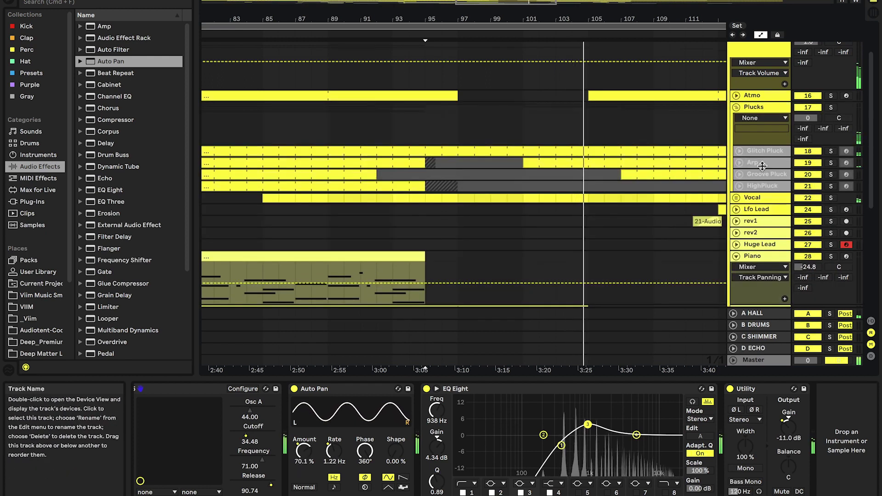
pyautogui.scroll(-4, 606, 295)
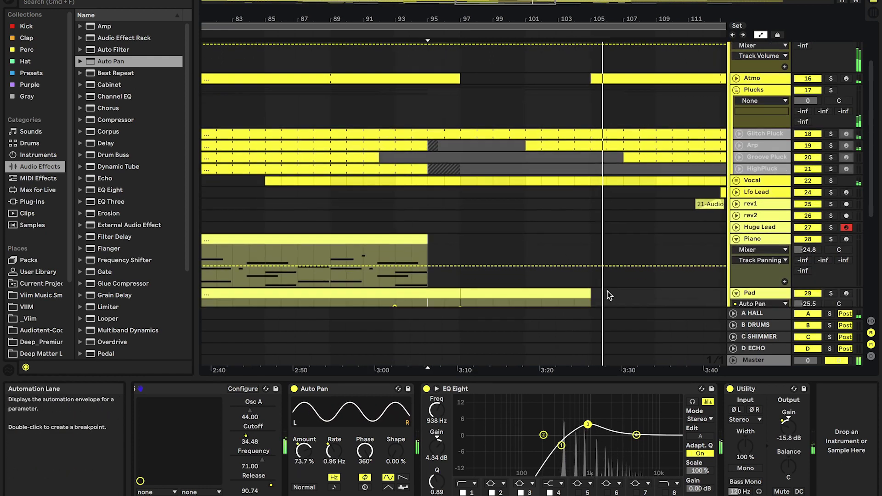
pyautogui.hscroll(1, 633, 199)
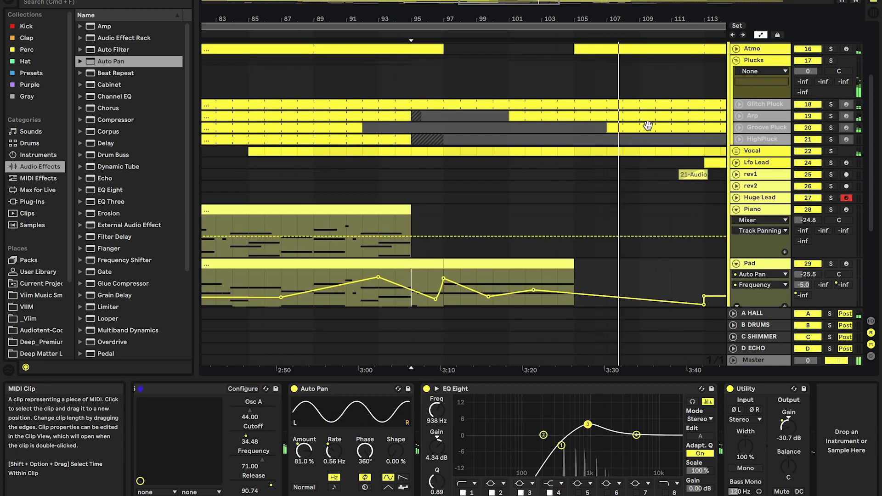
pyautogui.scroll(-3, 670, 124)
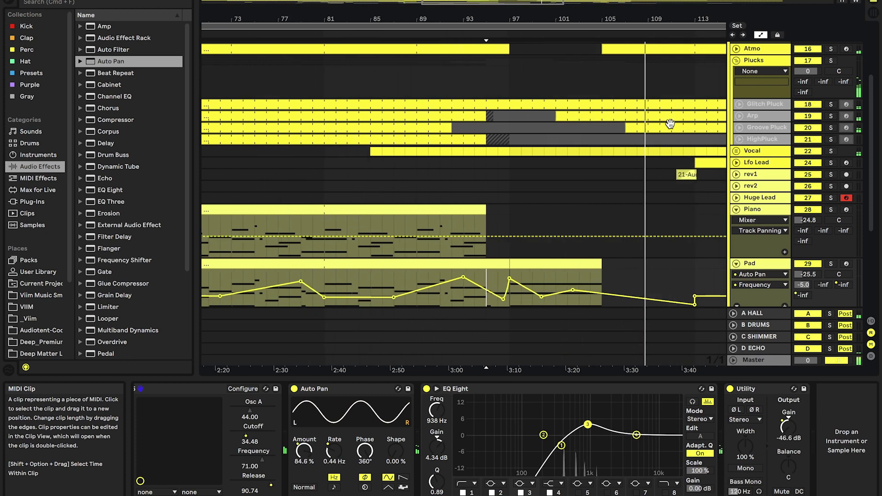
# Fold the Piano and Pad tracks and show the whole arrangement
pyautogui.click(735, 209)
pyautogui.click(738, 220)
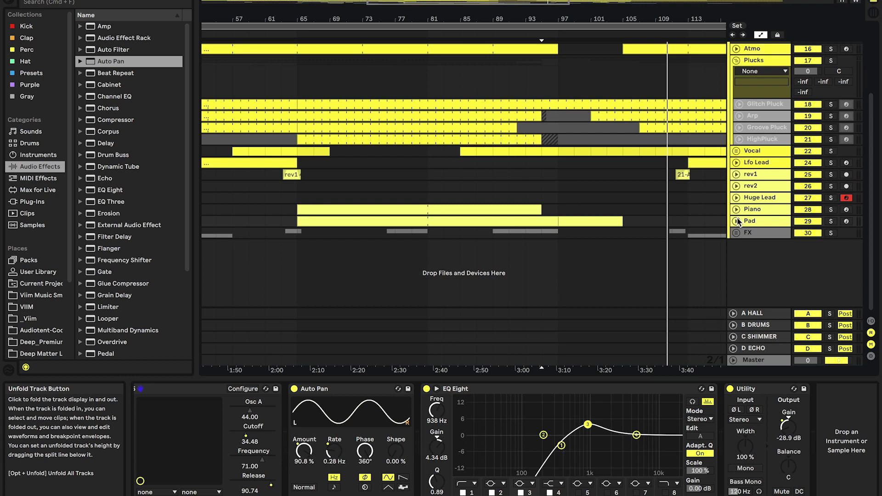
pyautogui.scroll(-5, 682, 195)
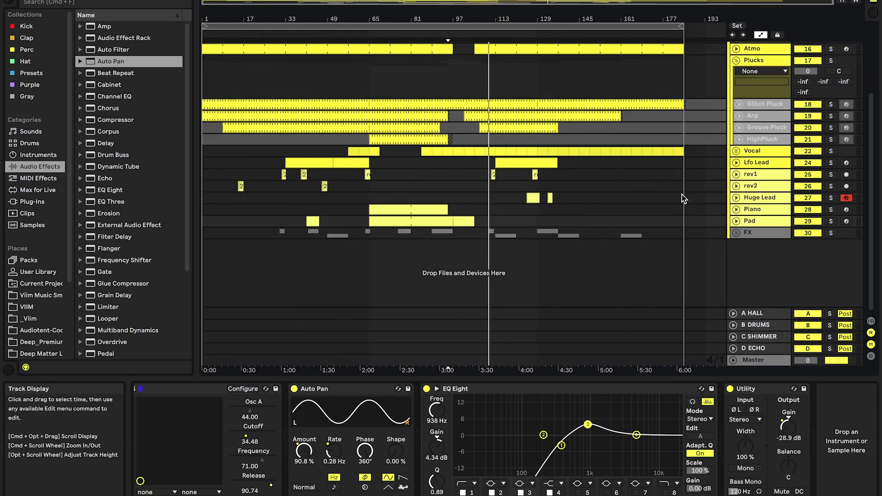
pyautogui.scroll(2, 649, 115)
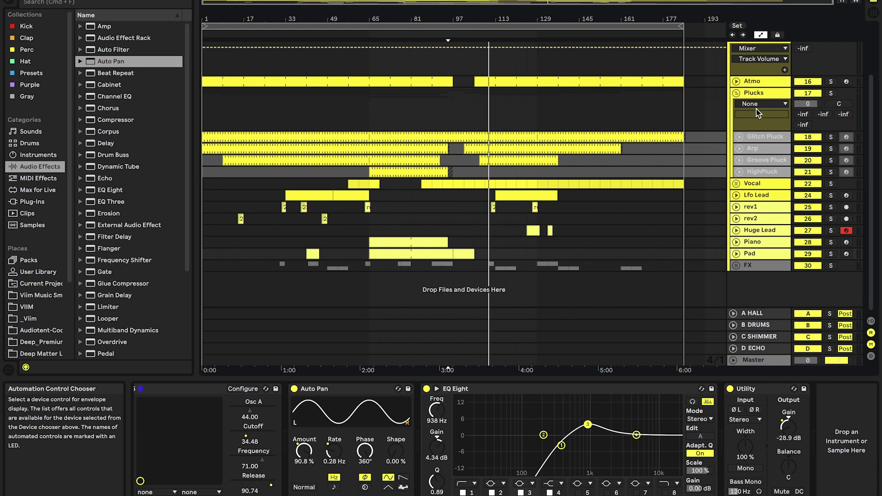
# Fold the Plucks group and unfold the FX group
pyautogui.click(753, 93)
pyautogui.click(735, 94)
pyautogui.click(735, 250)
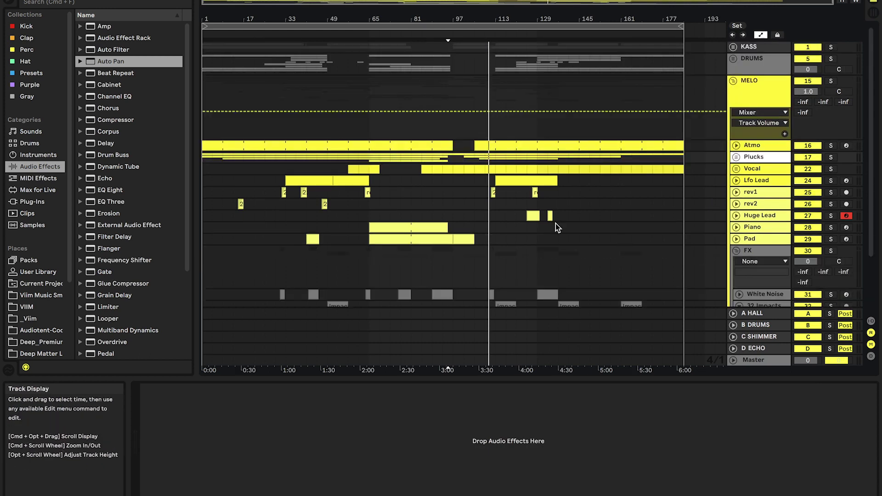
pyautogui.scroll(3, 556, 223)
pyautogui.scroll(-4, 555, 223)
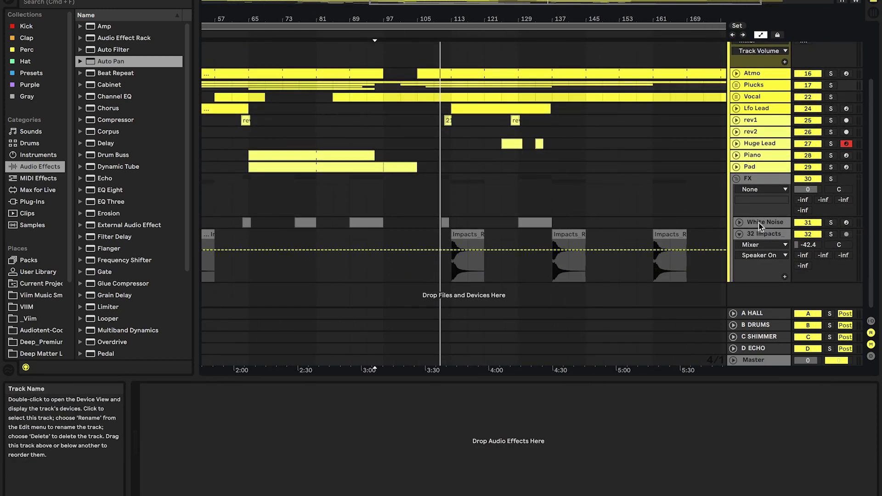
# Select and unfold the White Noise track in the FX group and expand its Diva device
pyautogui.click(763, 222)
pyautogui.hscroll(-3, 325, 324)
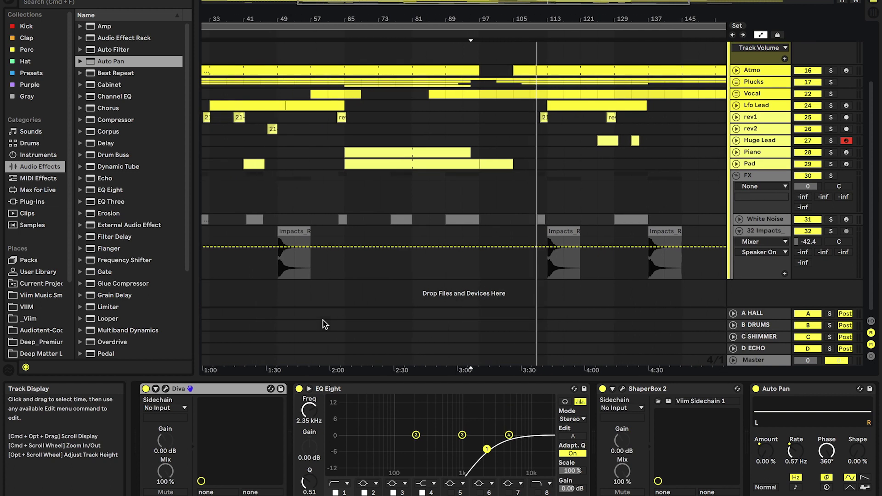
pyautogui.scroll(5, 245, 255)
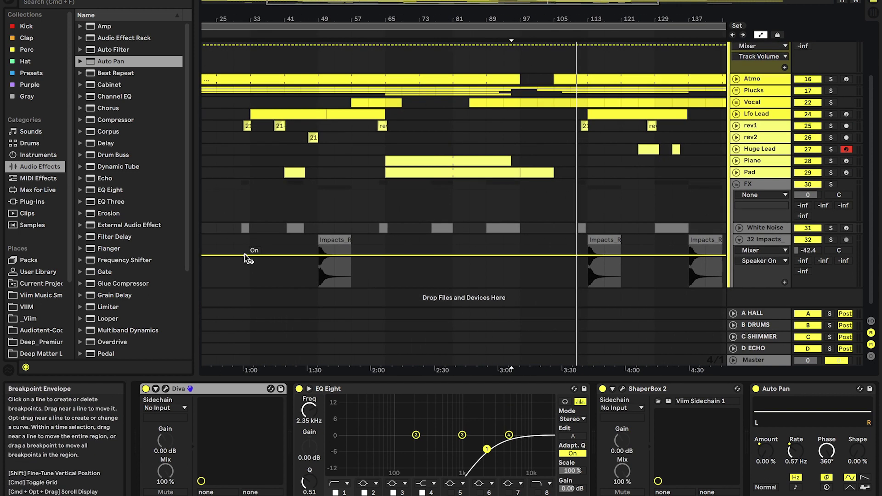
pyautogui.click(739, 227)
pyautogui.click(156, 389)
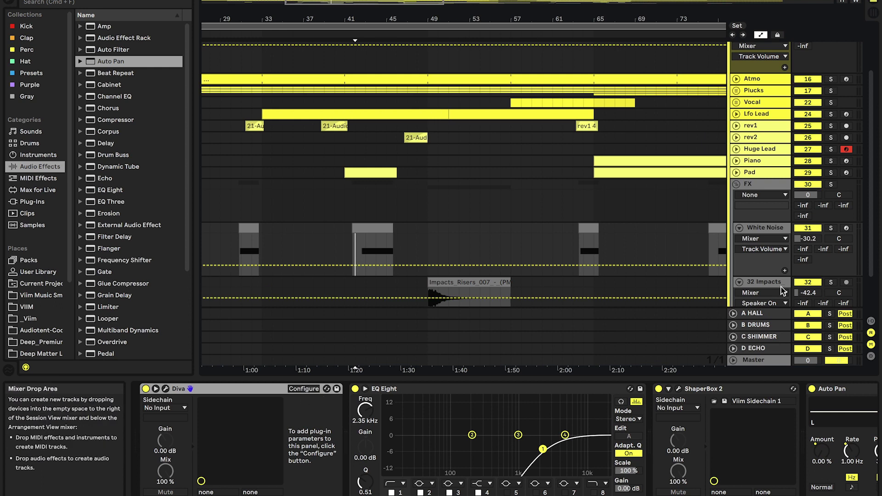
pyautogui.click(764, 227)
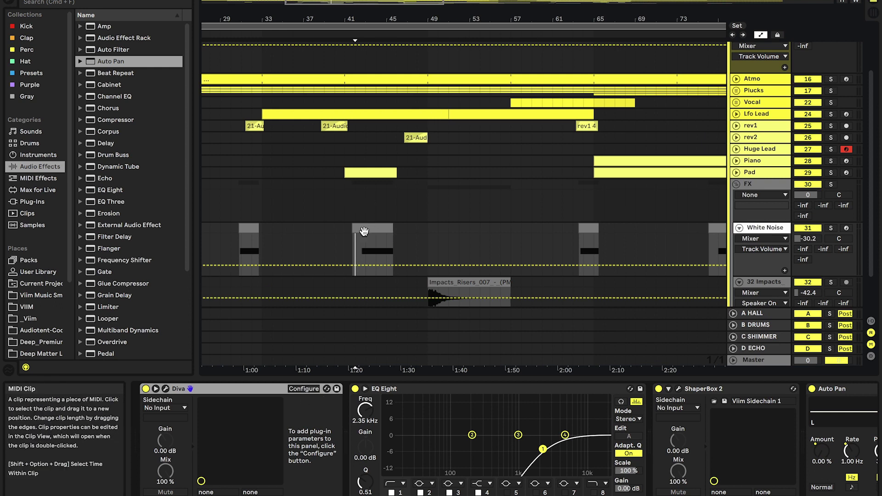
# Inspect the White Noise Diva patch, including its voice stack, pan modulation, Modifications and Trimmers pages, and close the plug-in window
pyautogui.click(167, 389)
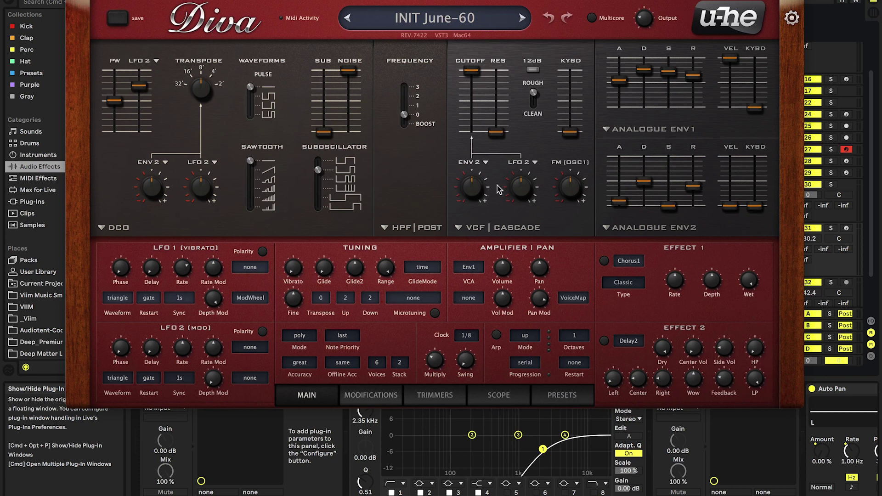
pyautogui.click(400, 364)
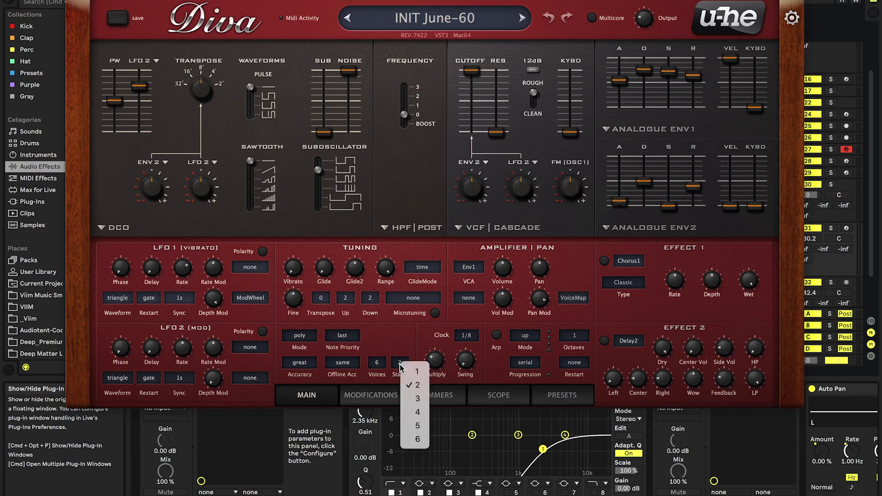
pyautogui.click(396, 349)
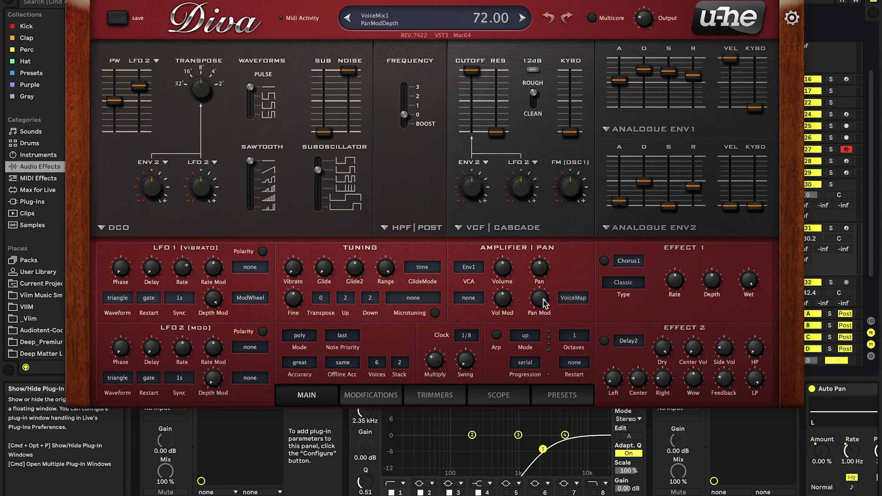
pyautogui.click(370, 395)
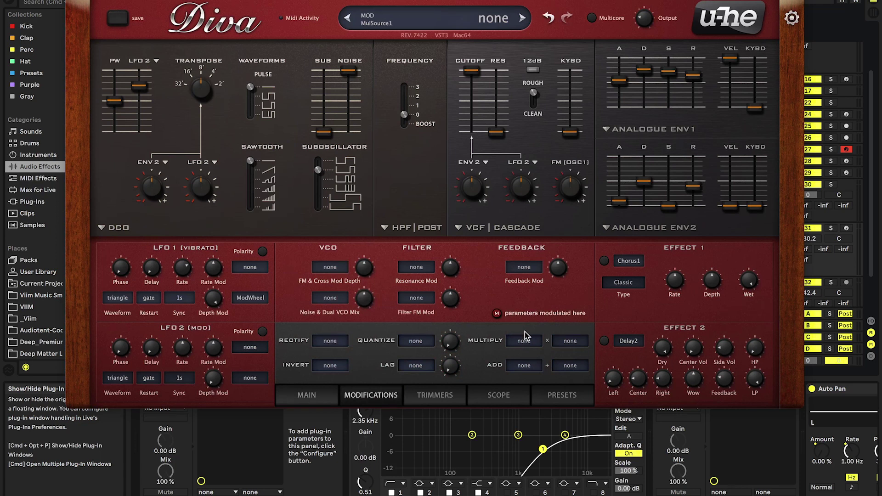
pyautogui.click(432, 395)
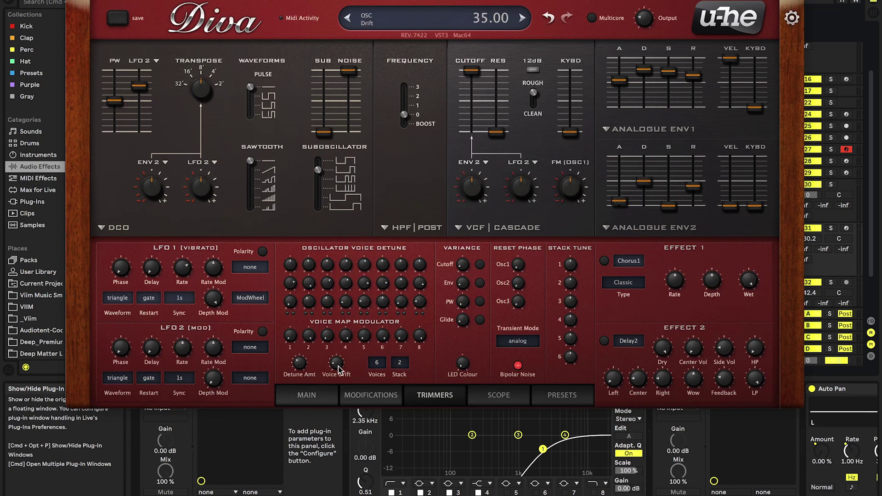
pyautogui.click(327, 395)
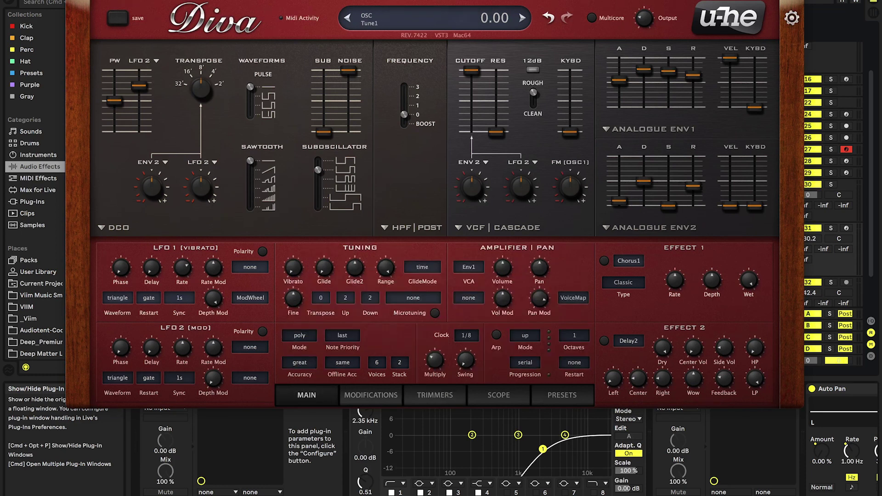
pyautogui.click(75, 1)
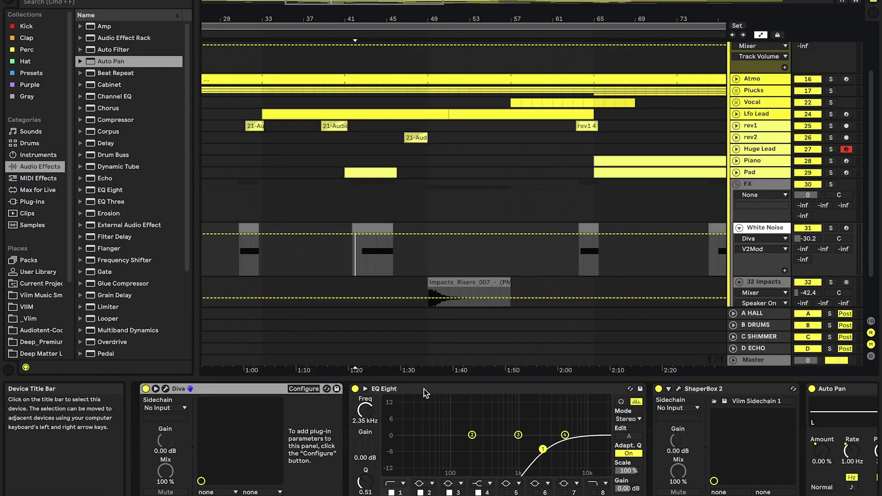
# Show the Auto Pan Amount automation on the White Noise track
pyautogui.scroll(-3, 428, 409)
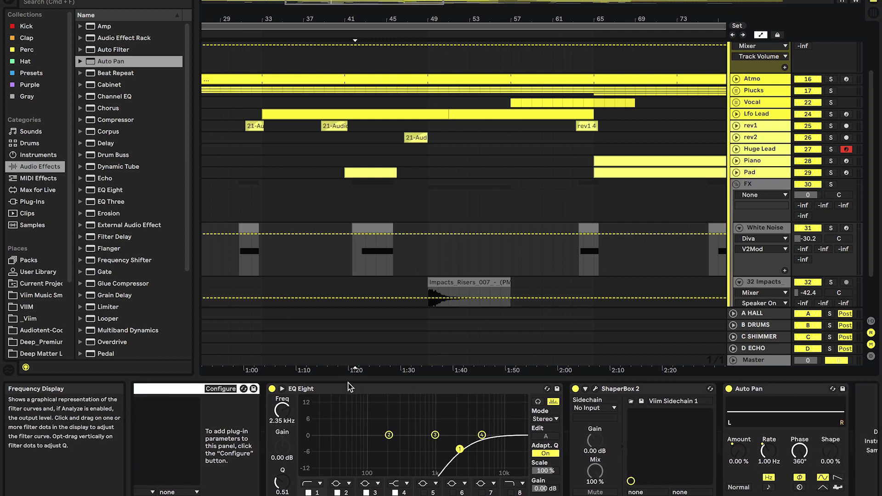
pyautogui.scroll(-2, 370, 404)
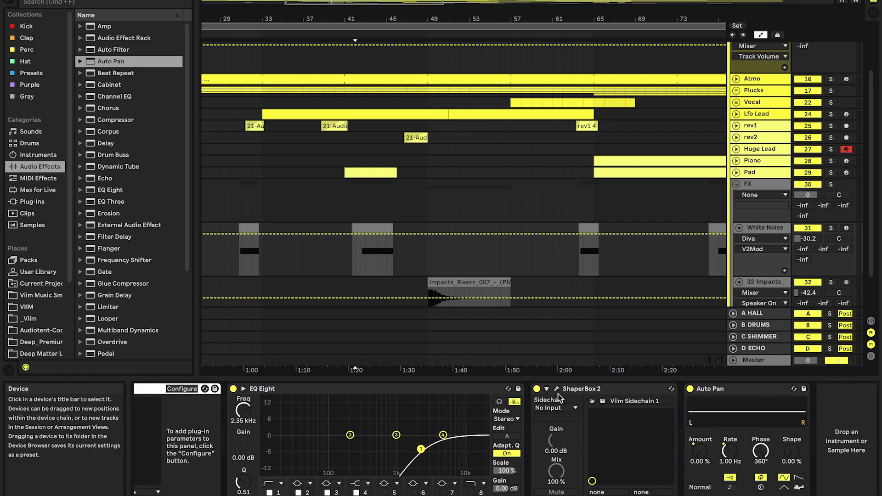
pyautogui.click(728, 457)
pyautogui.click(700, 452)
pyautogui.scroll(-10, 592, 258)
pyautogui.scroll(1, 443, 239)
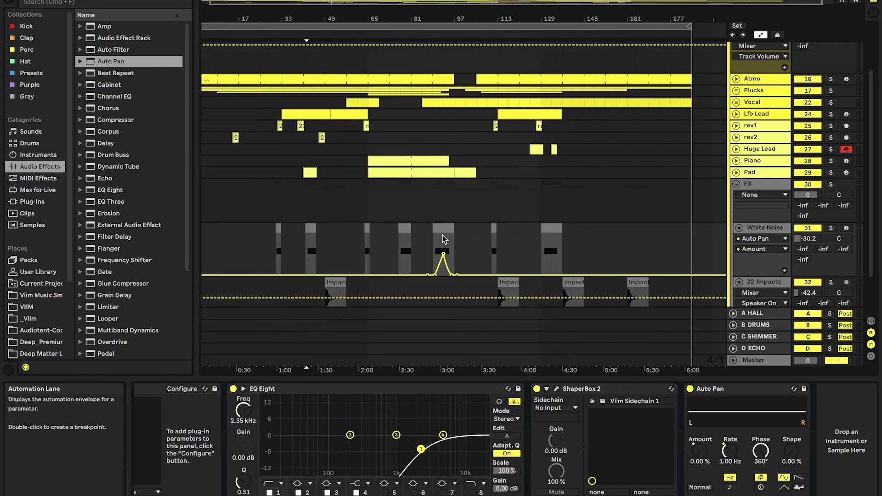
# Place the playback start inside the White Noise clip near bar 91 and inspect the Auto Pan Amount curve there
pyautogui.scroll(5, 443, 239)
pyautogui.click(421, 244)
pyautogui.scroll(4, 456, 141)
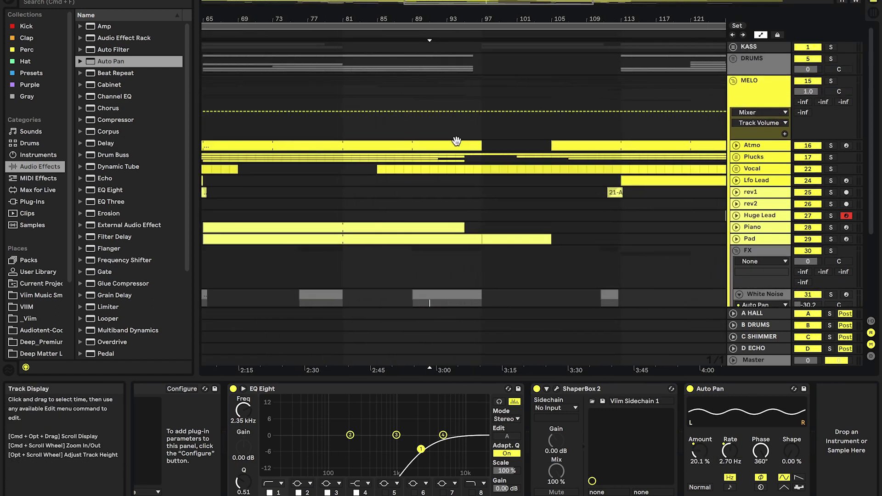
pyautogui.scroll(-3, 429, 230)
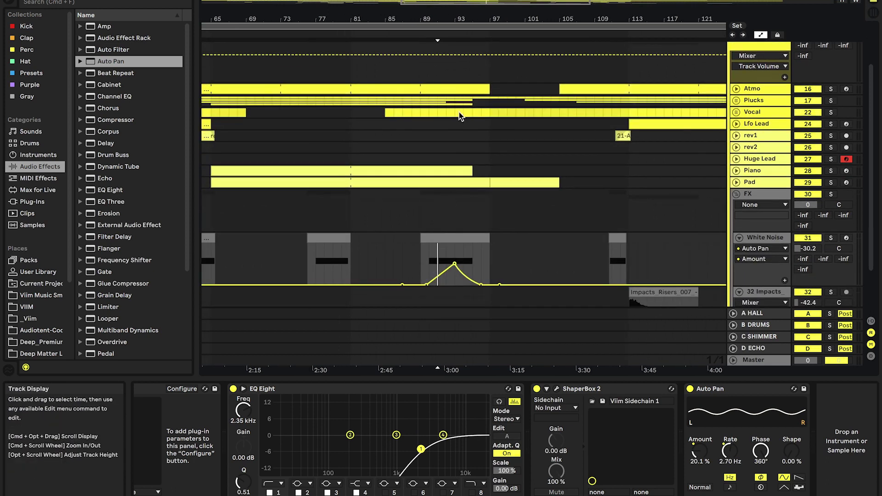
# Solo the White Noise track and play its clip from just after bar 41
pyautogui.press('space')
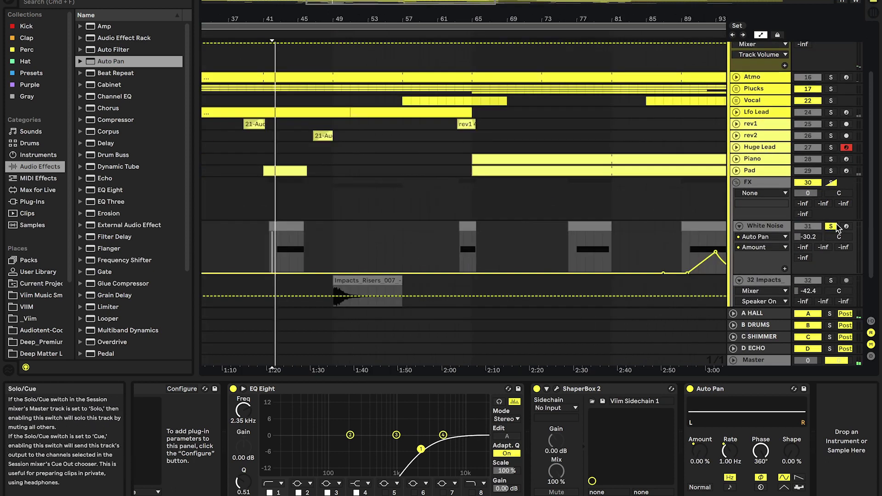
pyautogui.hscroll(-1, 362, 222)
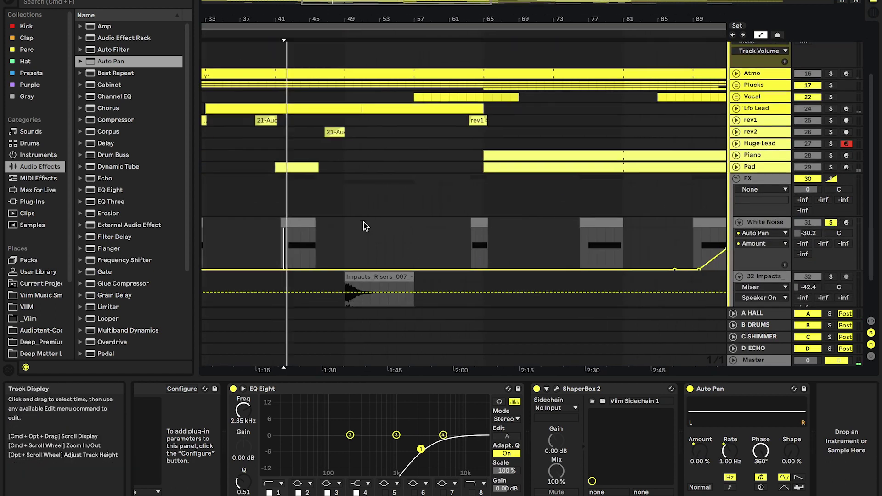
pyautogui.hscroll(-2, 363, 222)
pyautogui.scroll(-1, 363, 222)
pyautogui.scroll(4, 343, 224)
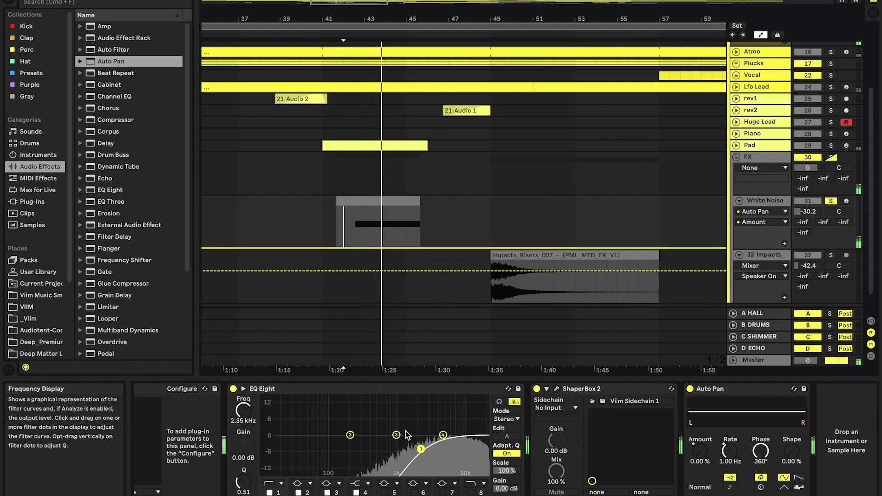
# Bypass ShaperBox 2 on the White Noise track during playback, reactivate it and stop playback
pyautogui.click(536, 389)
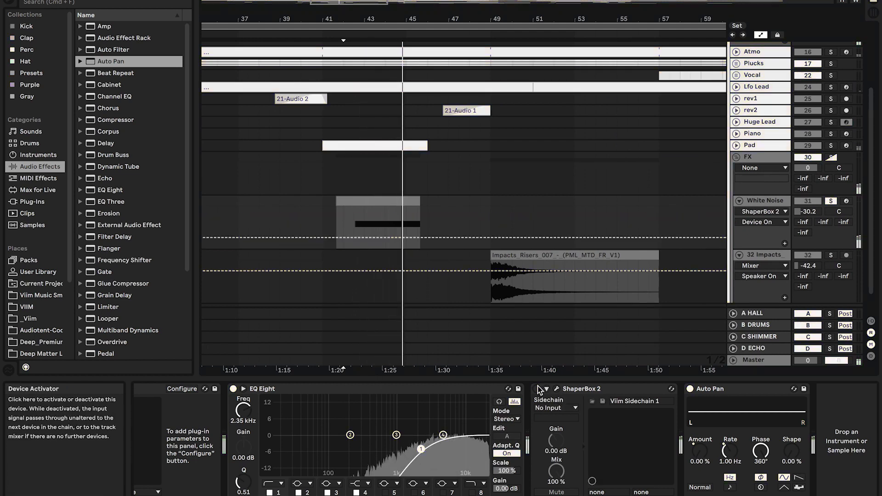
pyautogui.click(537, 388)
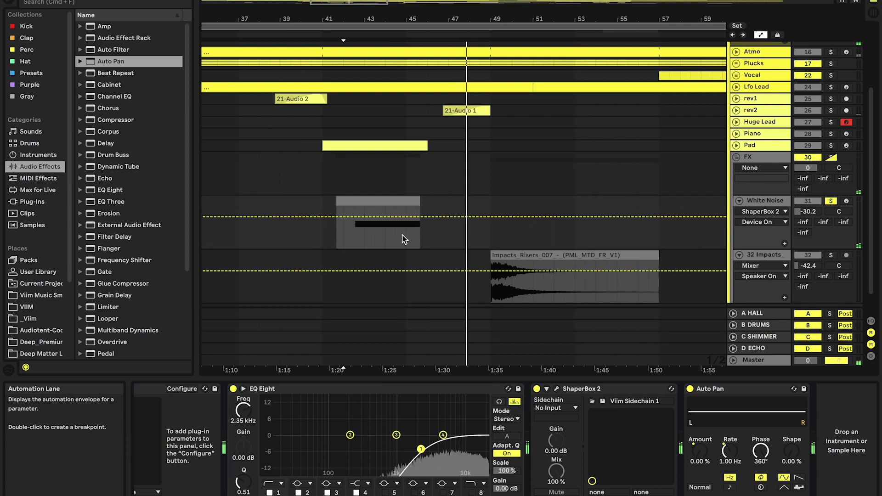
pyautogui.press('space')
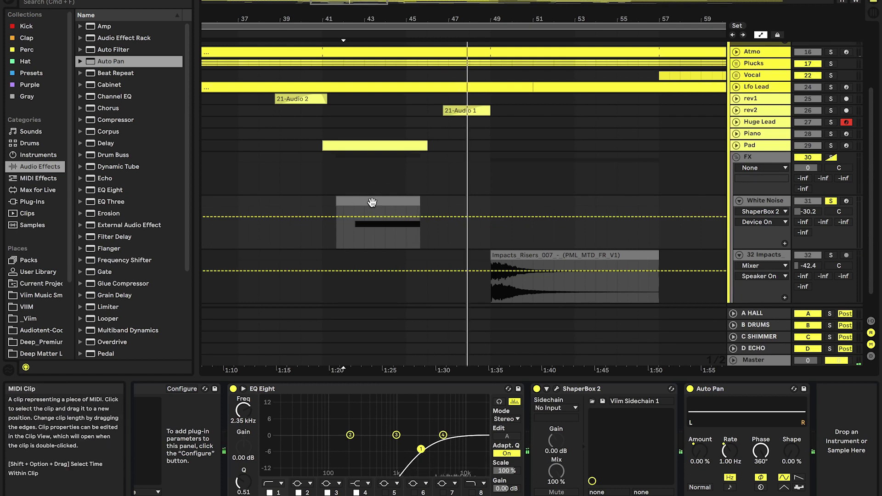
# Unsolo the White Noise track and play the full arrangement from bar 41
pyautogui.scroll(-5, 389, 244)
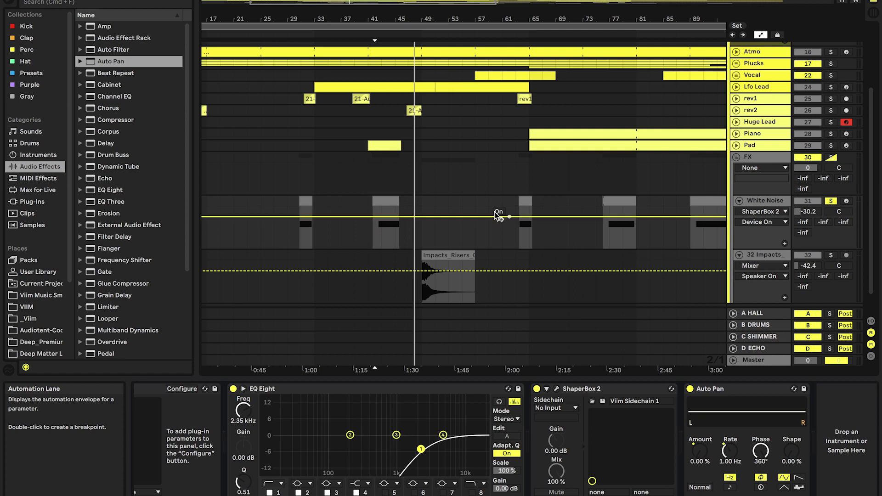
pyautogui.click(372, 238)
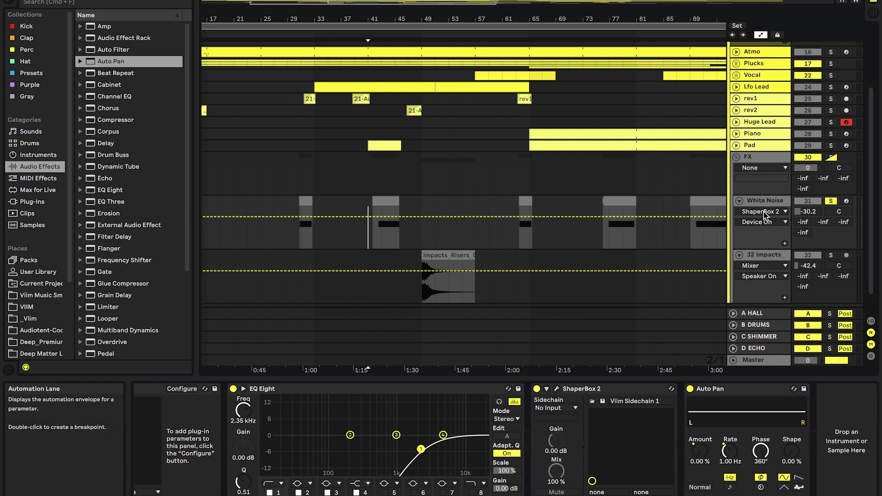
pyautogui.click(831, 202)
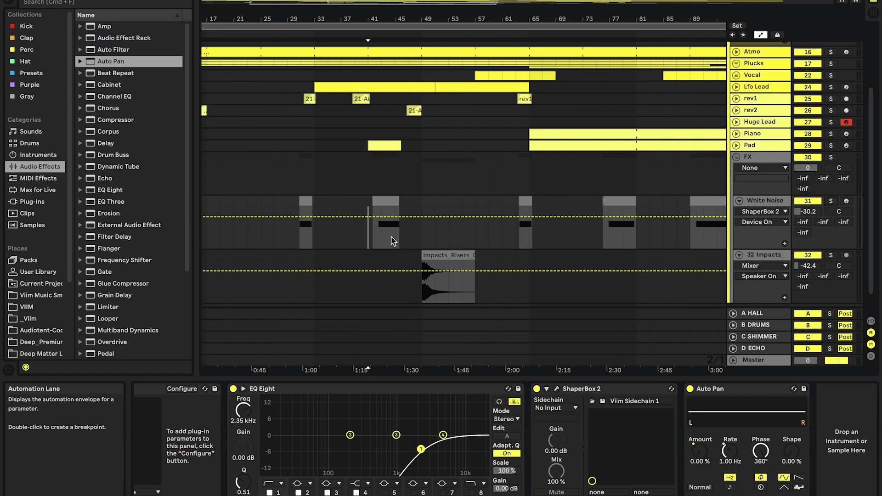
pyautogui.scroll(2, 391, 237)
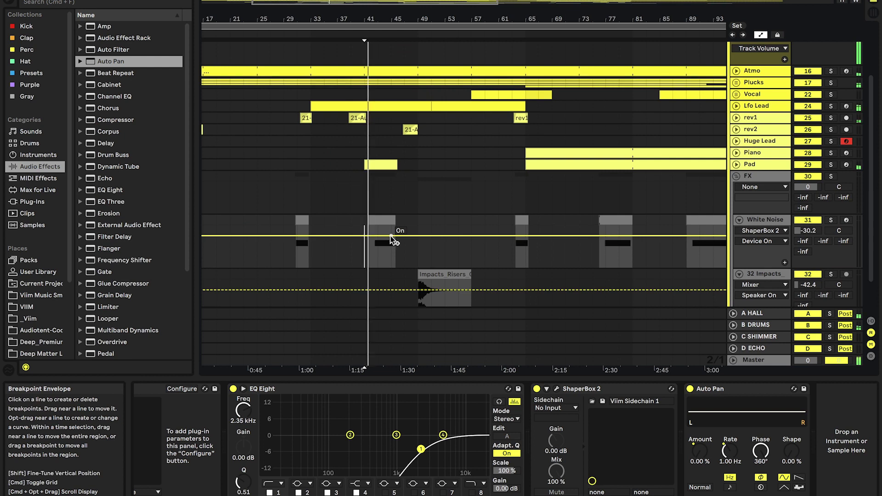
# Follow the full-mix playback from bar 41 past the White Noise clip, fold the FX group and show the whole arrangement
pyautogui.scroll(-3, 390, 237)
pyautogui.scroll(2, 376, 202)
pyautogui.scroll(5, 380, 204)
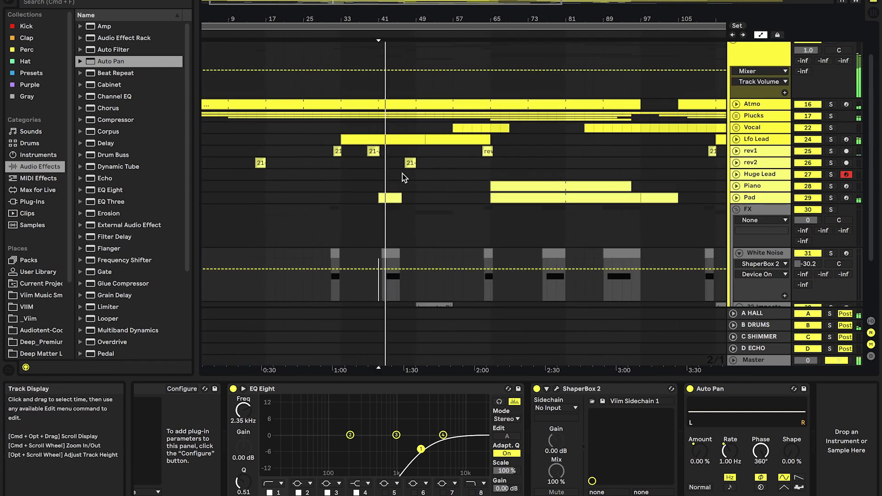
pyautogui.scroll(-5, 393, 227)
pyautogui.scroll(6, 420, 257)
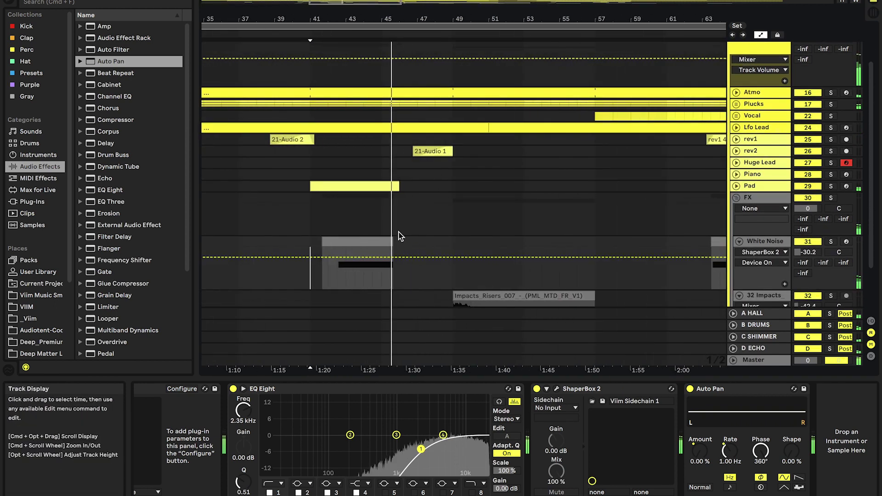
pyautogui.scroll(5, 438, 230)
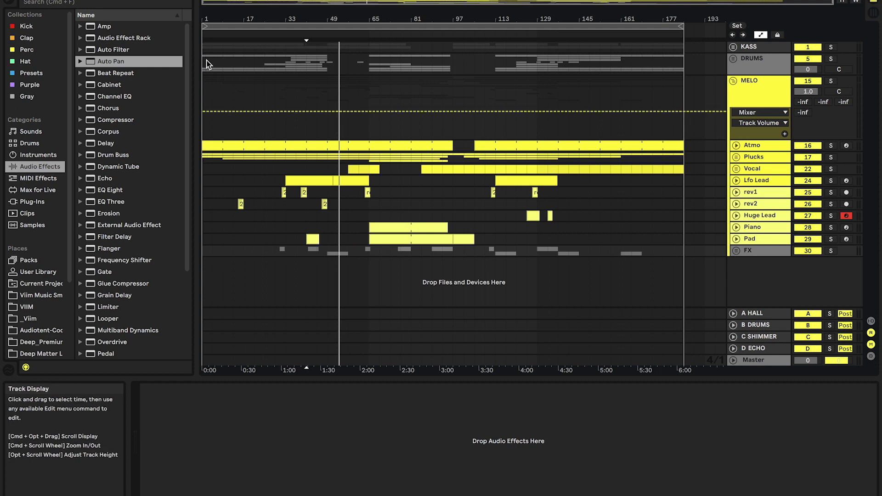
# Mark the intro's Drums from bar 1 to 25 and Plucks from bar 1 to 33, plus Plucks and Vocal from bar 33 to about 53
pyautogui.moveTo(206, 60); pyautogui.dragTo(265, 71)
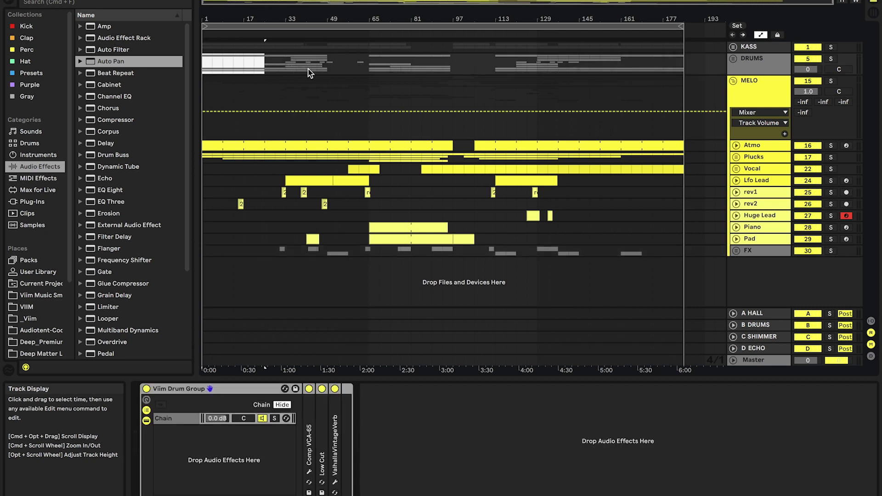
pyautogui.click(204, 158)
pyautogui.moveTo(209, 158); pyautogui.dragTo(281, 156)
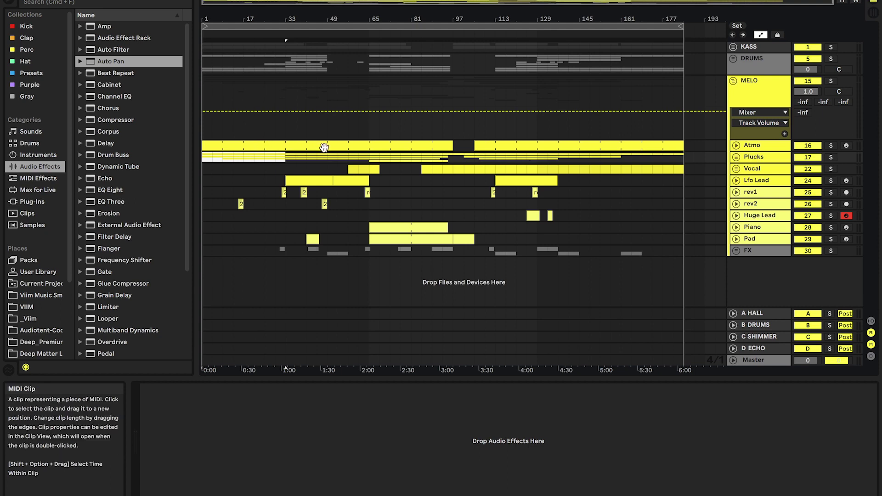
pyautogui.click(286, 161)
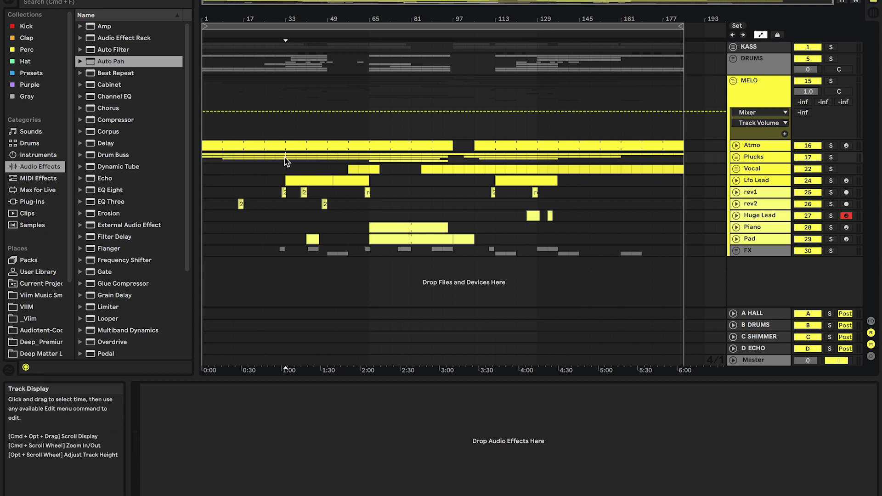
pyautogui.moveTo(302, 161); pyautogui.dragTo(334, 169)
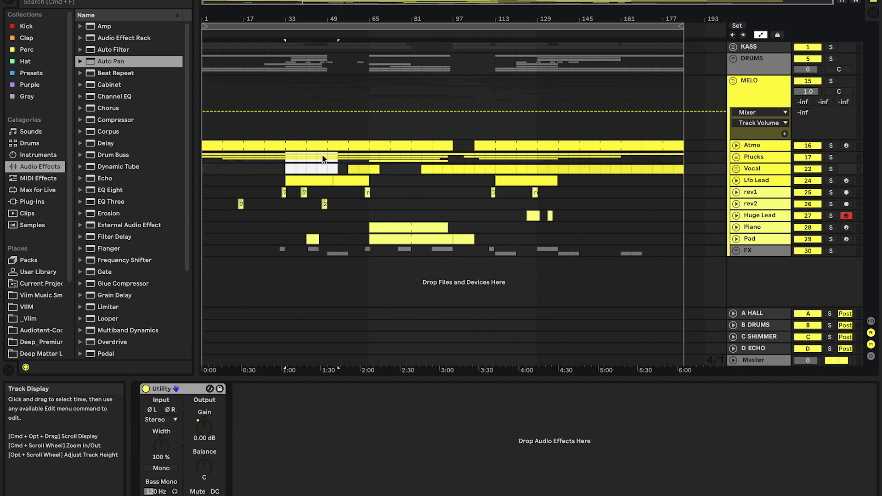
# Mark the Lfo Lead clip starting at bar 33, the KASS group from bar 41 to 49, and the Drums ending at bar 49
pyautogui.click(296, 180)
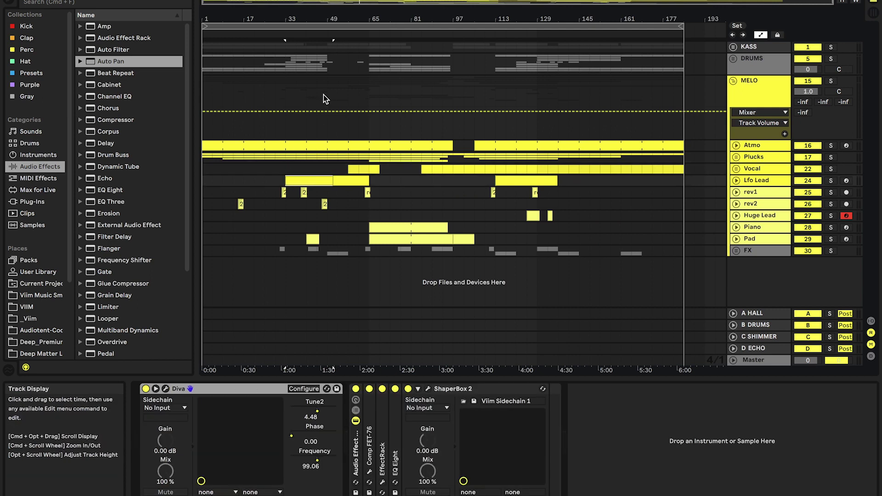
pyautogui.click(290, 63)
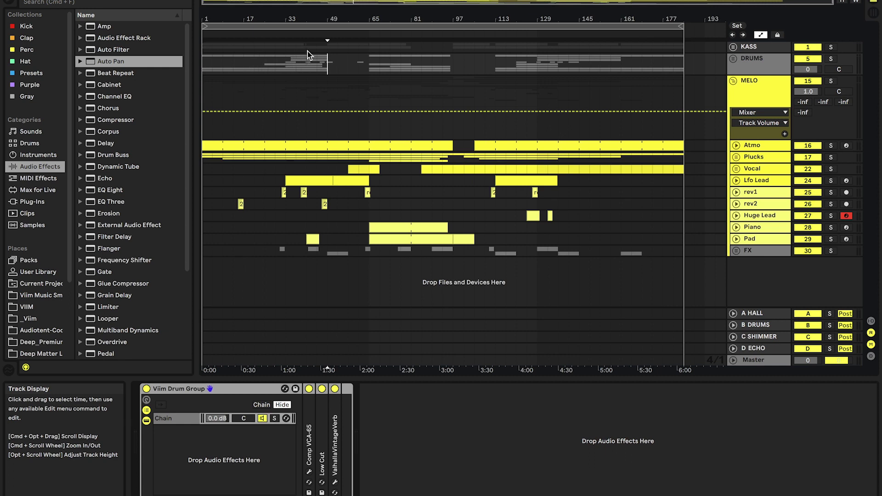
pyautogui.moveTo(322, 48); pyautogui.dragTo(324, 48)
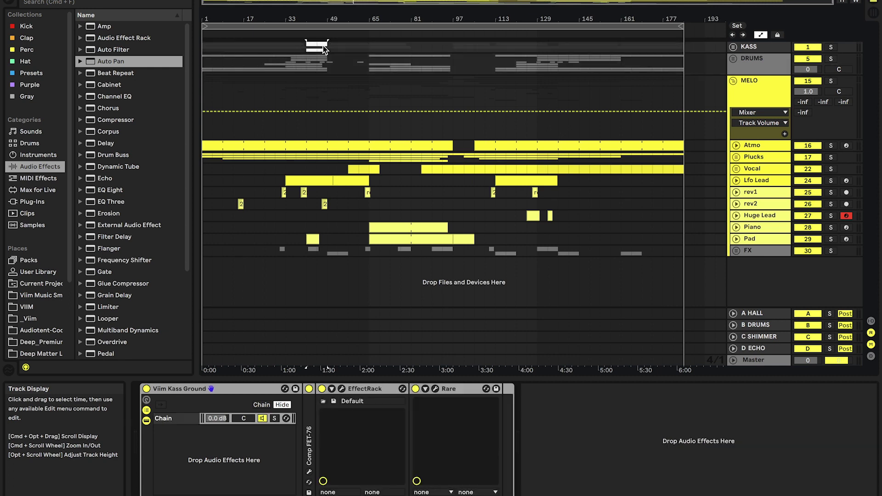
pyautogui.click(327, 67)
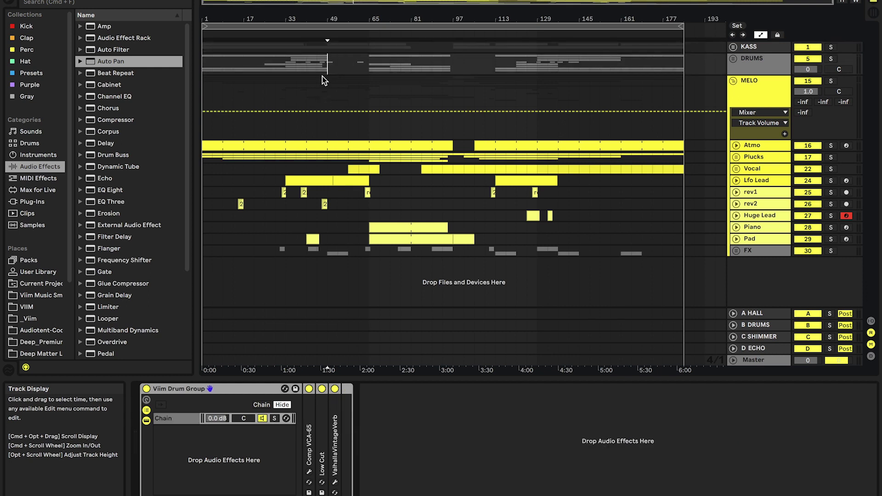
# Unfold the Lfo Lead track and display the Auto Filter Frequency automation on the Master track
pyautogui.press('+')
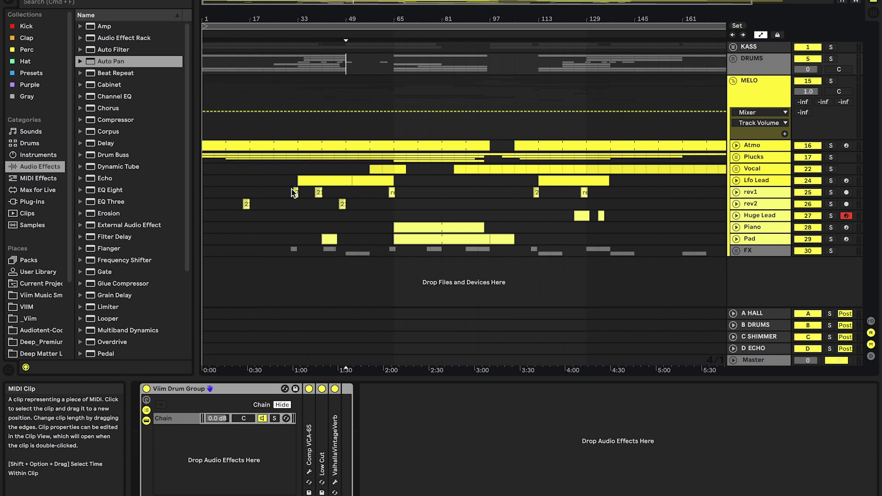
pyautogui.scroll(3, 291, 197)
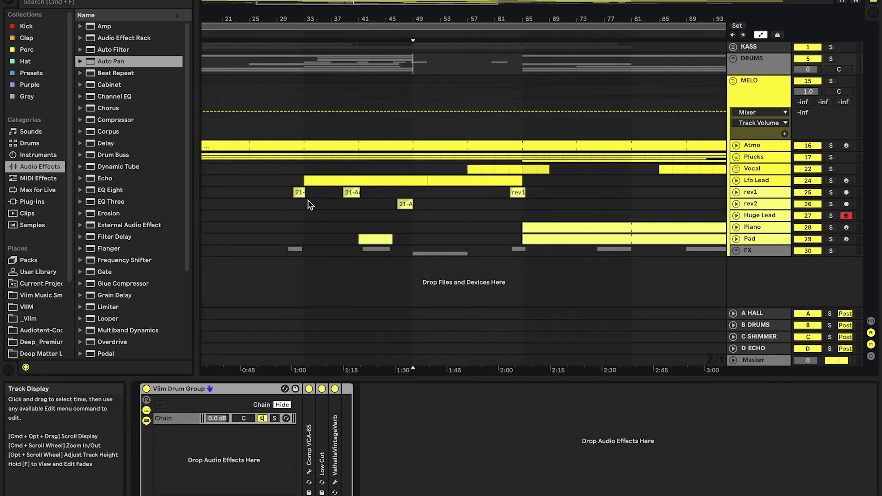
pyautogui.click(304, 203)
pyautogui.click(736, 180)
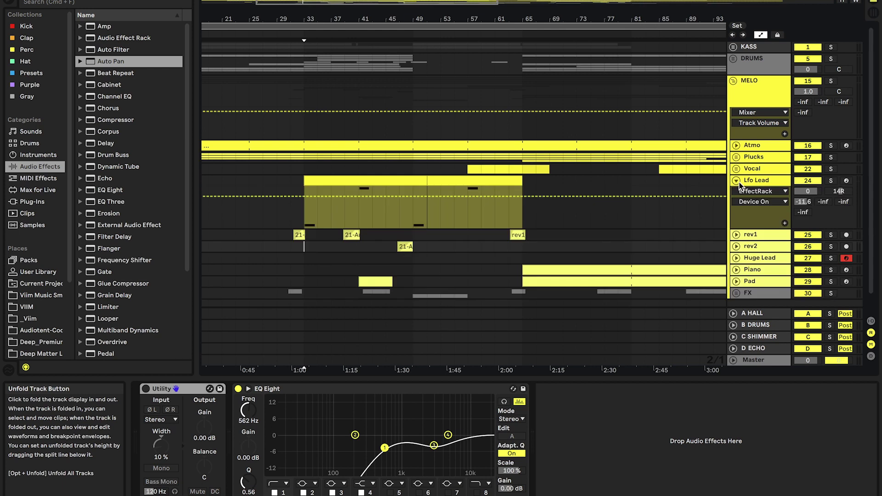
pyautogui.click(763, 360)
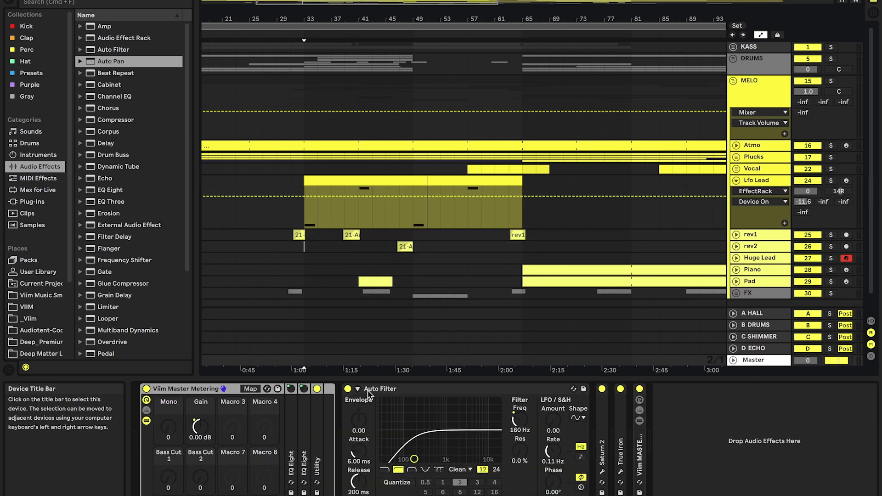
pyautogui.rightClick(520, 424)
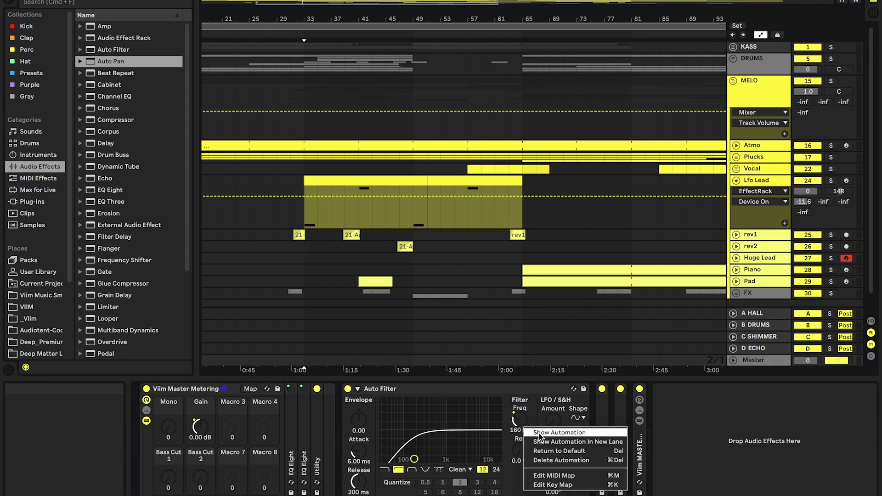
pyautogui.click(541, 433)
# Try shifting the Master's Auto Filter Frequency rise around bar 33 two bars earlier, and undo the shift
pyautogui.moveTo(329, 338); pyautogui.dragTo(324, 337)
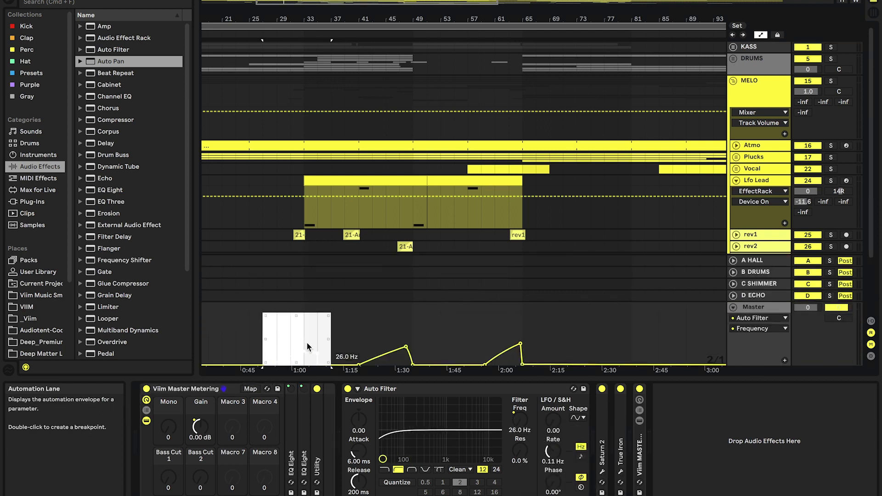
pyautogui.moveTo(303, 351); pyautogui.dragTo(291, 350)
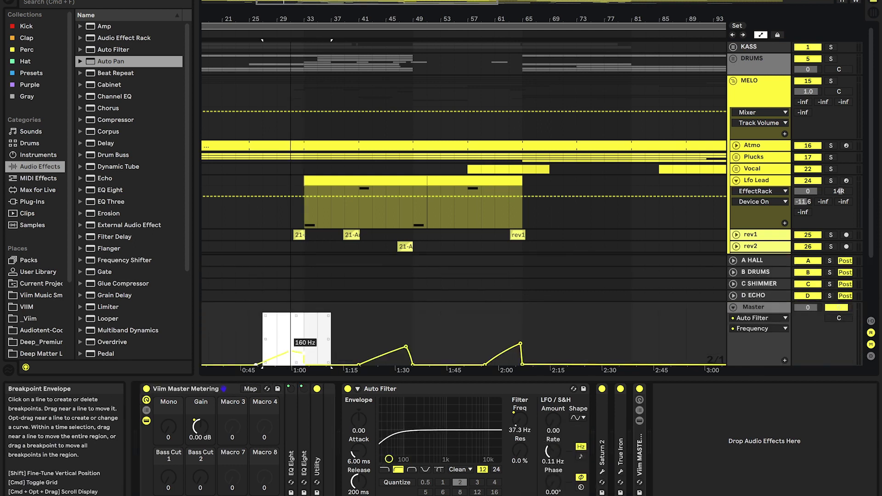
pyautogui.click(295, 333)
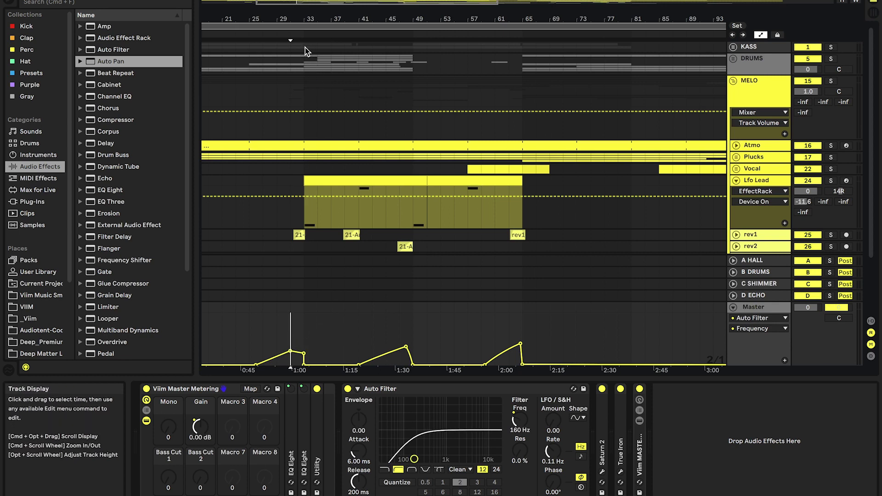
pyautogui.moveTo(303, 47); pyautogui.dragTo(288, 45)
pyautogui.click(276, 345)
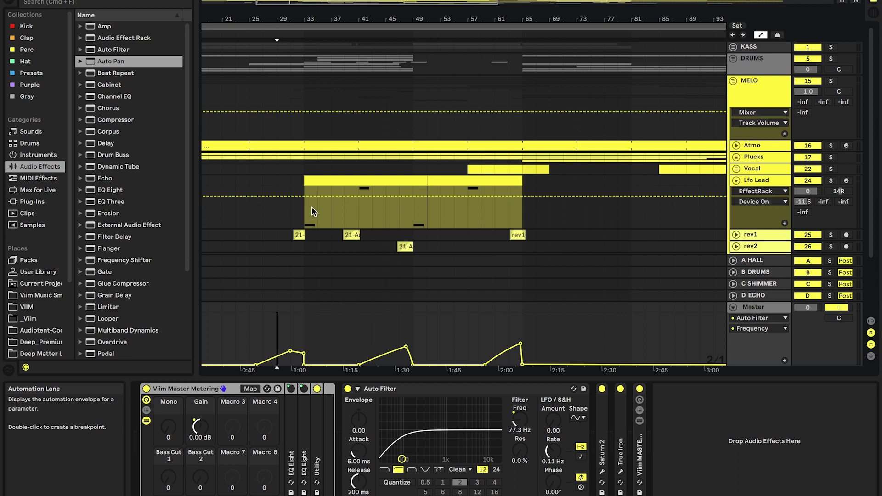
pyautogui.press('super+z')
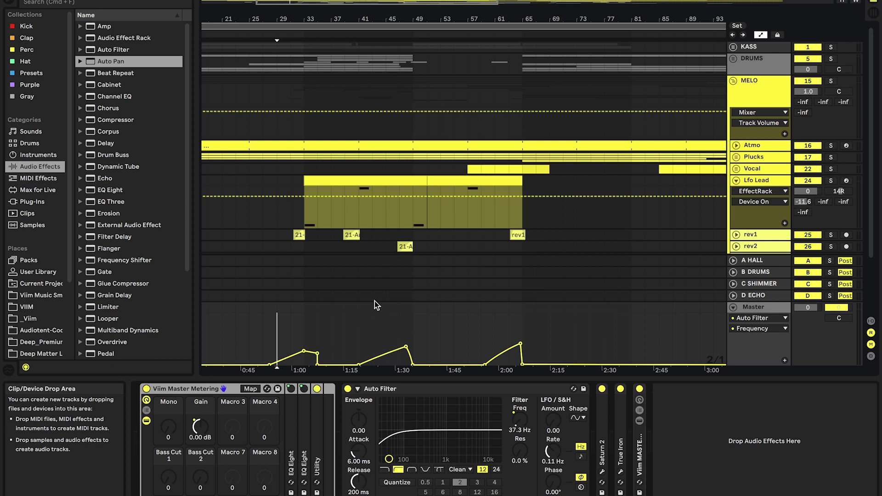
# Play the arrangement from about bar 30 through the Master filter rise and inspect its breakpoints at bars 33 and 35
pyautogui.scroll(3, 281, 332)
pyautogui.press('space')
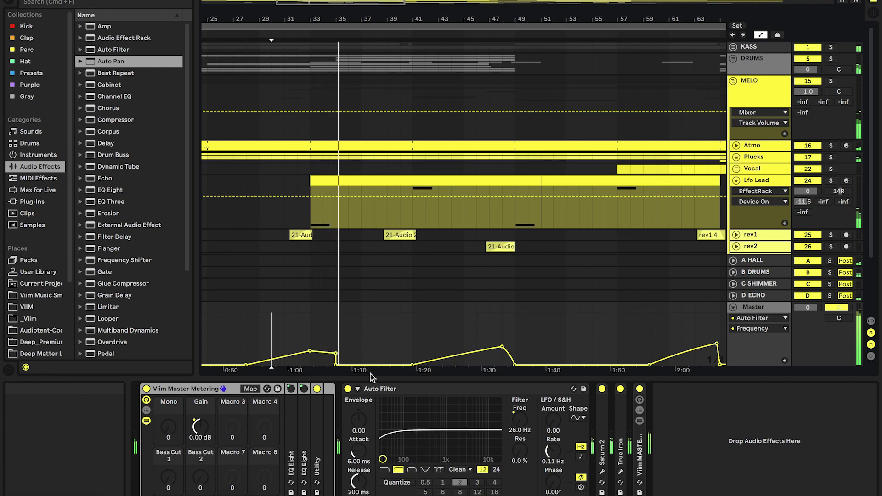
pyautogui.click(310, 324)
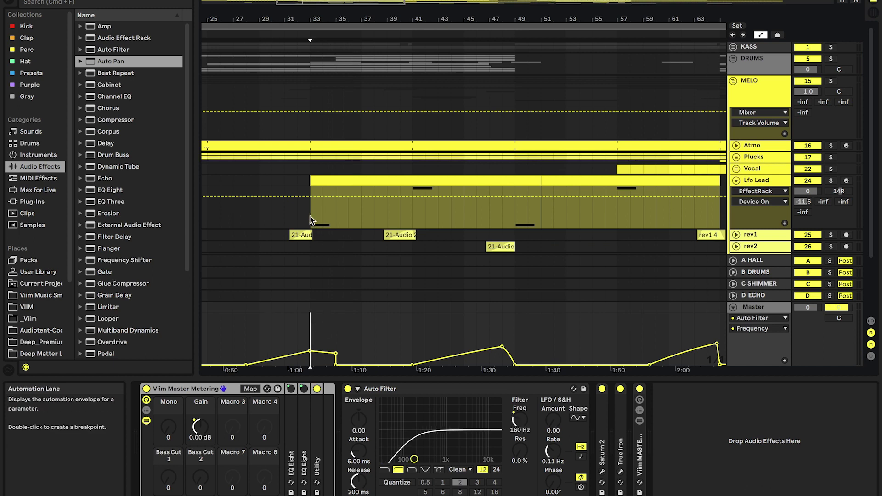
pyautogui.moveTo(336, 352)
pyautogui.mouseDown()
pyautogui.moveTo(387, 353)
pyautogui.moveTo(336, 353)
pyautogui.mouseUp()
# Unfold the KASS group and the Kick track to examine the deactivated Kick clip at bar 40
pyautogui.click(732, 47)
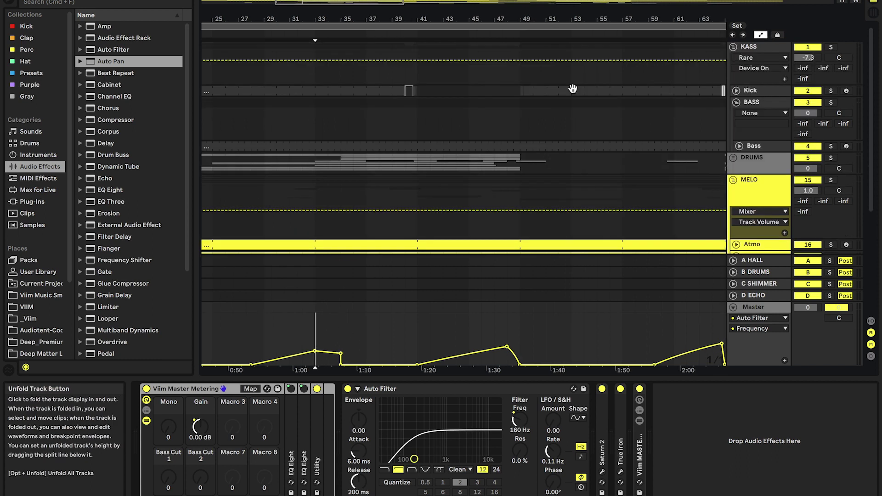
pyautogui.scroll(5, 394, 88)
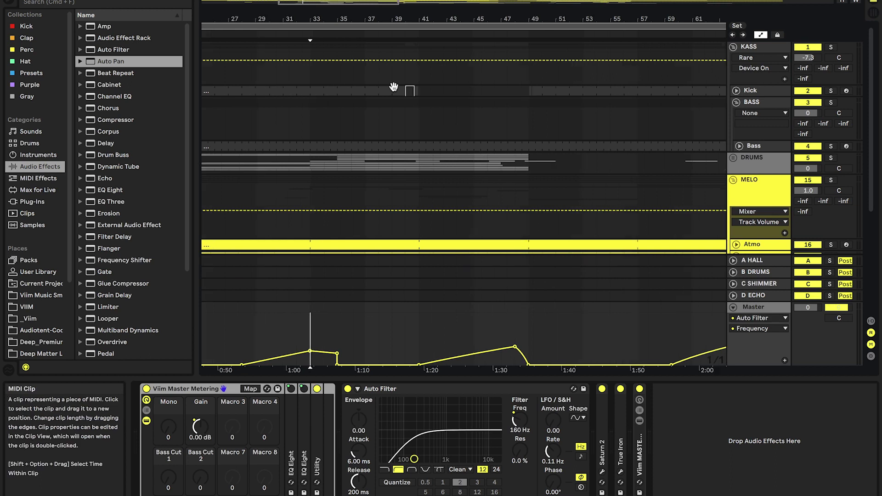
pyautogui.click(432, 102)
pyautogui.click(736, 91)
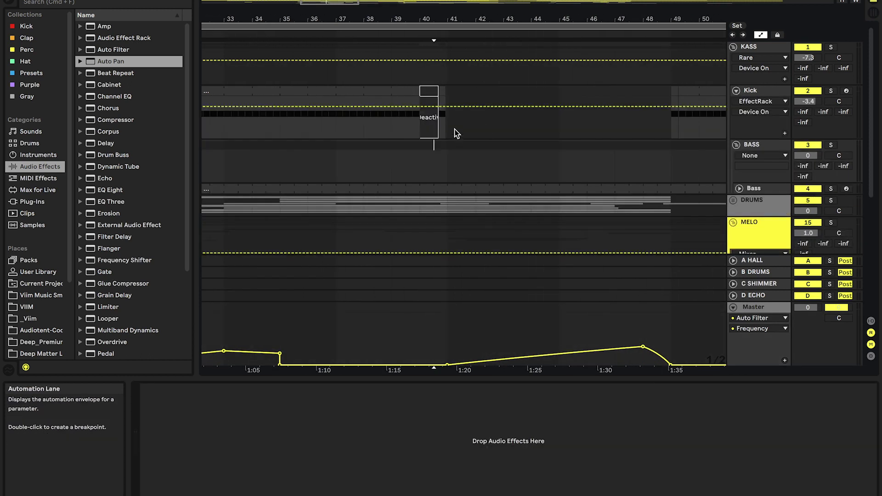
pyautogui.scroll(8, 456, 133)
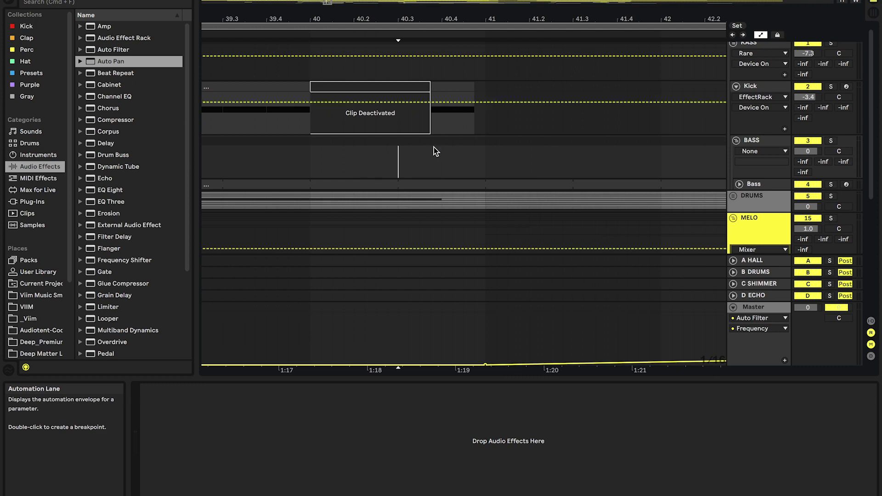
# Play from bar 39 into the Kick break and examine the Kick gaps and Master filter rises up to bar 65
pyautogui.scroll(-8, 314, 147)
pyautogui.scroll(-1, 330, 126)
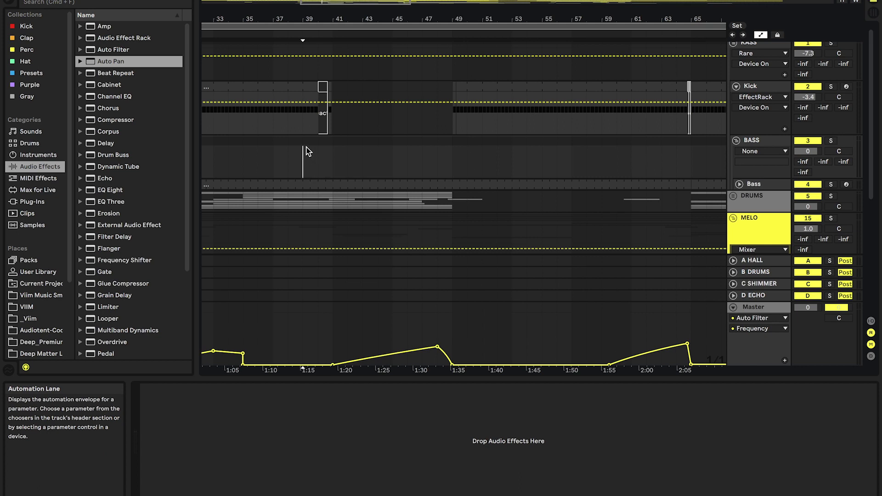
pyautogui.press('space')
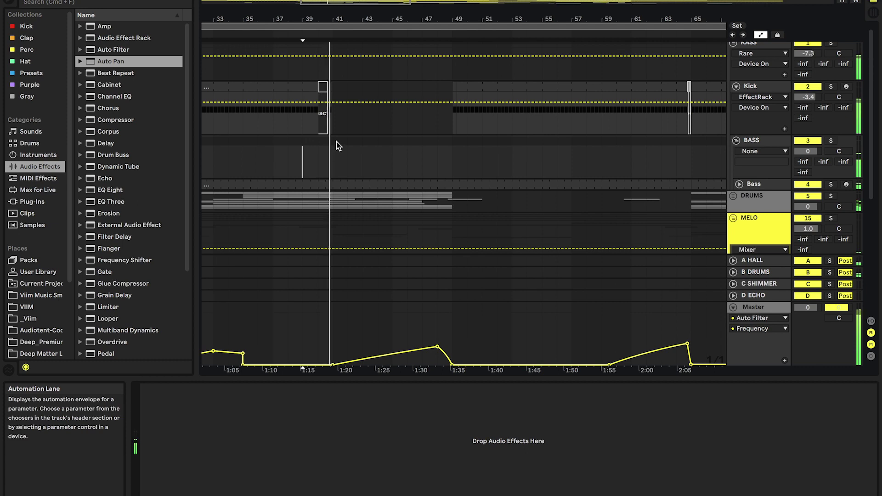
pyautogui.scroll(-5, 340, 139)
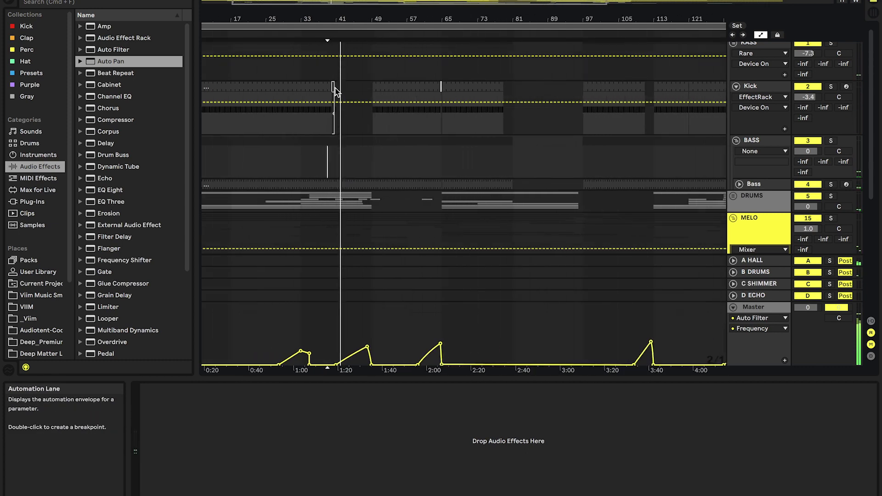
pyautogui.scroll(7, 338, 105)
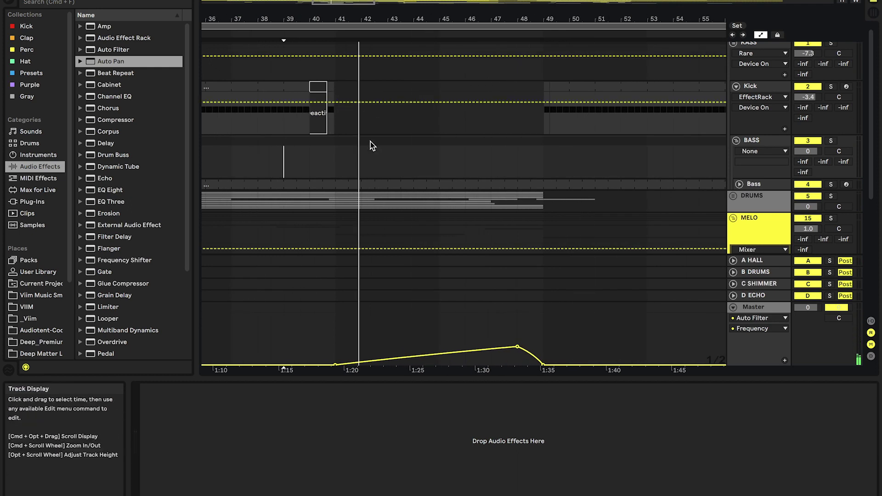
pyautogui.scroll(-2, 370, 141)
pyautogui.hscroll(5, 478, 158)
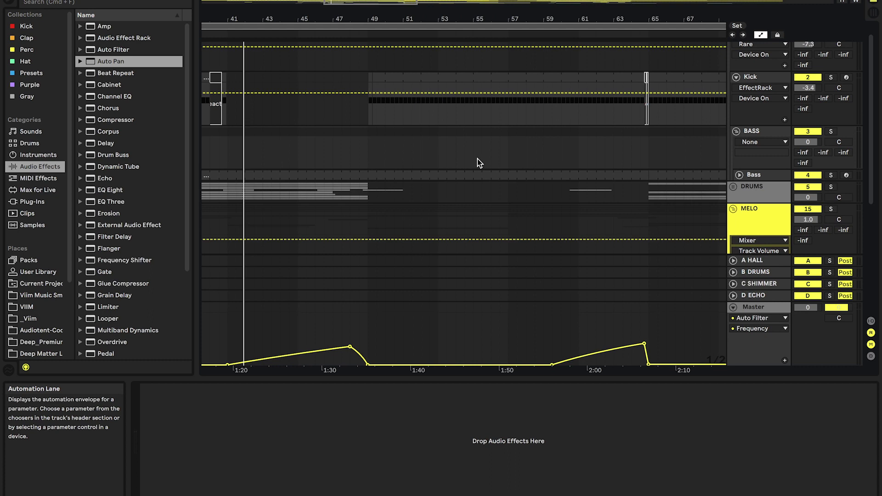
# Fold the Kick track and KASS group in the full arrangement view and select the Plucks section from bar 57 to 65
pyautogui.press('w')
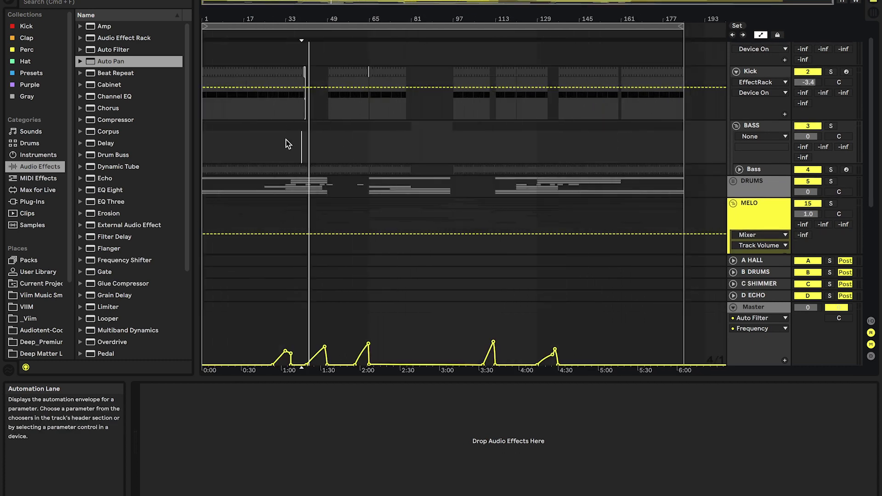
pyautogui.click(735, 72)
pyautogui.click(735, 84)
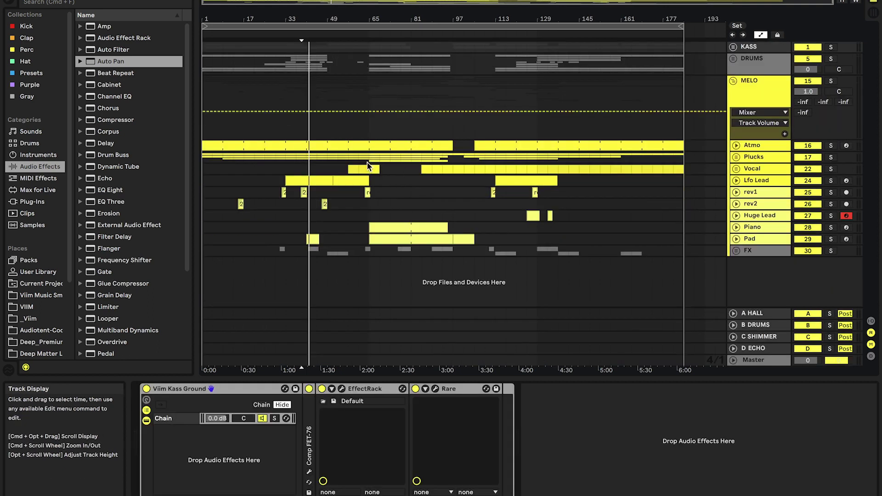
pyautogui.click(334, 156)
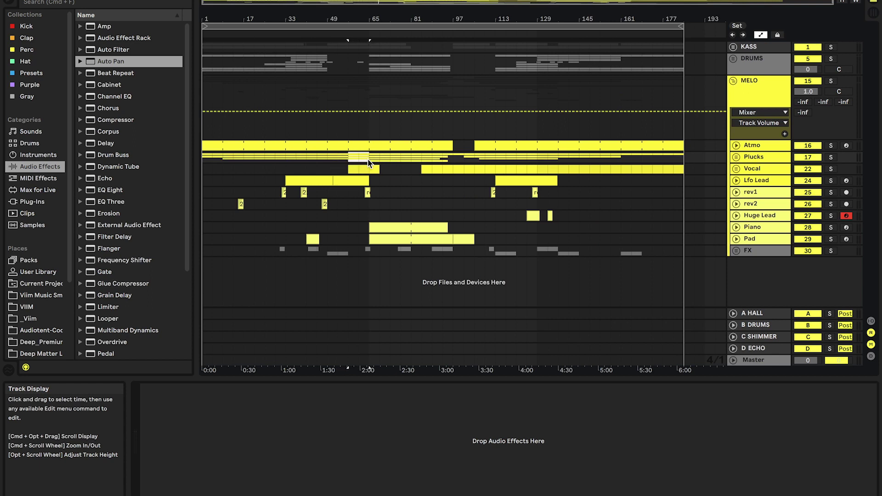
# Select the DRUMS group from bar 65 to 81 and examine the short drum clips around bar 61
pyautogui.moveTo(369, 55); pyautogui.dragTo(410, 57)
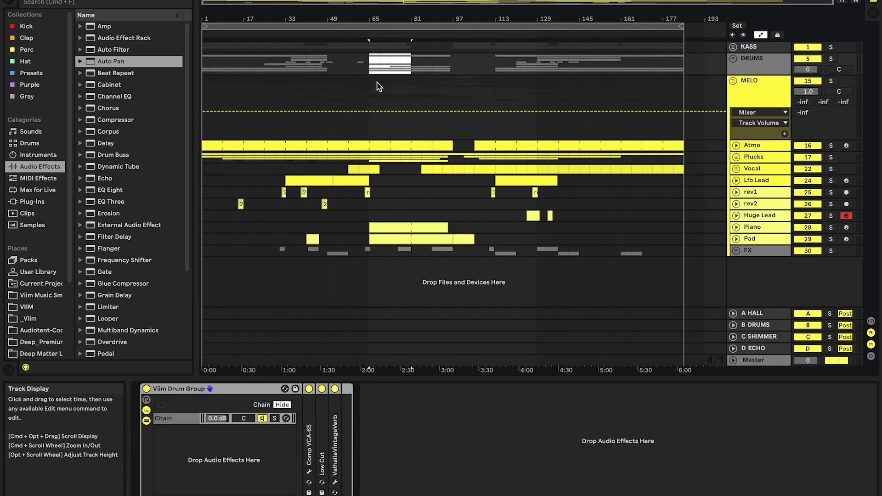
pyautogui.scroll(2, 378, 87)
pyautogui.scroll(1, 378, 86)
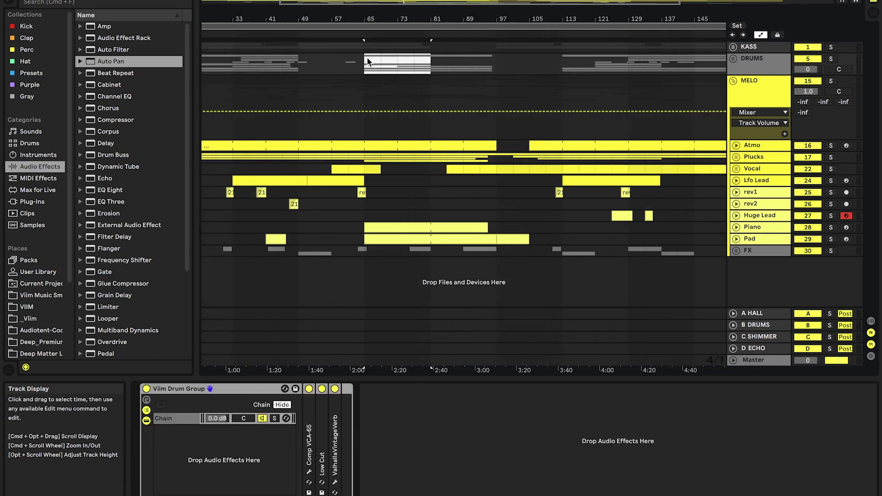
pyautogui.click(348, 68)
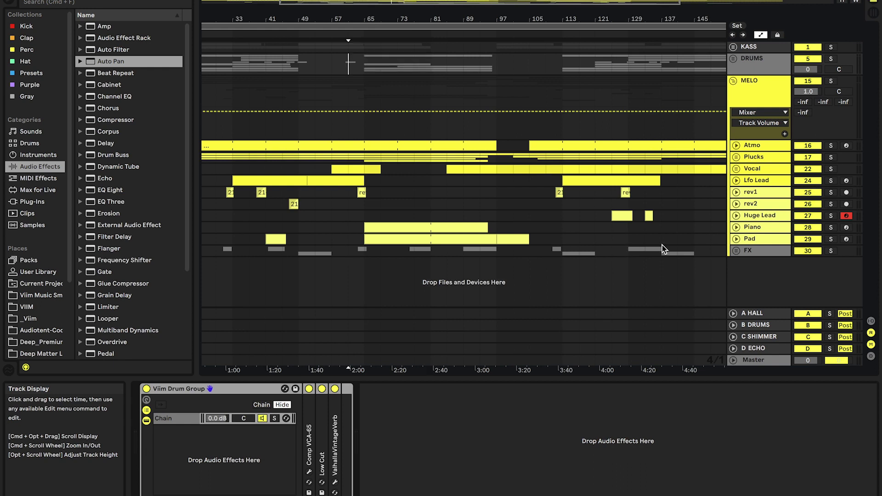
# Unfold the Piano track and examine the notes of its MIDI clip starting at bar 65
pyautogui.click(750, 230)
pyautogui.click(736, 227)
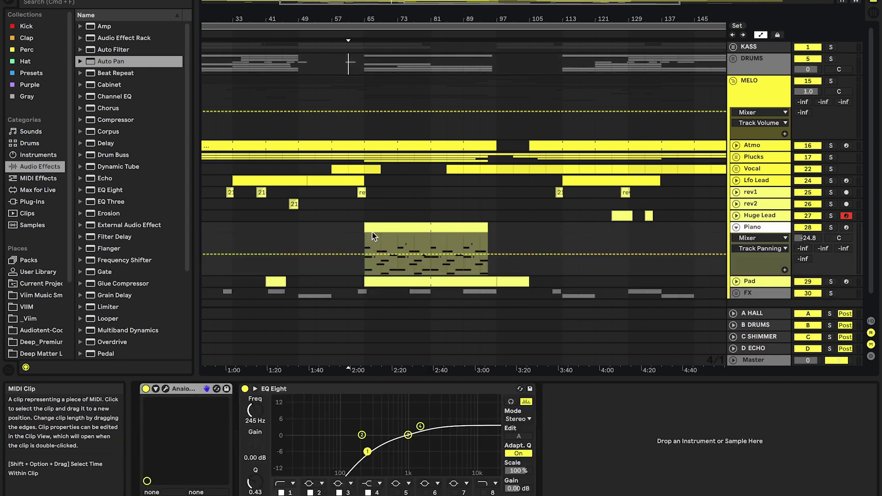
pyautogui.scroll(-2, 372, 232)
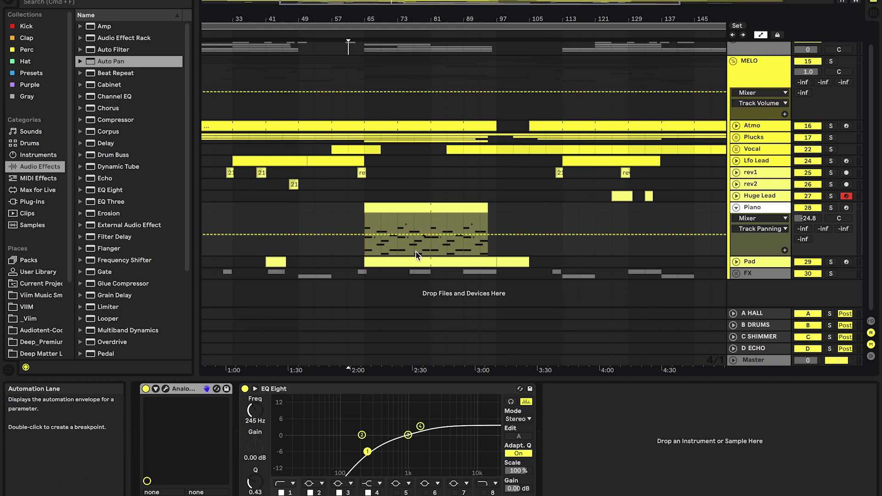
pyautogui.click(335, 208)
pyautogui.scroll(2, 366, 224)
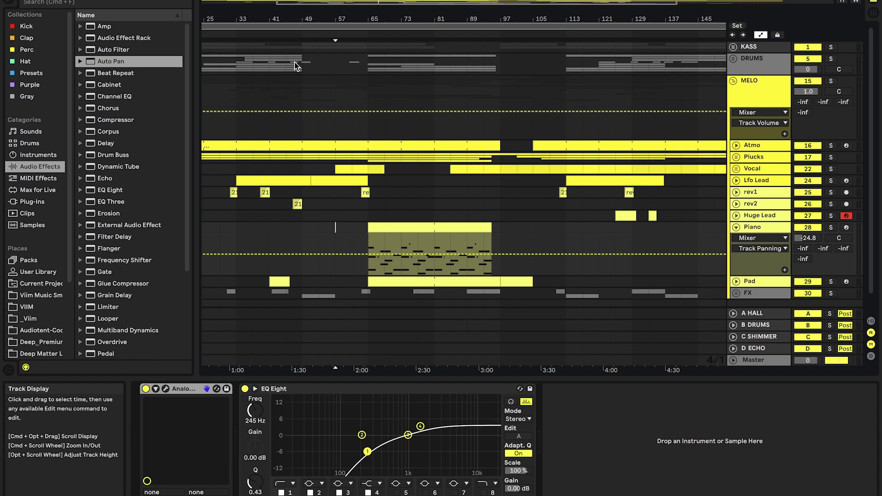
# Compare the drums from bar 33 to about bar 59 with the Piano part, selecting the Piano clip from bar 65 to about bar 95
pyautogui.moveTo(236, 68); pyautogui.dragTo(344, 72)
pyautogui.click(367, 68)
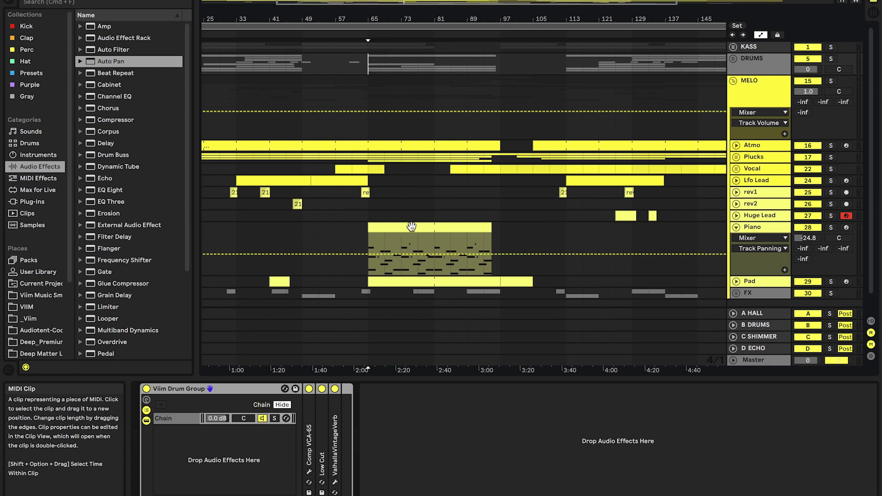
pyautogui.scroll(-1, 411, 227)
pyautogui.moveTo(380, 235); pyautogui.dragTo(486, 235)
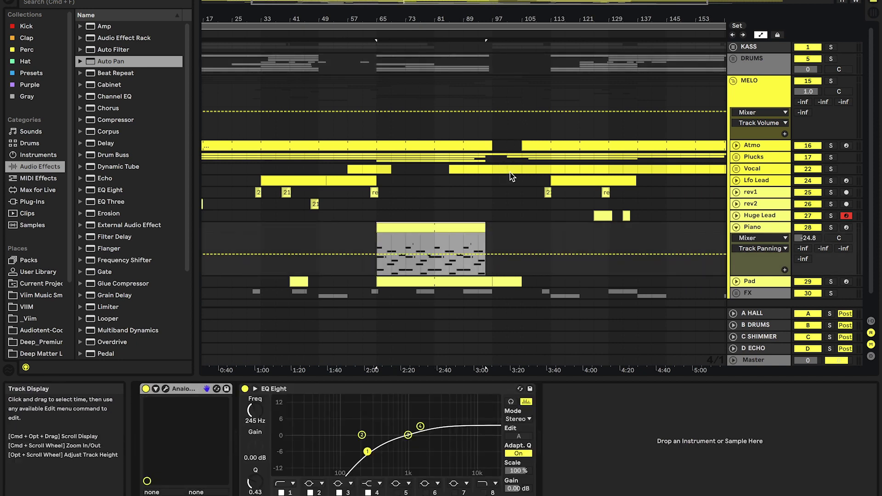
# Fold the Piano track and examine the breakdown, selecting the Plucks section from bar 97 to 109
pyautogui.scroll(-3, 502, 175)
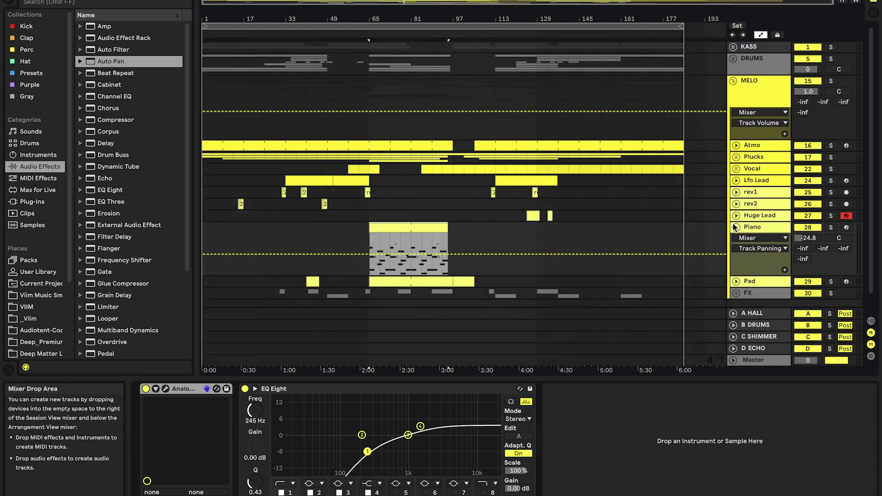
pyautogui.click(735, 227)
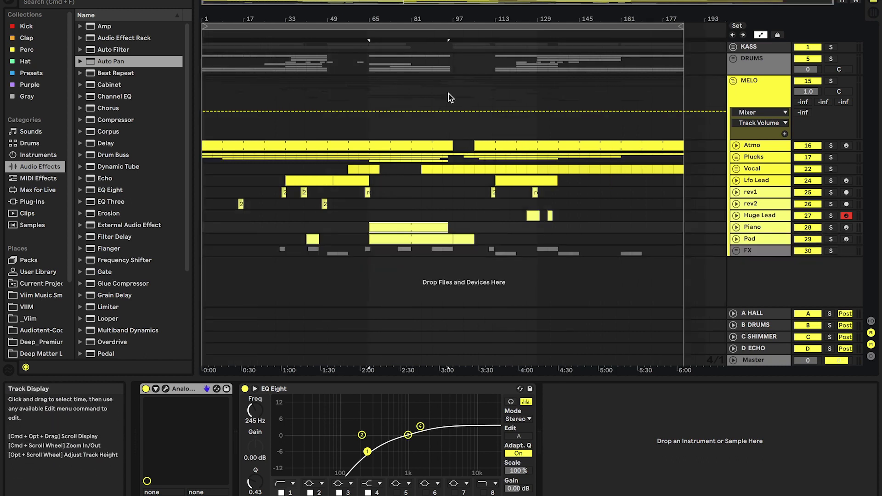
pyautogui.click(454, 157)
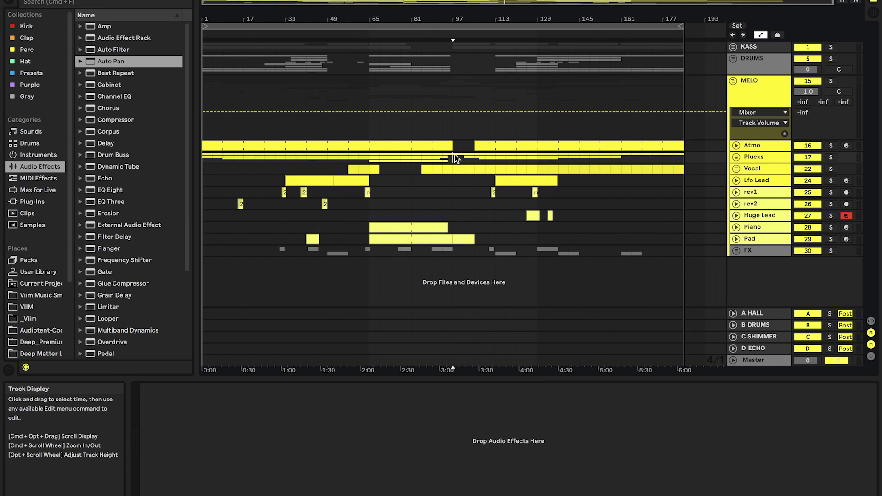
pyautogui.moveTo(453, 157); pyautogui.dragTo(485, 161)
pyautogui.scroll(2, 482, 158)
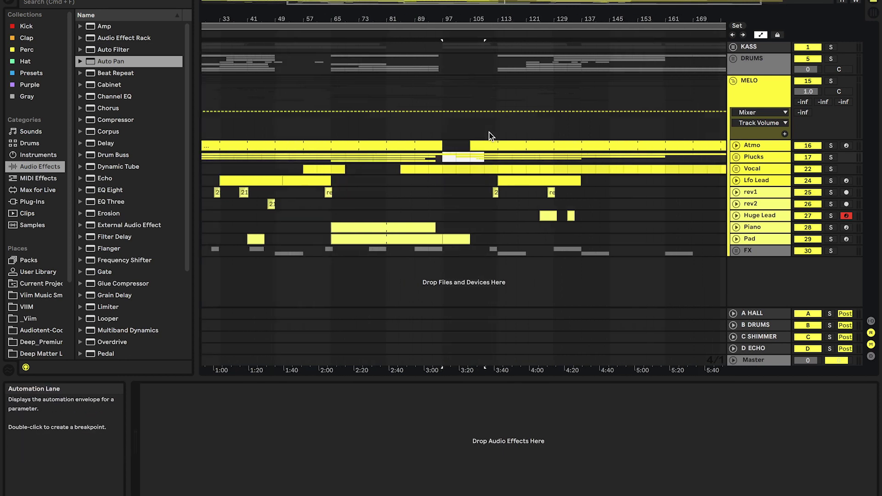
pyautogui.click(480, 158)
pyautogui.scroll(-1, 486, 160)
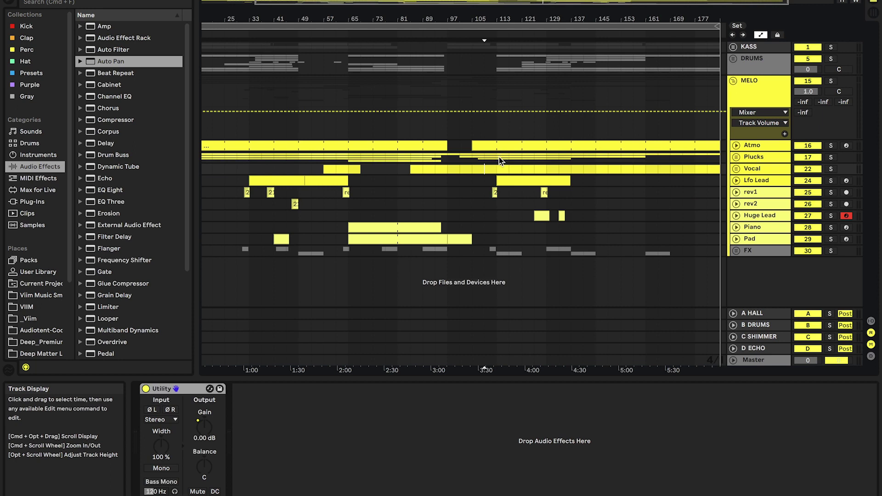
# Examine the drums and melodic parts from bar 113 to 137, including the Huge Lead clips between about bars 125 and 135
pyautogui.click(501, 156)
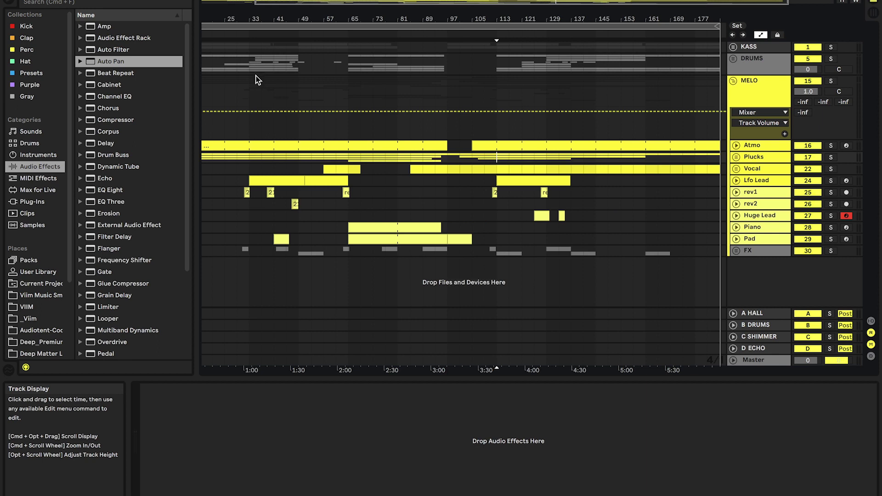
pyautogui.moveTo(497, 61); pyautogui.dragTo(571, 121)
pyautogui.click(570, 102)
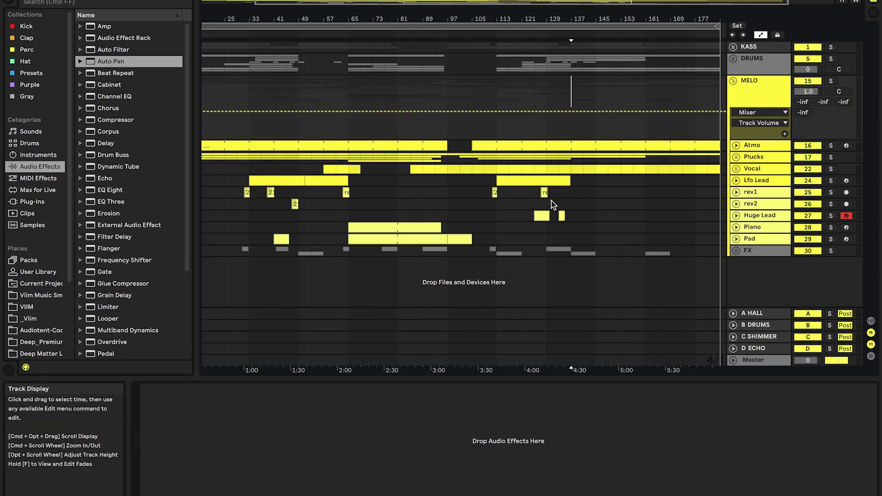
pyautogui.moveTo(535, 213); pyautogui.dragTo(567, 220)
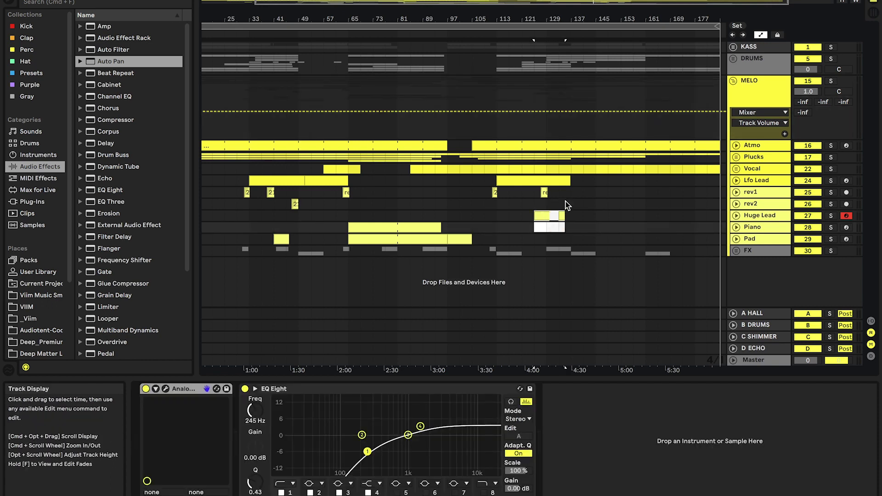
pyautogui.press('Delete')
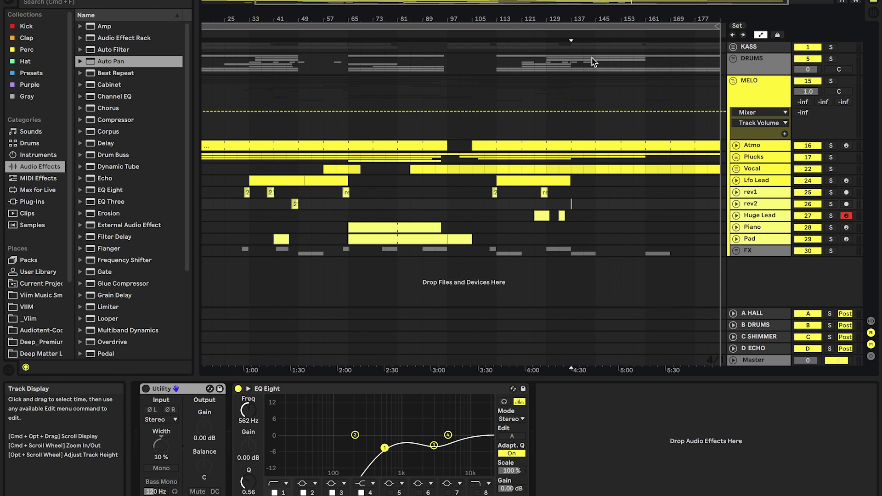